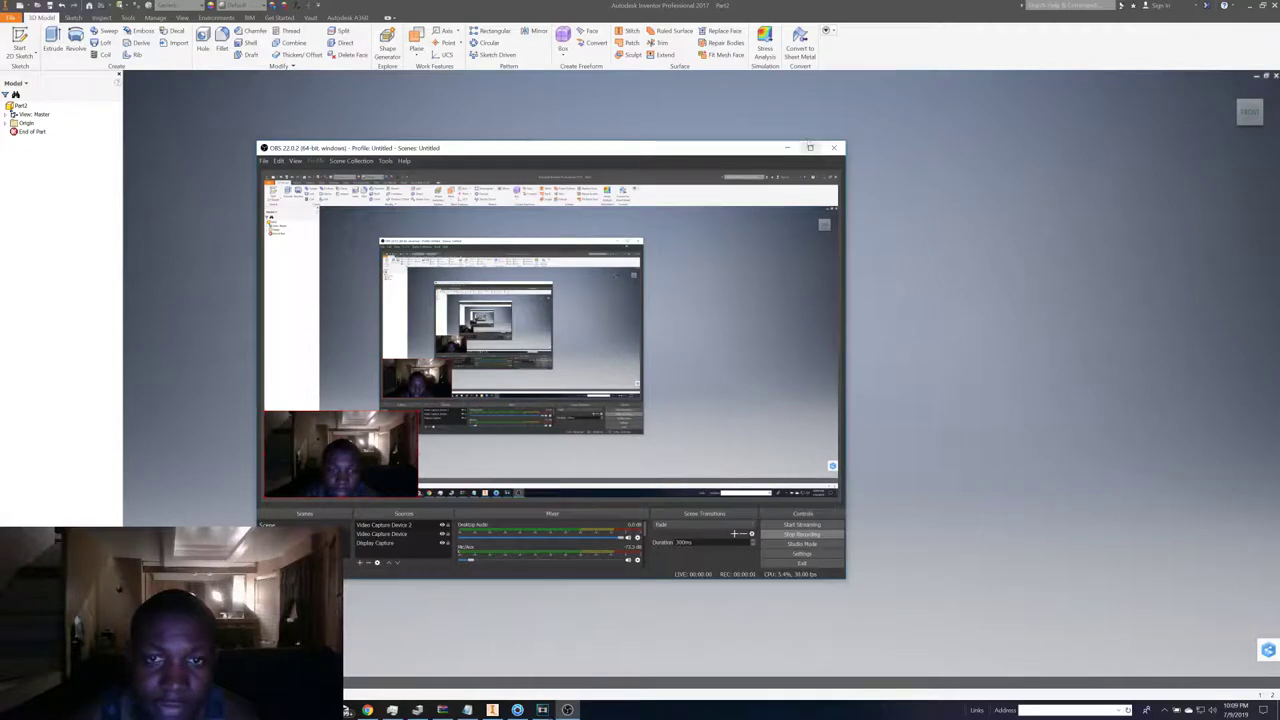
- Minimize the OBS window to reveal the empty Part2 workspace
{"action": "left_click", "coordinate": [789, 148]}
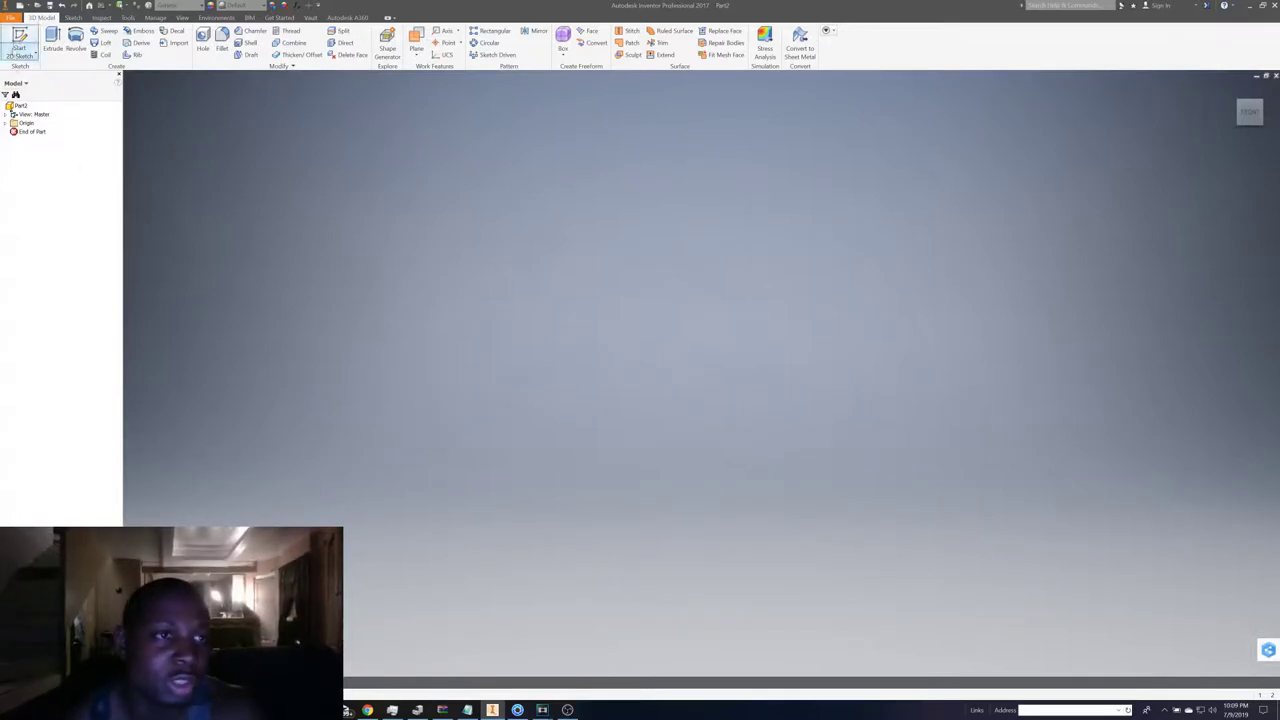
- Start Sketch1 on the XY plane and draw a 1 in vertical line up from the origin
{"action": "left_click", "coordinate": [20, 45]}
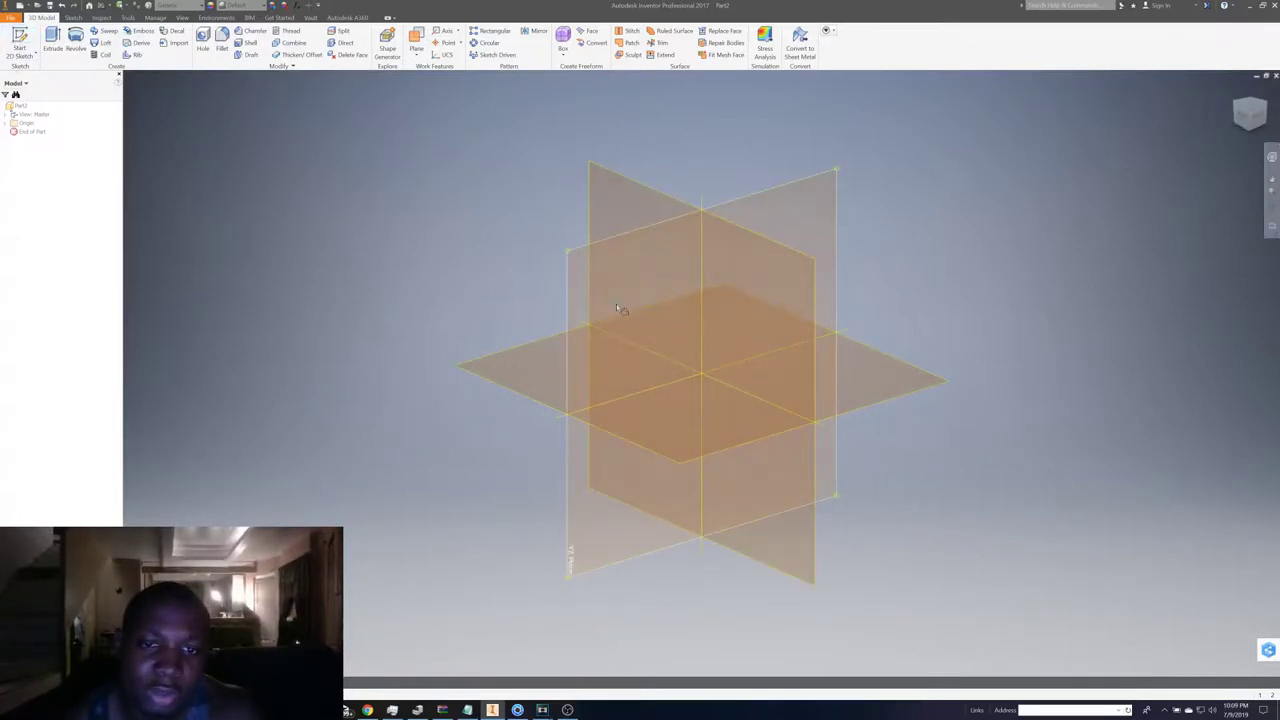
{"action": "left_click", "coordinate": [616, 305]}
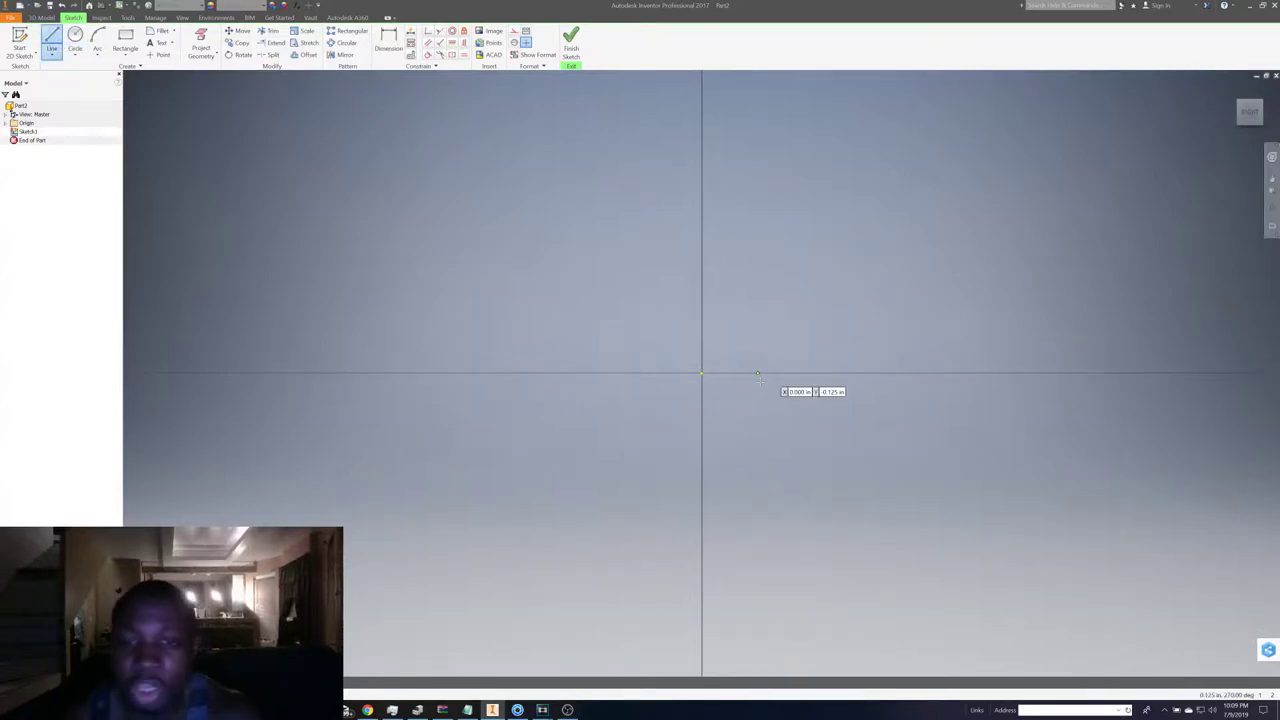
{"action": "left_click", "coordinate": [701, 373]}
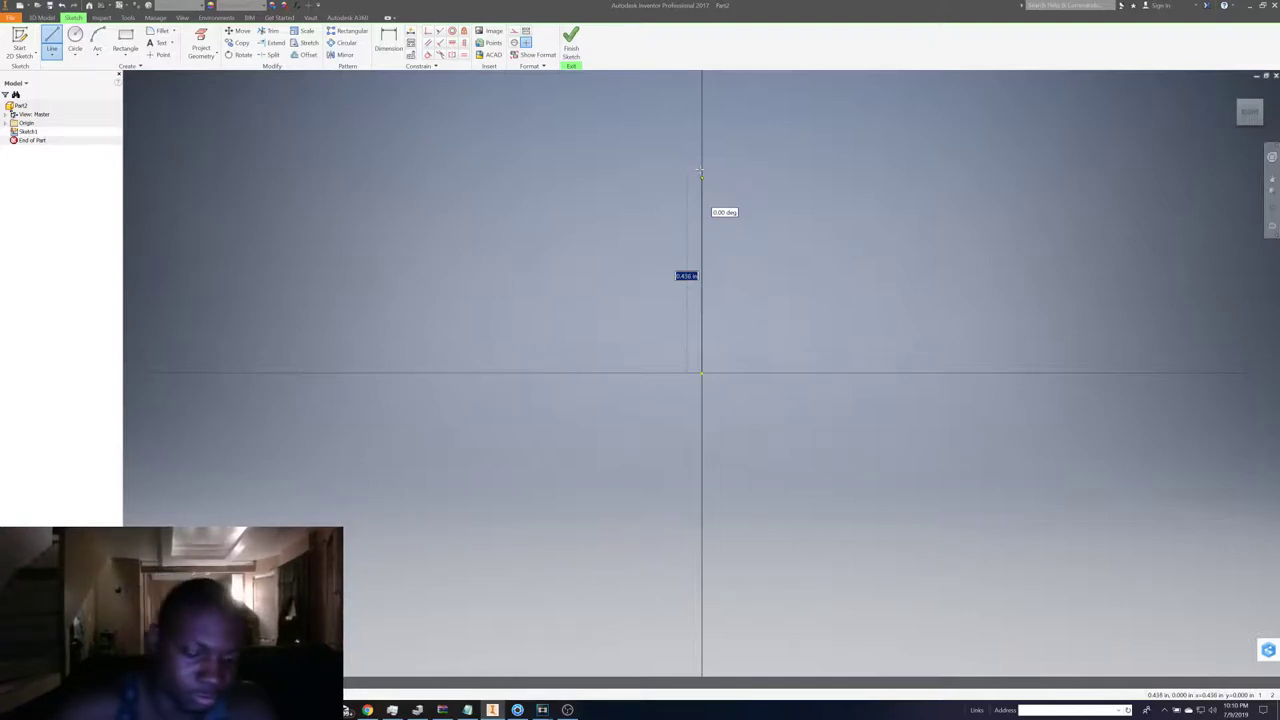
{"action": "type", "text": "1"}
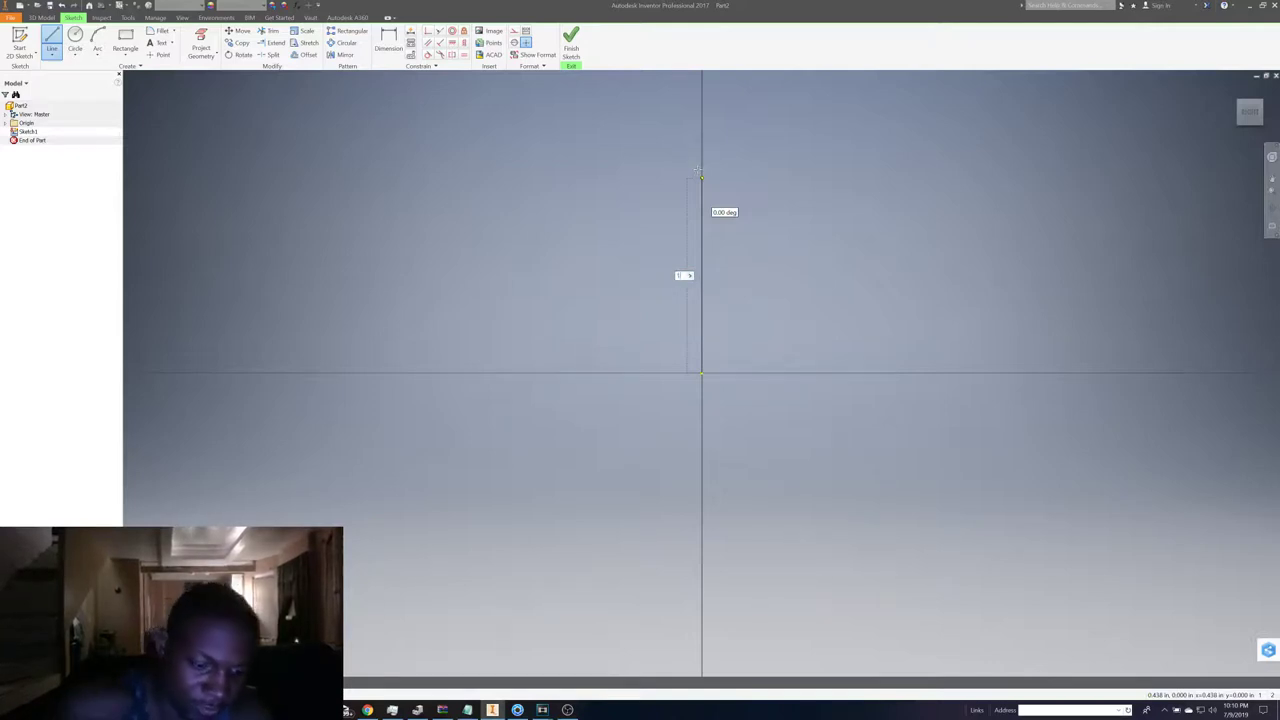
{"action": "type", "text": "in"}
{"action": "key", "text": "Return"}
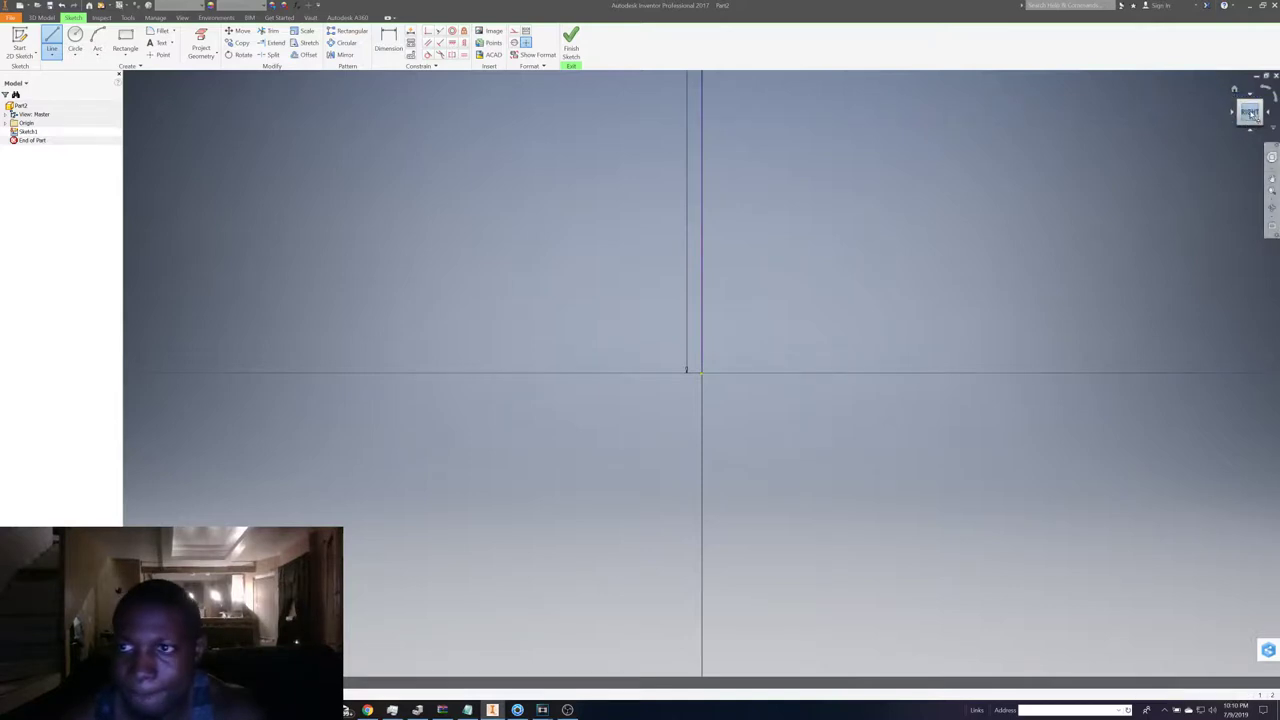
{"action": "scroll", "coordinate": [971, 206], "scroll_direction": "down", "scroll_amount": 3}
{"action": "middle_click_drag", "start_coordinate": [957, 191], "coordinate": [561, 249]}
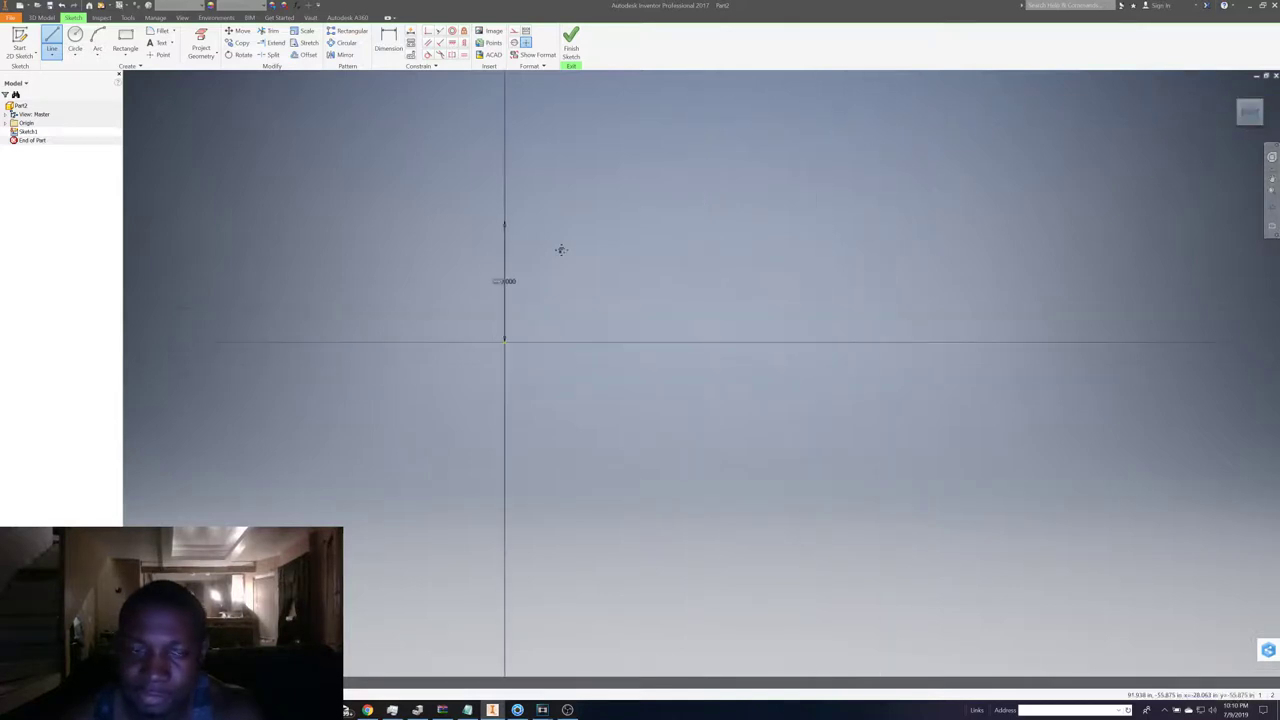
- Close the vertical line into a rectangle through its top, right and bottom corners
{"action": "left_click", "coordinate": [504, 224]}
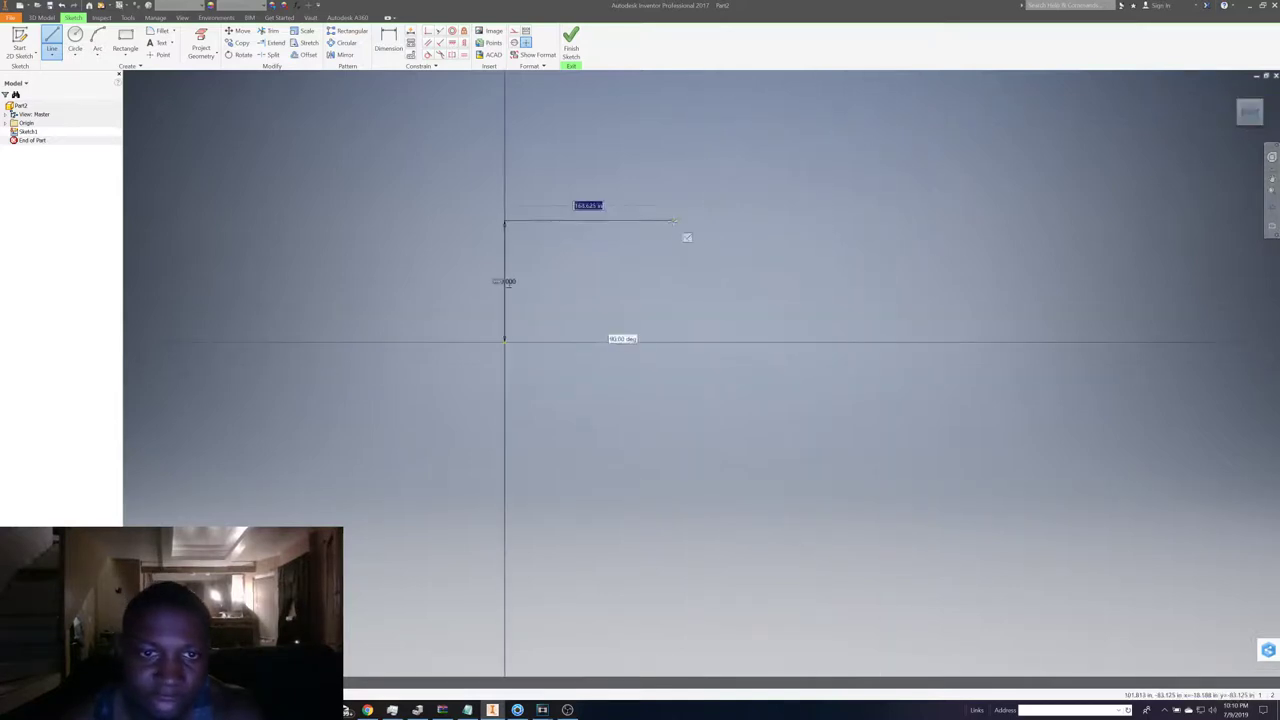
{"action": "left_click", "coordinate": [857, 220]}
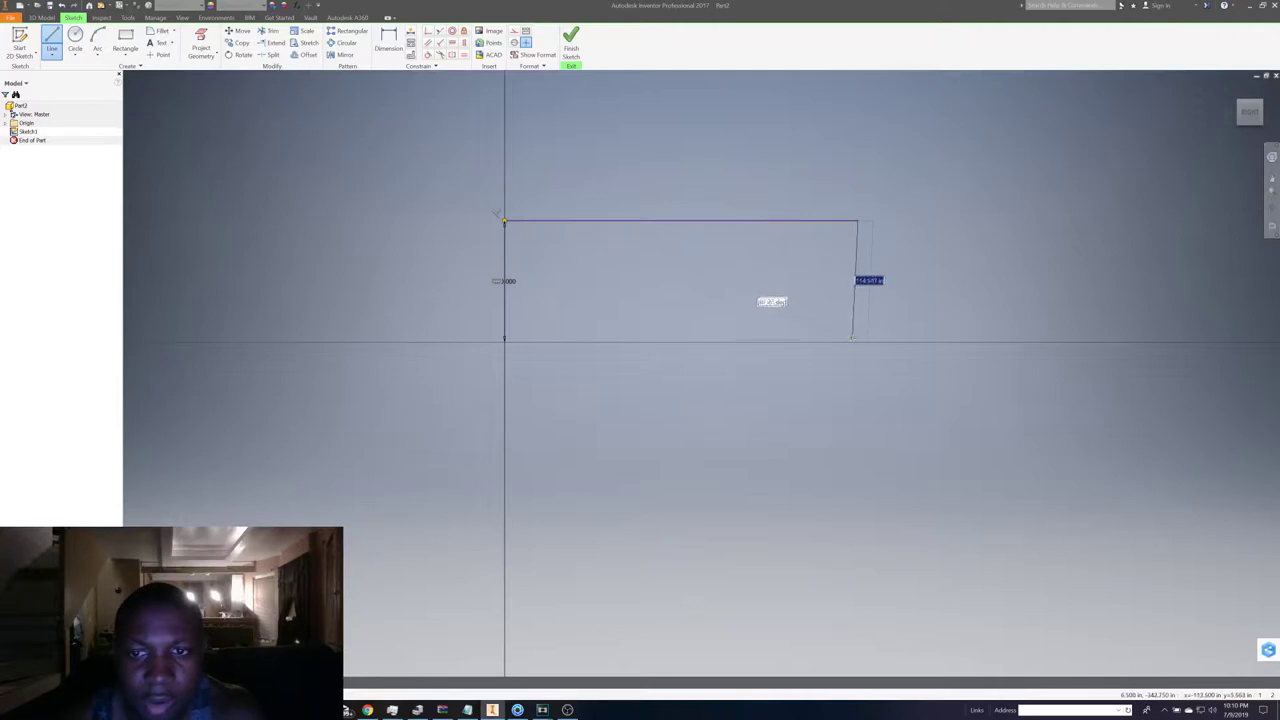
{"action": "left_click", "coordinate": [856, 342]}
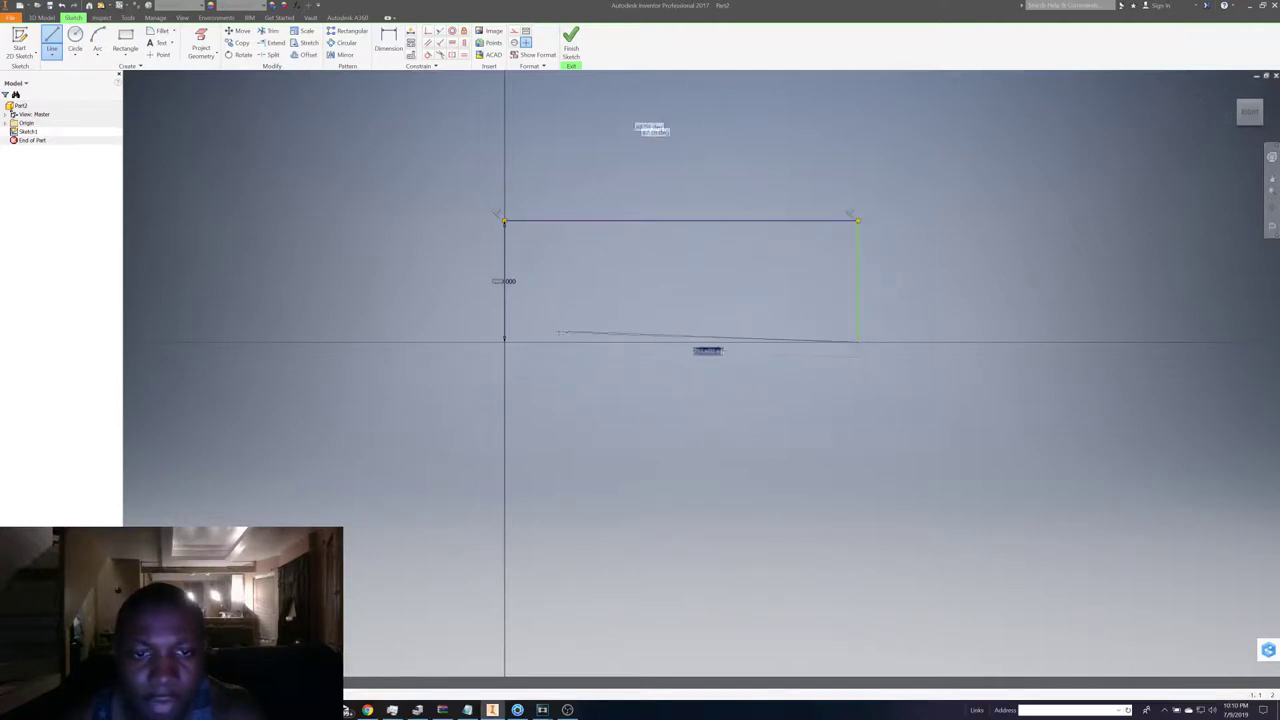
{"action": "left_click", "coordinate": [505, 342]}
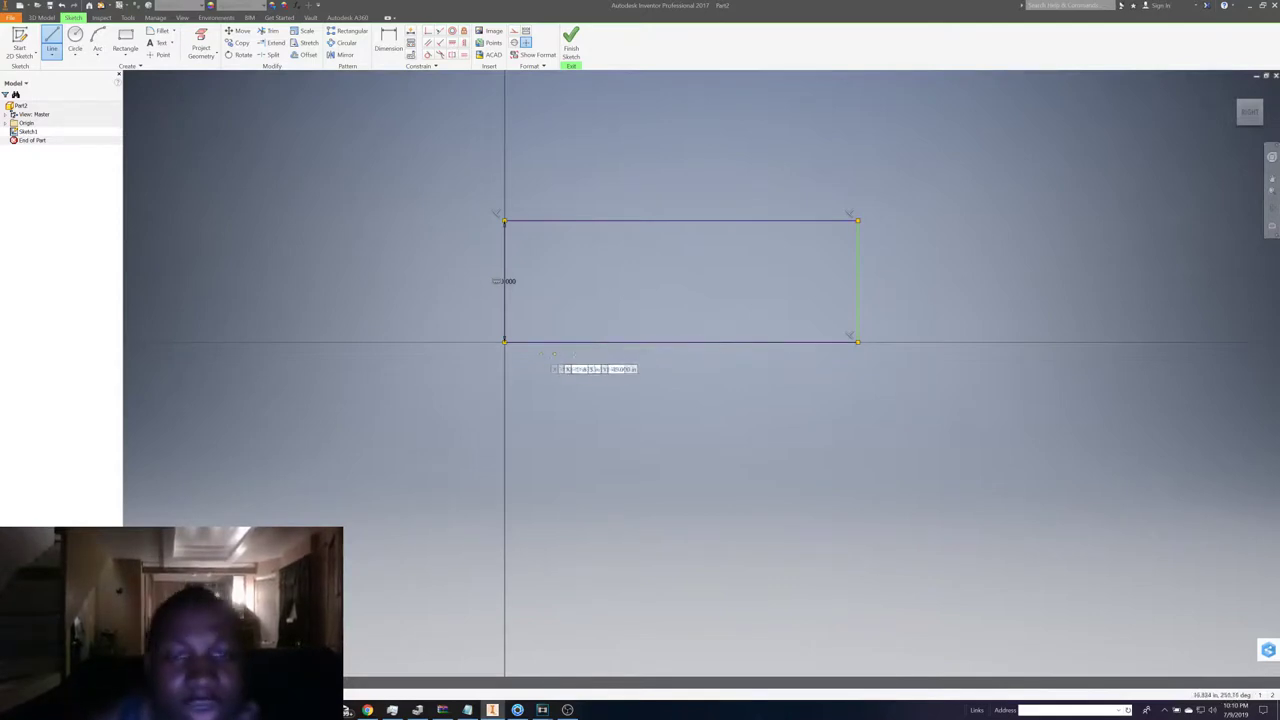
- Sketch the angled bow profile extending right from the rectangle's bottom-left corner
{"action": "left_click", "coordinate": [499, 351]}
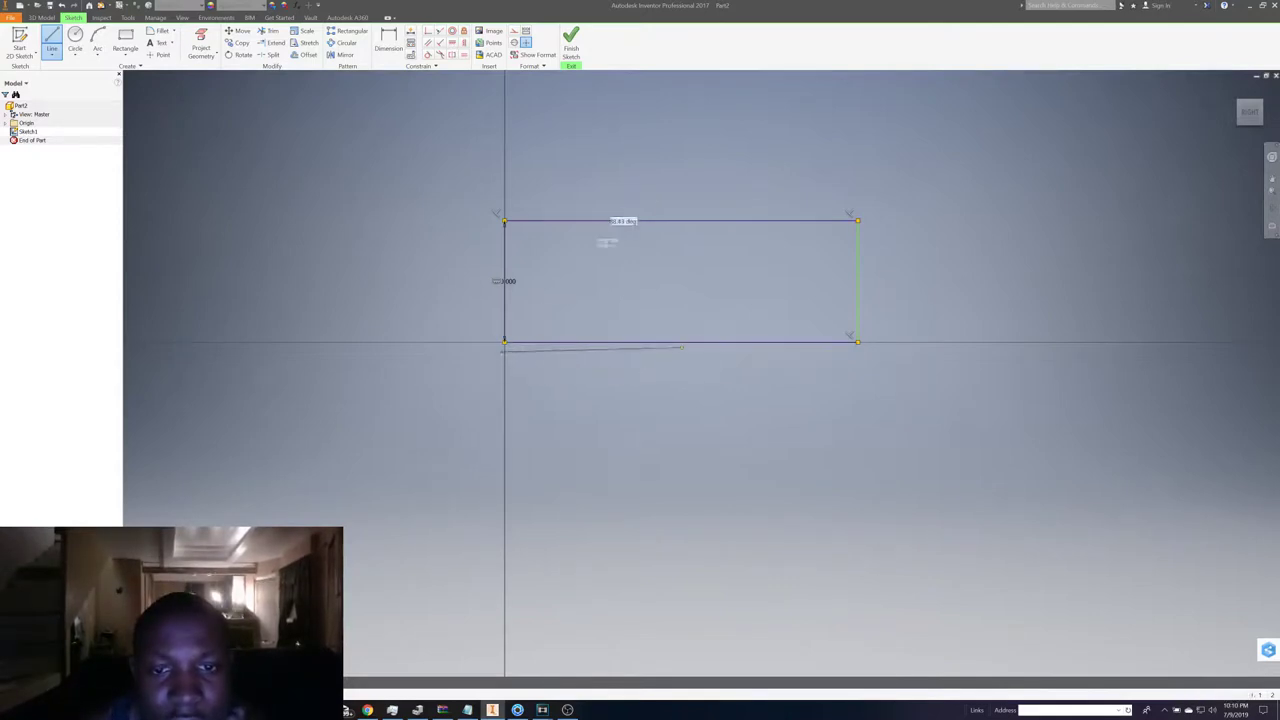
{"action": "left_click", "coordinate": [878, 347]}
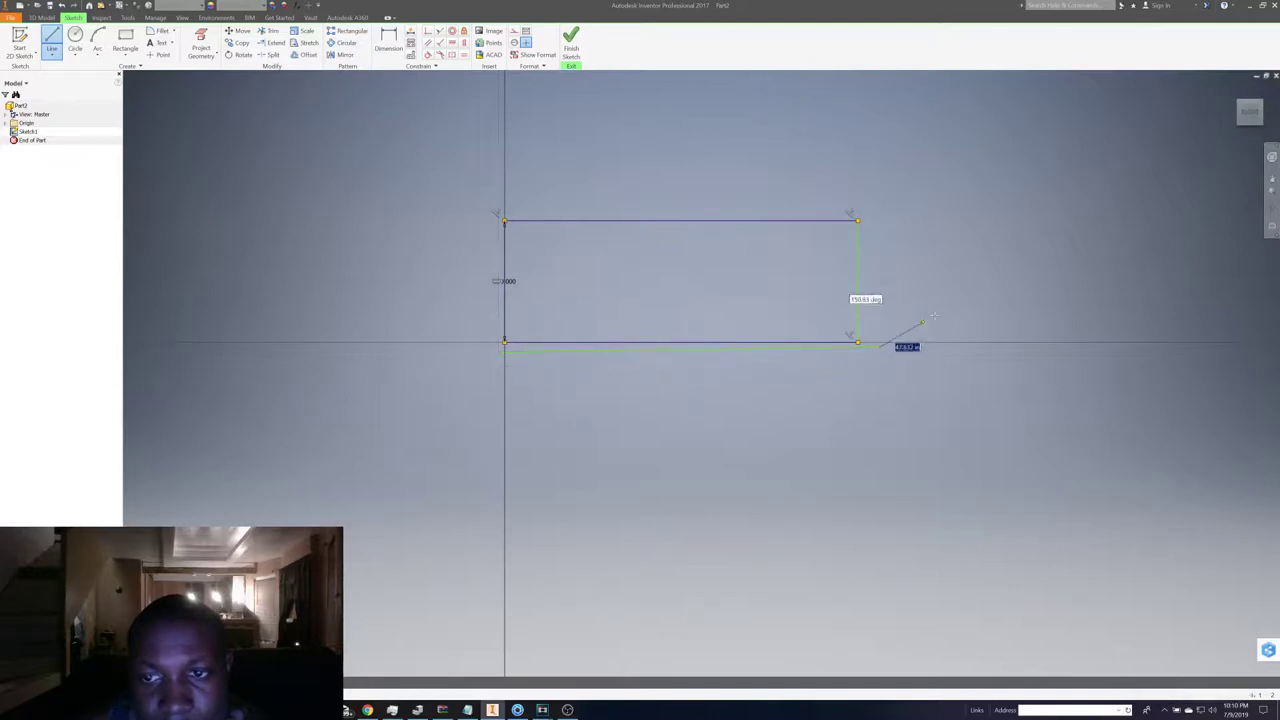
{"action": "left_click", "coordinate": [1196, 237]}
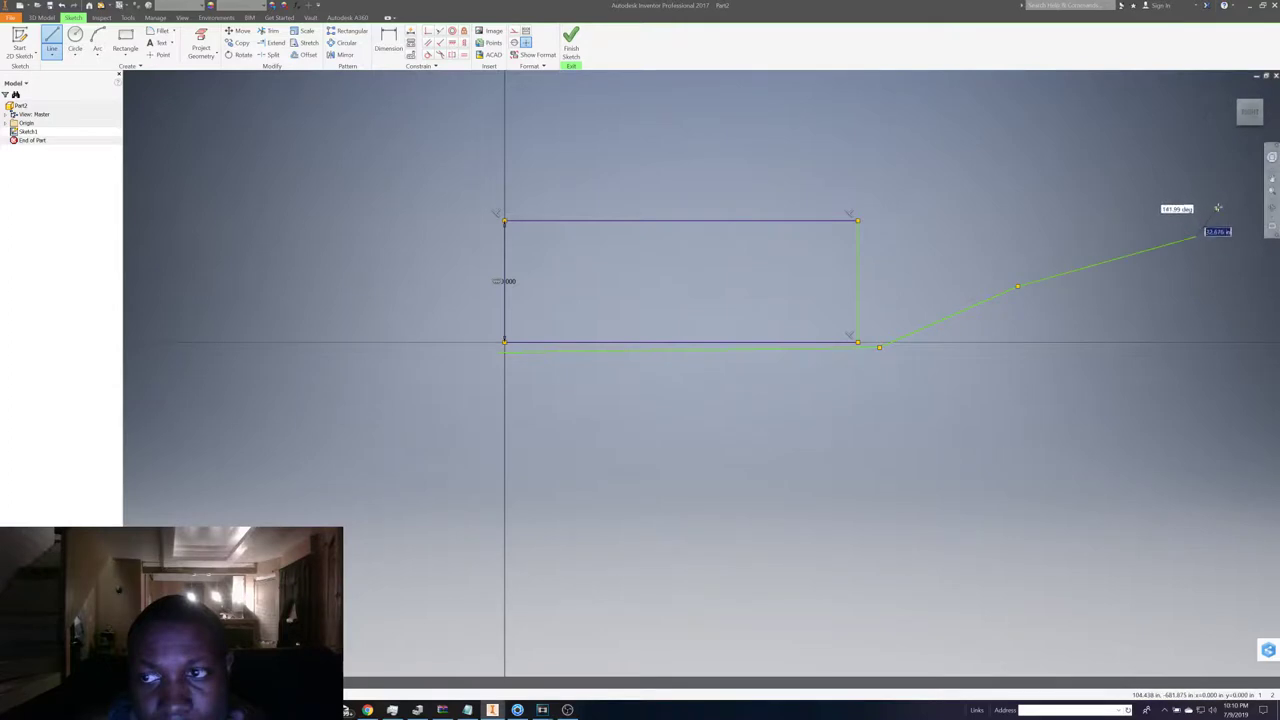
{"action": "left_click", "coordinate": [1232, 202]}
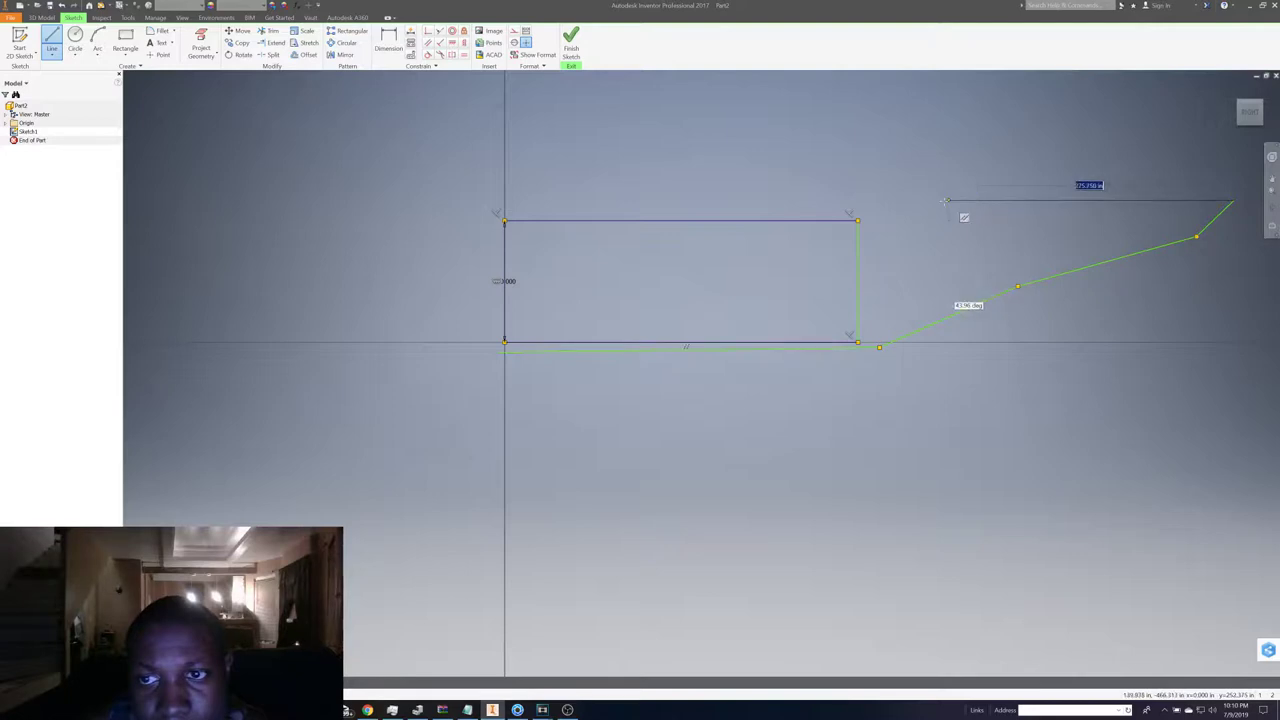
{"action": "left_click", "coordinate": [855, 200]}
{"action": "left_click", "coordinate": [786, 231]}
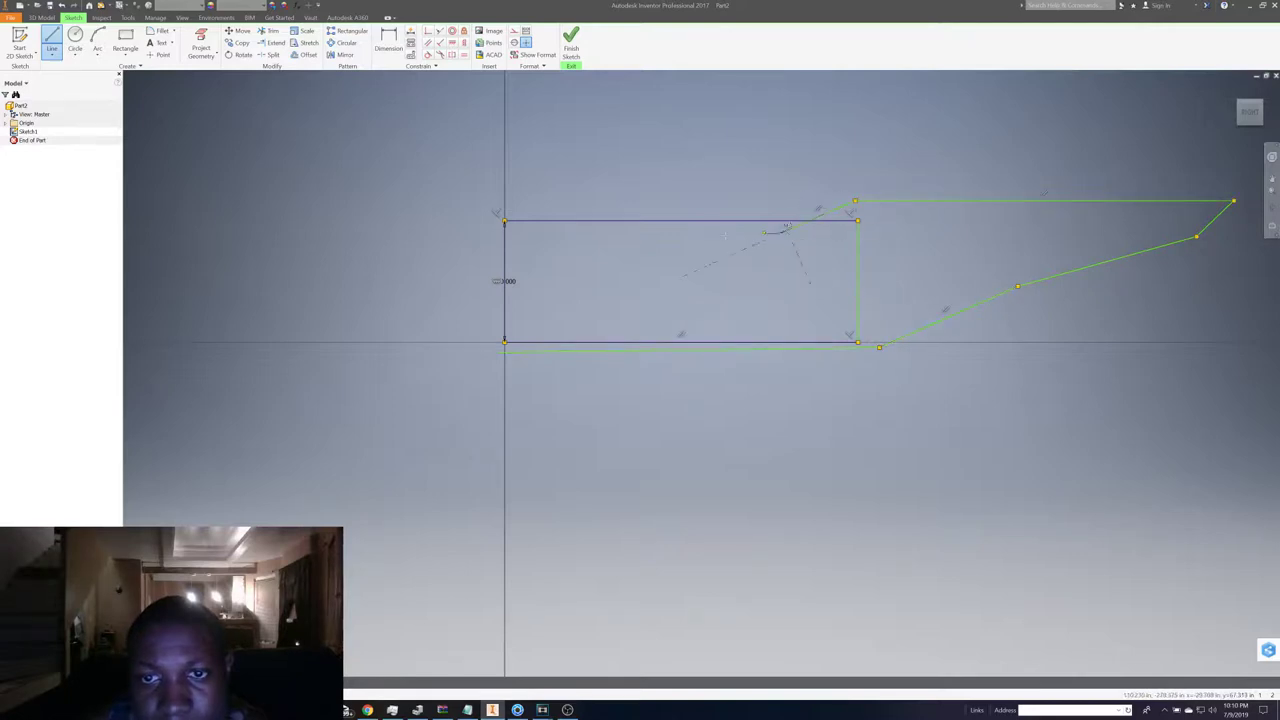
{"action": "right_click", "coordinate": [643, 229]}
{"action": "left_click", "coordinate": [607, 230]}
{"action": "right_click", "coordinate": [806, 217]}
{"action": "left_click", "coordinate": [806, 201]}
{"action": "right_click", "coordinate": [773, 235]}
{"action": "left_click", "coordinate": [771, 206]}
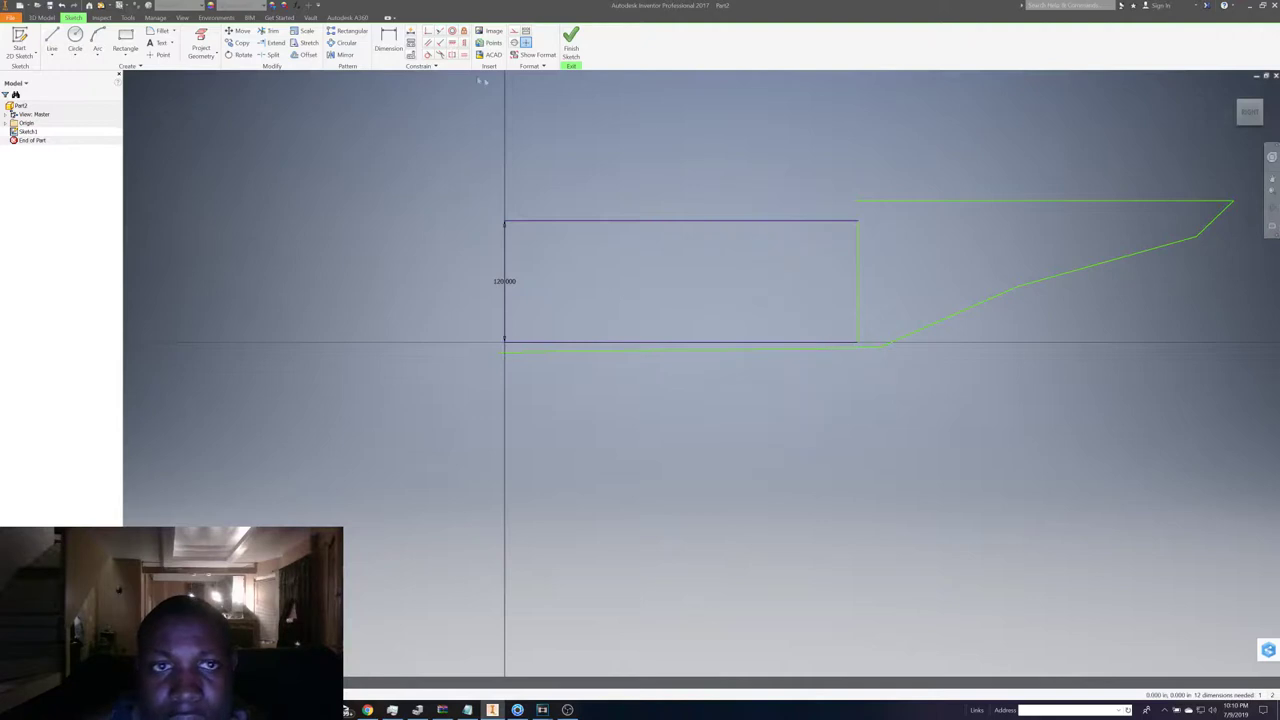
- Extend the outline left along the top and down the stern edge
{"action": "left_click", "coordinate": [52, 40]}
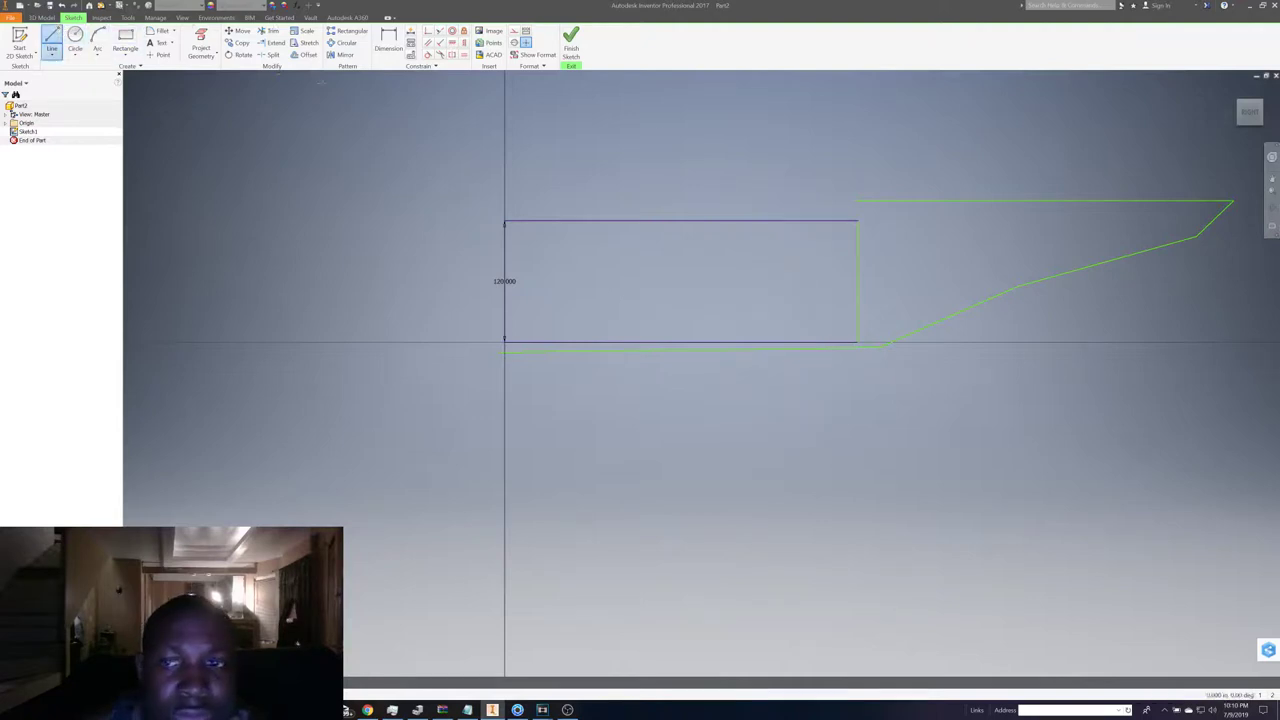
{"action": "left_click", "coordinate": [854, 200]}
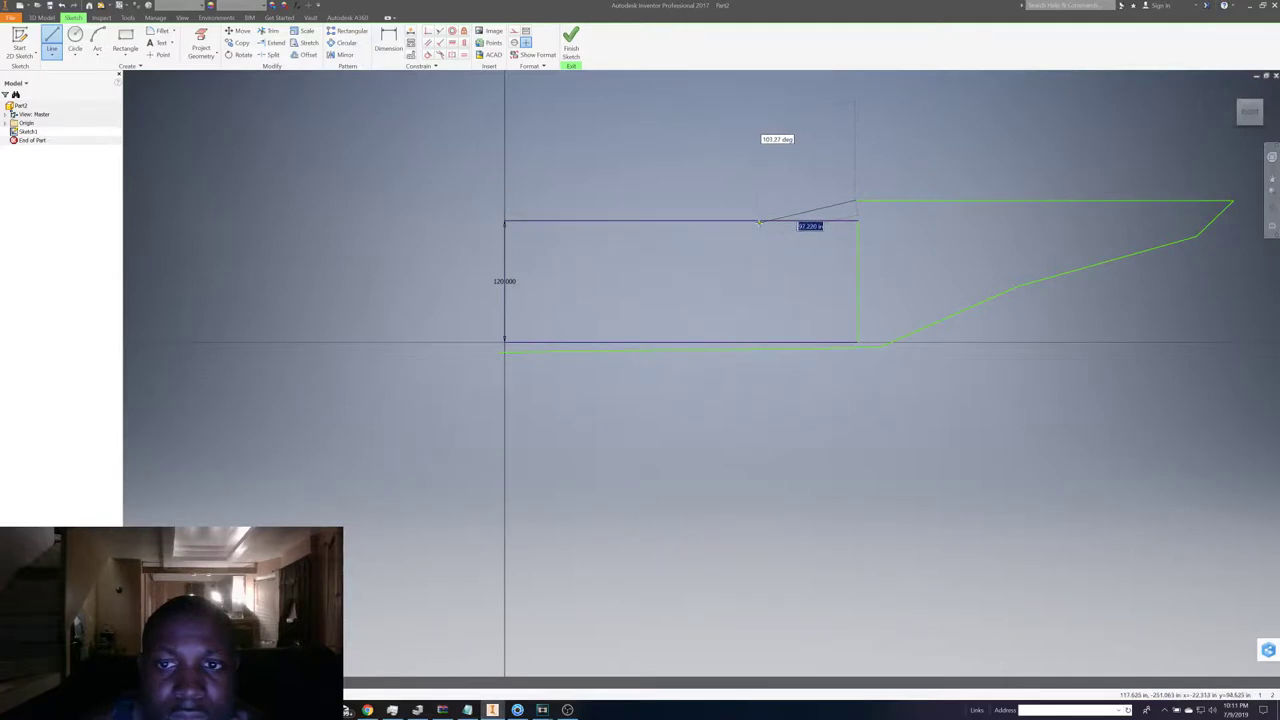
{"action": "left_click", "coordinate": [759, 221]}
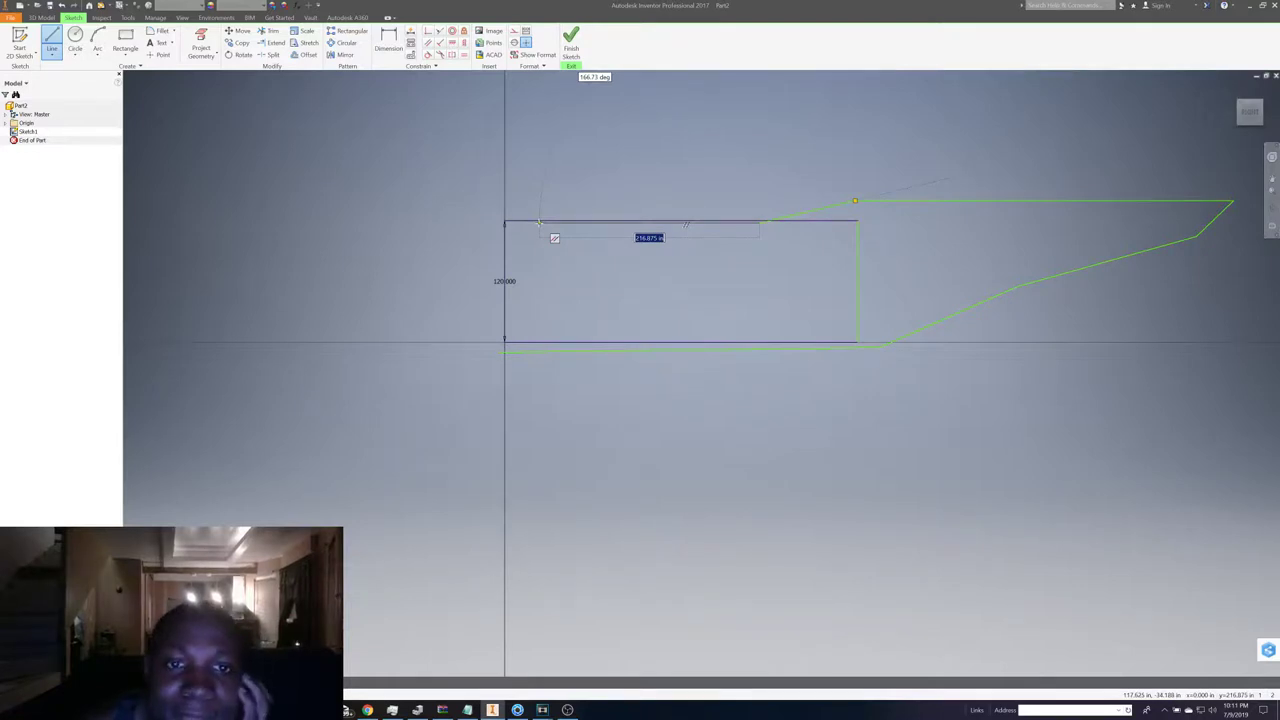
{"action": "left_click", "coordinate": [538, 222]}
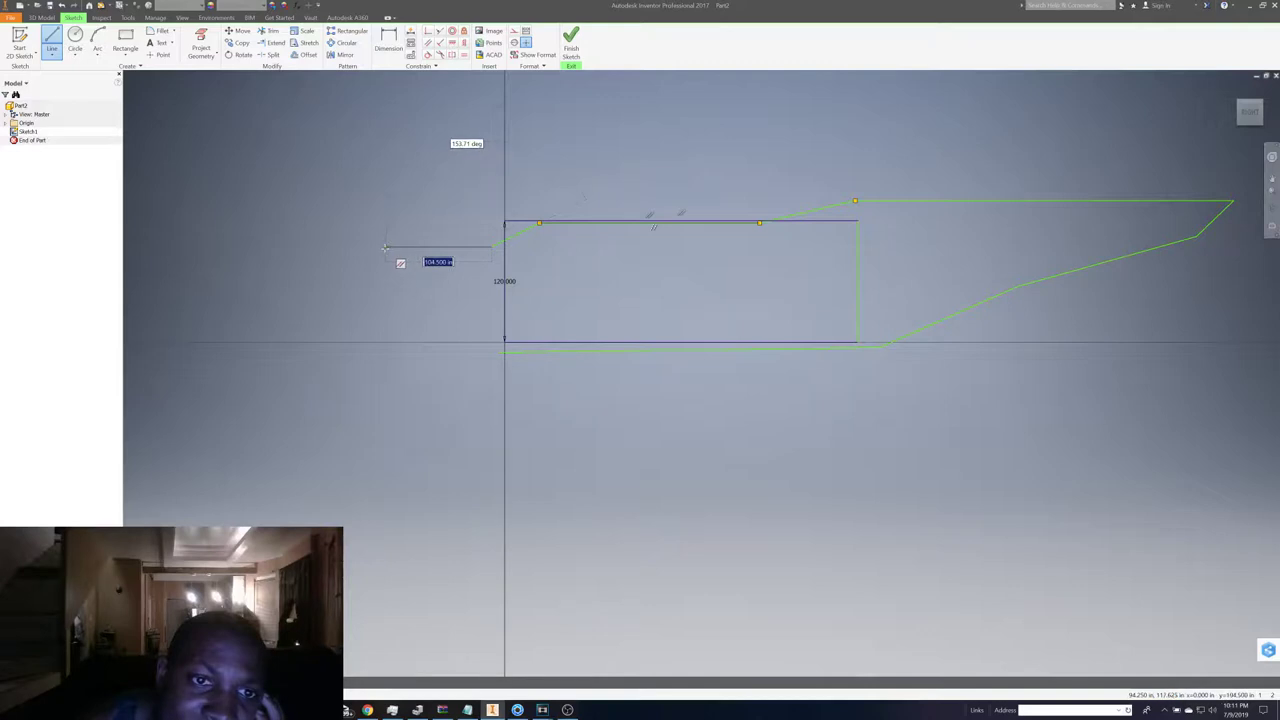
{"action": "left_click", "coordinate": [384, 247]}
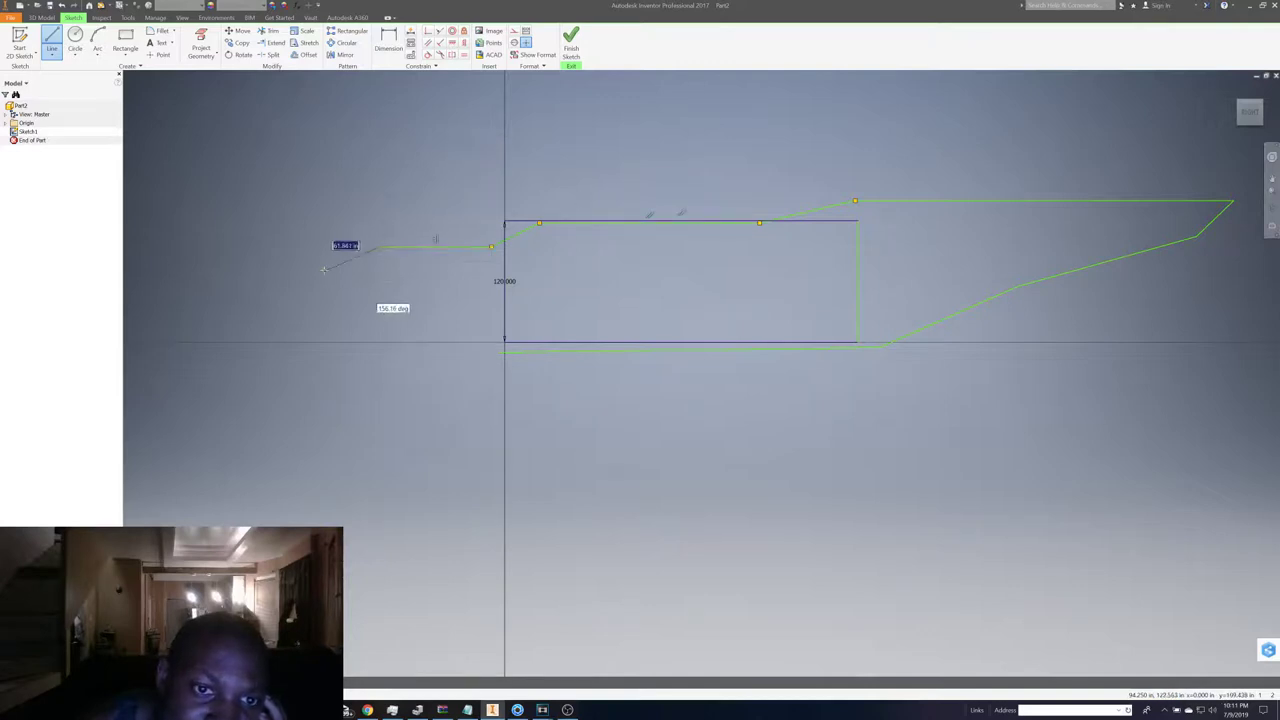
{"action": "left_click", "coordinate": [333, 268]}
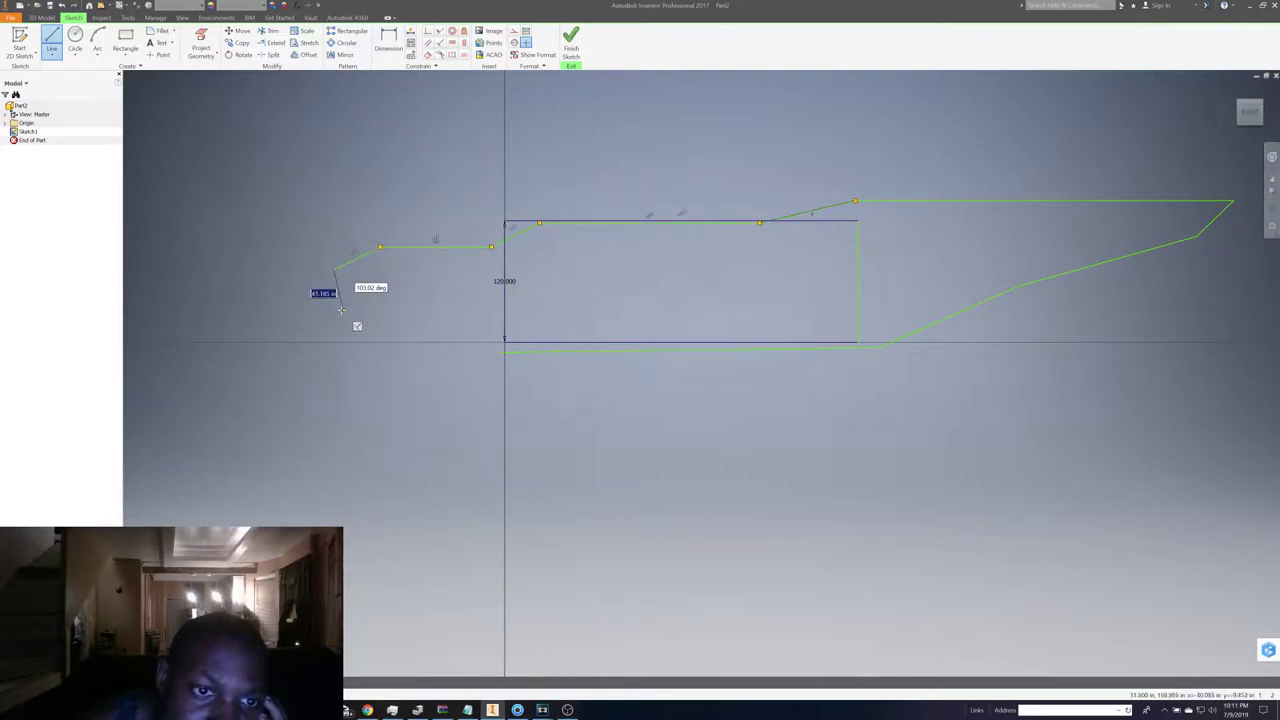
{"action": "left_click", "coordinate": [376, 349]}
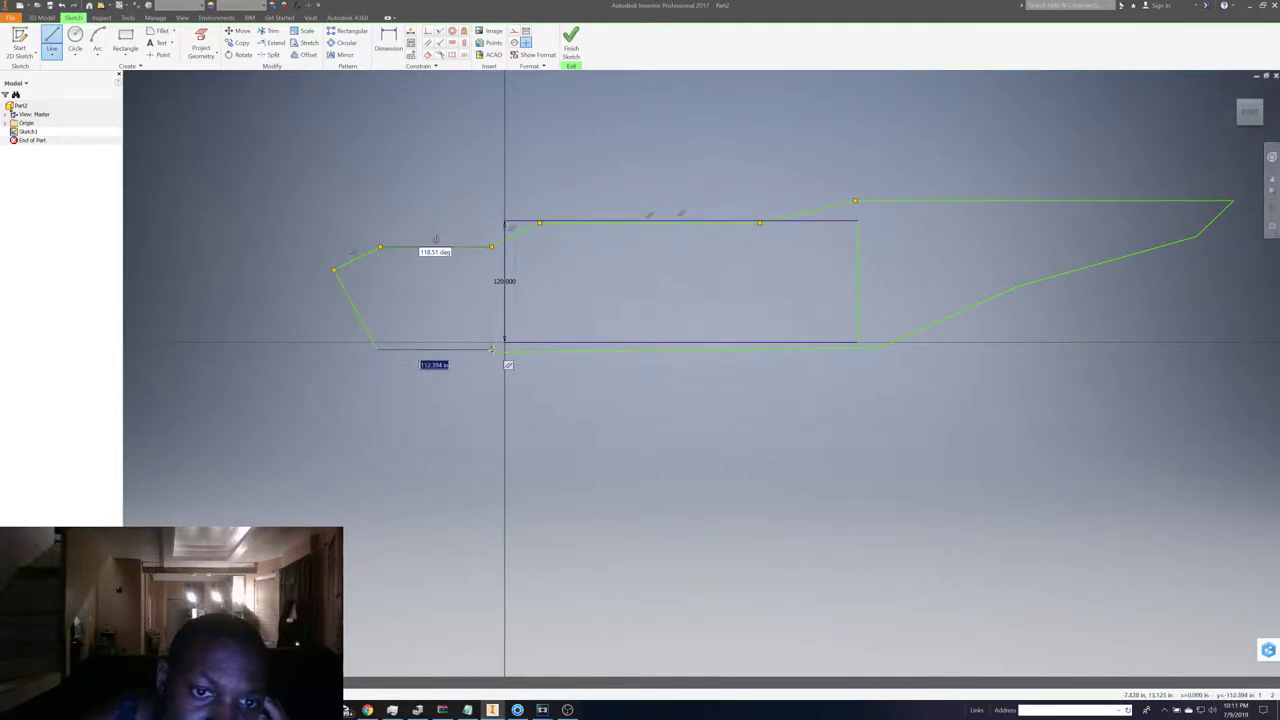
{"action": "right_click", "coordinate": [440, 350]}
{"action": "left_click", "coordinate": [410, 353]}
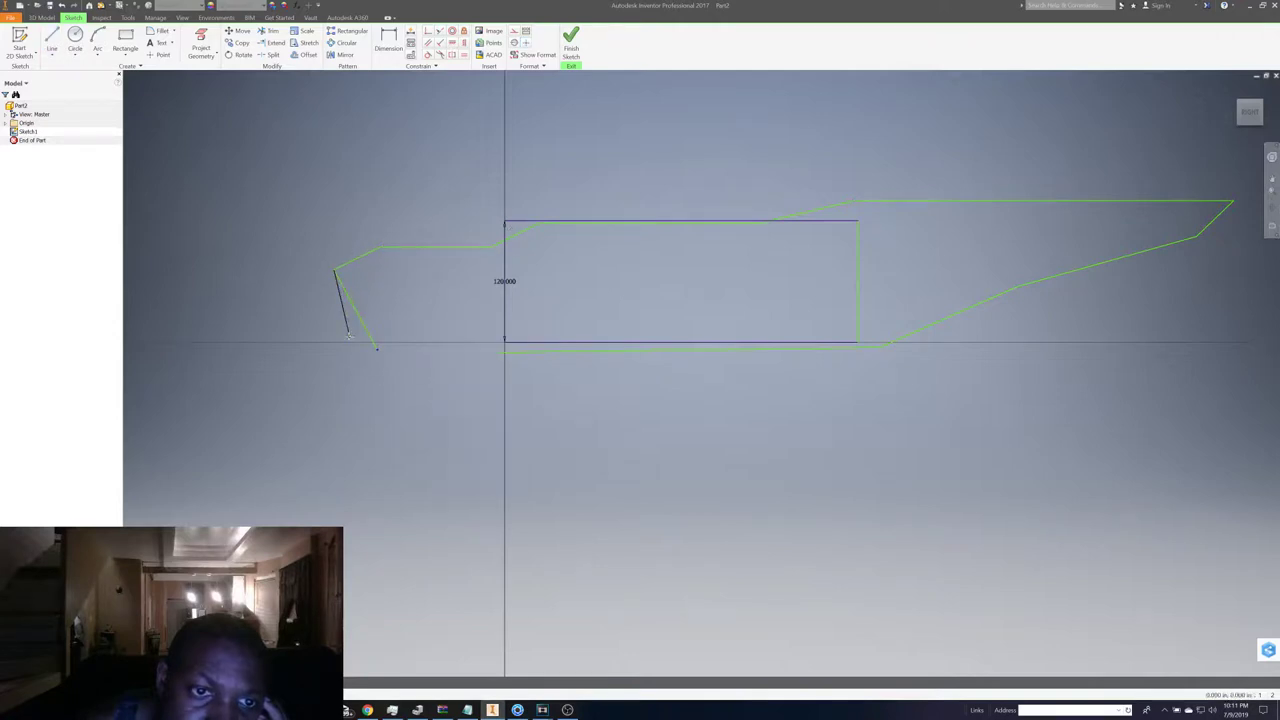
- Draw the bottom line from the stern to the hull outline, closing the profile
{"action": "left_click", "coordinate": [51, 42]}
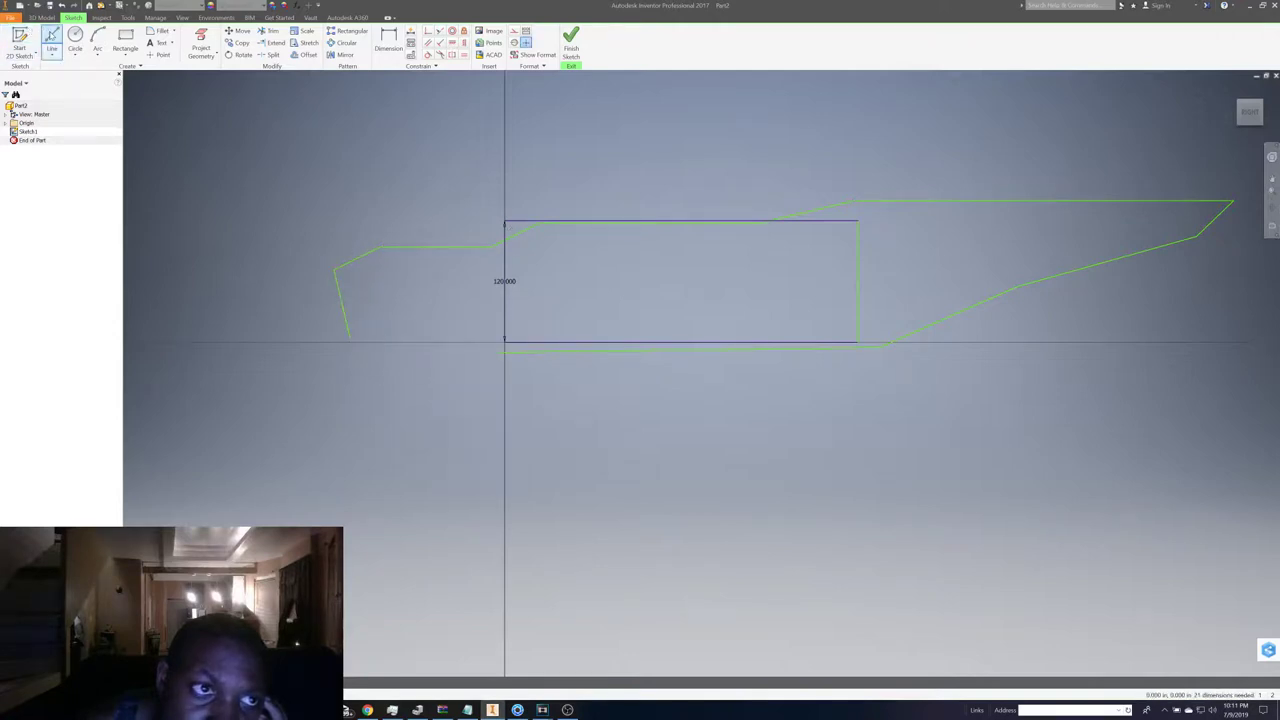
{"action": "left_click", "coordinate": [349, 338]}
{"action": "left_click", "coordinate": [452, 338]}
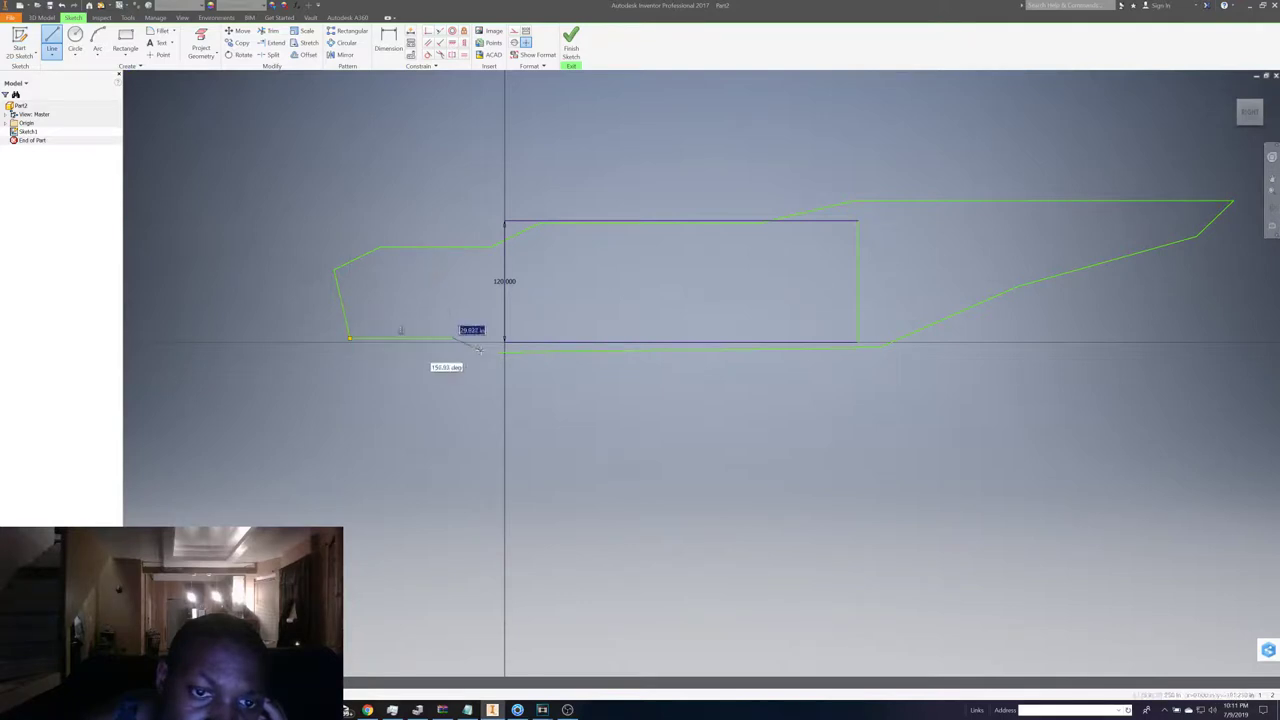
{"action": "left_click", "coordinate": [504, 350]}
{"action": "right_click", "coordinate": [634, 318]}
{"action": "left_click", "coordinate": [674, 315]}
{"action": "scroll", "coordinate": [673, 315], "scroll_direction": "up", "scroll_amount": 3}
{"action": "scroll", "coordinate": [673, 315], "scroll_direction": "down", "scroll_amount": 4}
- Draw the cabin's sloped sides and flat roof on the hull's top edge, then finish Sketch1
{"action": "scroll", "coordinate": [673, 315], "scroll_direction": "up", "scroll_amount": 3}
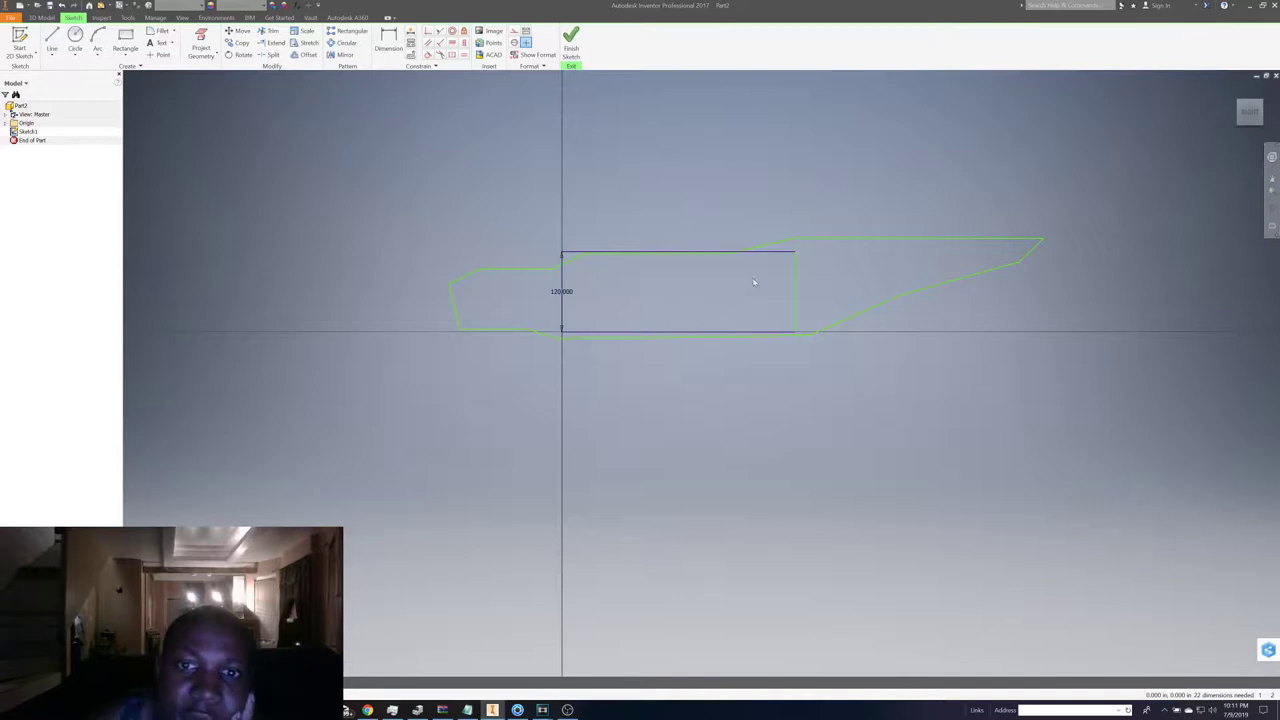
{"action": "left_click", "coordinate": [52, 40]}
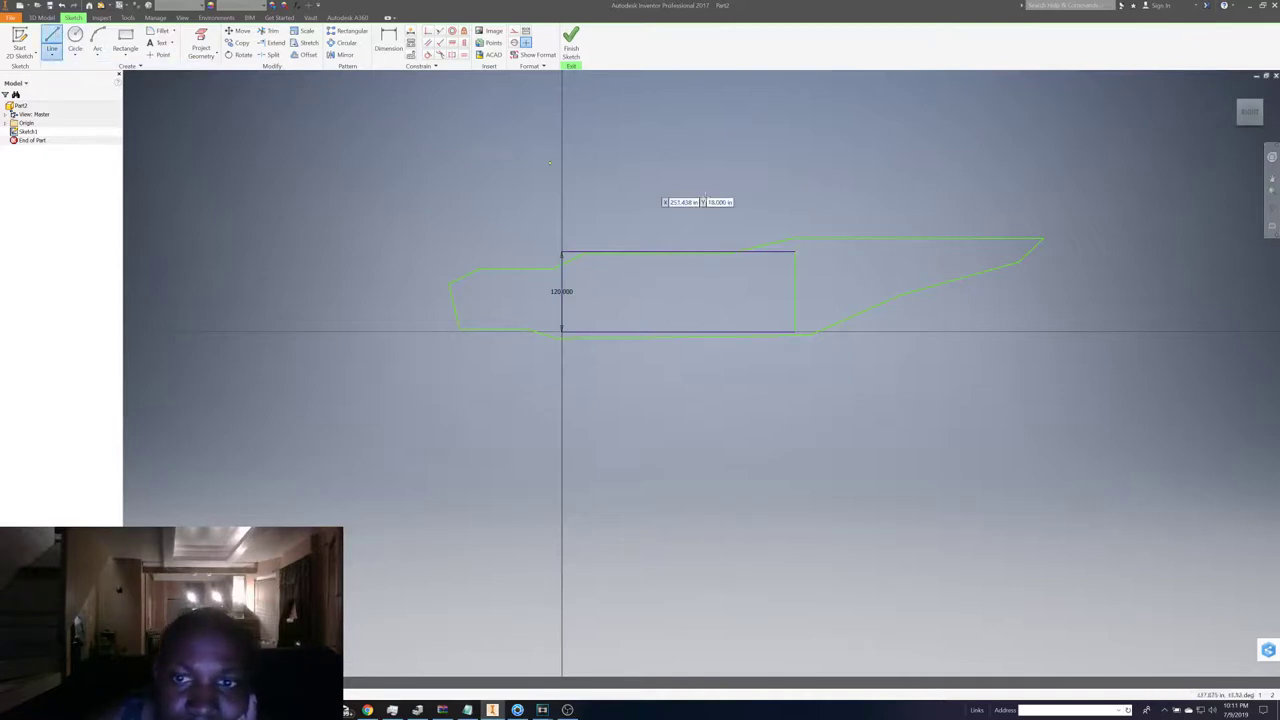
{"action": "left_click", "coordinate": [866, 238]}
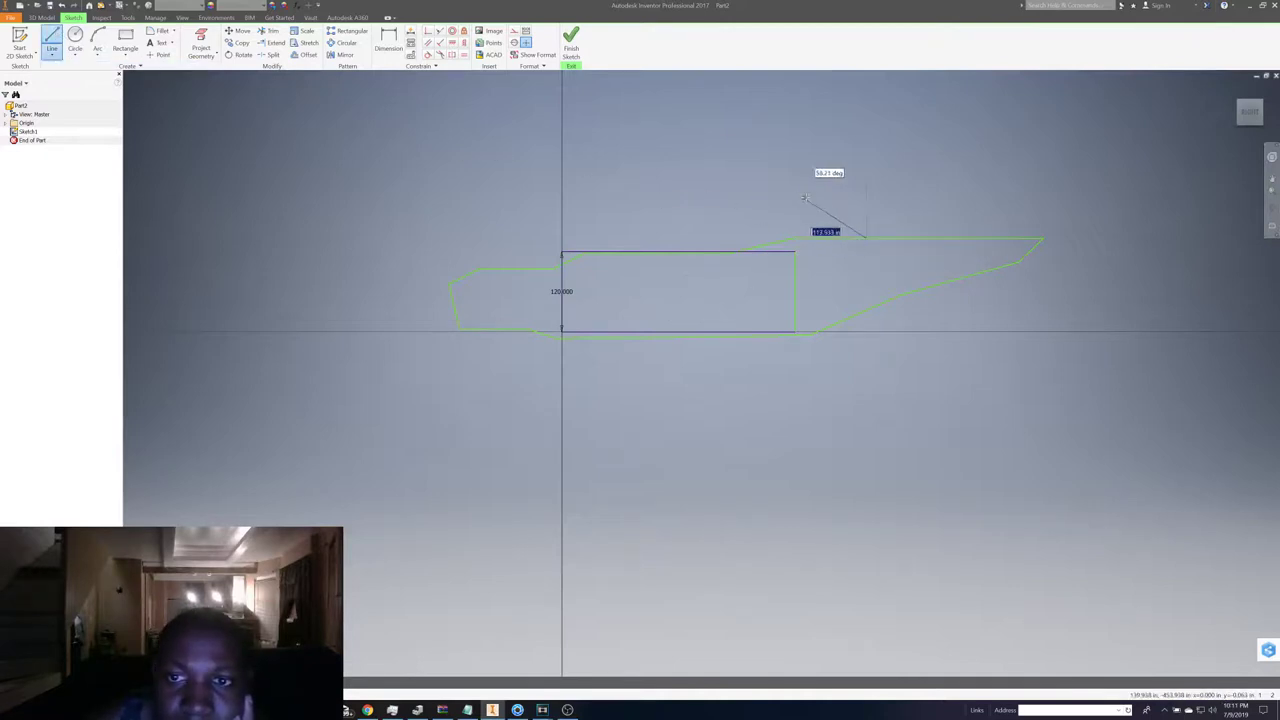
{"action": "left_click", "coordinate": [823, 206]}
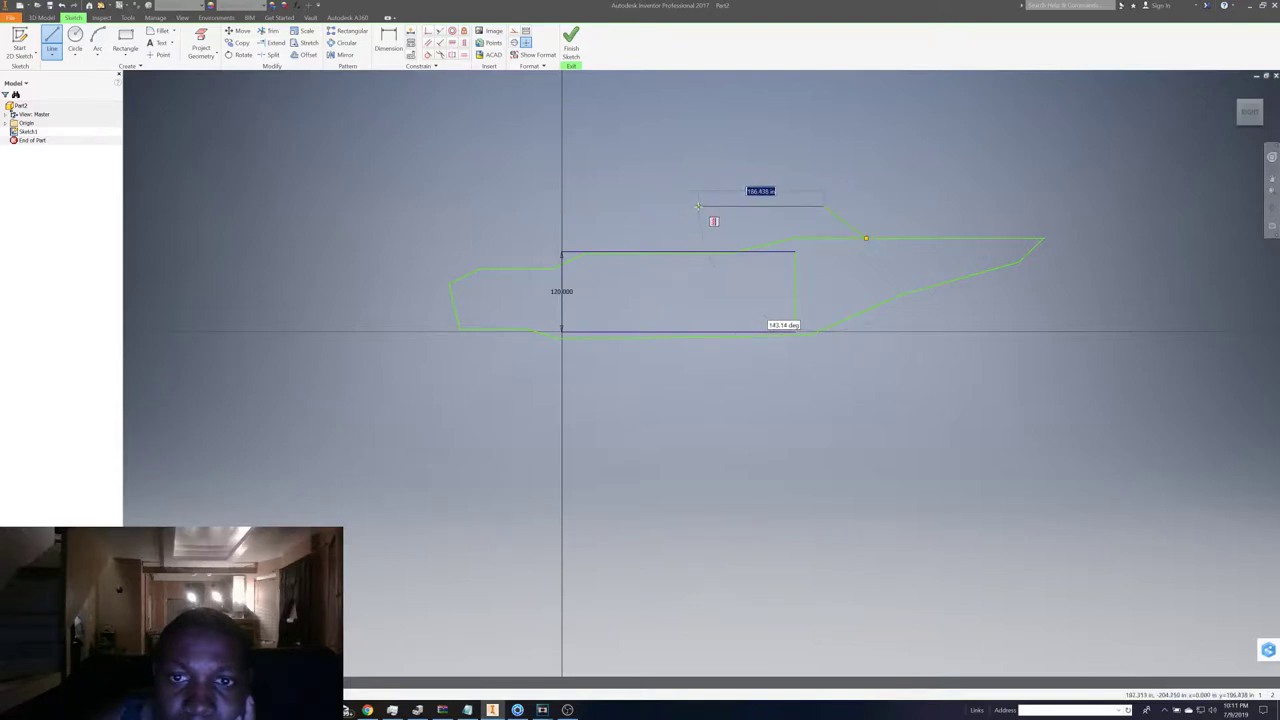
{"action": "left_click", "coordinate": [698, 206]}
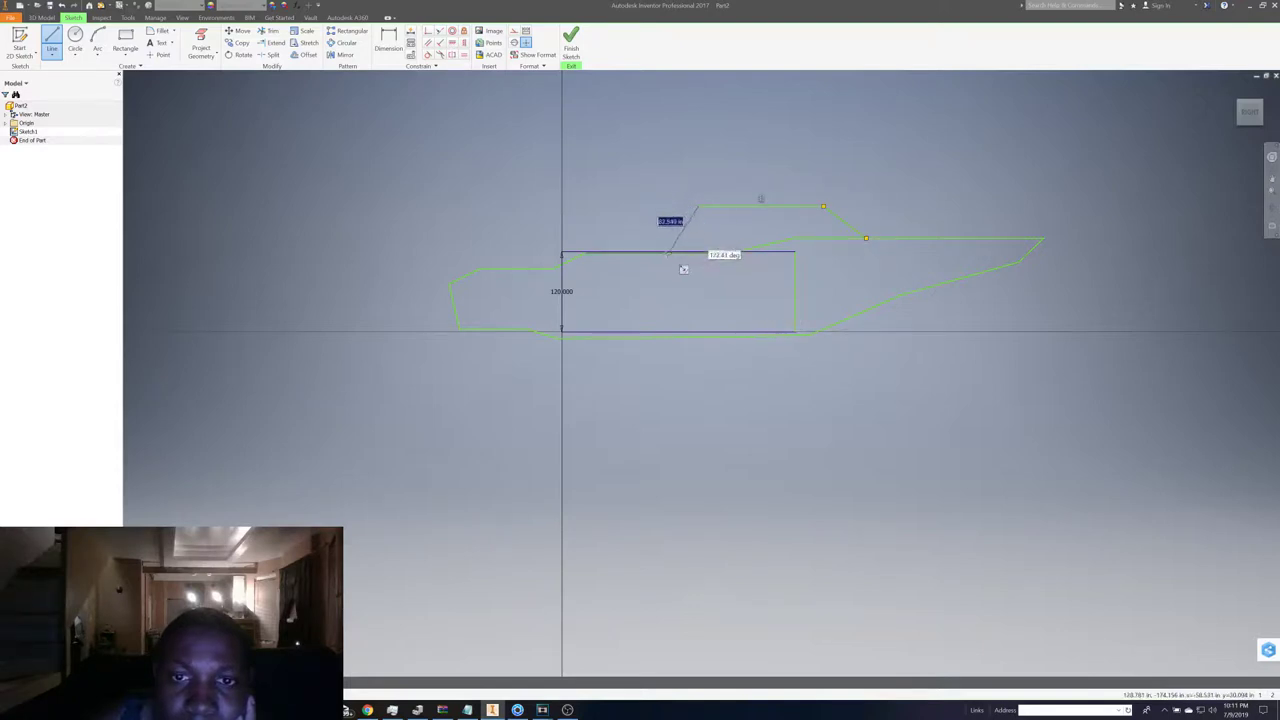
{"action": "left_click", "coordinate": [658, 251]}
{"action": "right_click", "coordinate": [706, 238]}
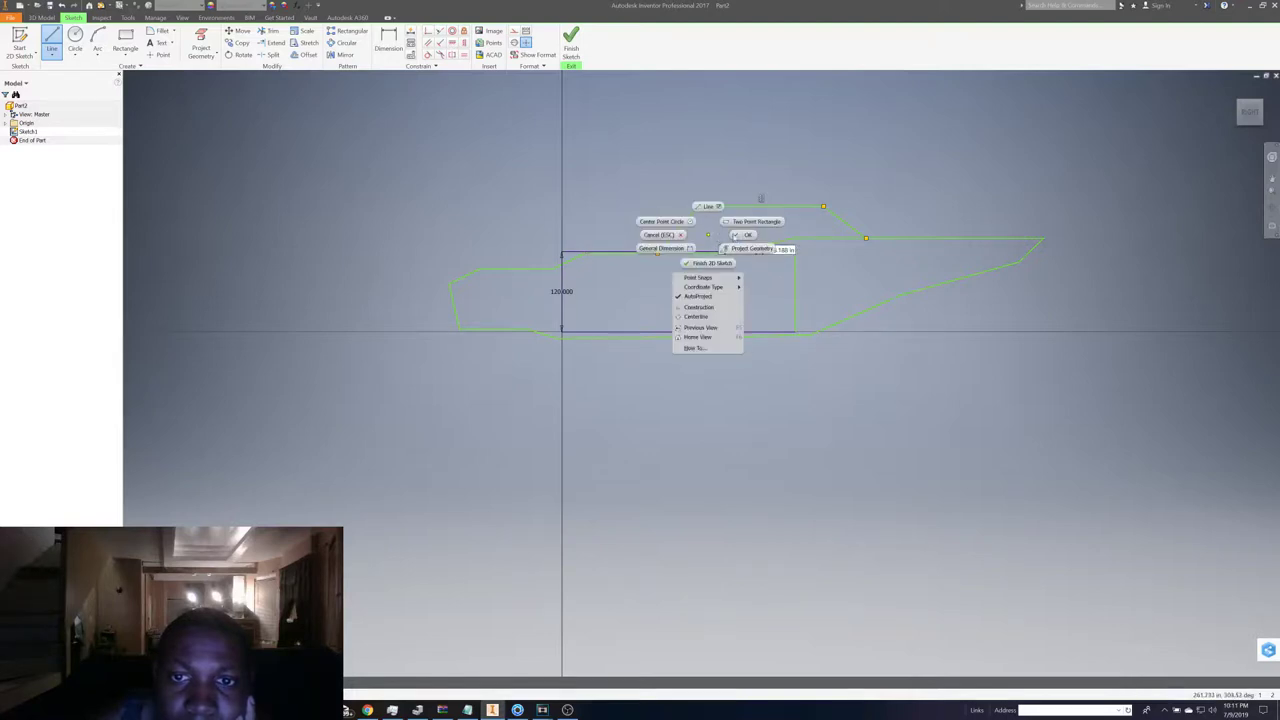
{"action": "left_click", "coordinate": [746, 233]}
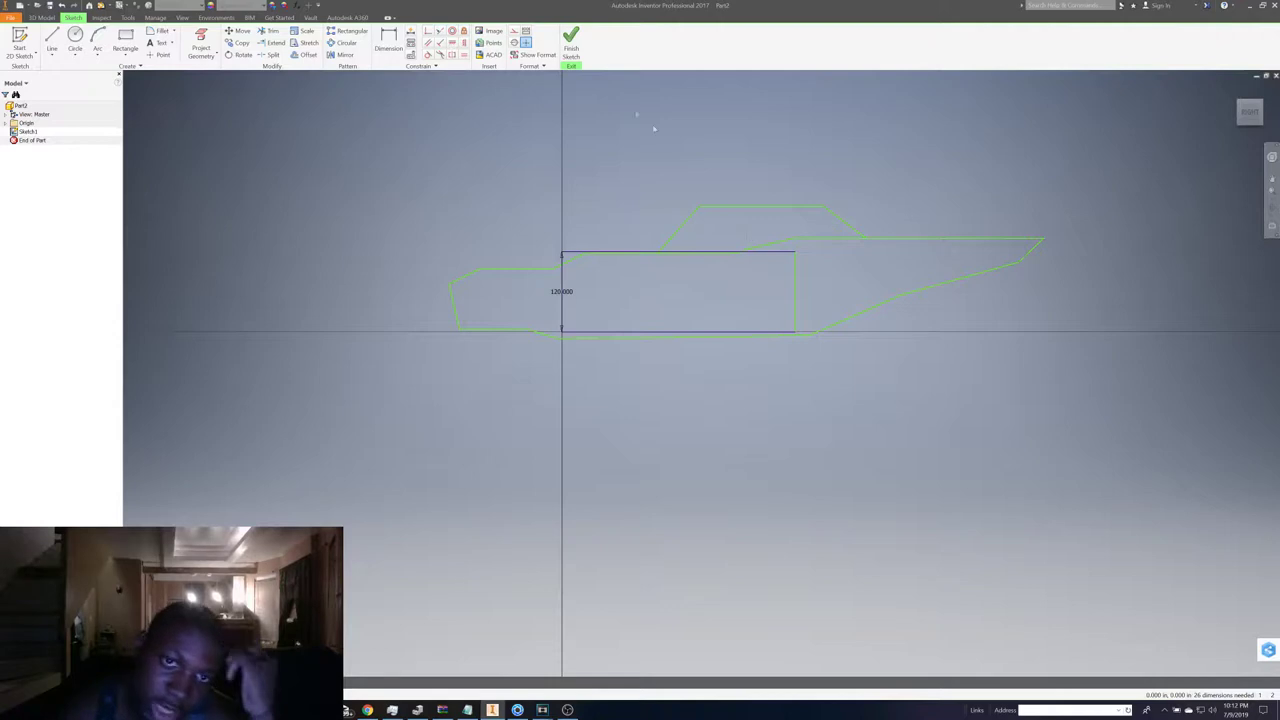
{"action": "left_click", "coordinate": [572, 48]}
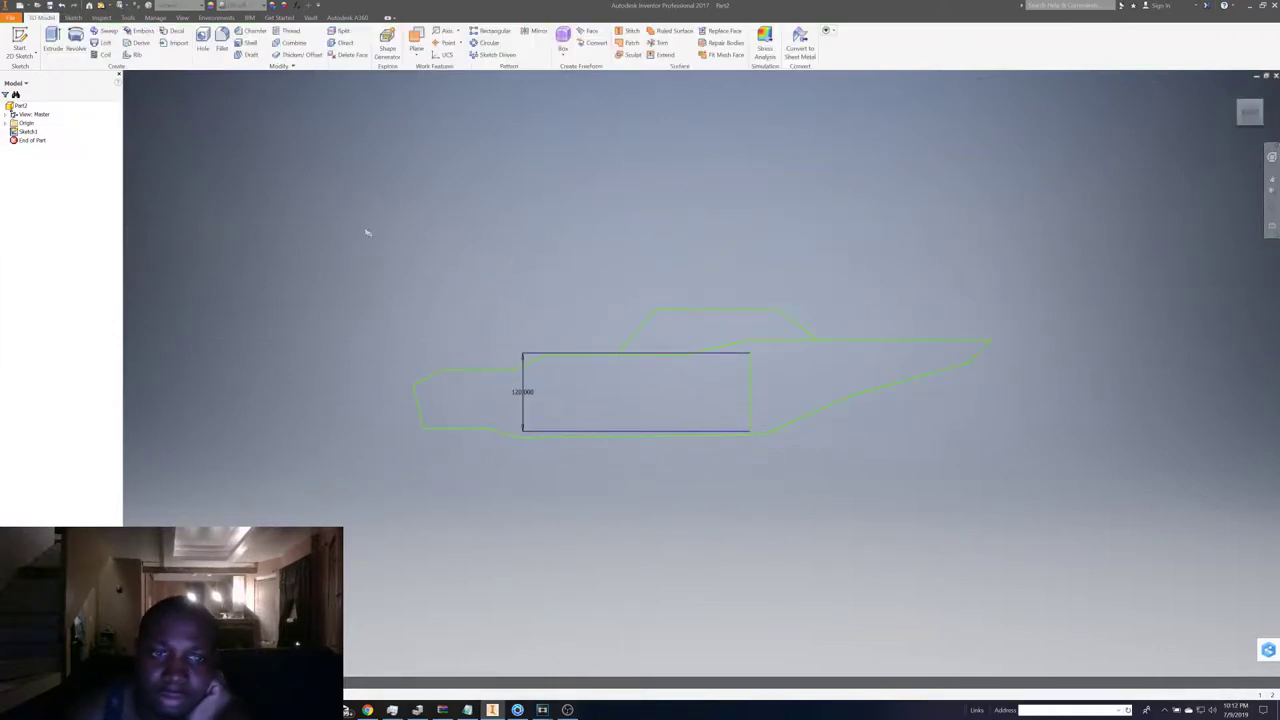
- Extrude the hull profile 12 ft into a solid body, Extrusion1
{"action": "key", "text": "e"}
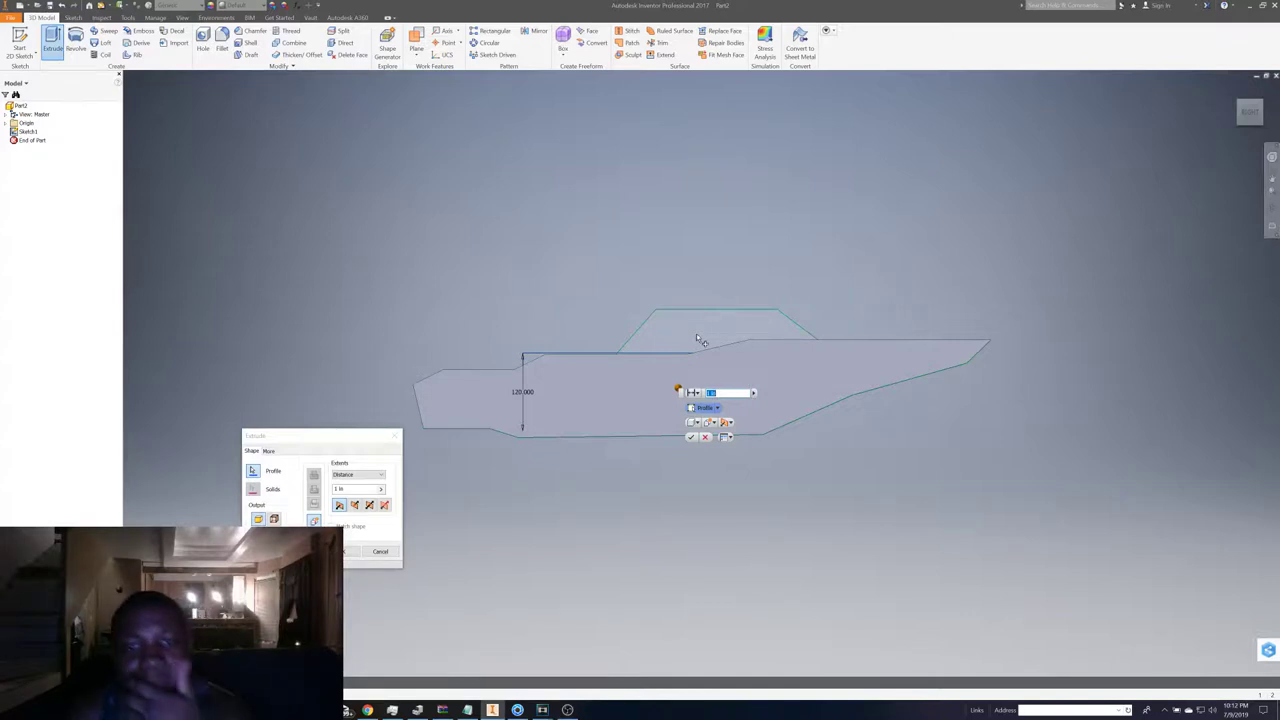
{"action": "left_click", "coordinate": [705, 438]}
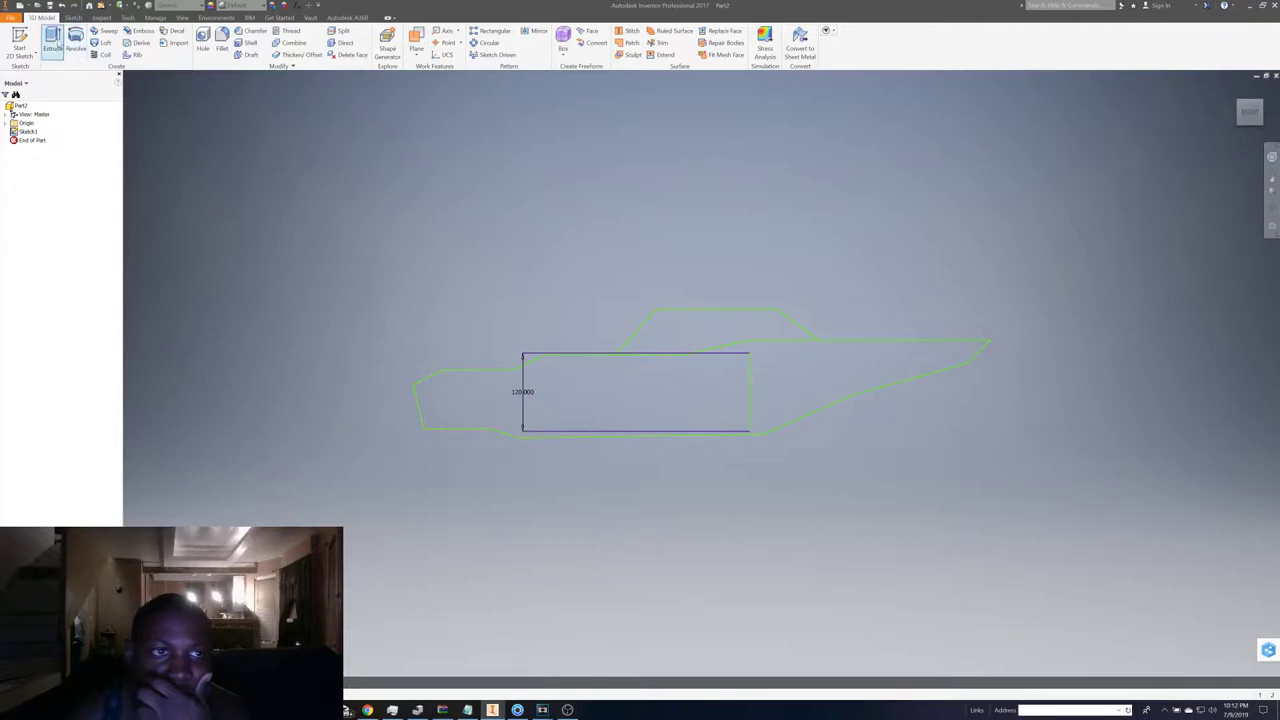
{"action": "left_click", "coordinate": [793, 380]}
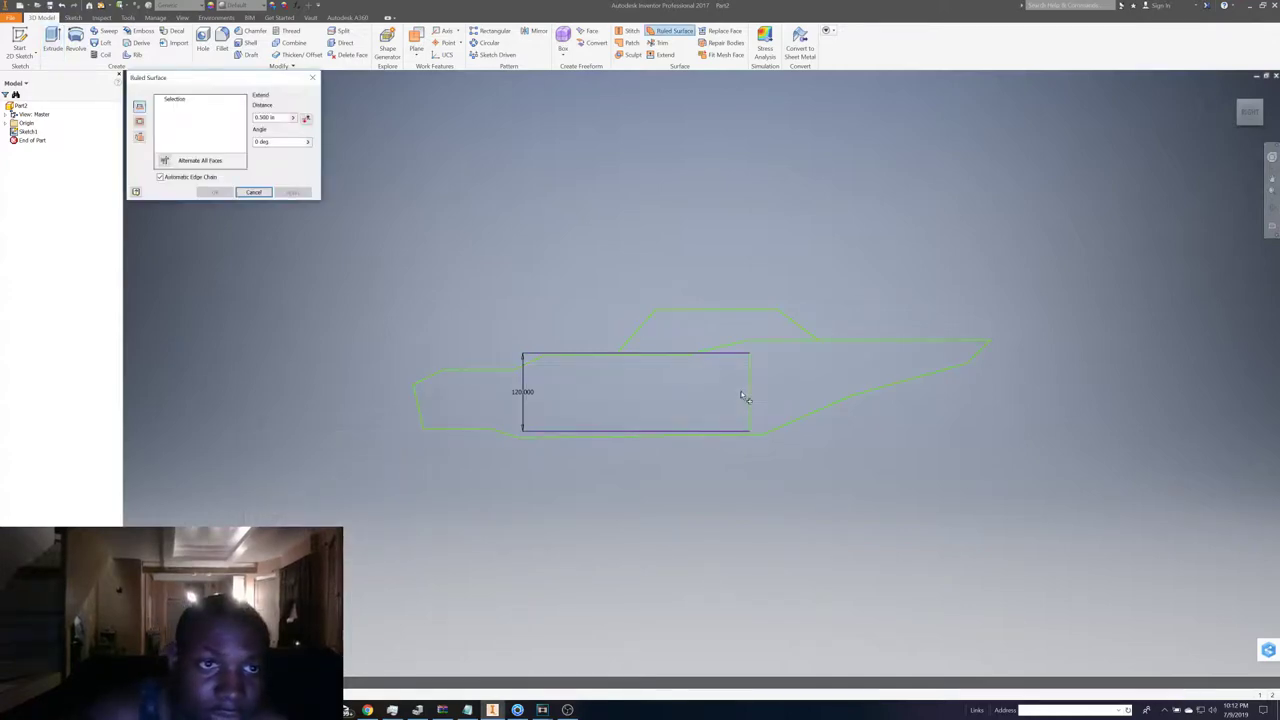
{"action": "left_click", "coordinate": [254, 192]}
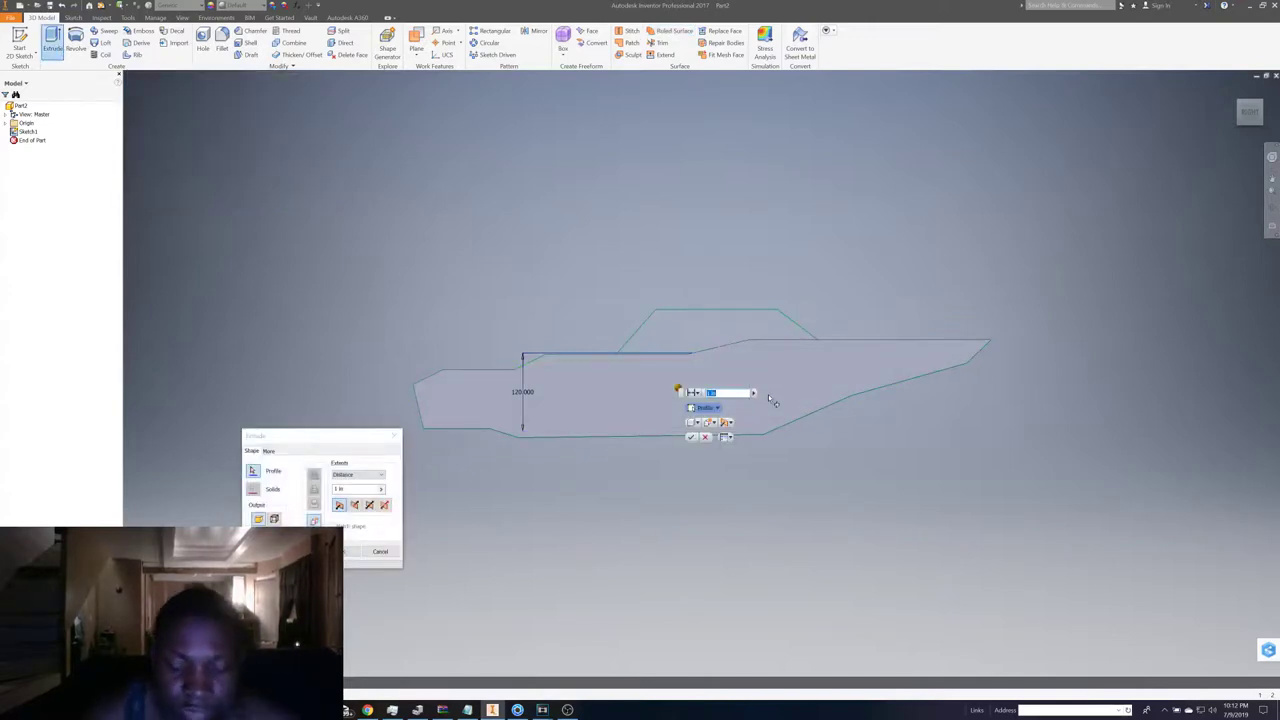
{"action": "type", "text": "12ft"}
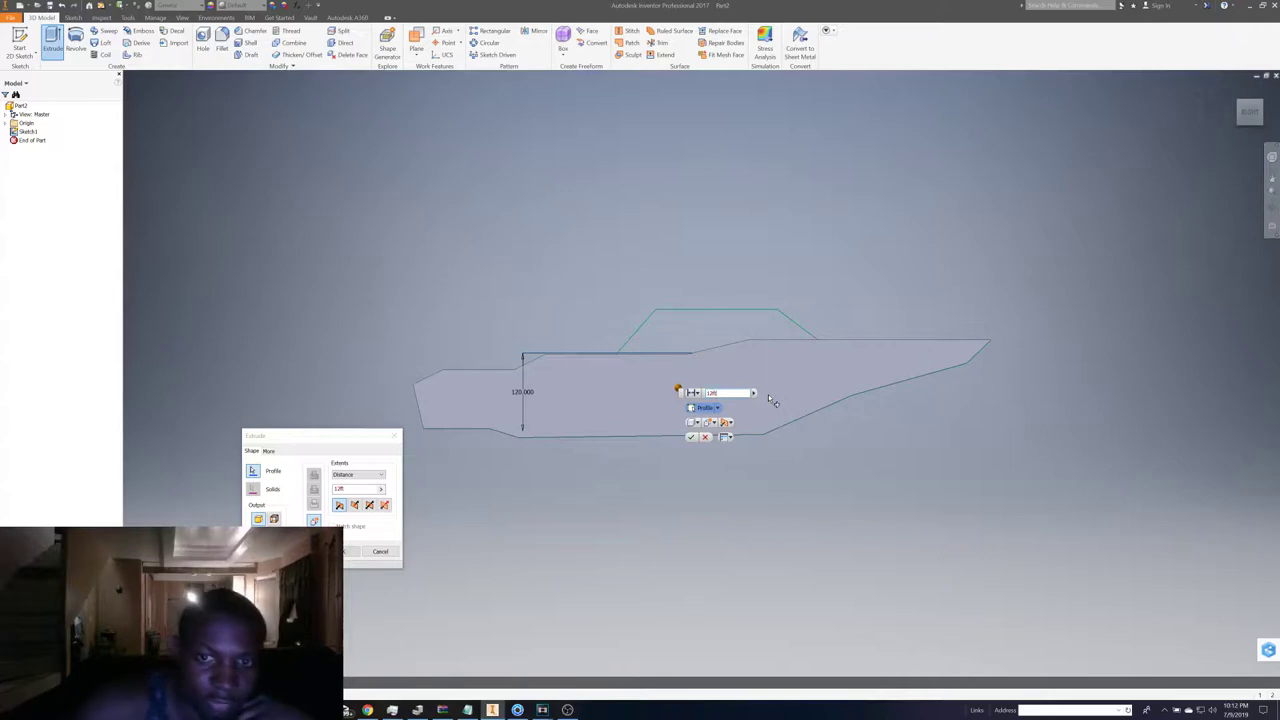
{"action": "left_click", "coordinate": [691, 437]}
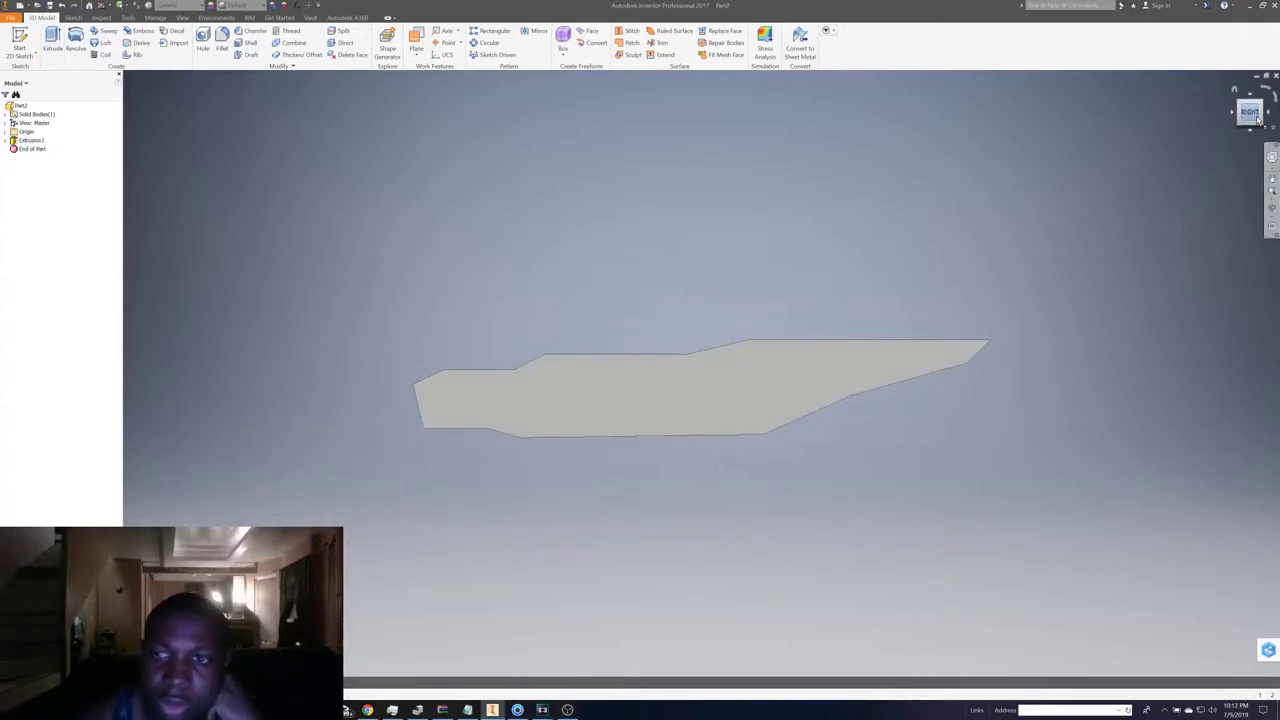
- Orbit the hull solid and open Extrusion1 for editing from the browser
{"action": "left_click_drag", "start_coordinate": [1258, 118], "coordinate": [1240, 125]}
{"action": "middle_click_drag", "start_coordinate": [701, 388], "coordinate": [455, 149], "text": "shift"}
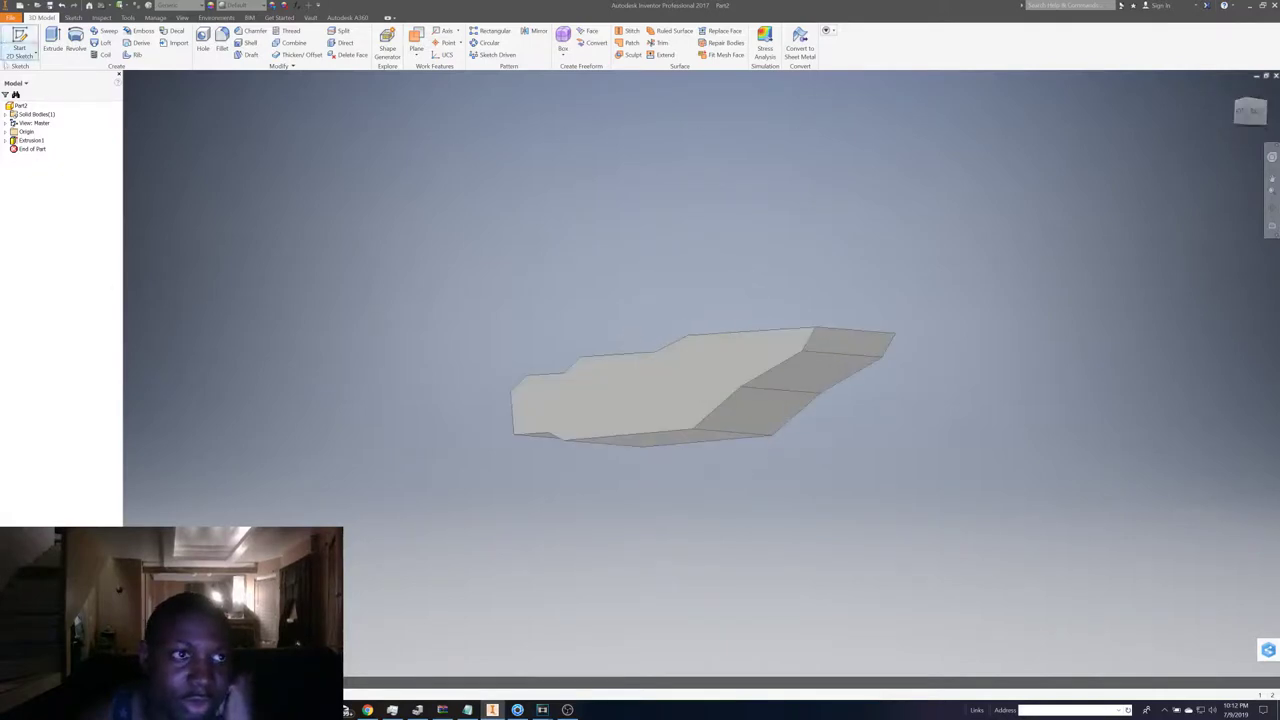
{"action": "right_click", "coordinate": [30, 140]}
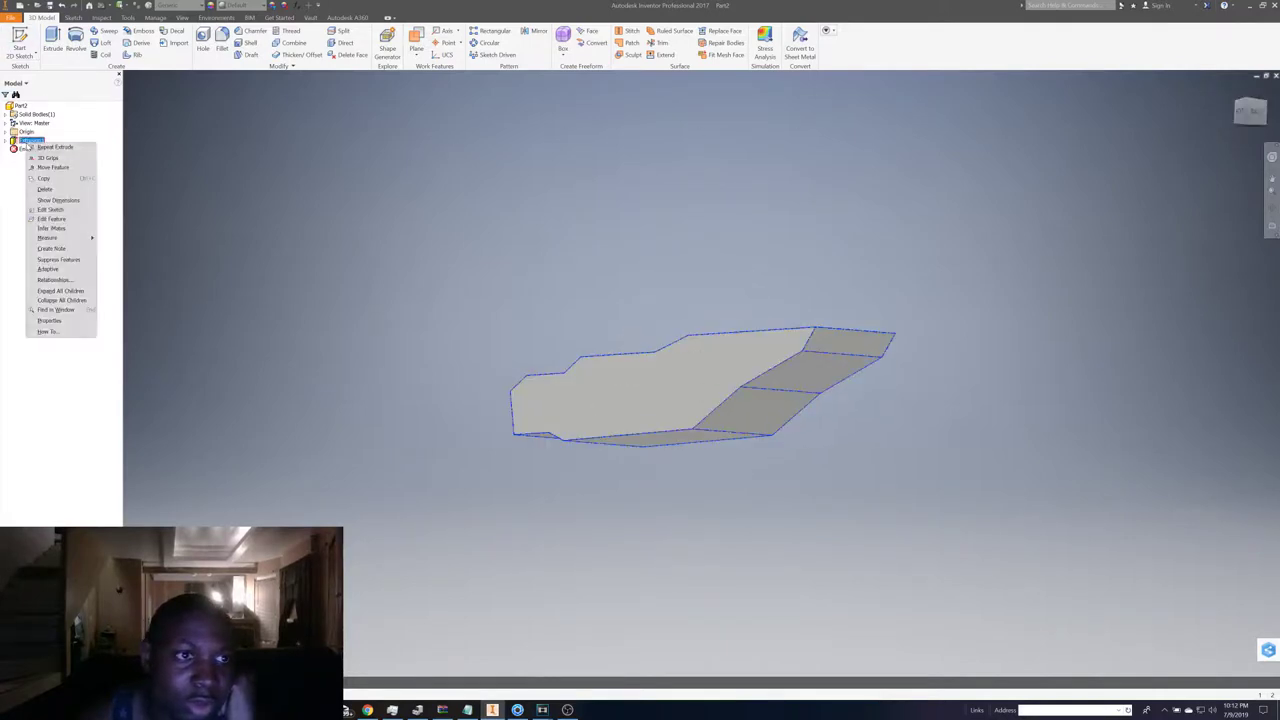
{"action": "left_click", "coordinate": [68, 221]}
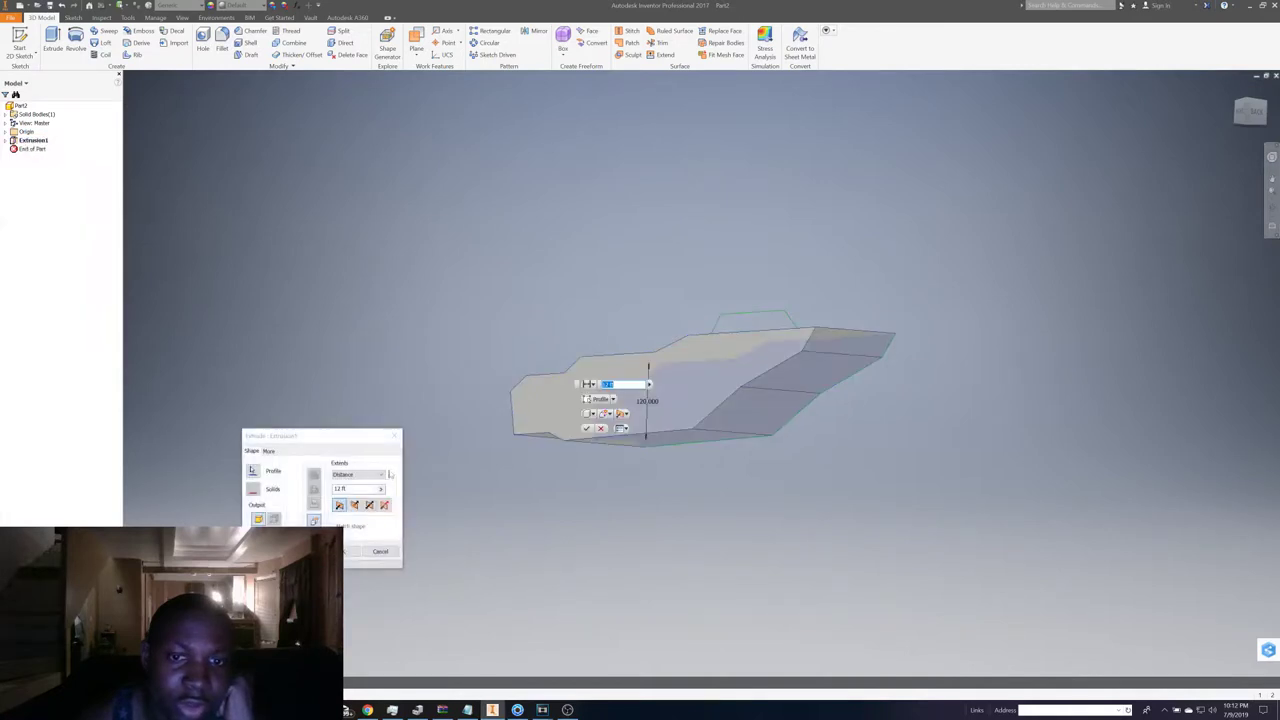
- Change Extrusion1's distance to 10 ft and view the hull from an oblique angle
{"action": "type", "text": "1"}
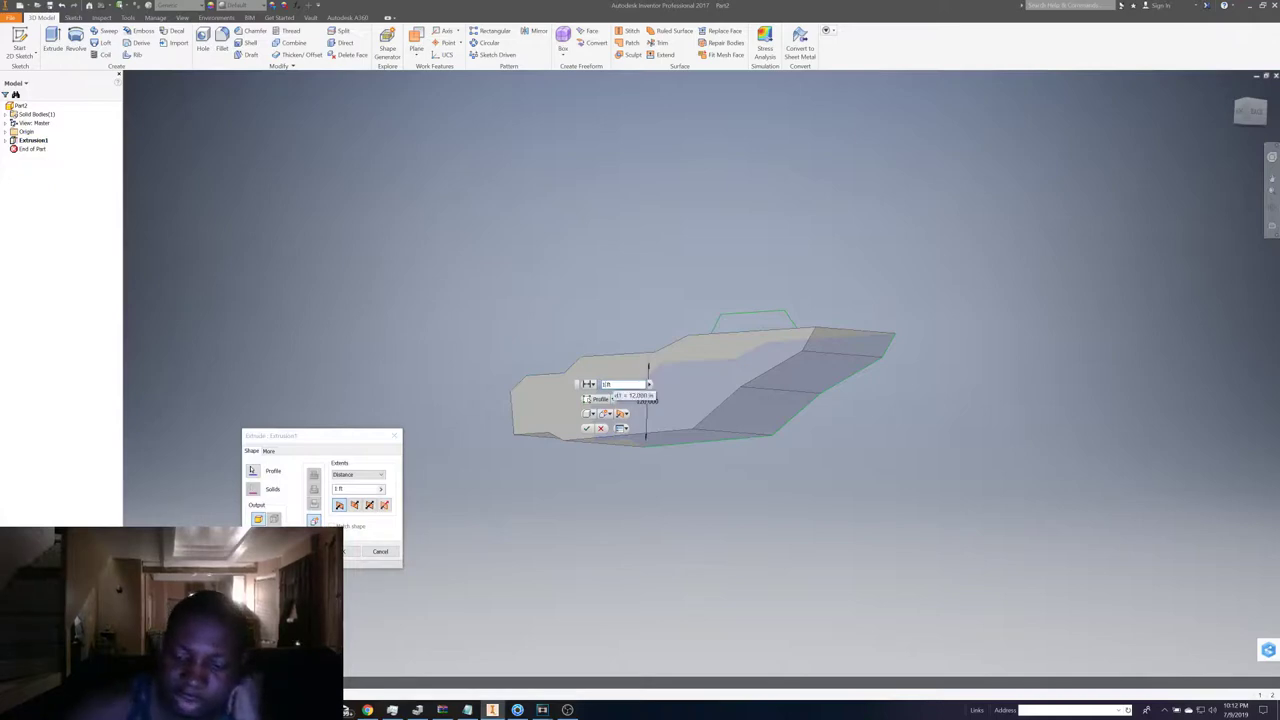
{"action": "type", "text": "0"}
{"action": "left_click", "coordinate": [585, 429]}
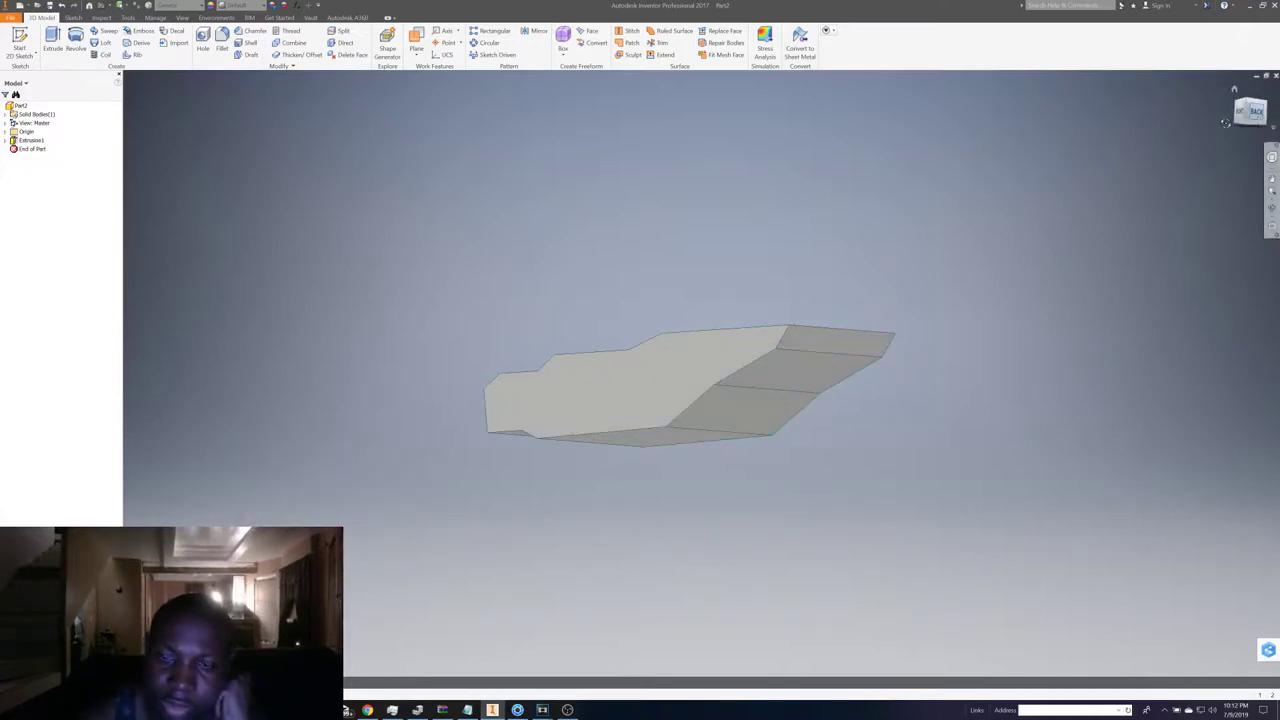
{"action": "left_click_drag", "start_coordinate": [1245, 123], "coordinate": [1250, 128]}
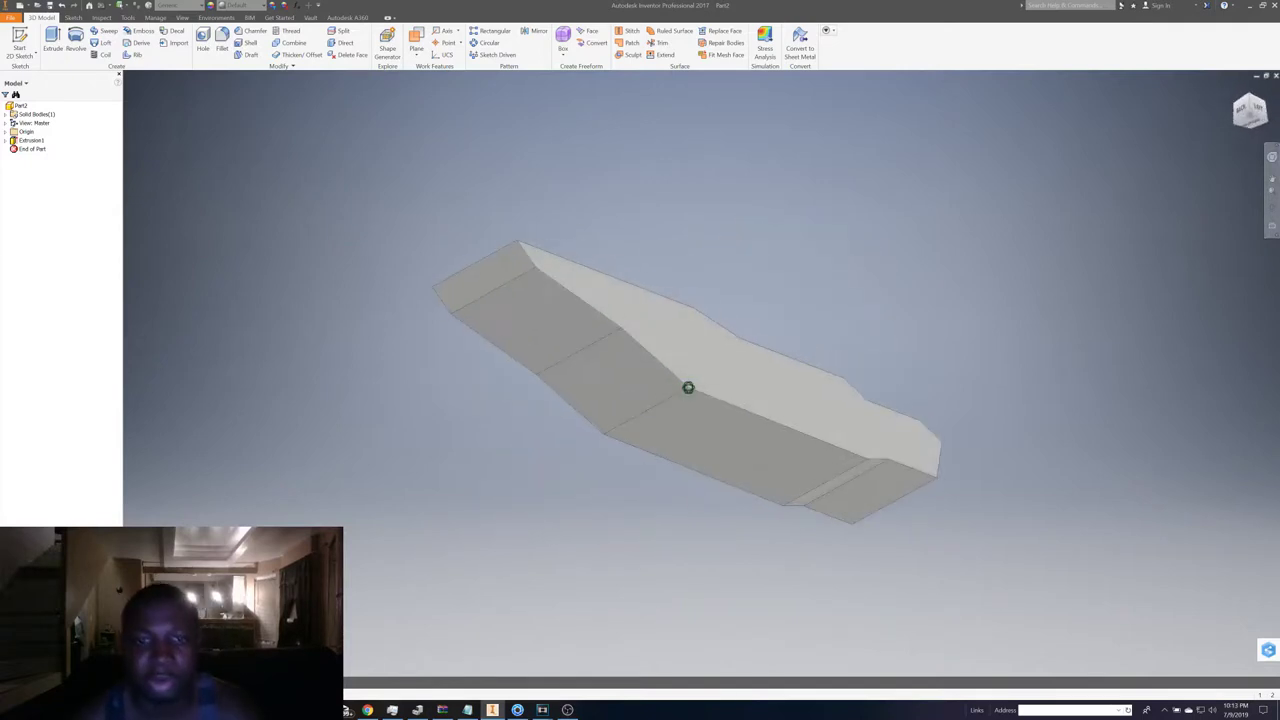
{"action": "left_click_drag", "start_coordinate": [1250, 128], "coordinate": [1245, 118]}
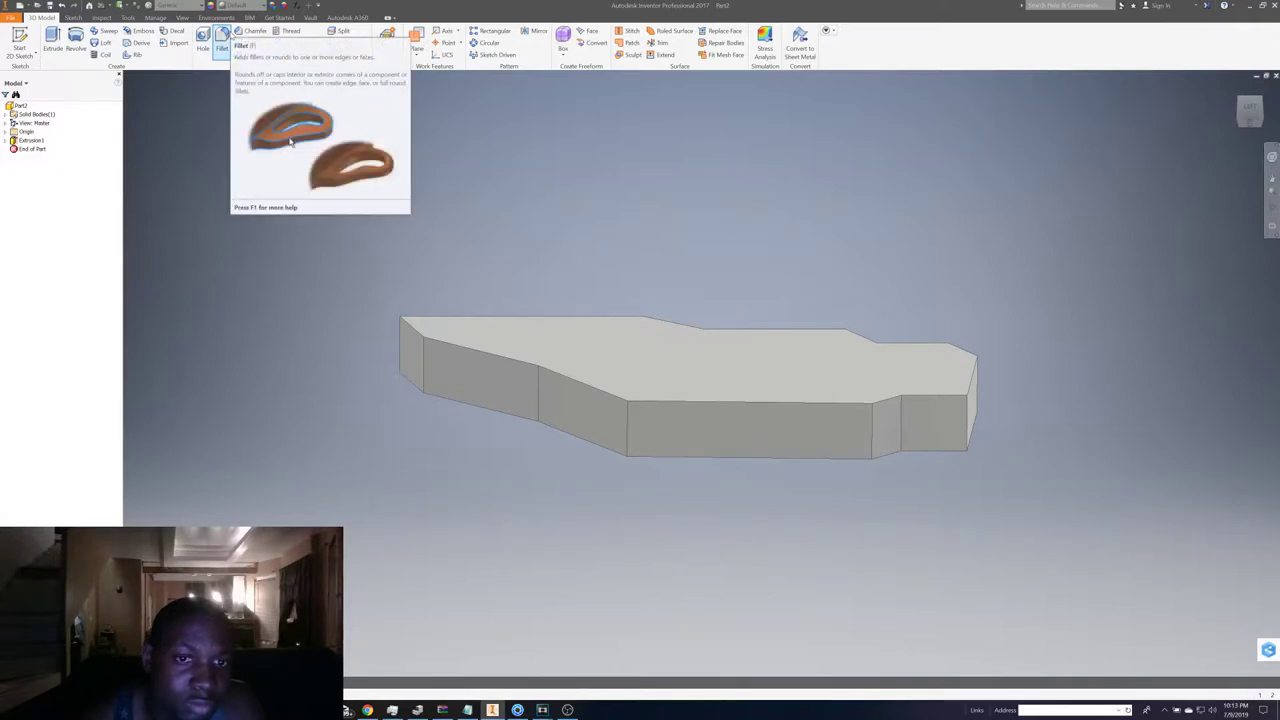
- Reopen Sketch1 for editing from its entry under Extrusion1 in the browser
{"action": "right_click", "coordinate": [563, 378]}
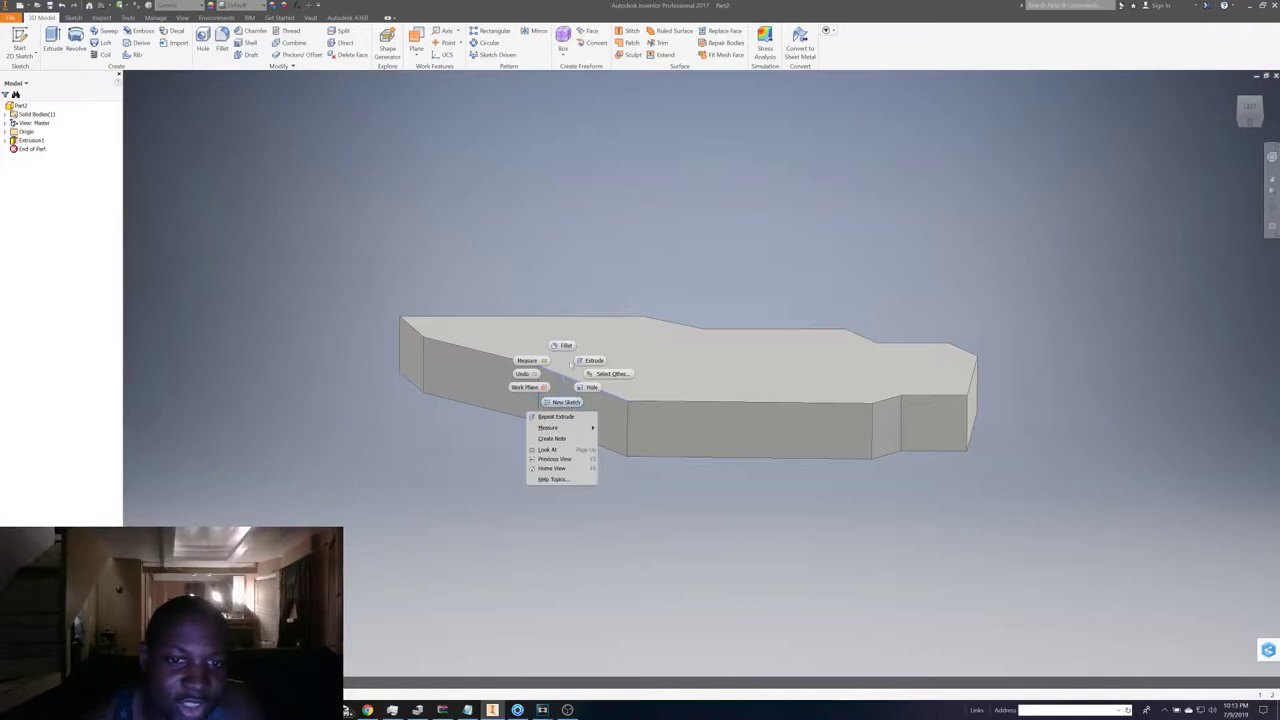
{"action": "left_click", "coordinate": [528, 188]}
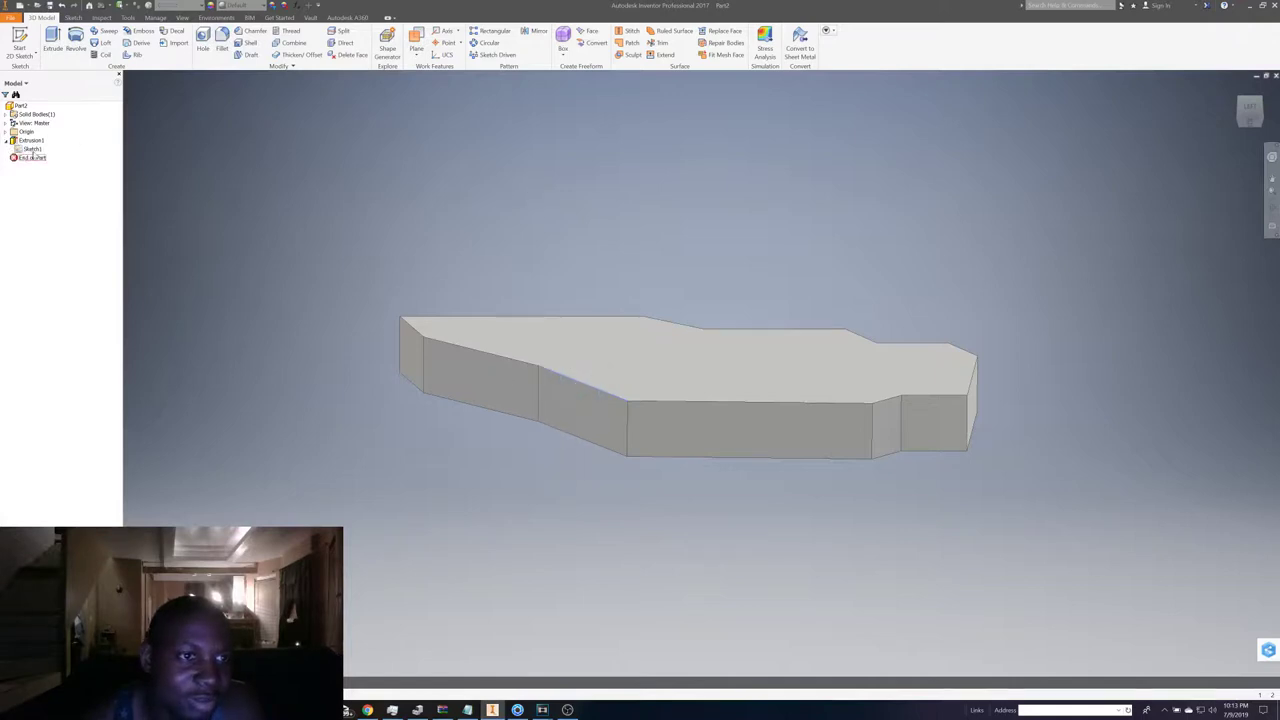
{"action": "right_click", "coordinate": [33, 150]}
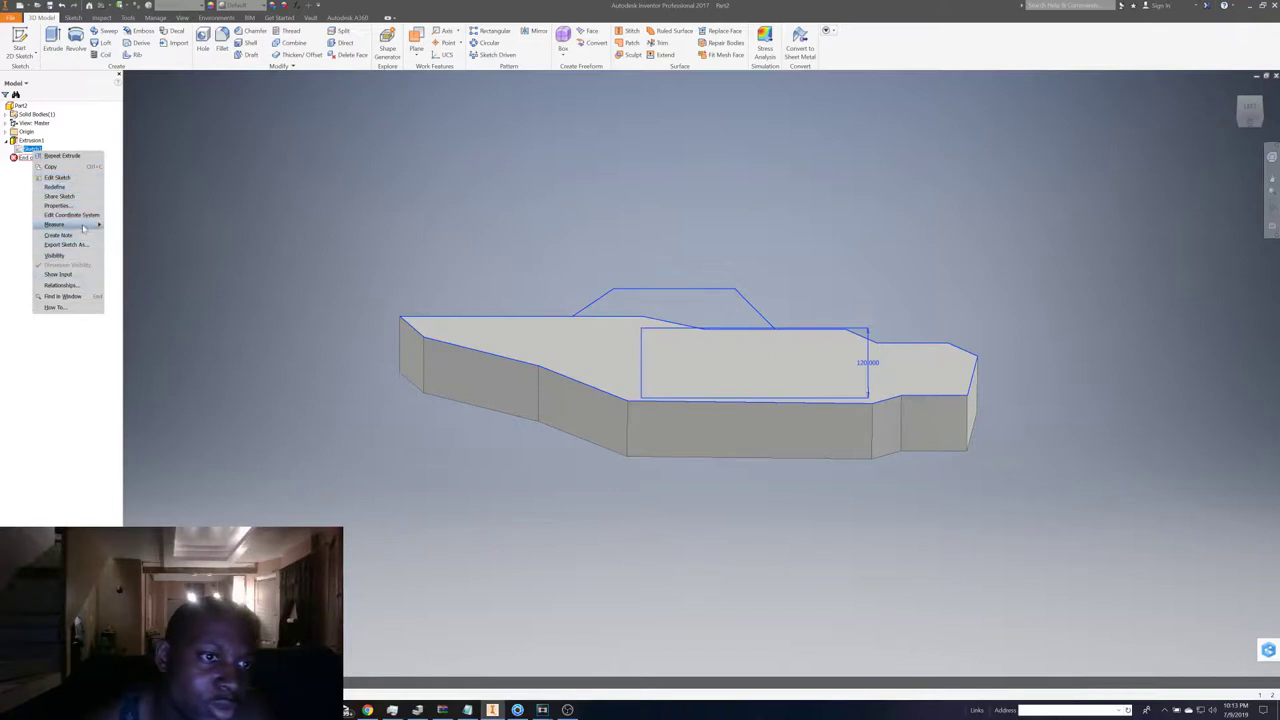
{"action": "left_click", "coordinate": [54, 255]}
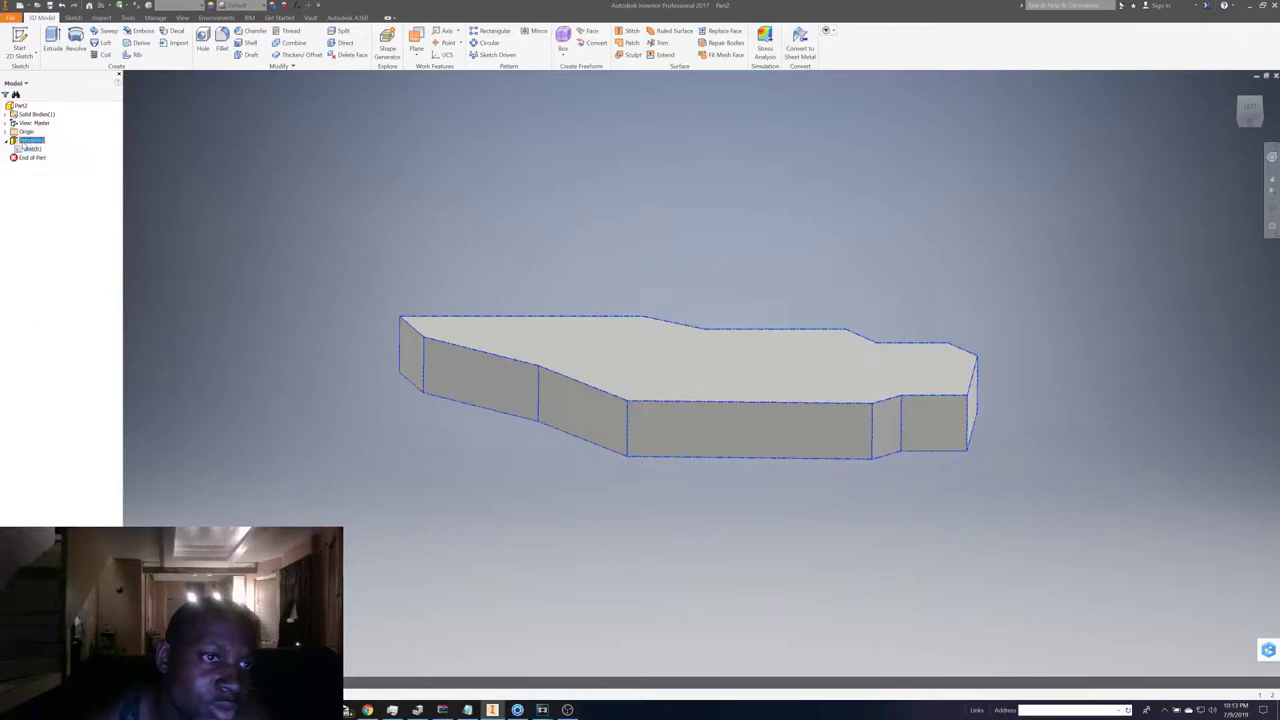
{"action": "right_click", "coordinate": [30, 140]}
{"action": "left_click", "coordinate": [145, 221]}
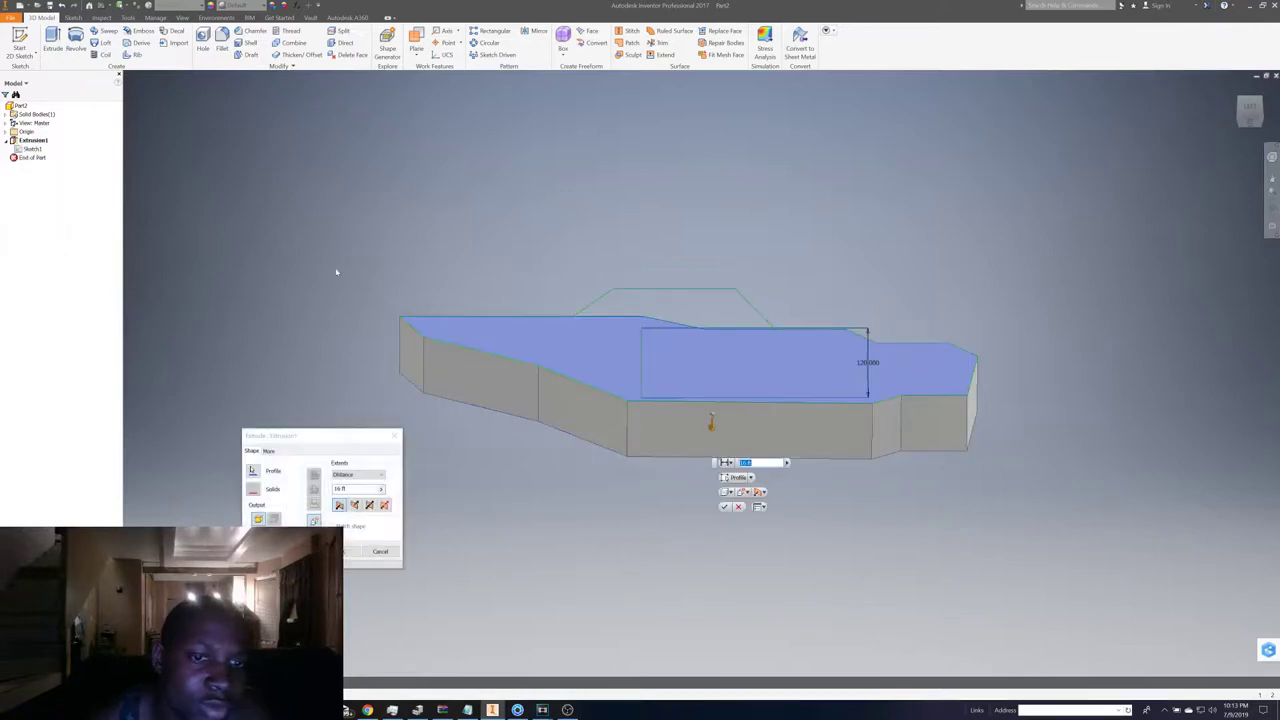
{"action": "left_click", "coordinate": [381, 551]}
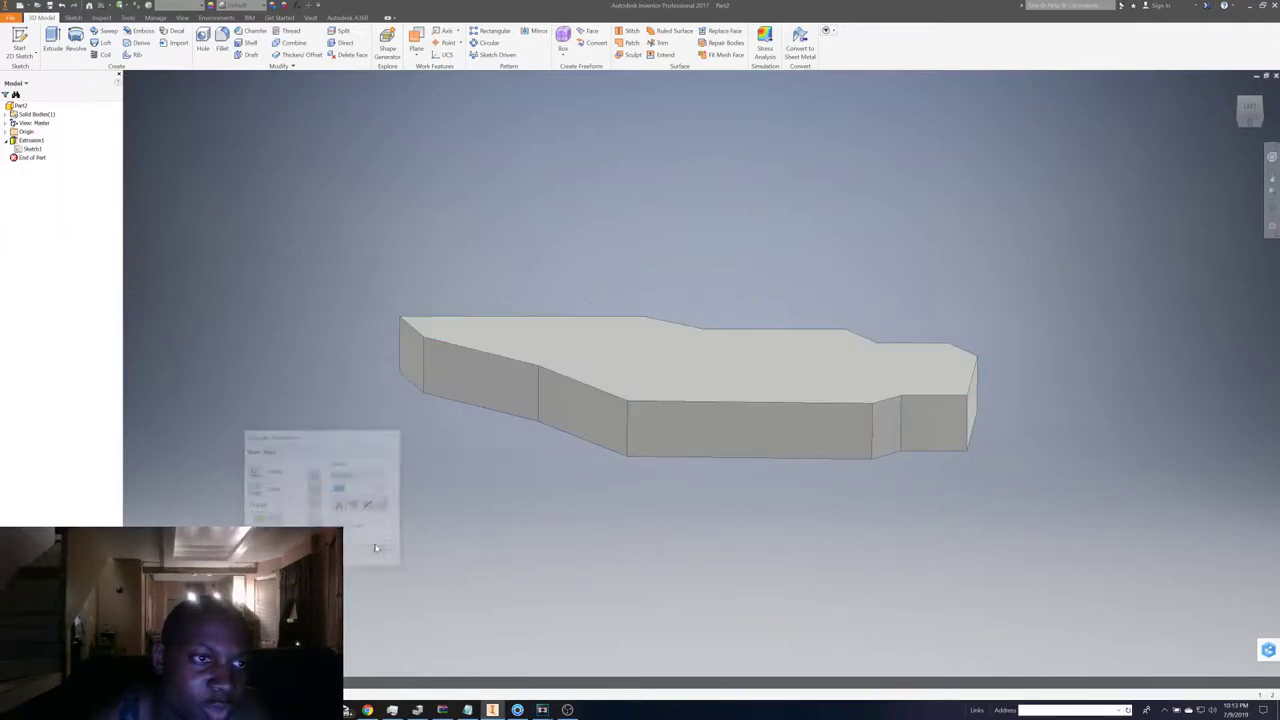
{"action": "right_click", "coordinate": [30, 148]}
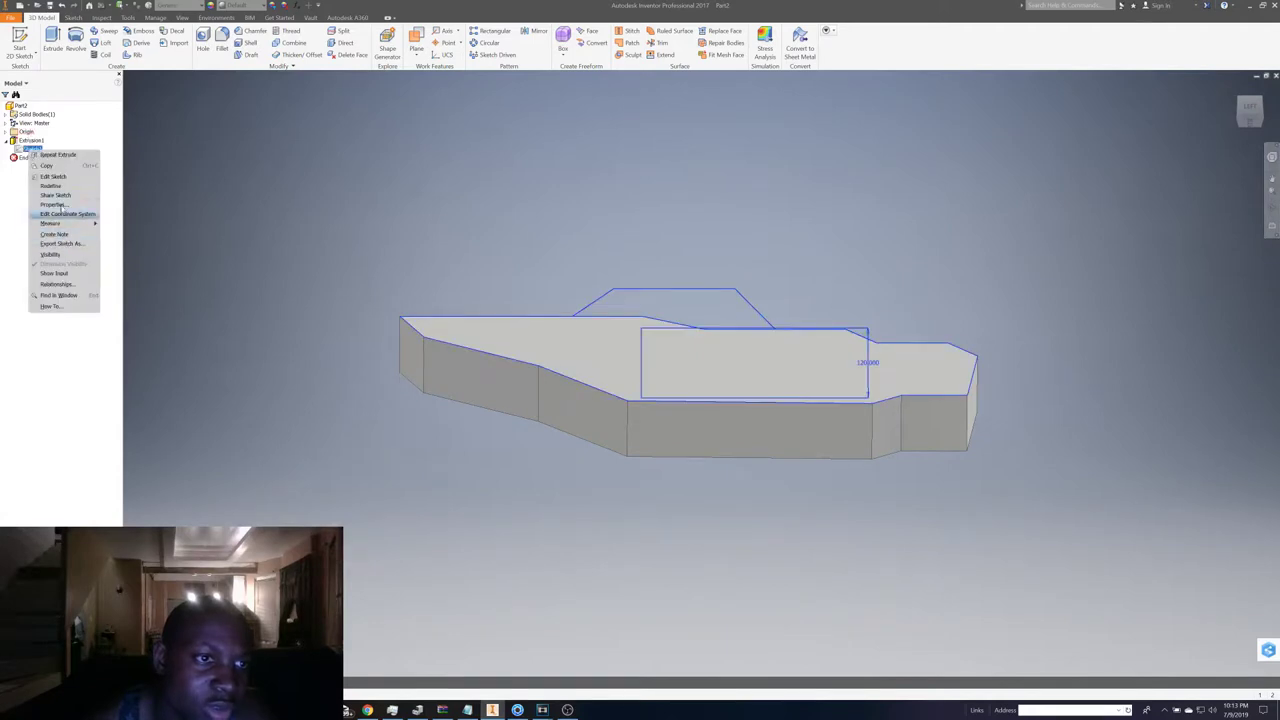
{"action": "left_click", "coordinate": [74, 180]}
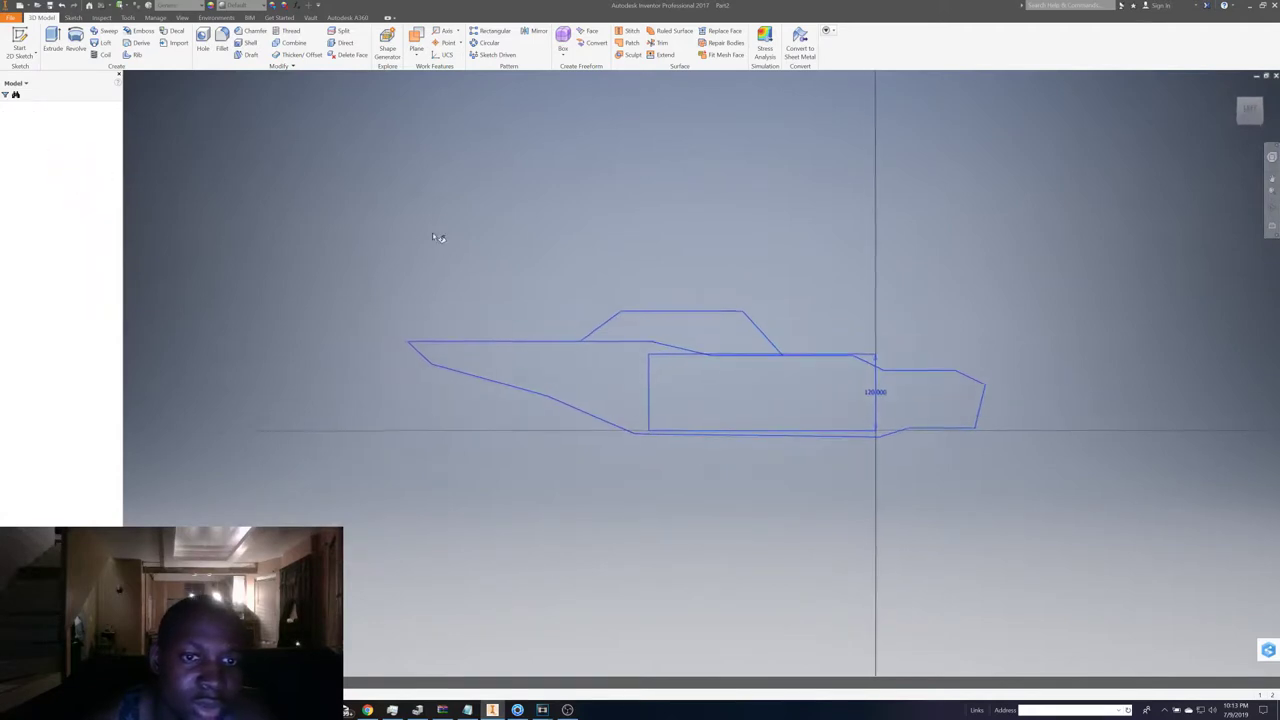
- Delete a sketch line and draw a short replacement segment from the horizontal line's end
{"action": "scroll", "coordinate": [425, 352], "scroll_direction": "up", "scroll_amount": 5}
{"action": "right_click", "coordinate": [396, 332]}
{"action": "left_click", "coordinate": [375, 388]}
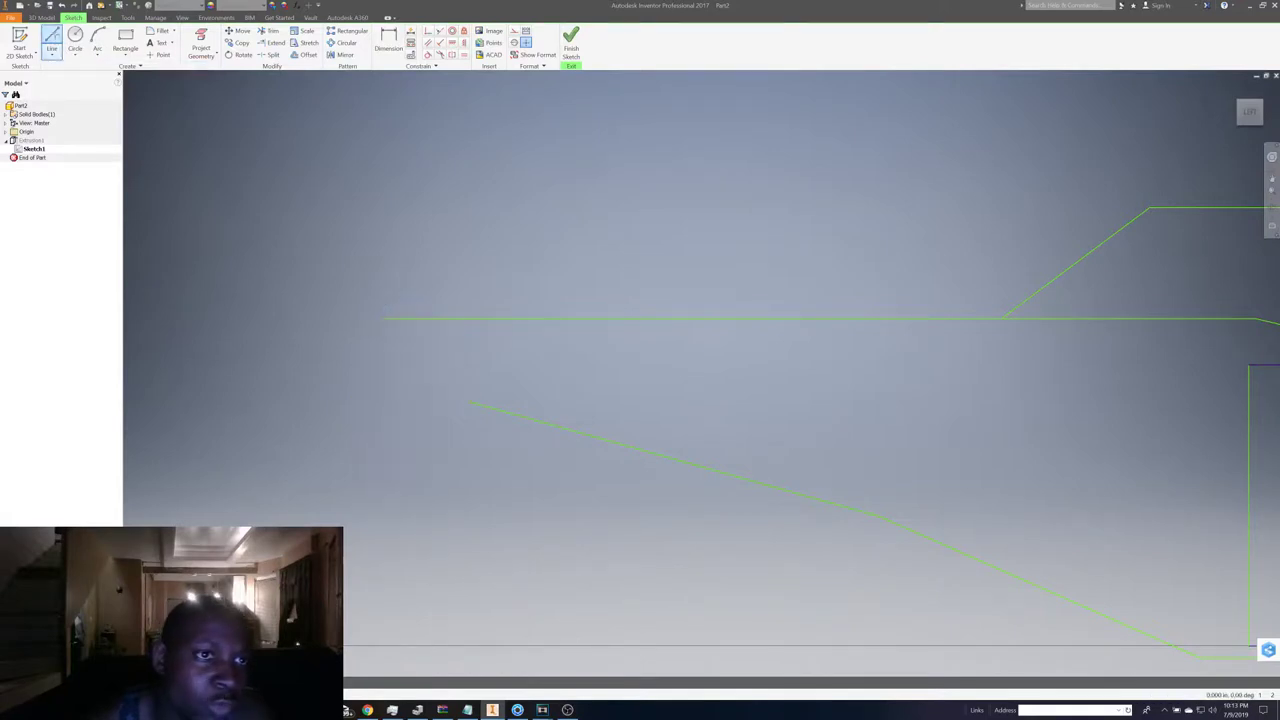
{"action": "left_click", "coordinate": [381, 319]}
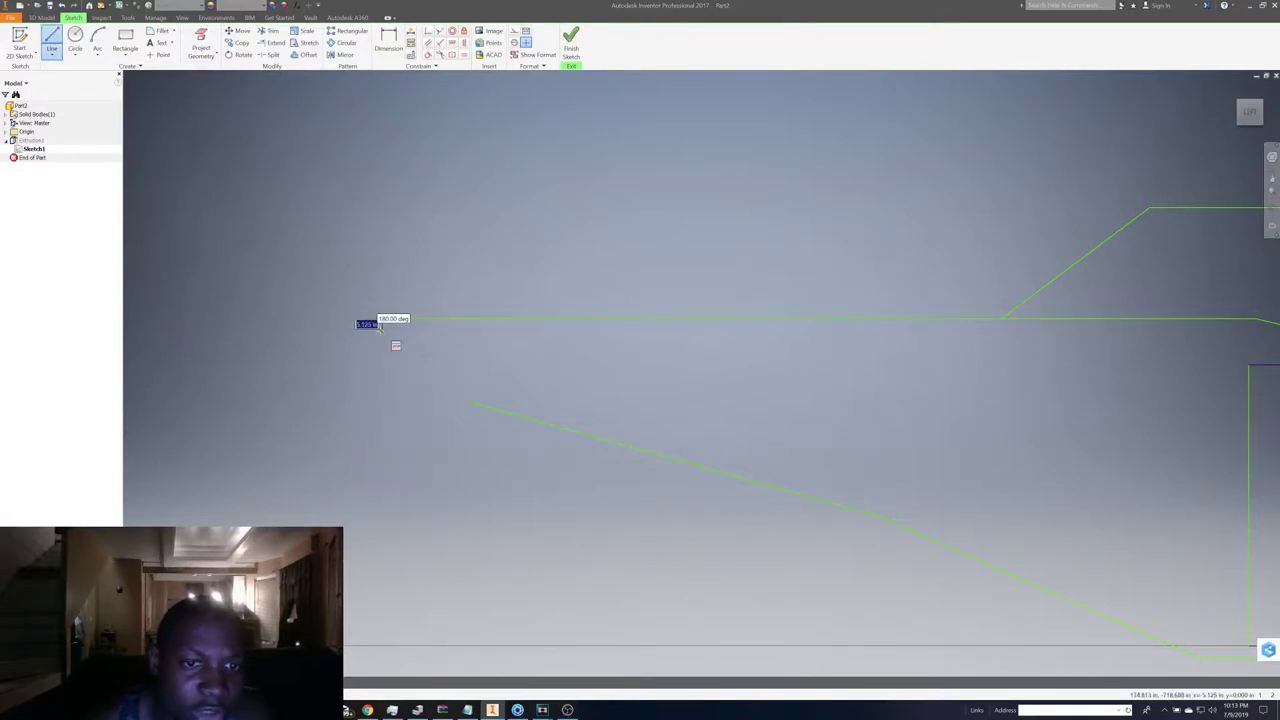
{"action": "left_click", "coordinate": [463, 400]}
{"action": "right_click", "coordinate": [541, 384]}
{"action": "left_click", "coordinate": [566, 380]}
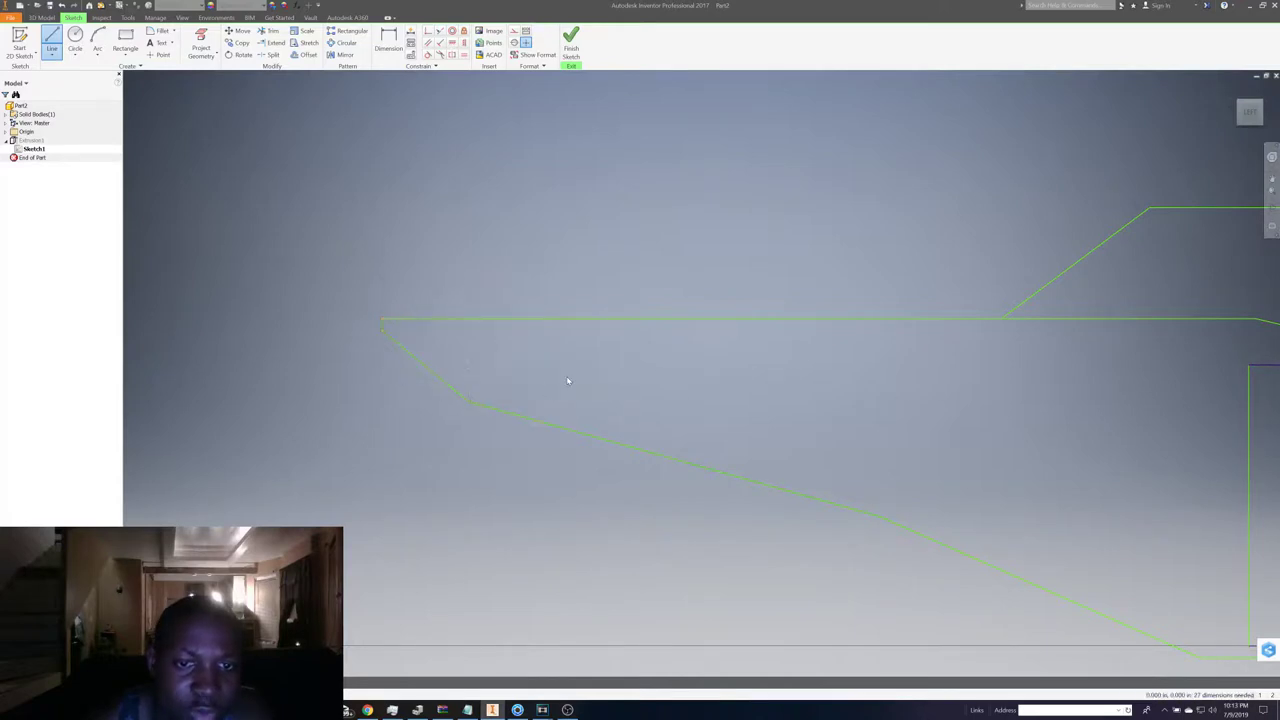
- Delete the stray white line, draw a closing line between endpoints, and finish the sketch
{"action": "scroll", "coordinate": [566, 380], "scroll_direction": "up", "scroll_amount": 5}
{"action": "scroll", "coordinate": [814, 399], "scroll_direction": "down", "scroll_amount": 8}
{"action": "right_click", "coordinate": [678, 372]}
{"action": "key", "text": "Delete"}
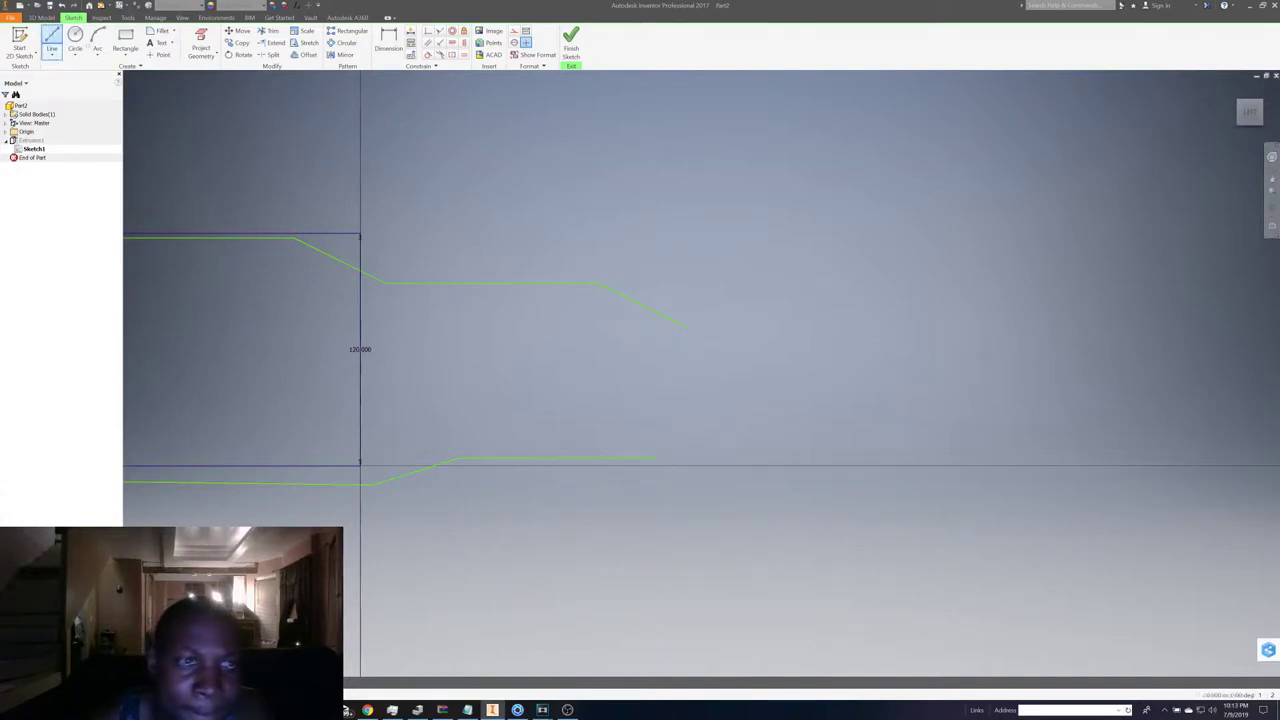
{"action": "key", "text": "l"}
{"action": "left_click", "coordinate": [684, 327]}
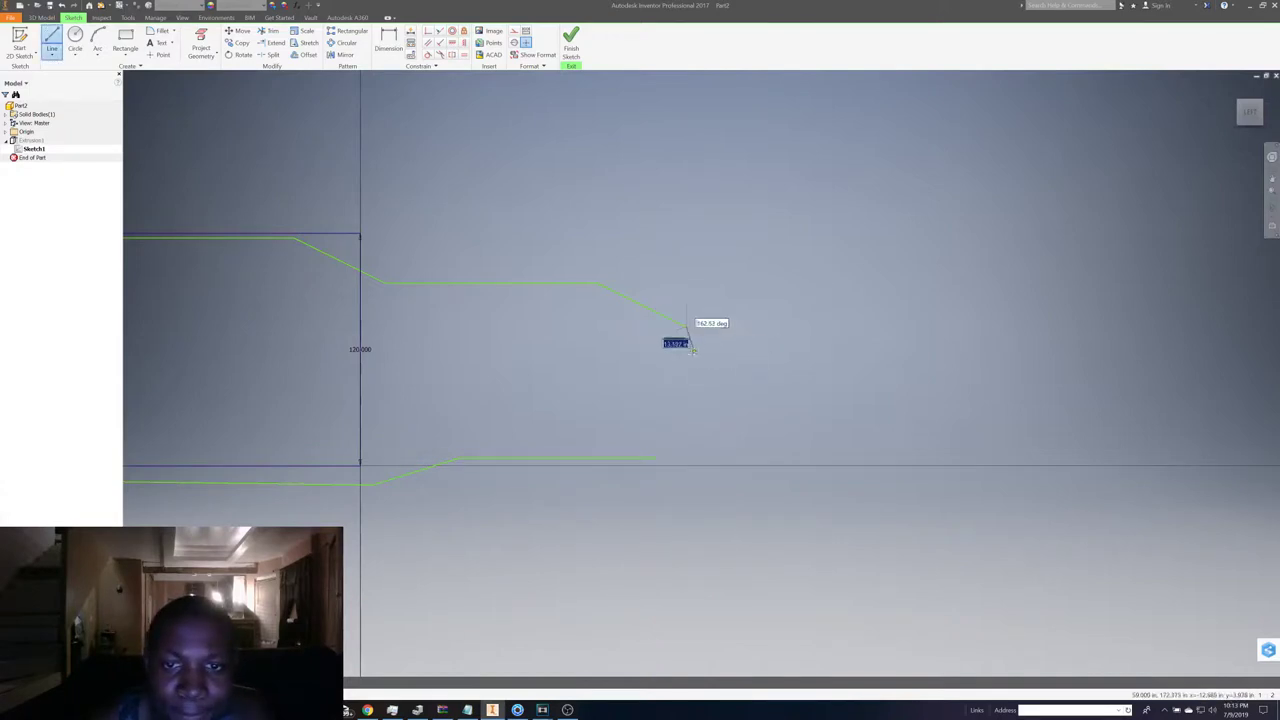
{"action": "left_click", "coordinate": [652, 457]}
{"action": "left_click", "coordinate": [569, 55]}
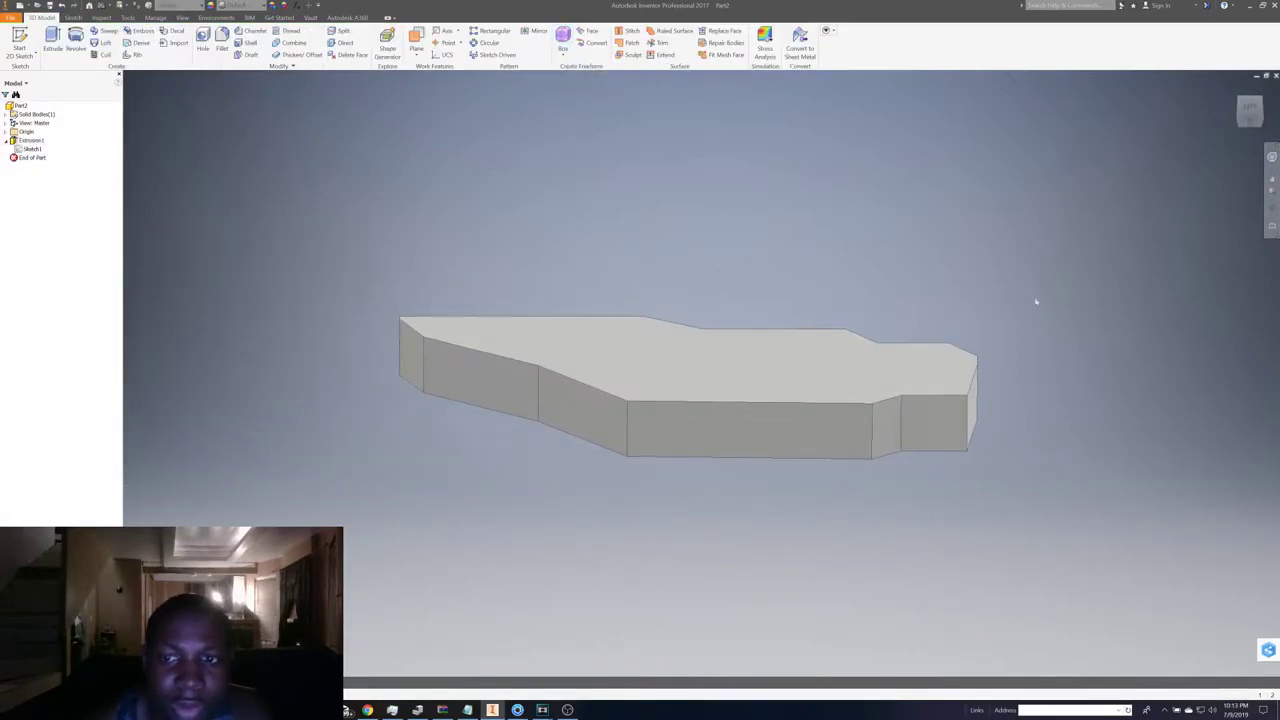
{"action": "left_click", "coordinate": [1246, 108]}
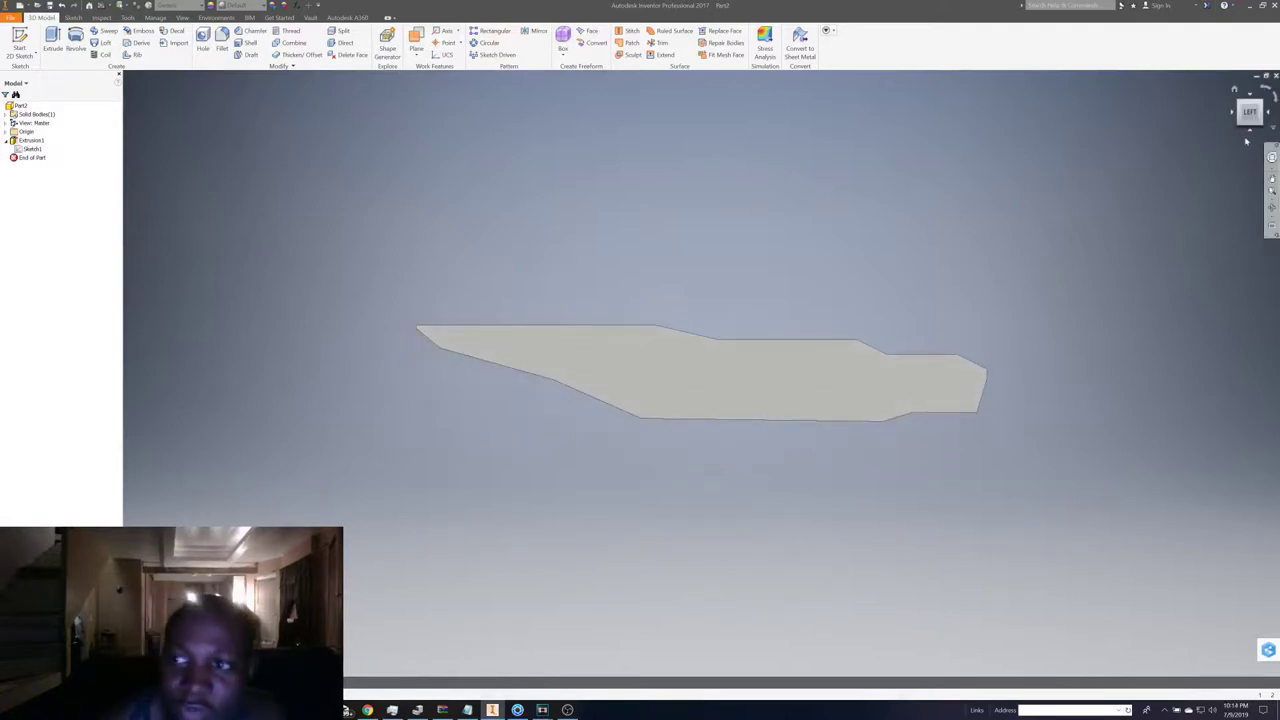
- Orient the hull and select the bow's top edge for a two-distance chamfer
{"action": "middle_click_drag", "start_coordinate": [470, 285], "coordinate": [468, 303], "text": "shift"}
{"action": "scroll", "coordinate": [468, 303], "scroll_direction": "up", "scroll_amount": 5}
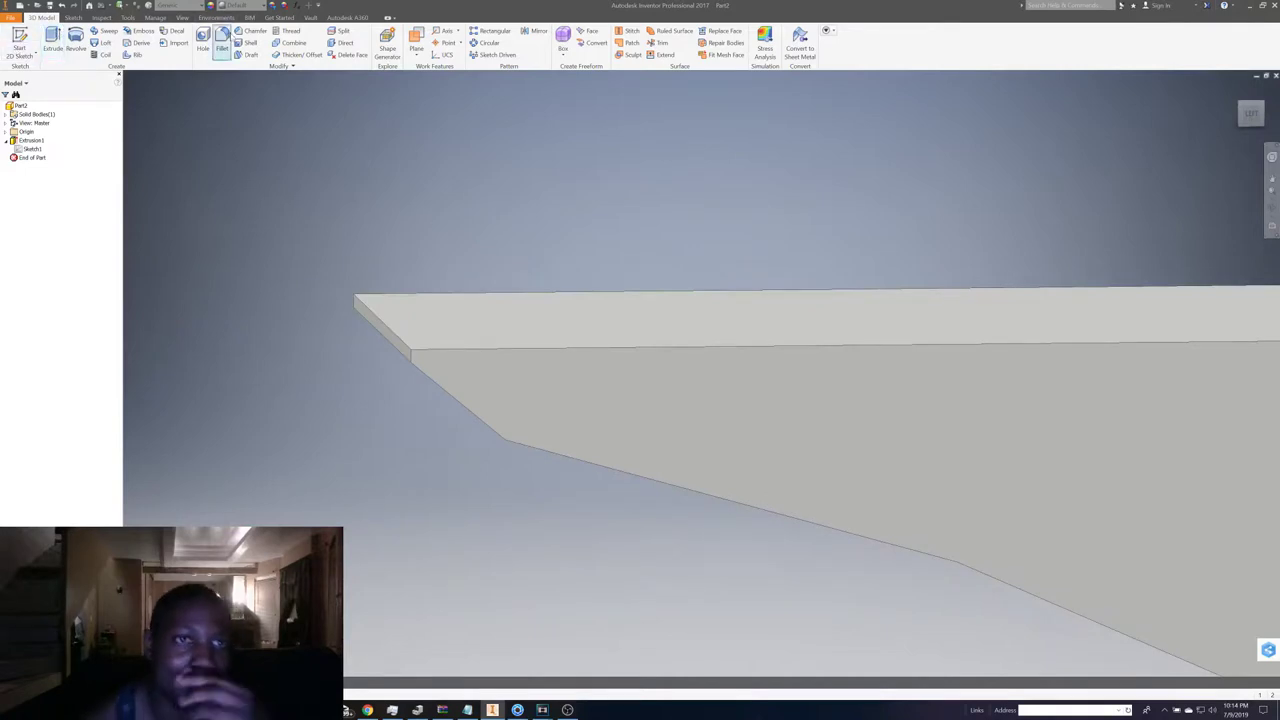
{"action": "left_click", "coordinate": [413, 358]}
{"action": "scroll", "coordinate": [483, 343], "scroll_direction": "down", "scroll_amount": 5}
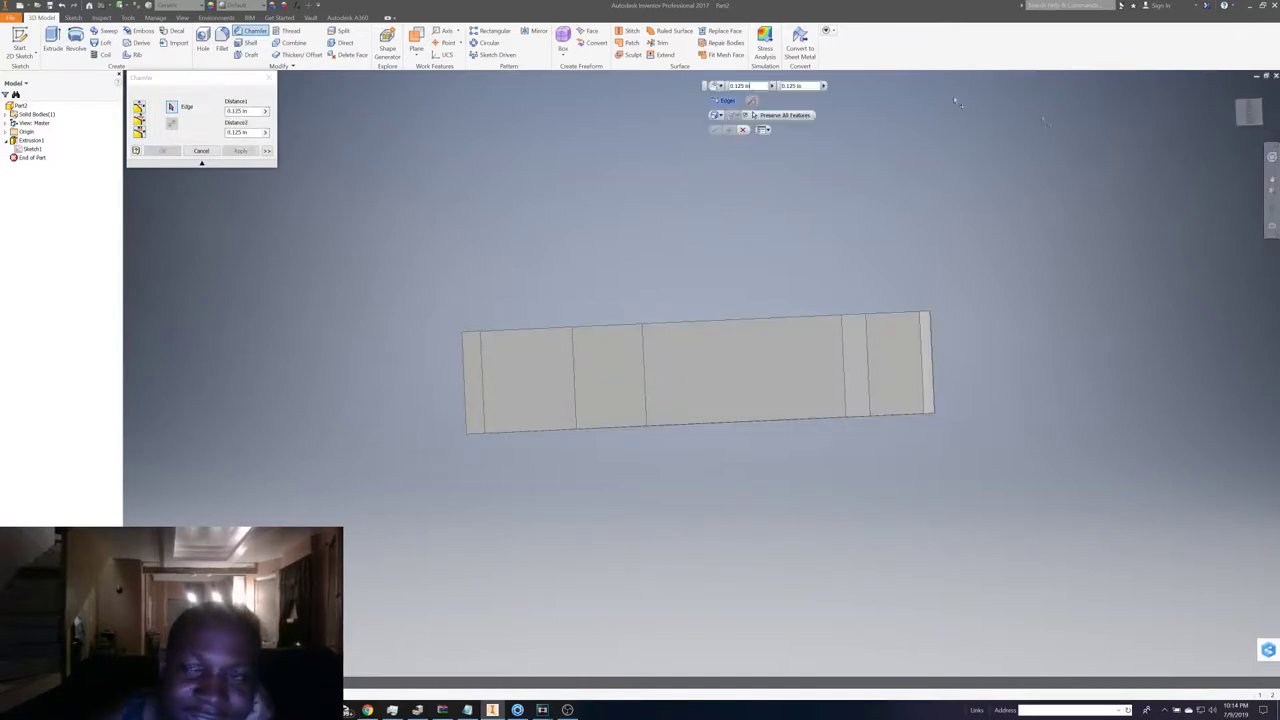
{"action": "left_click_drag", "start_coordinate": [1250, 112], "coordinate": [1244, 147]}
{"action": "scroll", "coordinate": [452, 308], "scroll_direction": "up", "scroll_amount": 5}
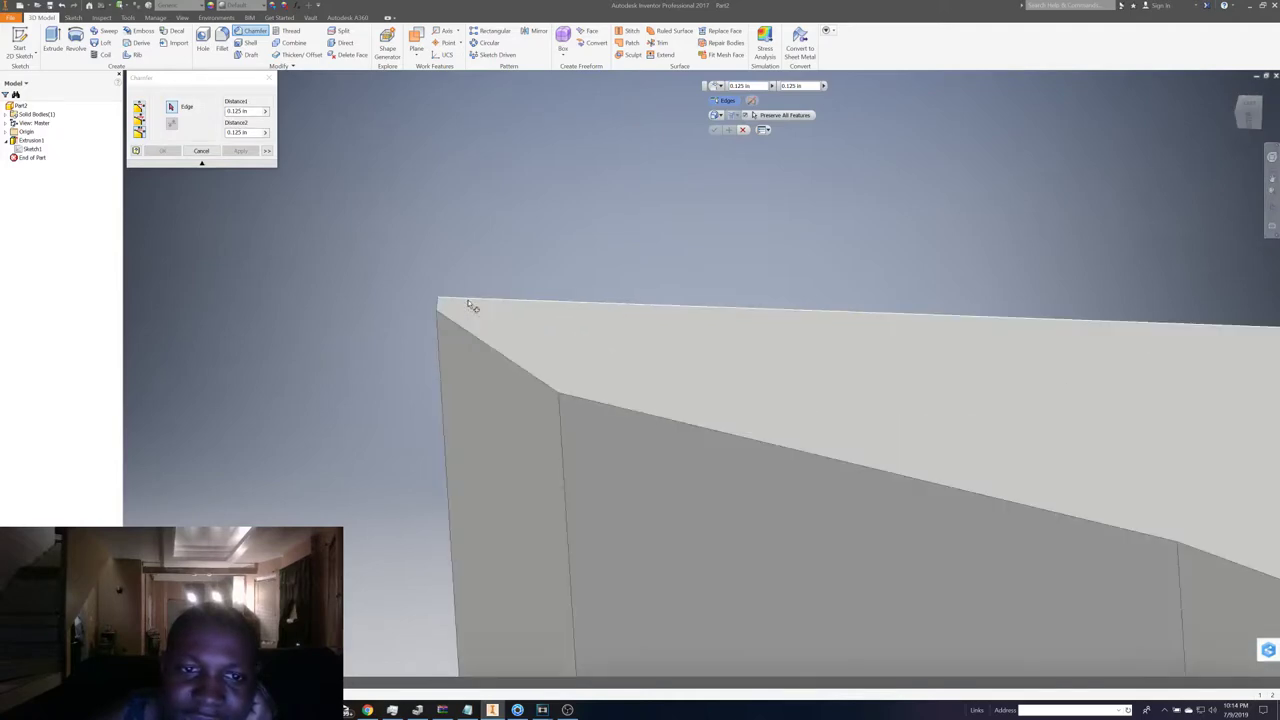
{"action": "left_click", "coordinate": [445, 310]}
{"action": "scroll", "coordinate": [438, 303], "scroll_direction": "down", "scroll_amount": 5}
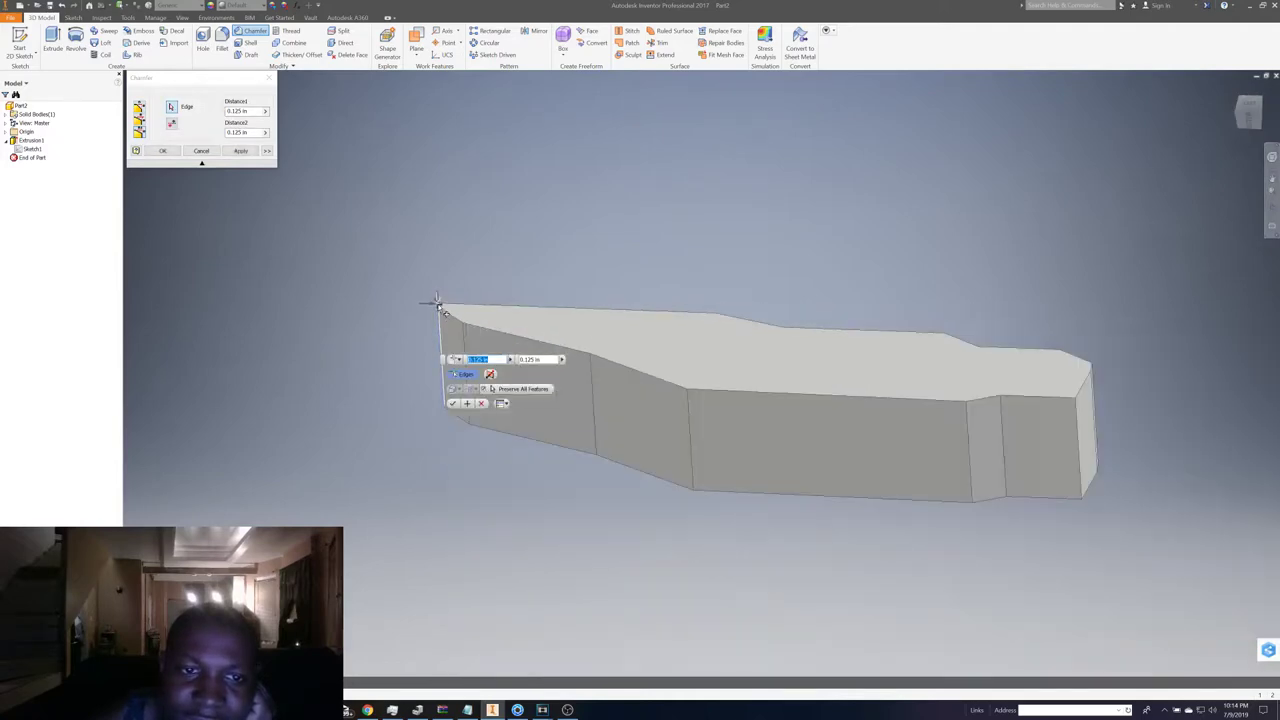
- Set the bow chamfer to 7.5 ft by 351.500 in and apply it as Chamfer1
{"action": "mouse_move", "coordinate": [437, 300]}
{"action": "left_mouse_down"}
{"action": "mouse_move", "coordinate": [717, 351]}
{"action": "mouse_move", "coordinate": [695, 351]}
{"action": "left_mouse_up"}
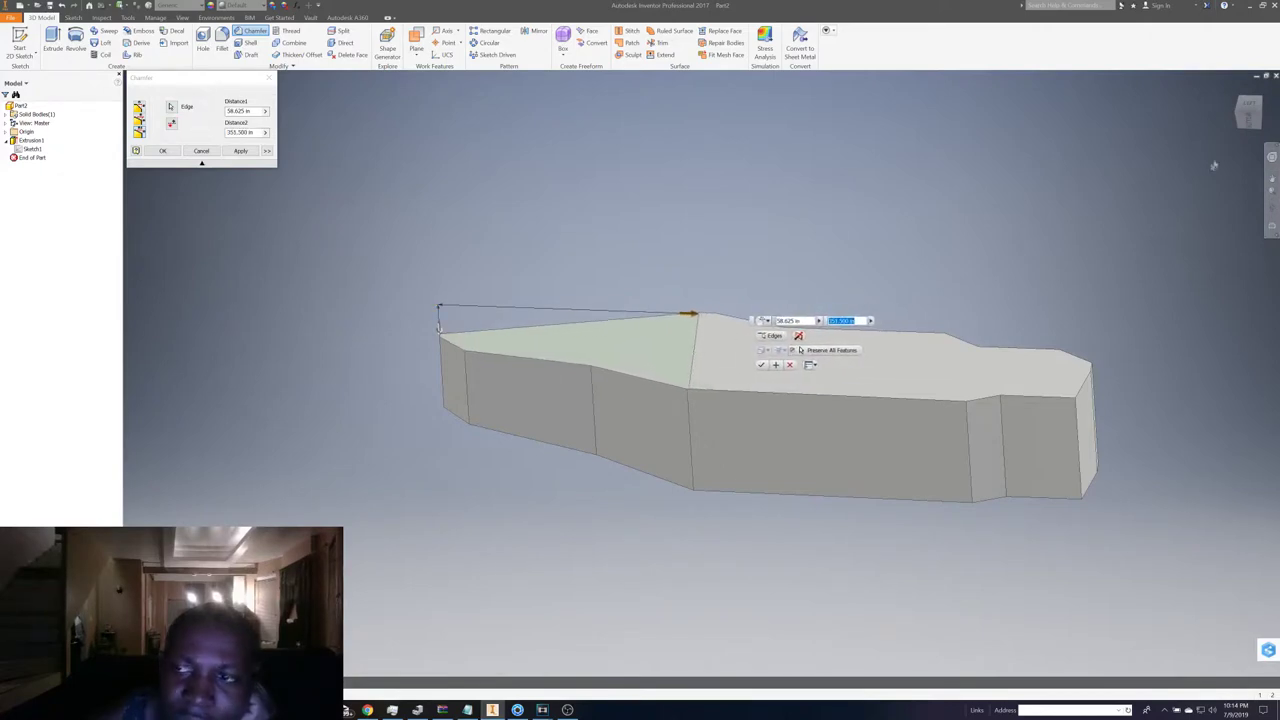
{"action": "left_click", "coordinate": [1247, 120]}
{"action": "middle_click_drag", "start_coordinate": [701, 373], "coordinate": [701, 373], "text": "shift"}
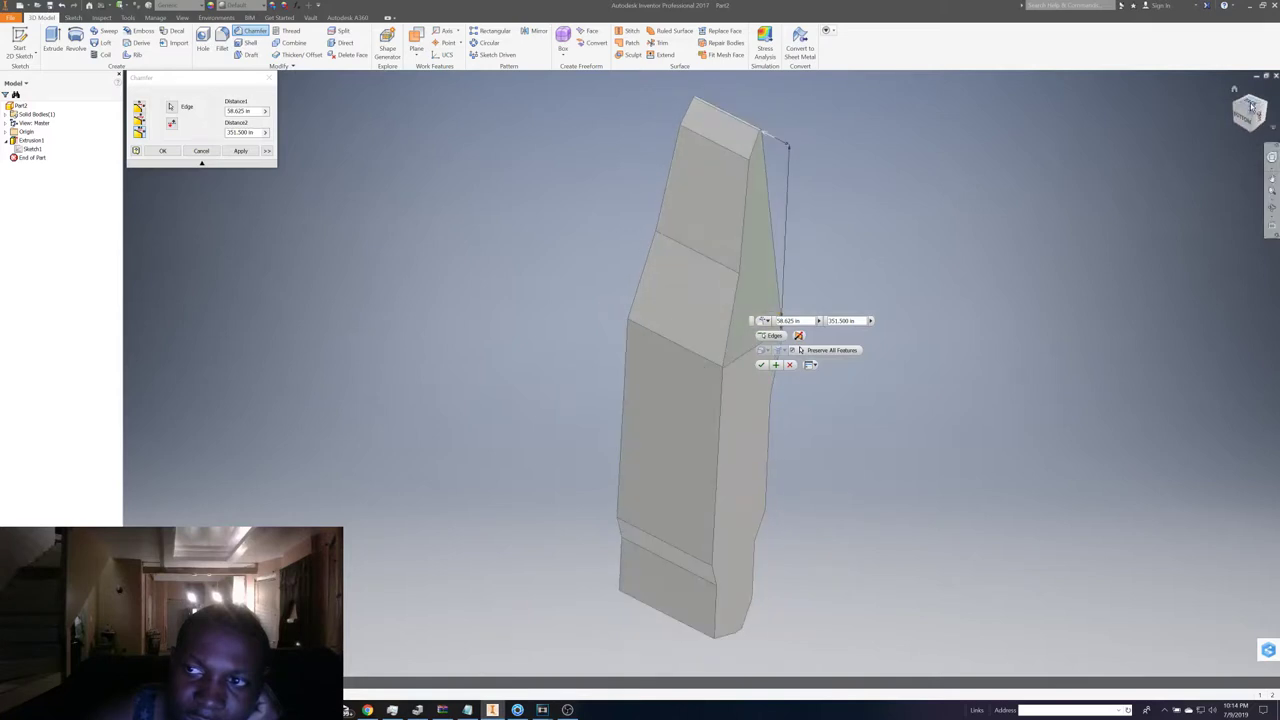
{"action": "left_click", "coordinate": [1251, 105]}
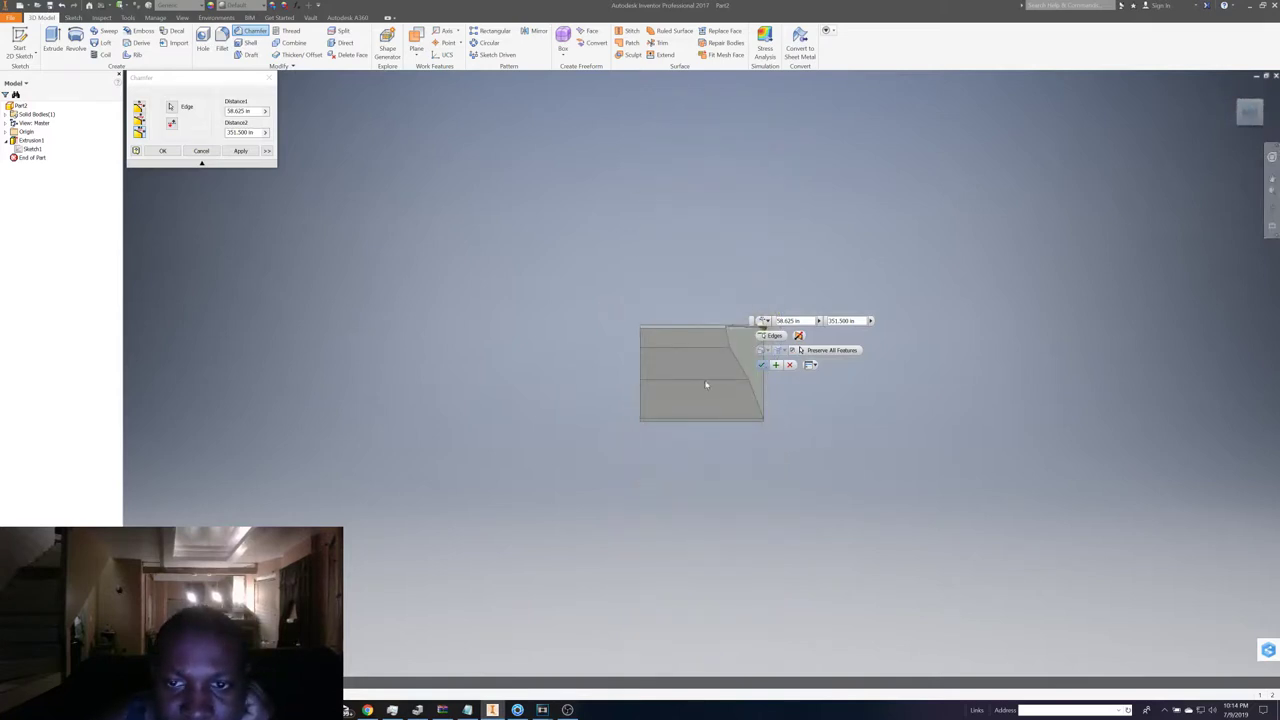
{"action": "scroll", "coordinate": [705, 385], "scroll_direction": "up", "scroll_amount": 5}
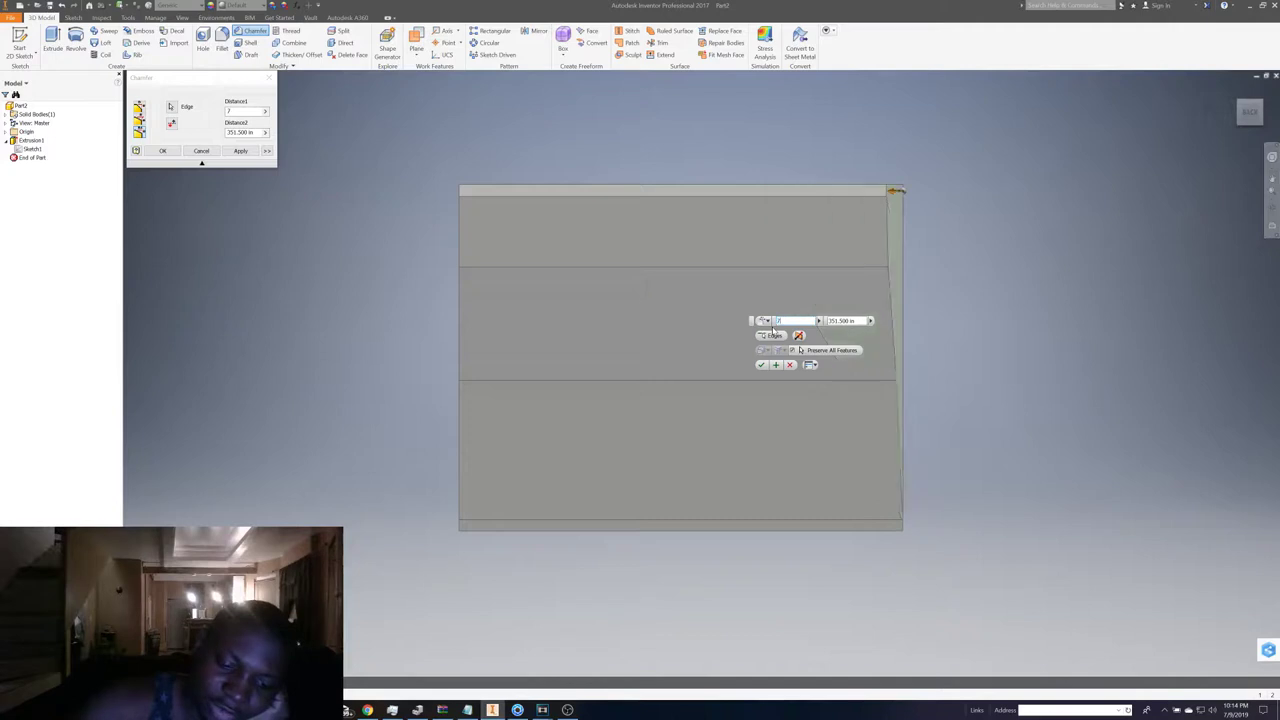
{"action": "type", "text": "7.5i"}
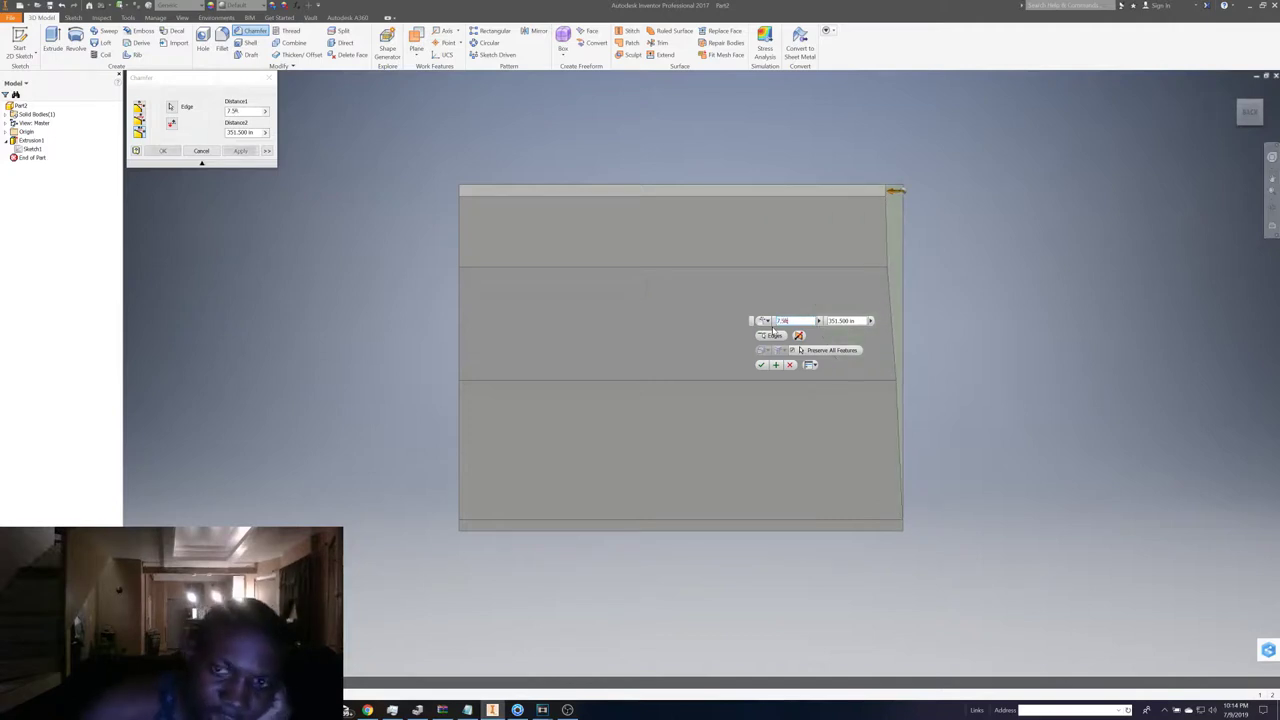
{"action": "type", "text": "ft"}
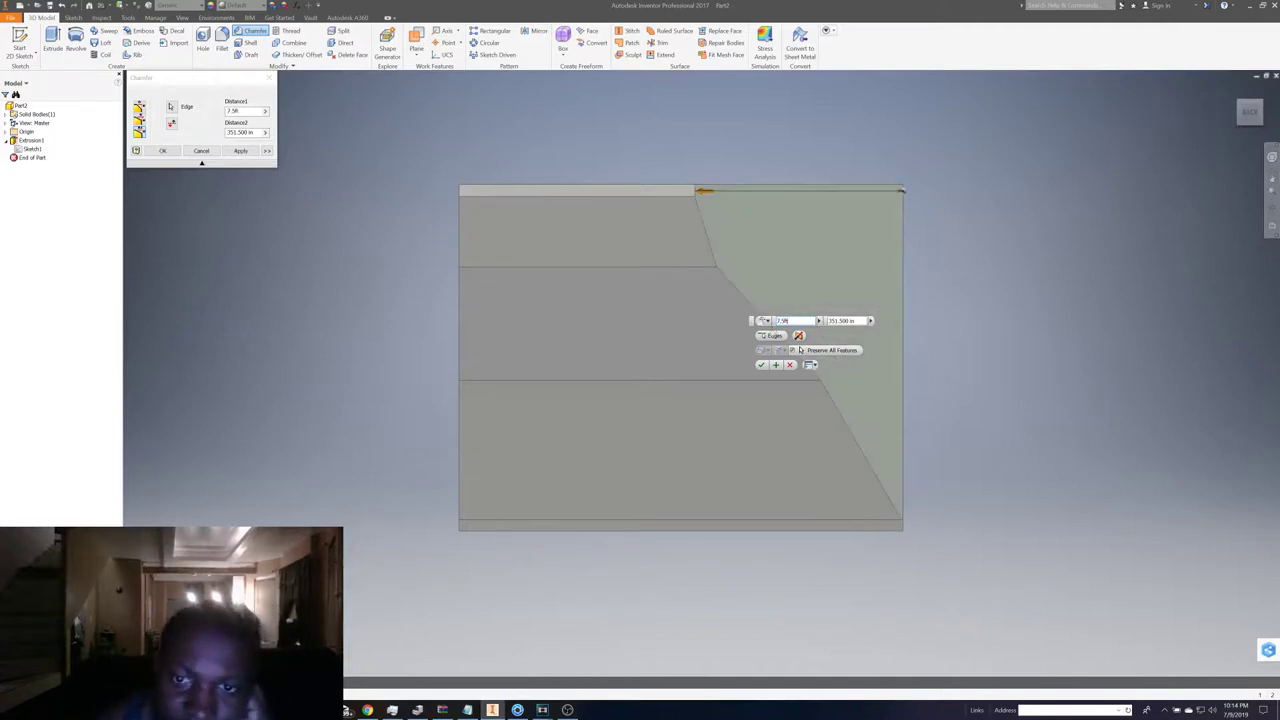
{"action": "left_click", "coordinate": [775, 364]}
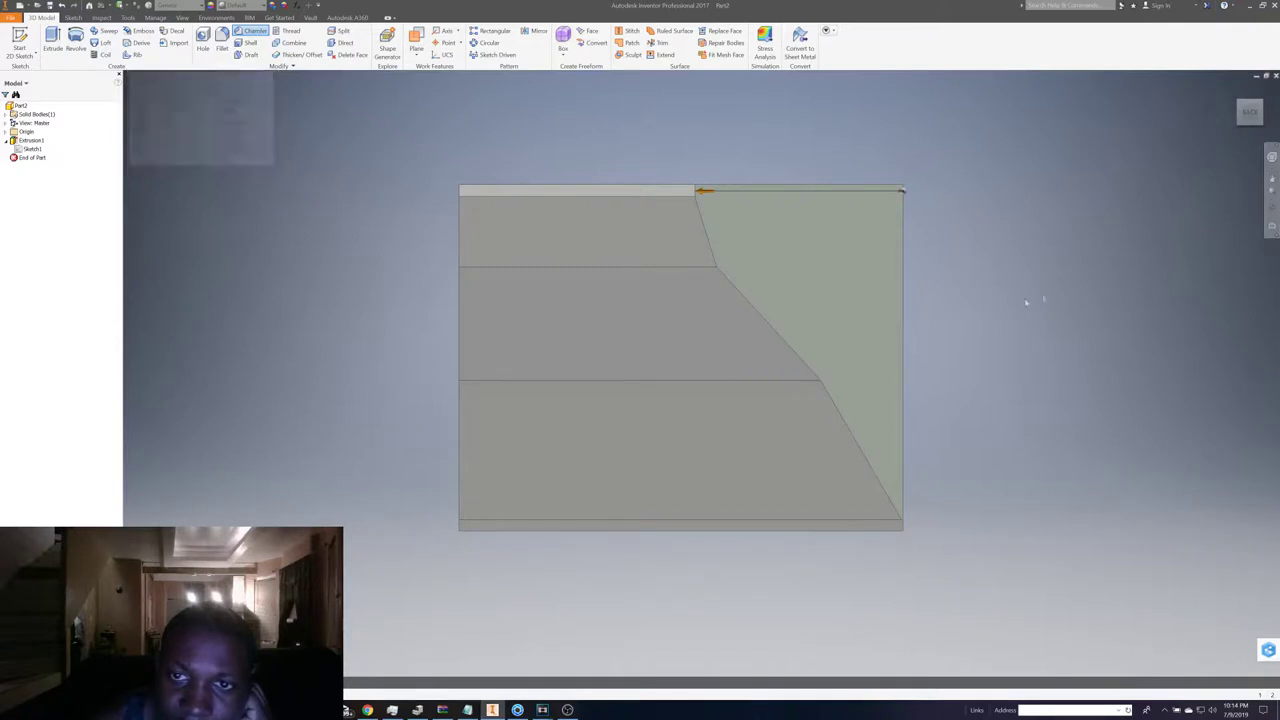
{"action": "left_click", "coordinate": [1248, 114]}
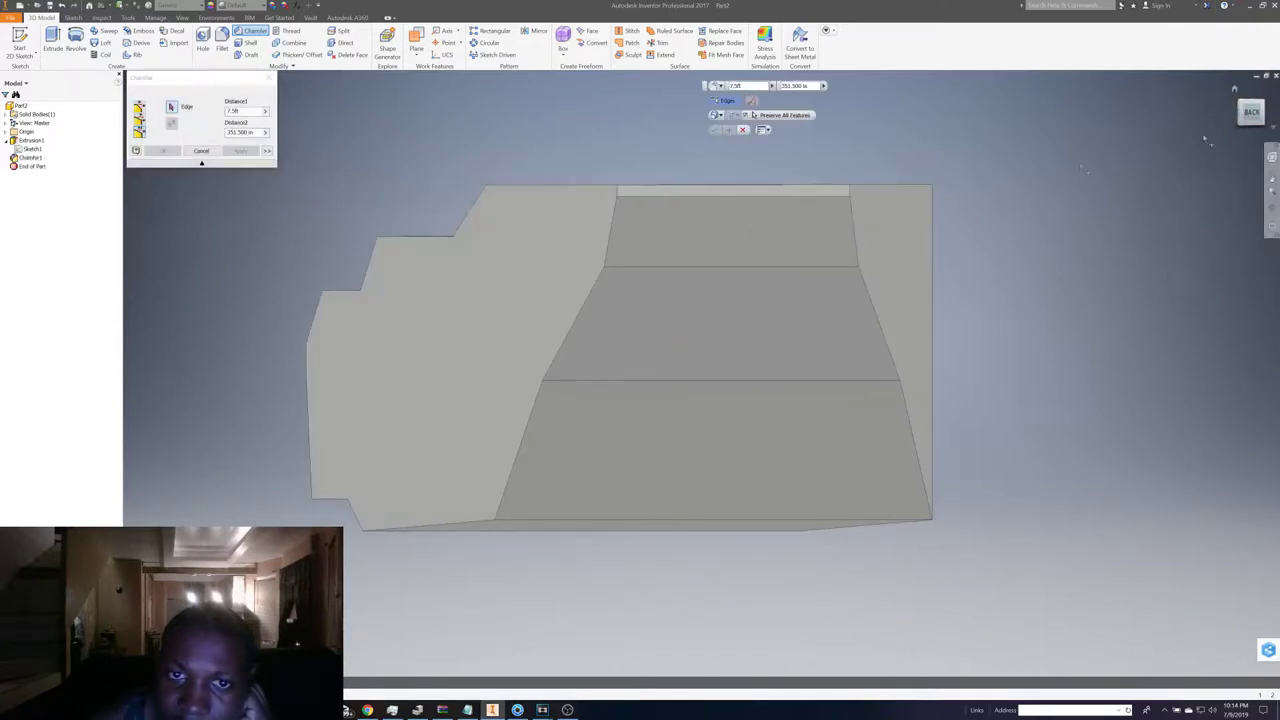
- Chamfer the opposite bow edge with the distances flipped, creating Chamfer2
{"action": "left_click", "coordinate": [619, 195]}
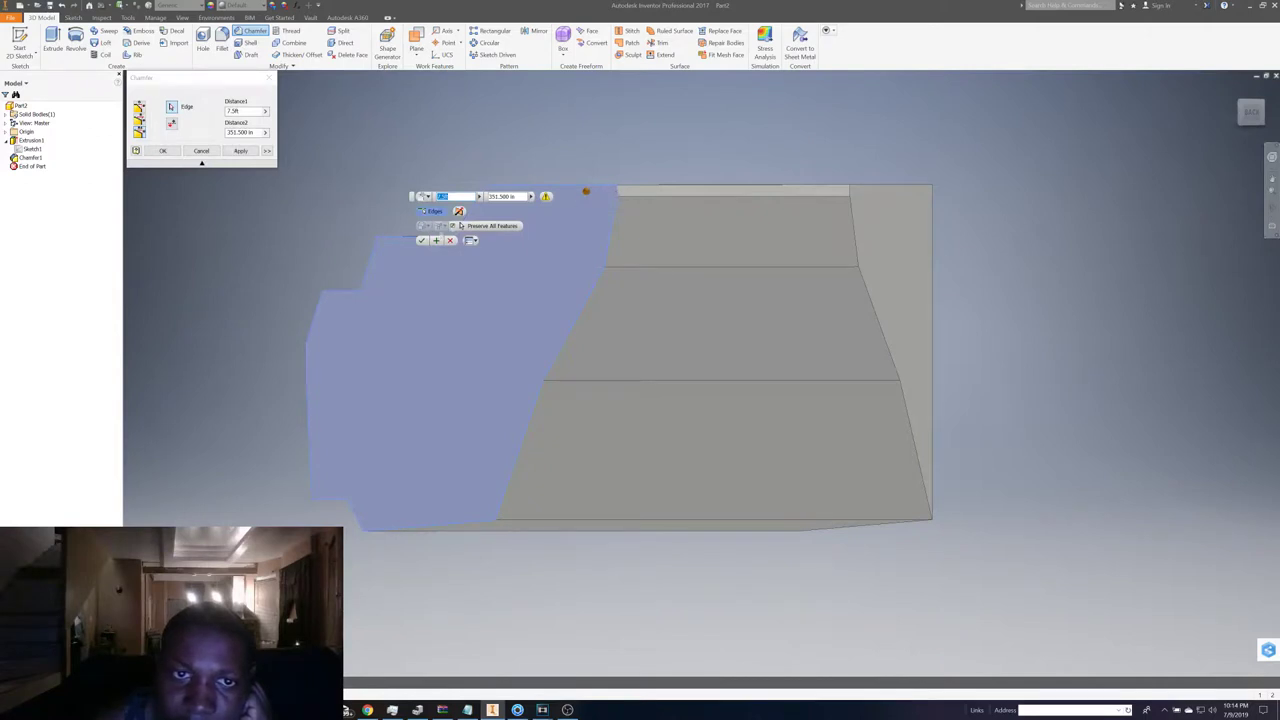
{"action": "left_click", "coordinate": [459, 213]}
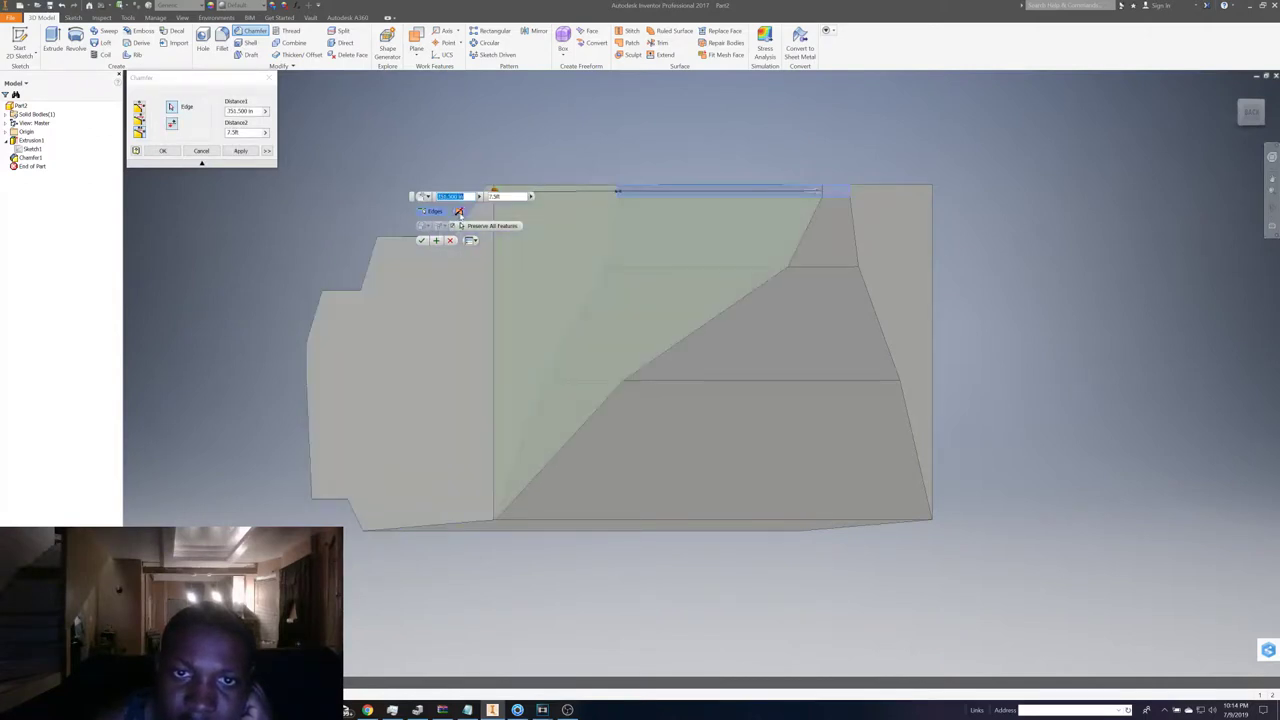
{"action": "left_click", "coordinate": [1250, 113]}
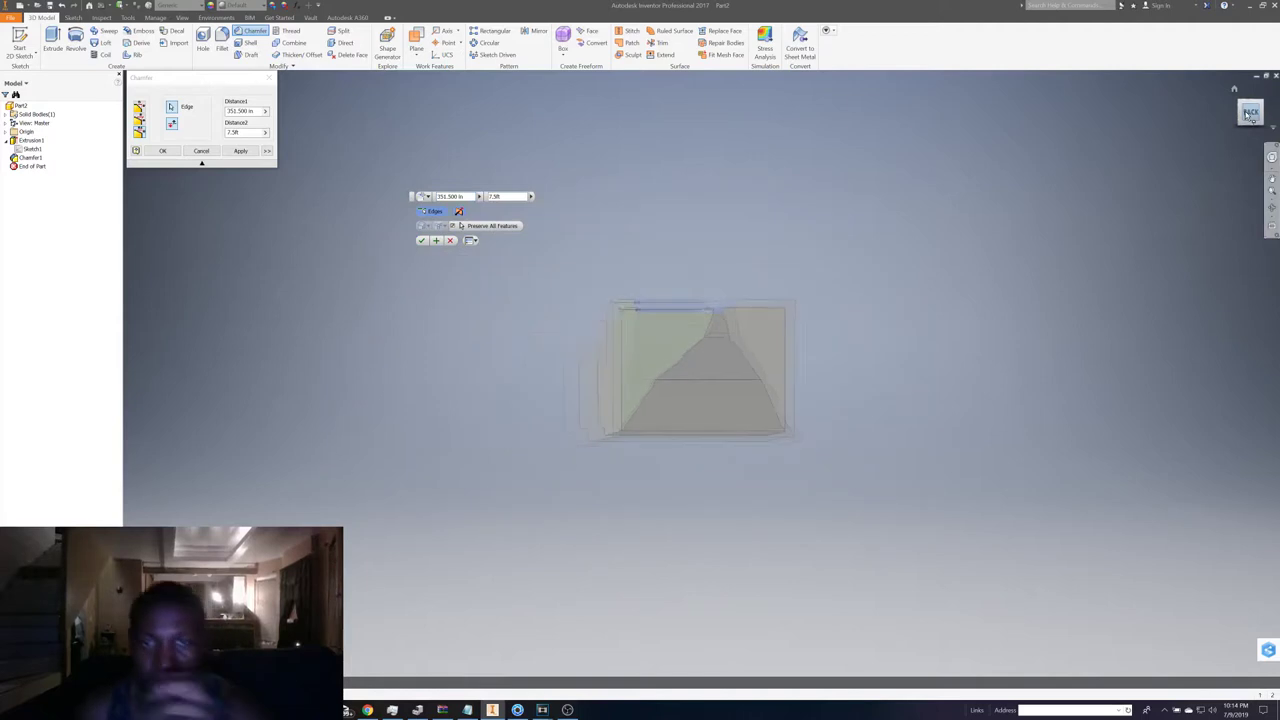
{"action": "middle_click_drag", "start_coordinate": [700, 371], "coordinate": [701, 373], "text": "shift"}
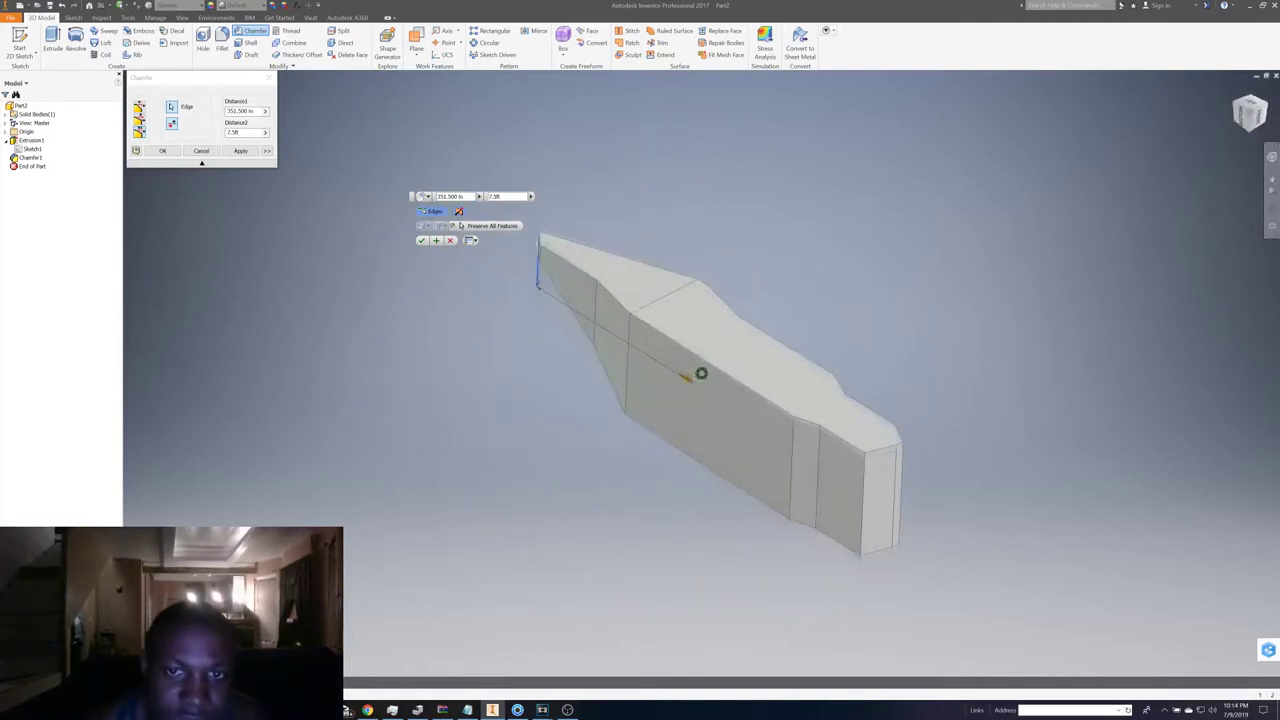
{"action": "middle_click_drag", "start_coordinate": [701, 373], "coordinate": [701, 373], "text": "shift"}
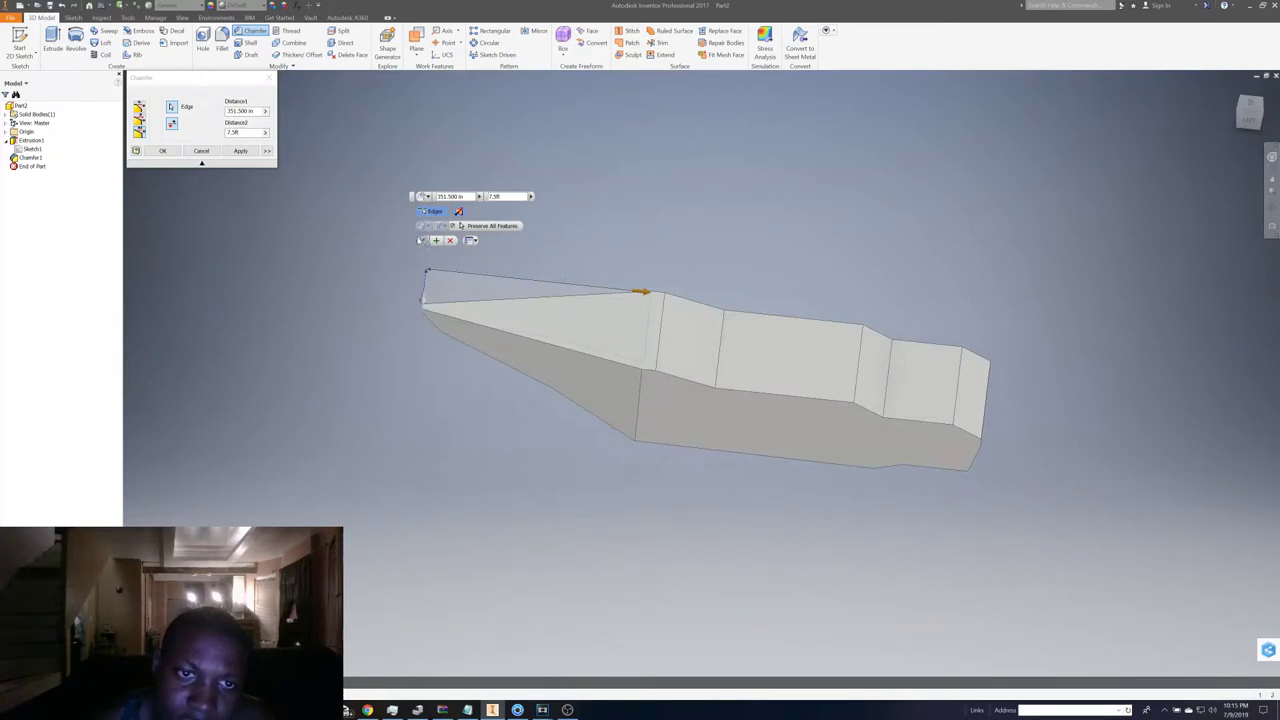
{"action": "left_click", "coordinate": [421, 240]}
{"action": "middle_click_drag", "start_coordinate": [701, 373], "coordinate": [701, 373], "text": "shift"}
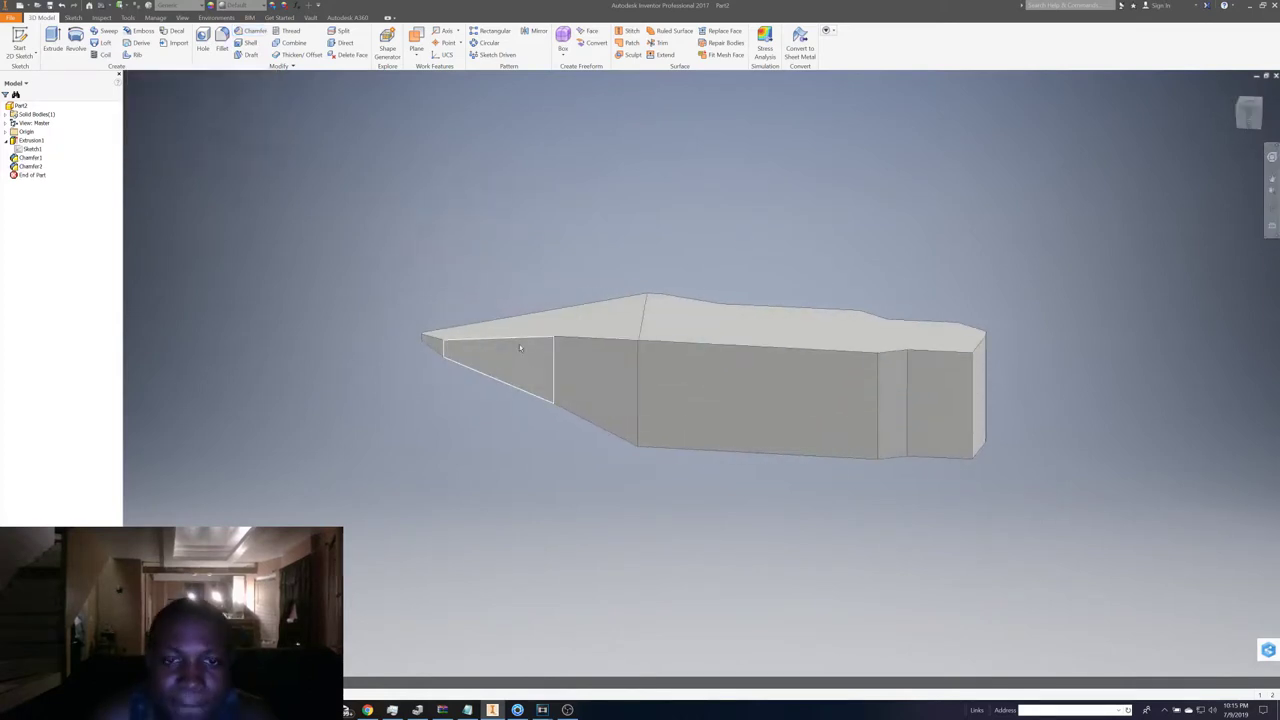
{"action": "left_click", "coordinate": [254, 31]}
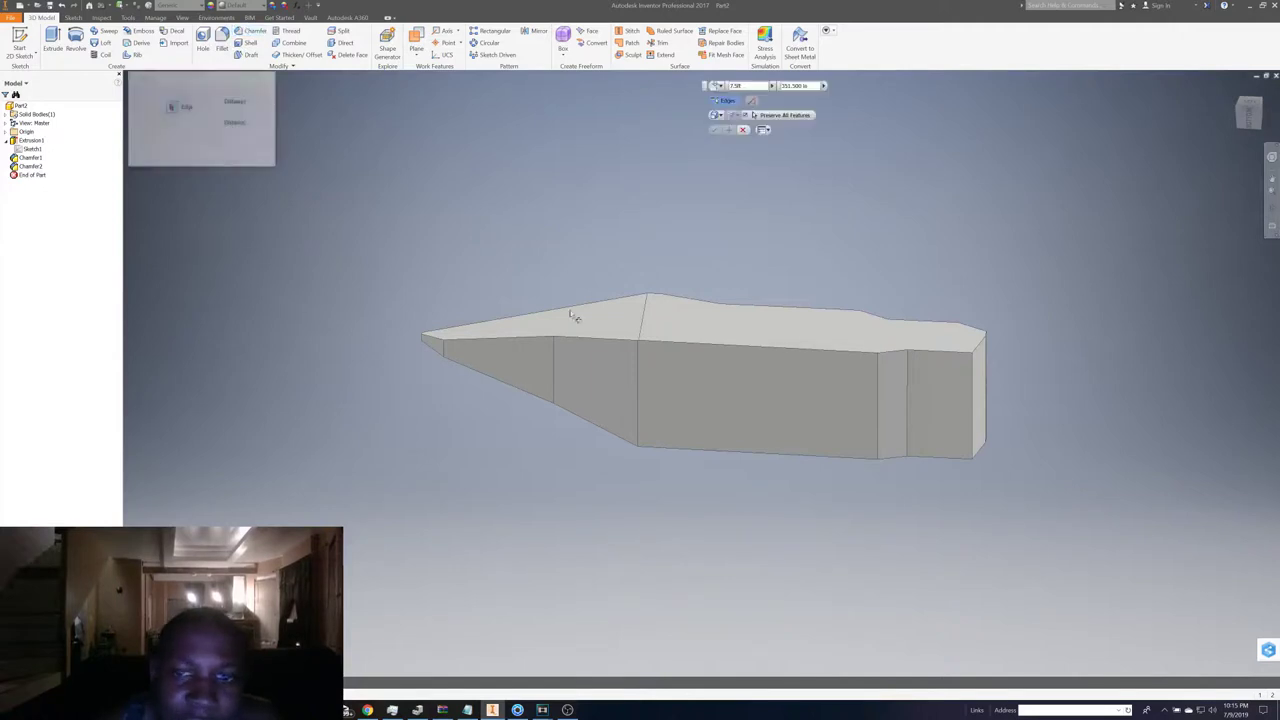
- Try a chamfer on the hull's lower front edge, then cancel it
{"action": "left_click", "coordinate": [732, 349]}
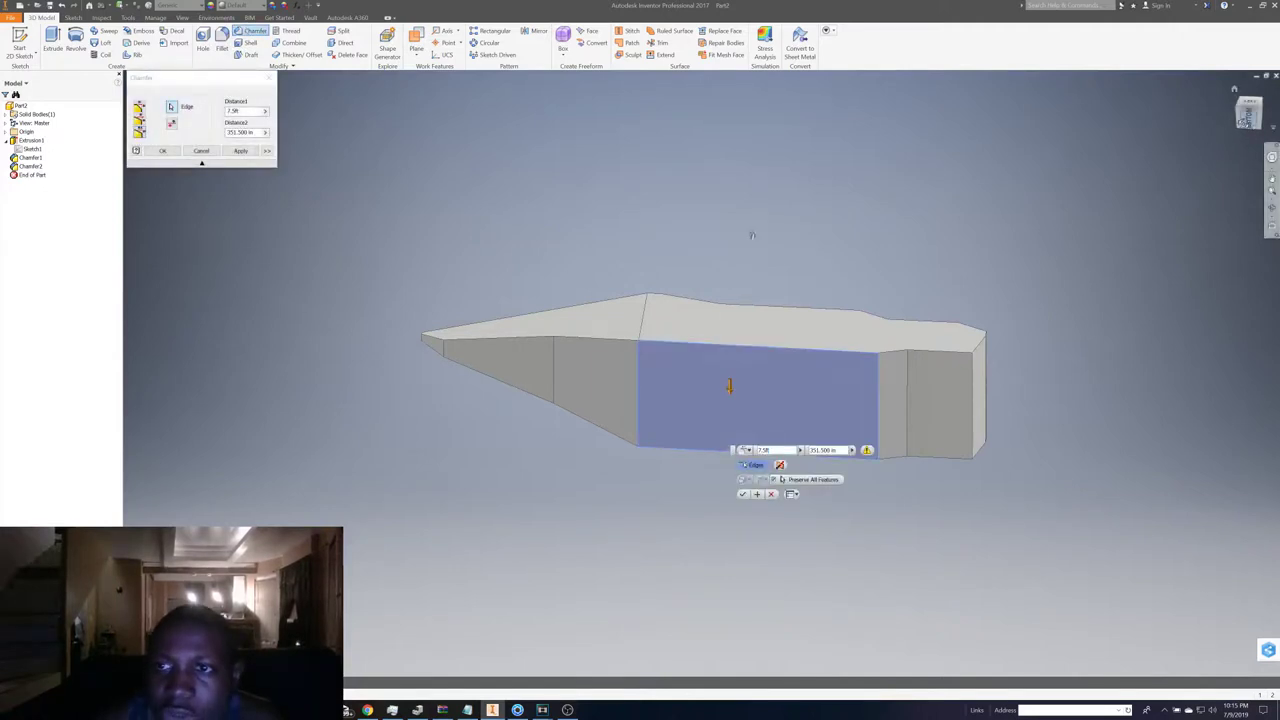
{"action": "middle_click_drag", "start_coordinate": [752, 235], "coordinate": [700, 371], "text": "shift"}
{"action": "scroll", "coordinate": [808, 390], "scroll_direction": "up", "scroll_amount": 5}
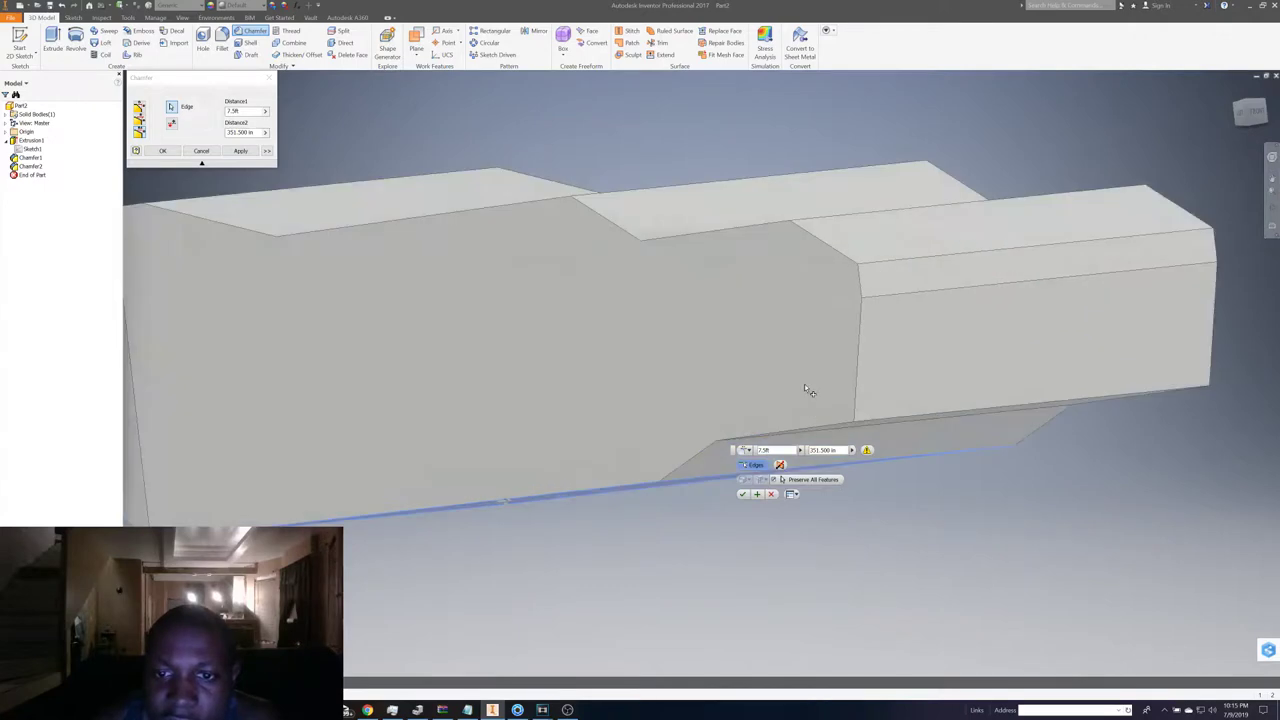
{"action": "scroll", "coordinate": [804, 383], "scroll_direction": "down", "scroll_amount": 3}
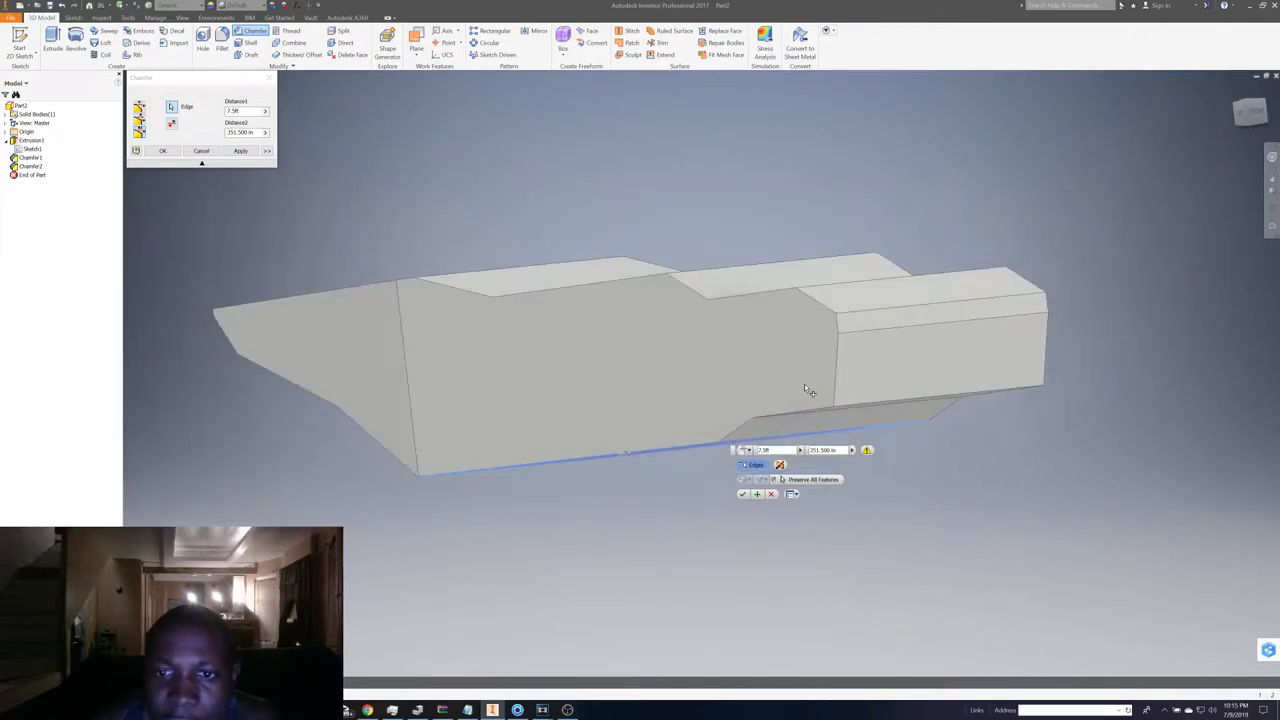
{"action": "left_click", "coordinate": [770, 495]}
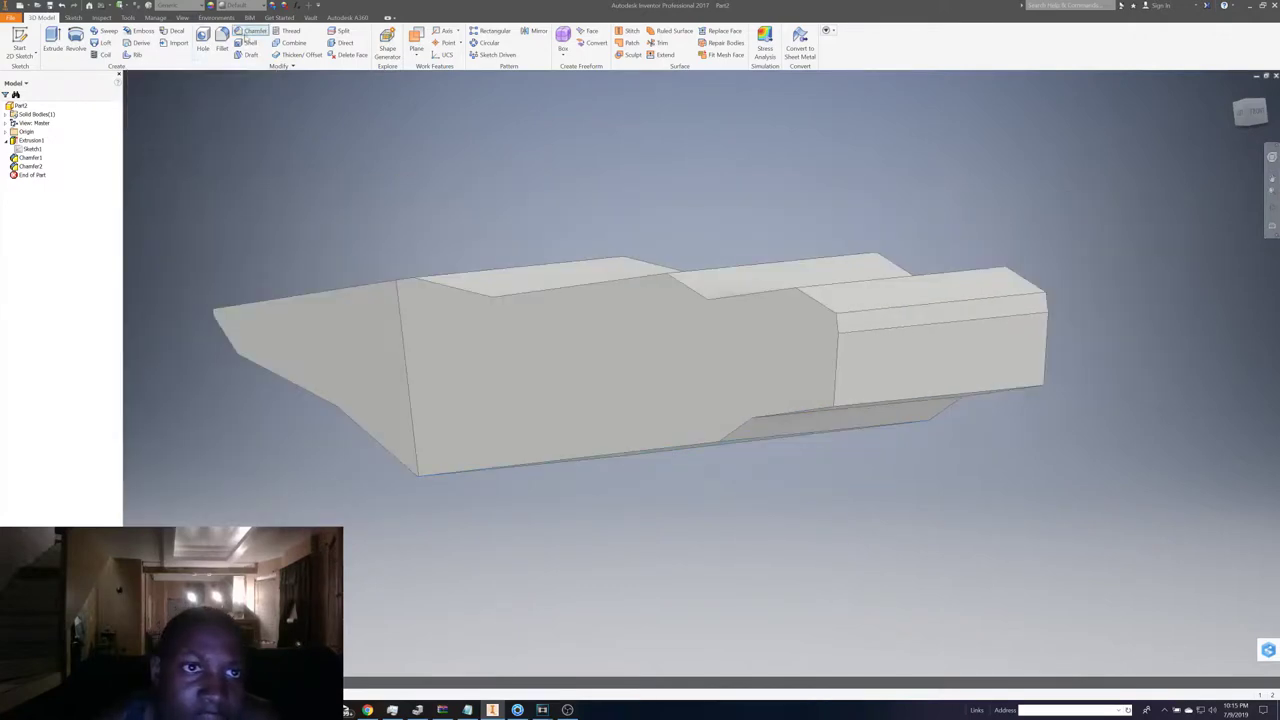
- Chamfer the long side edge at 15.625 in by 172.125 in as Chamfer3
{"action": "left_click", "coordinate": [246, 34]}
{"action": "left_click", "coordinate": [838, 326]}
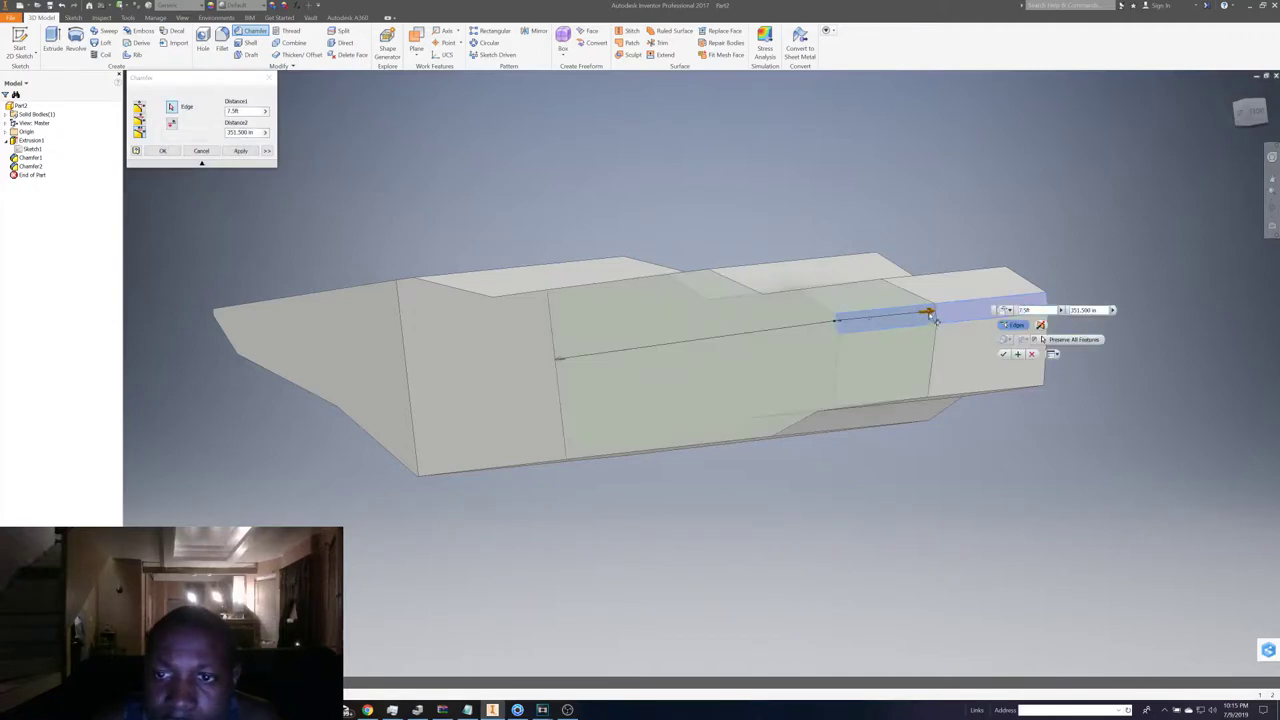
{"action": "left_click_drag", "start_coordinate": [935, 318], "coordinate": [838, 336]}
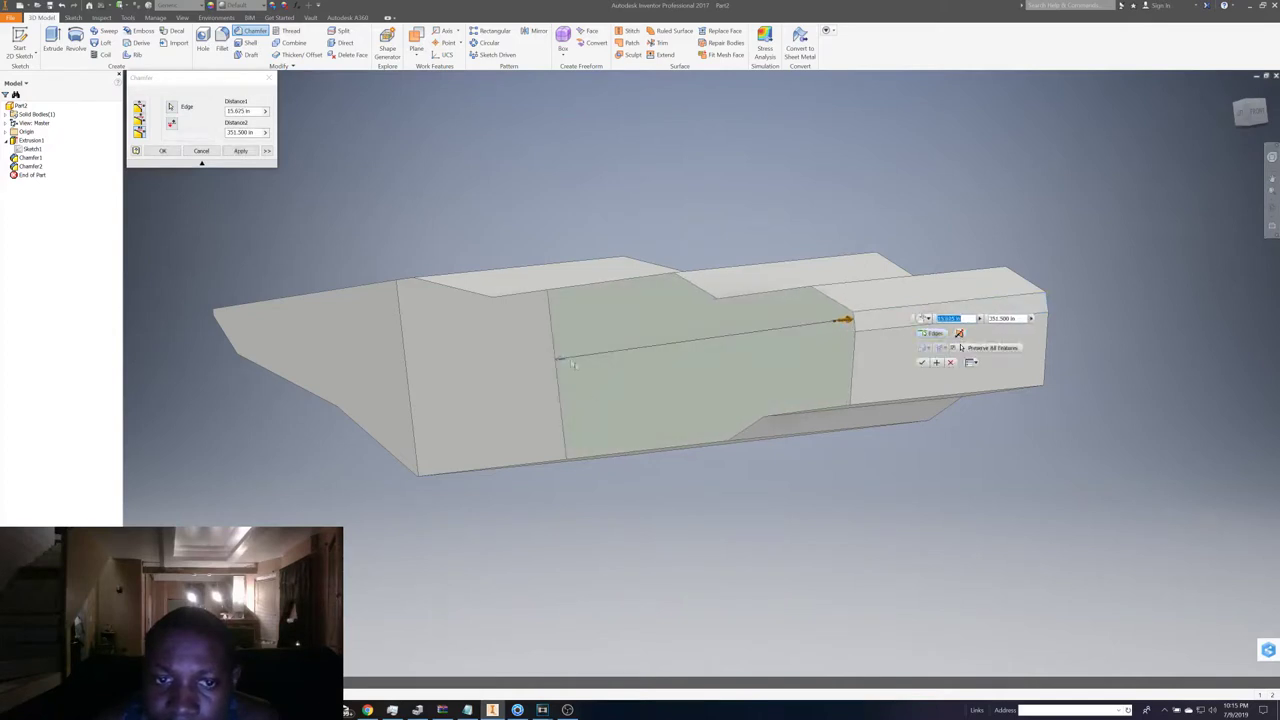
{"action": "left_click_drag", "start_coordinate": [562, 362], "coordinate": [741, 358]}
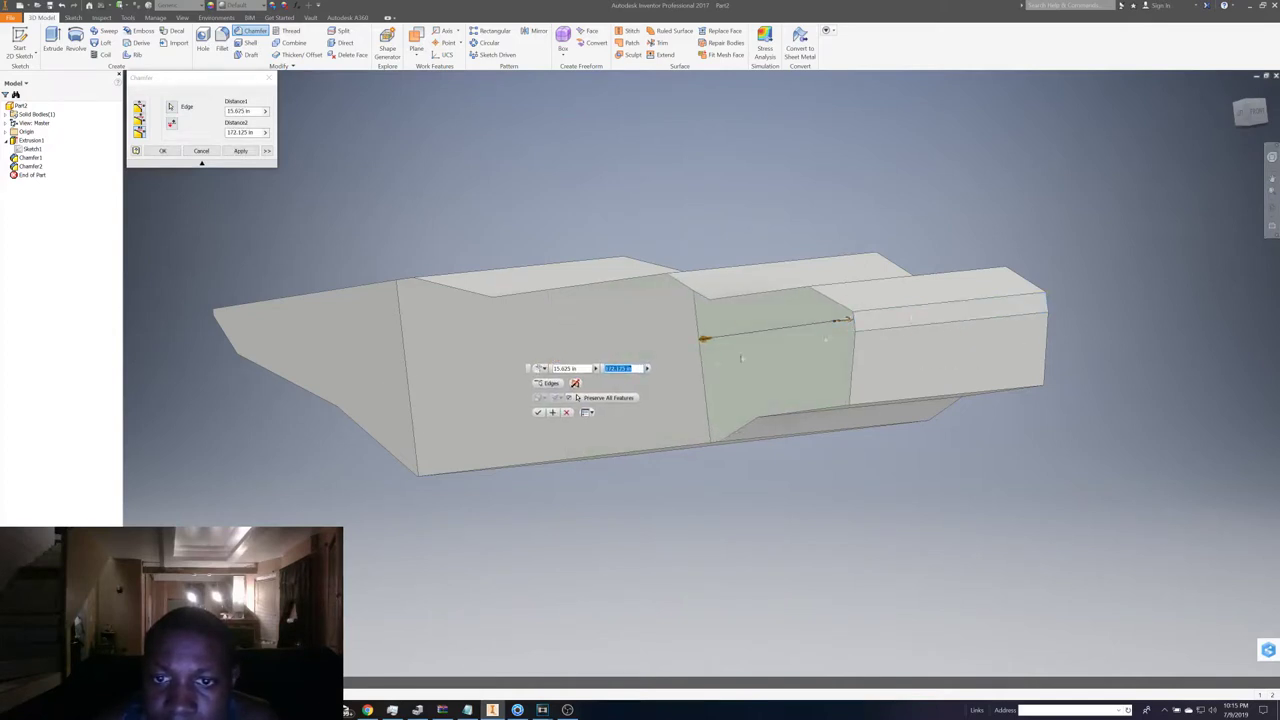
{"action": "left_click", "coordinate": [1244, 125]}
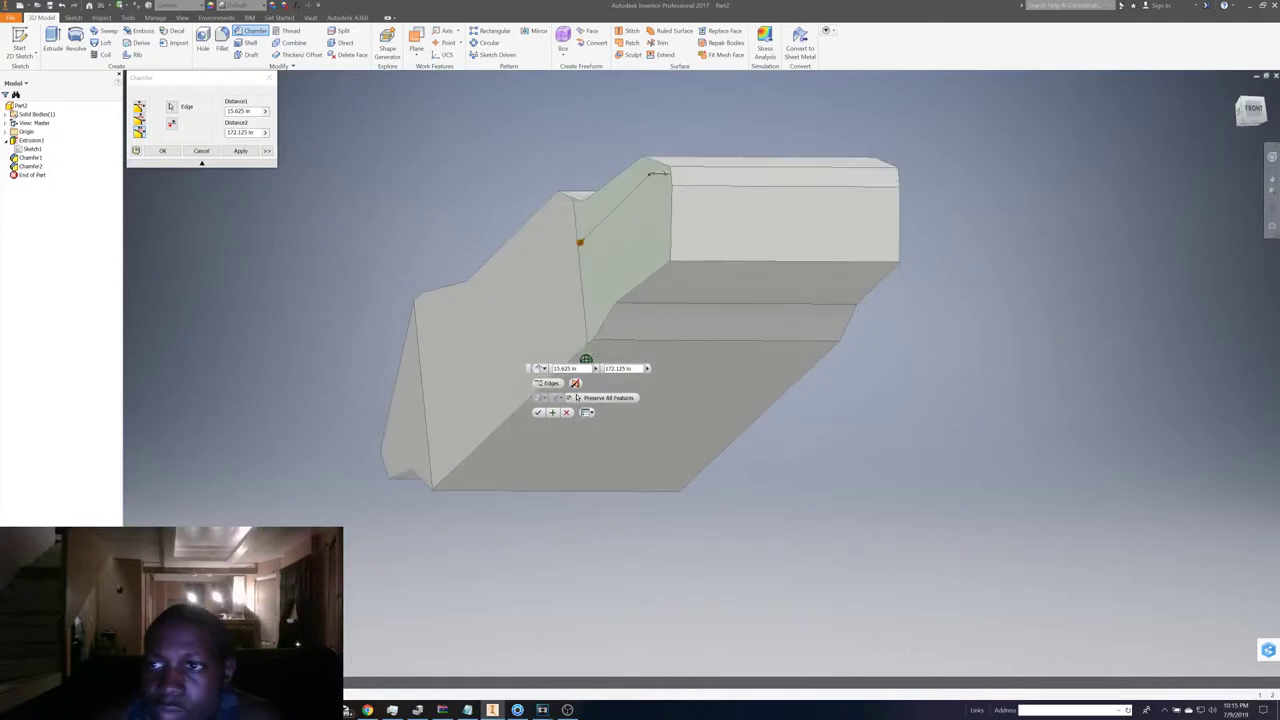
{"action": "left_click", "coordinate": [1245, 128]}
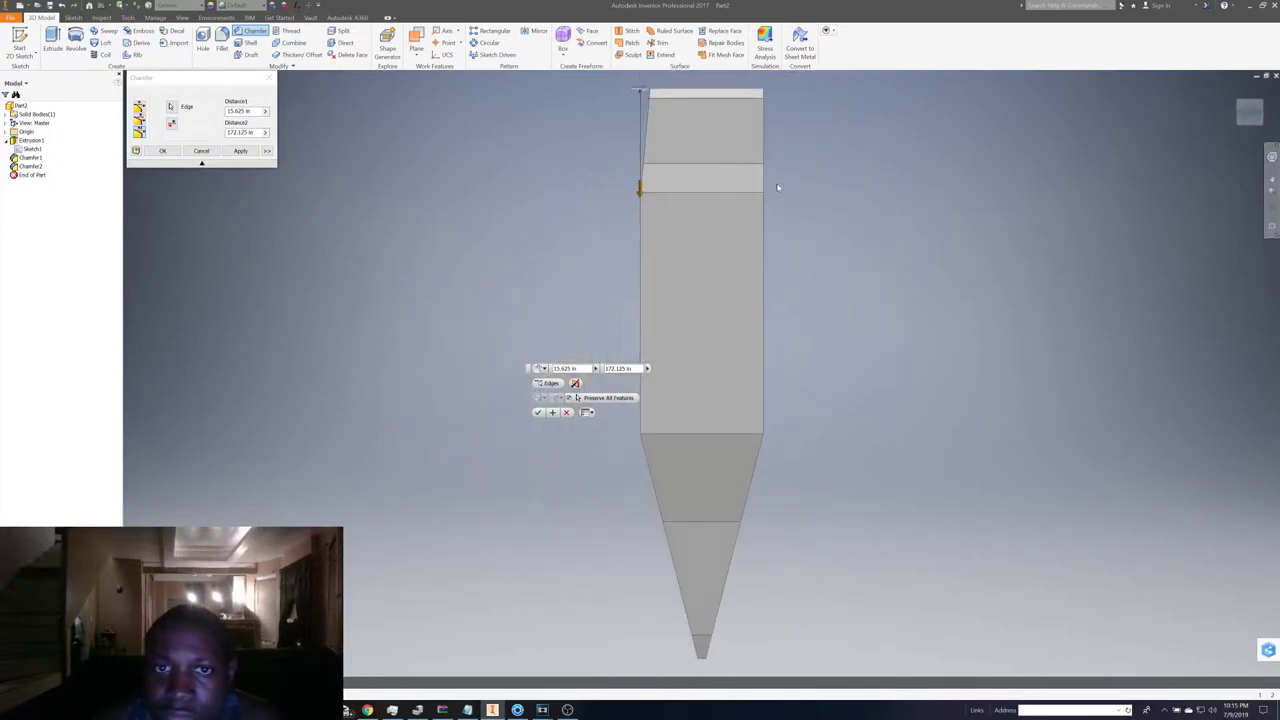
{"action": "left_click", "coordinate": [551, 413]}
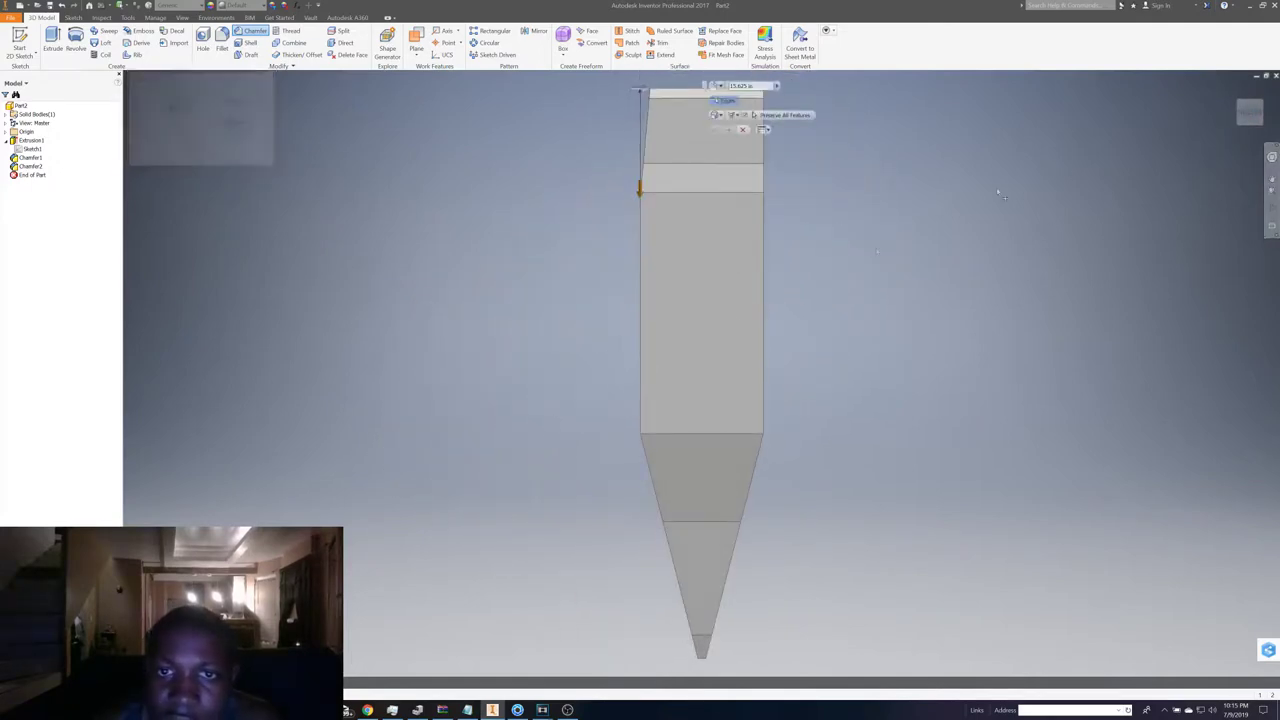
- Chamfer the next hull edge with swapped distances to create Chamfer4
{"action": "middle_click_drag", "start_coordinate": [700, 371], "coordinate": [742, 157], "text": "shift"}
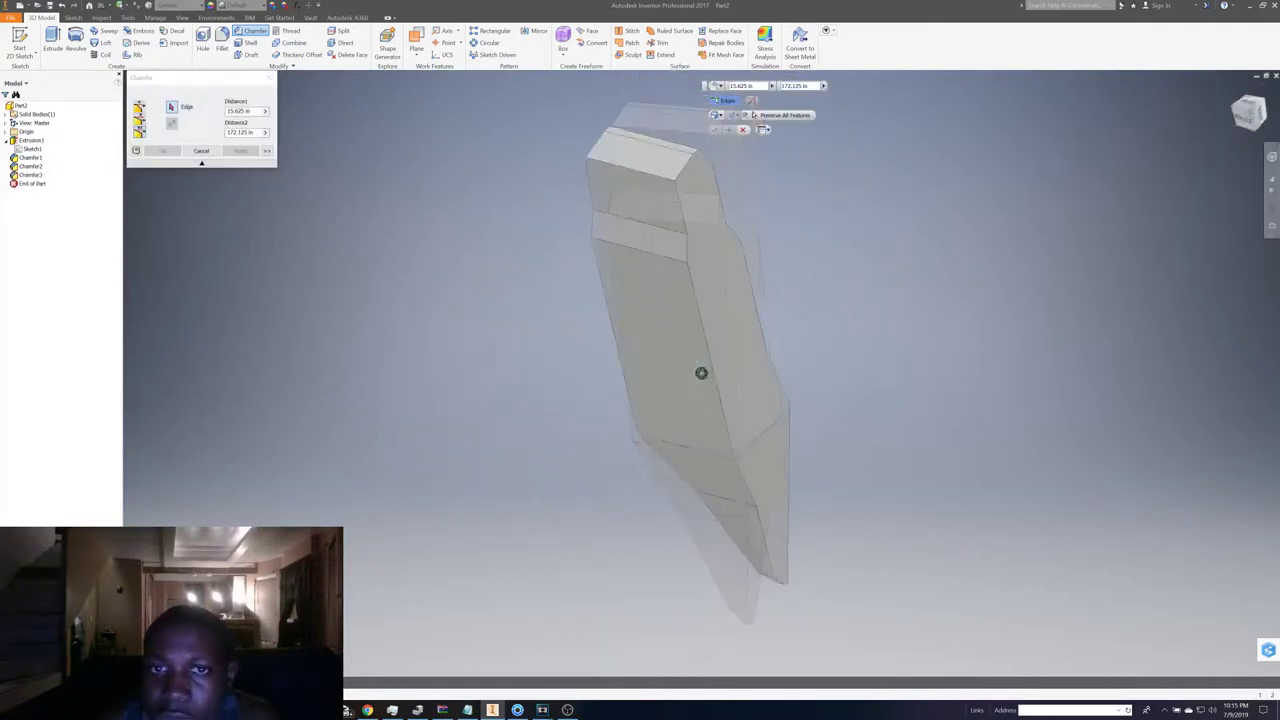
{"action": "left_click", "coordinate": [699, 166]}
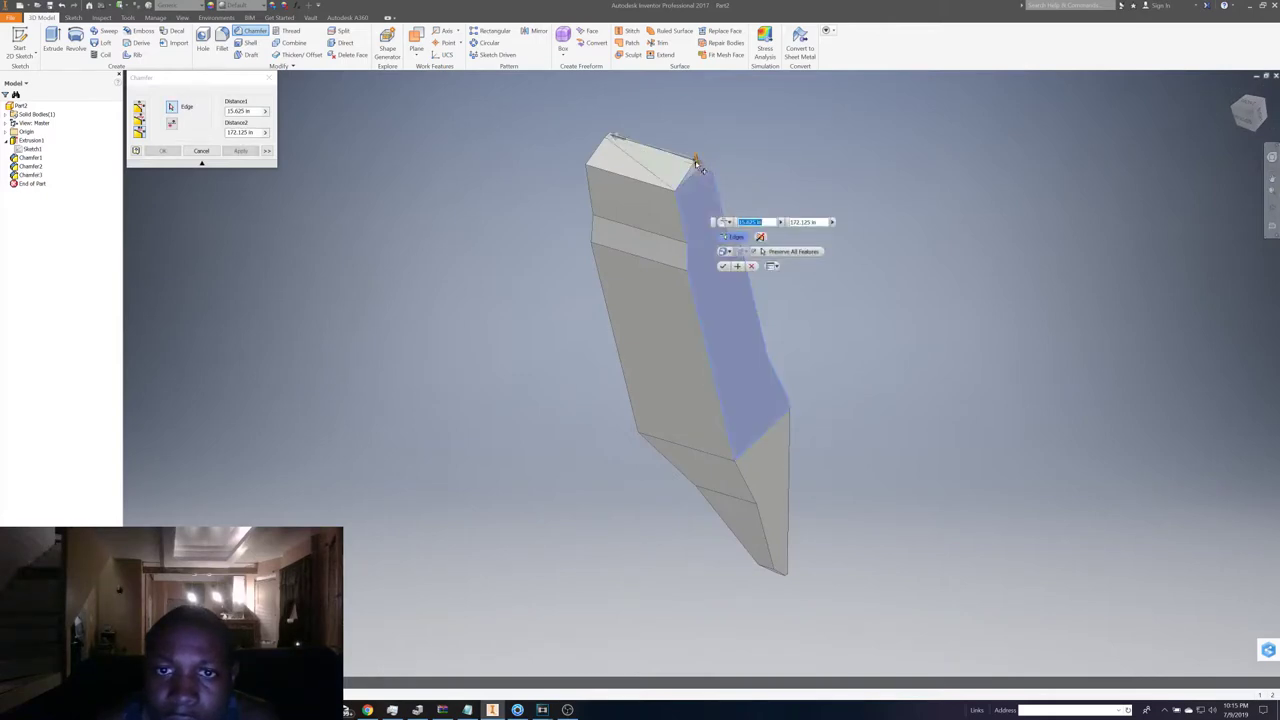
{"action": "left_click", "coordinate": [761, 238]}
{"action": "left_click", "coordinate": [723, 266]}
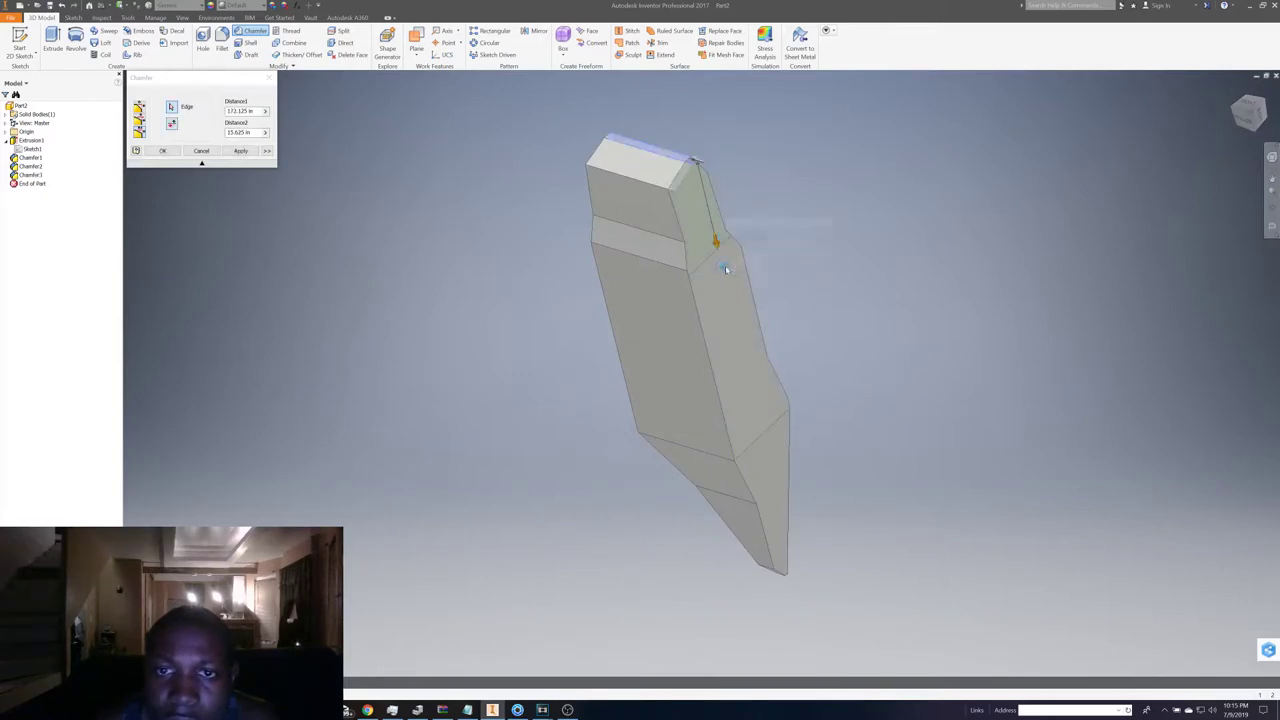
{"action": "left_click", "coordinate": [1245, 120]}
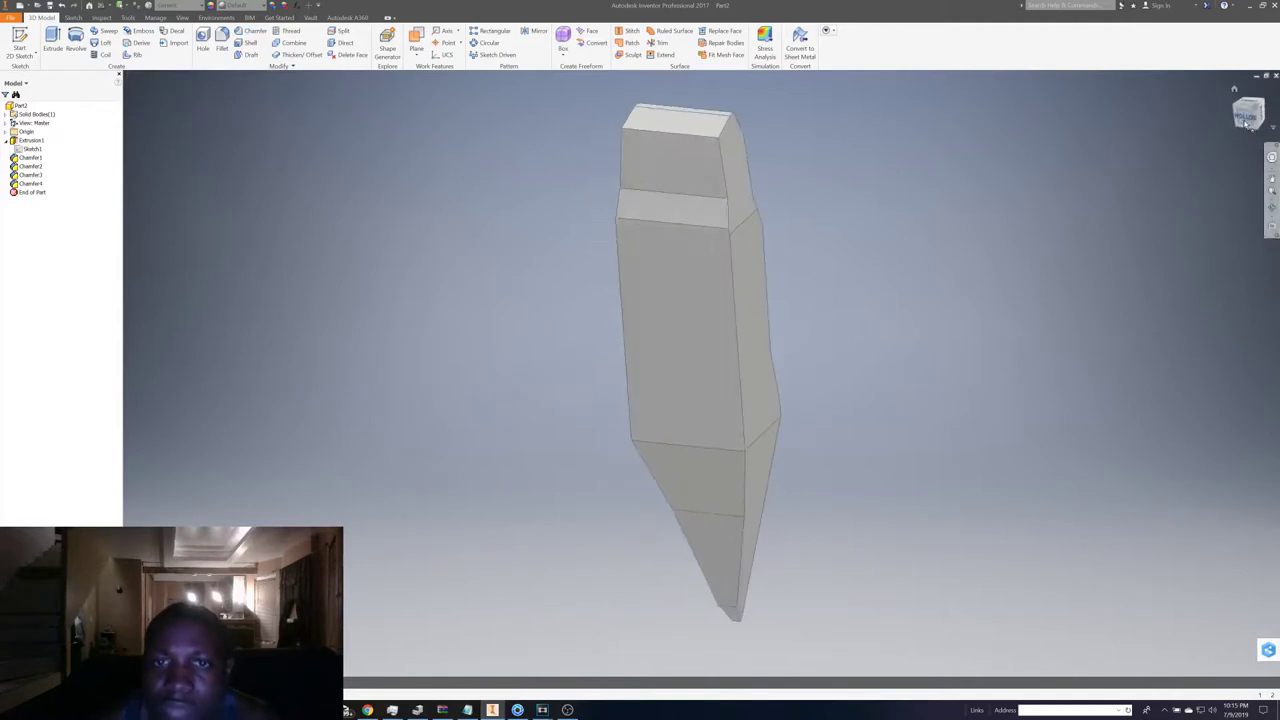
- Start a chamfer on the hull's long top edge, trying a 56.0625 in first distance
{"action": "middle_click_drag", "start_coordinate": [701, 373], "coordinate": [701, 373], "text": "shift"}
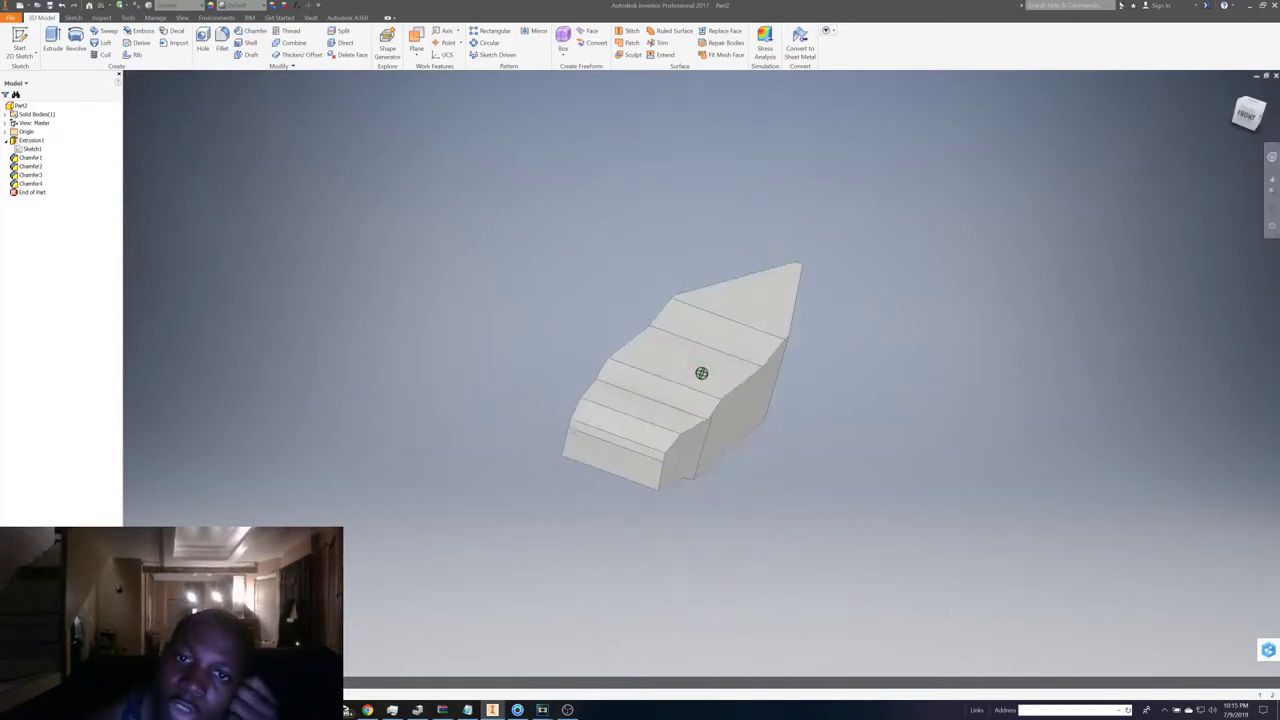
{"action": "middle_click_drag", "start_coordinate": [701, 373], "coordinate": [701, 373], "text": "shift"}
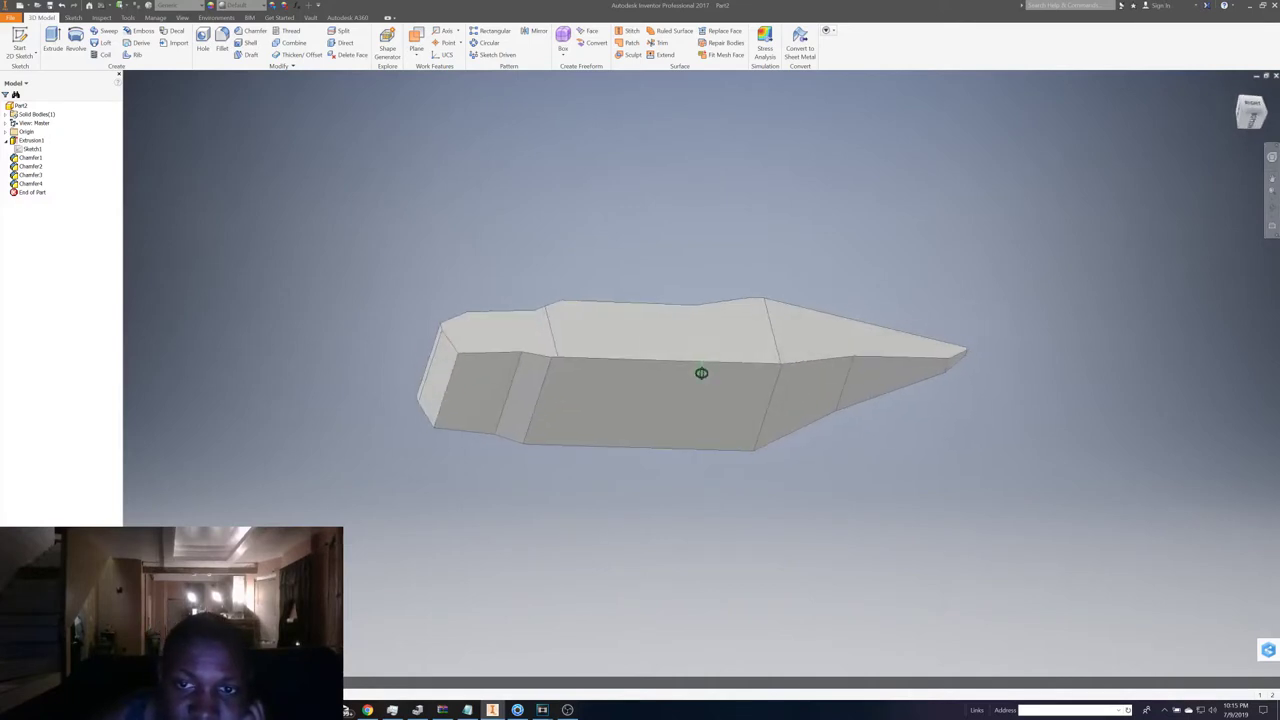
{"action": "left_click", "coordinate": [250, 33]}
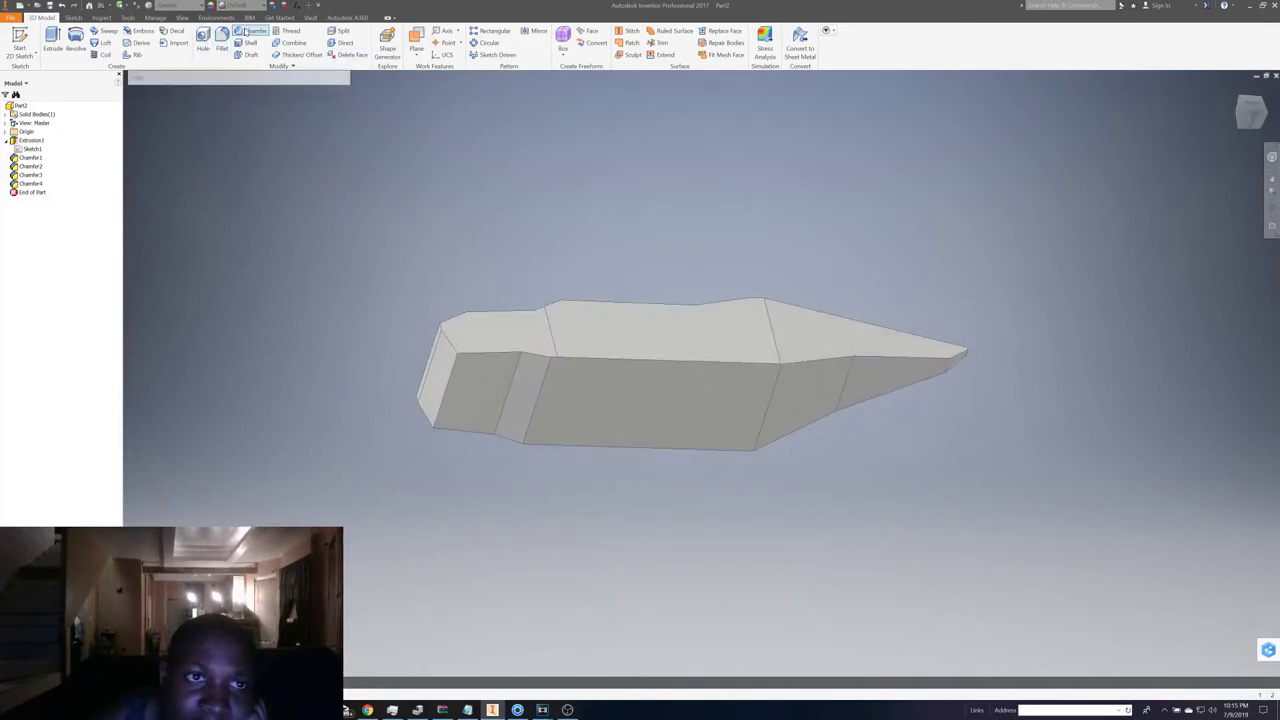
{"action": "left_click", "coordinate": [672, 360]}
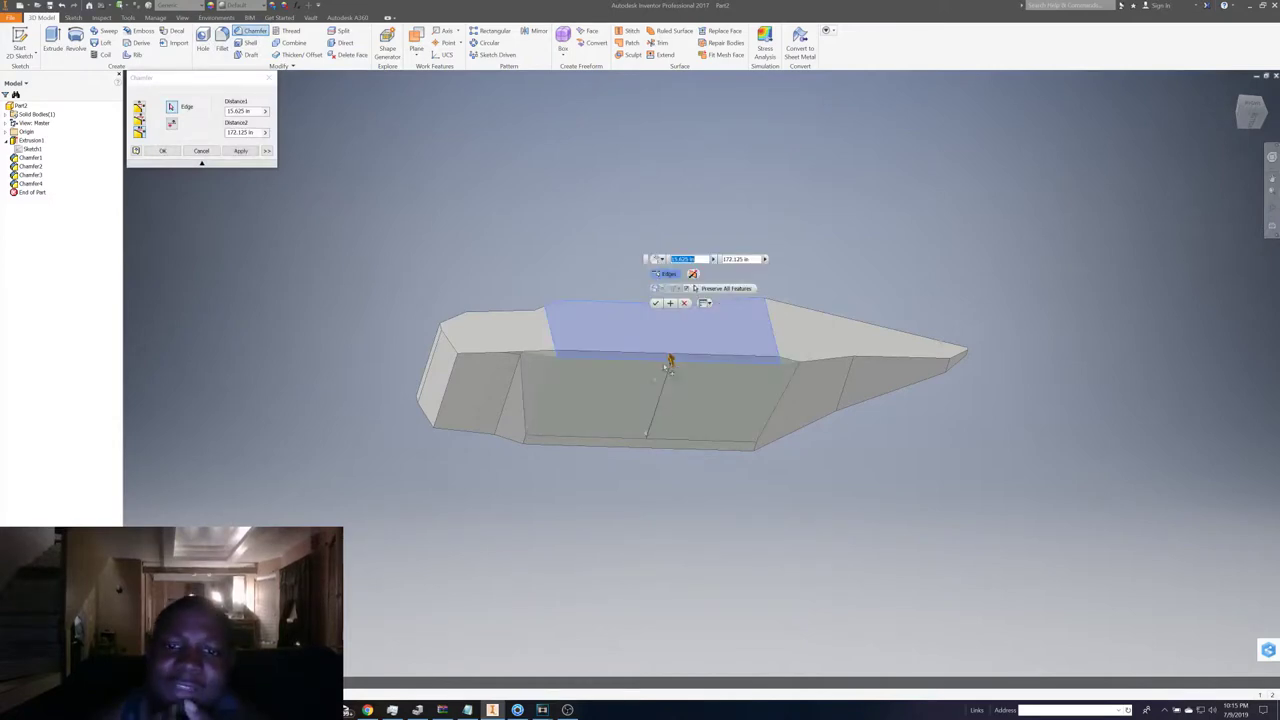
{"action": "left_click_drag", "start_coordinate": [670, 361], "coordinate": [668, 364]}
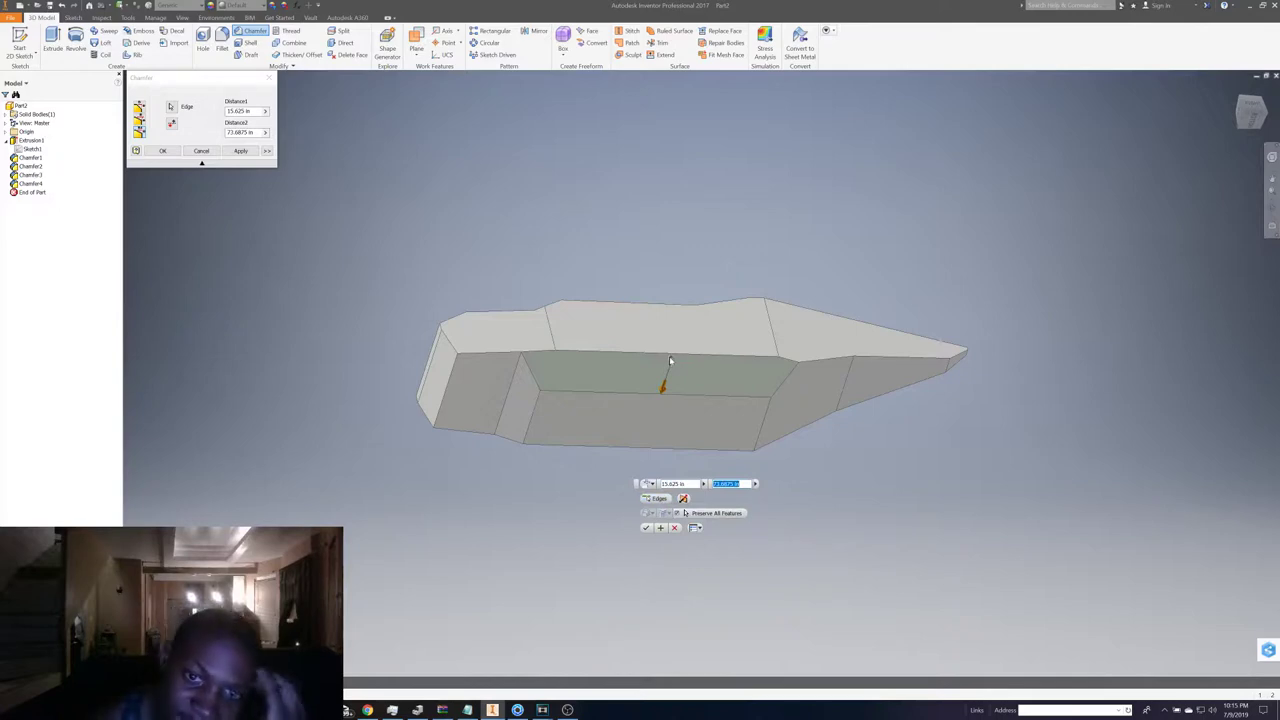
{"action": "left_click_drag", "start_coordinate": [669, 361], "coordinate": [676, 341]}
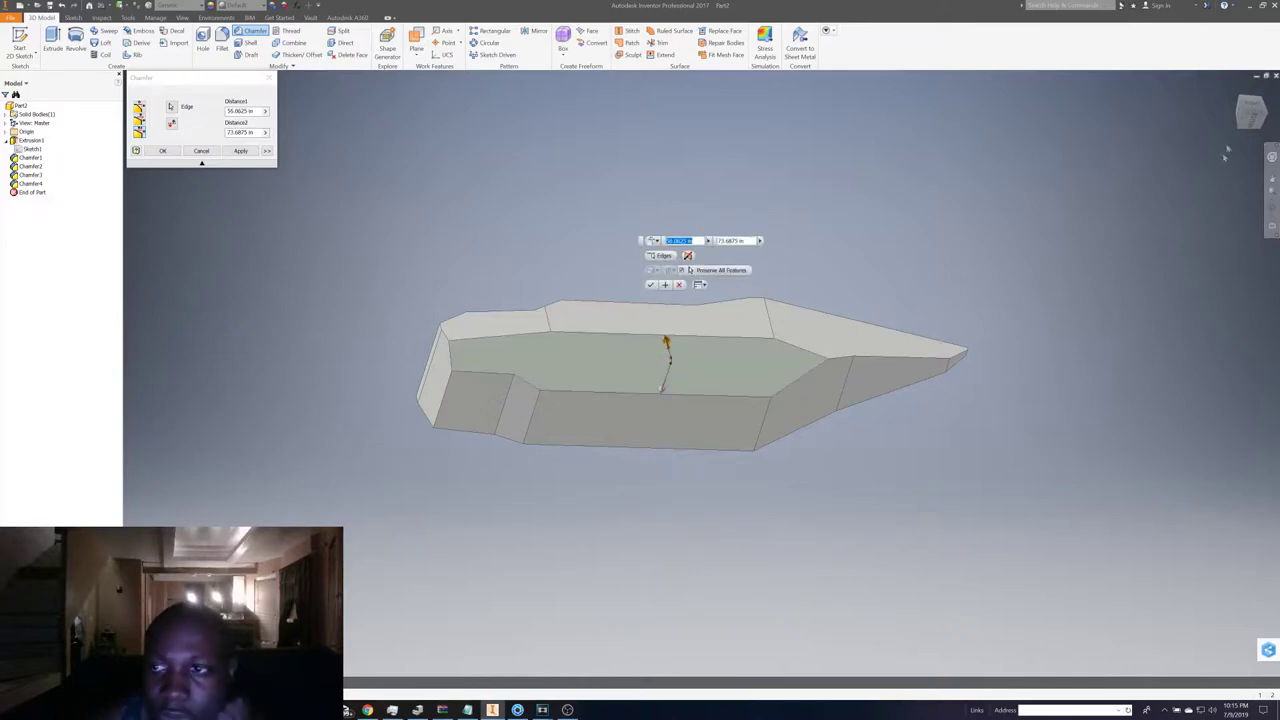
{"action": "middle_click_drag", "start_coordinate": [701, 373], "coordinate": [893, 291], "text": "shift"}
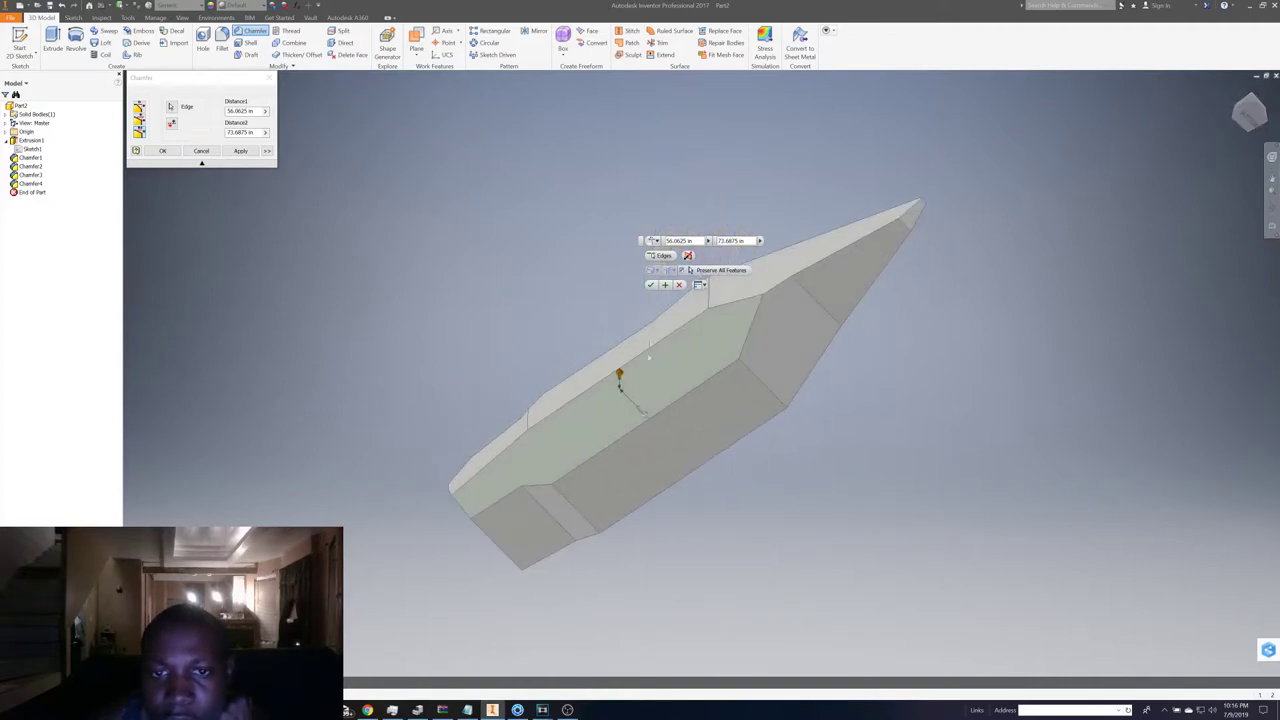
- Set the chamfer distances to 34.4375 in and 7.9 ft and apply it as Chamfer5
{"action": "left_click_drag", "start_coordinate": [619, 378], "coordinate": [655, 412]}
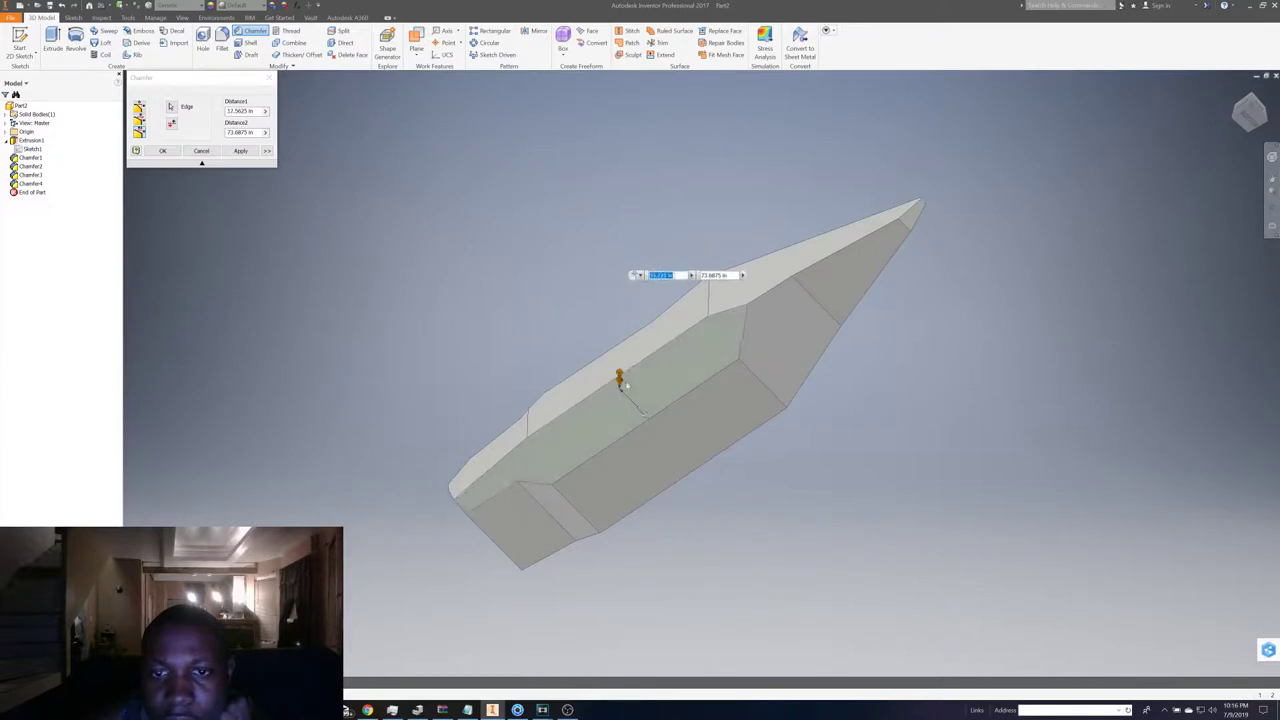
{"action": "left_click_drag", "start_coordinate": [645, 418], "coordinate": [675, 424]}
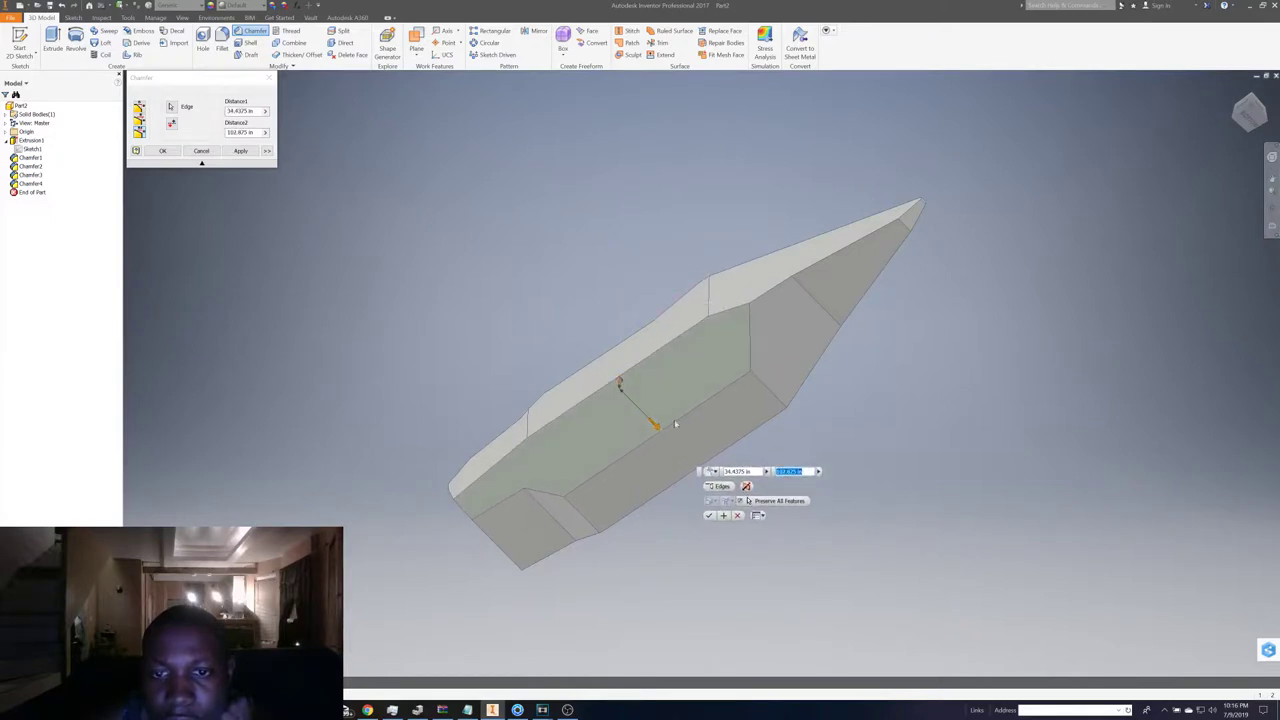
{"action": "left_click", "coordinate": [1245, 115]}
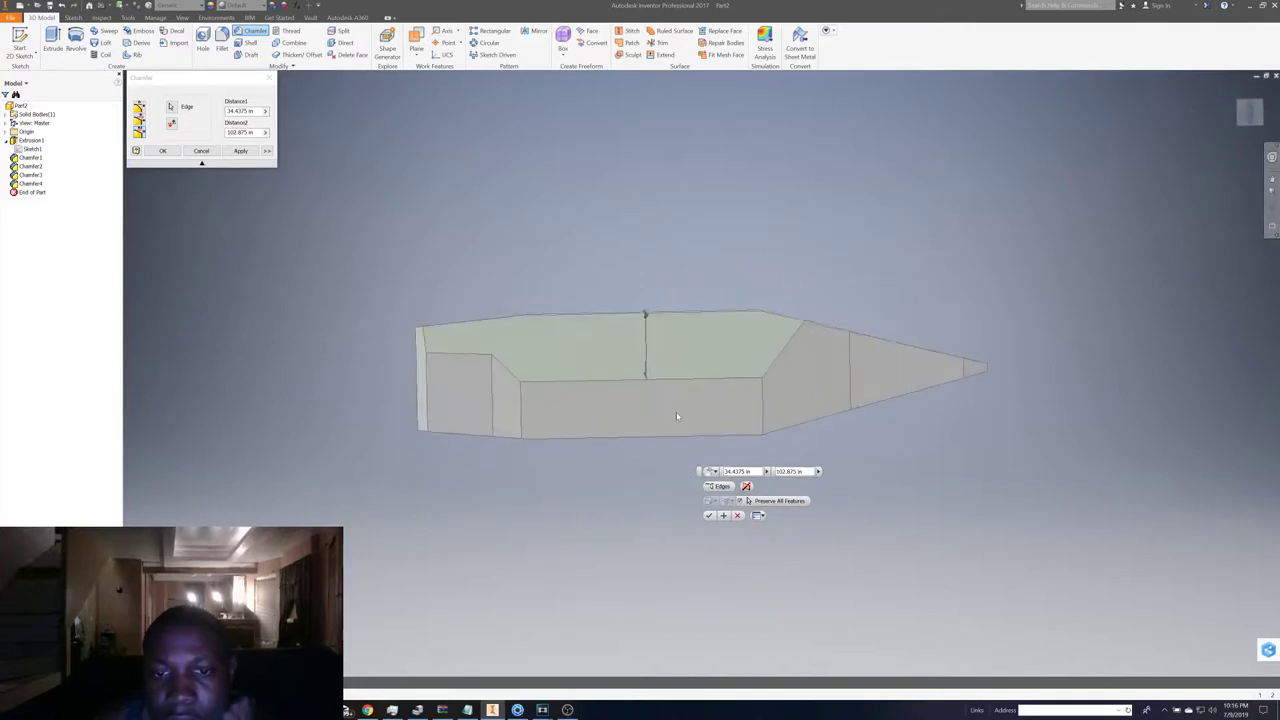
{"action": "scroll", "coordinate": [628, 410], "scroll_direction": "up", "scroll_amount": 5}
{"action": "scroll", "coordinate": [628, 410], "scroll_direction": "down", "scroll_amount": 5}
{"action": "left_click_drag", "start_coordinate": [670, 334], "coordinate": [673, 324]}
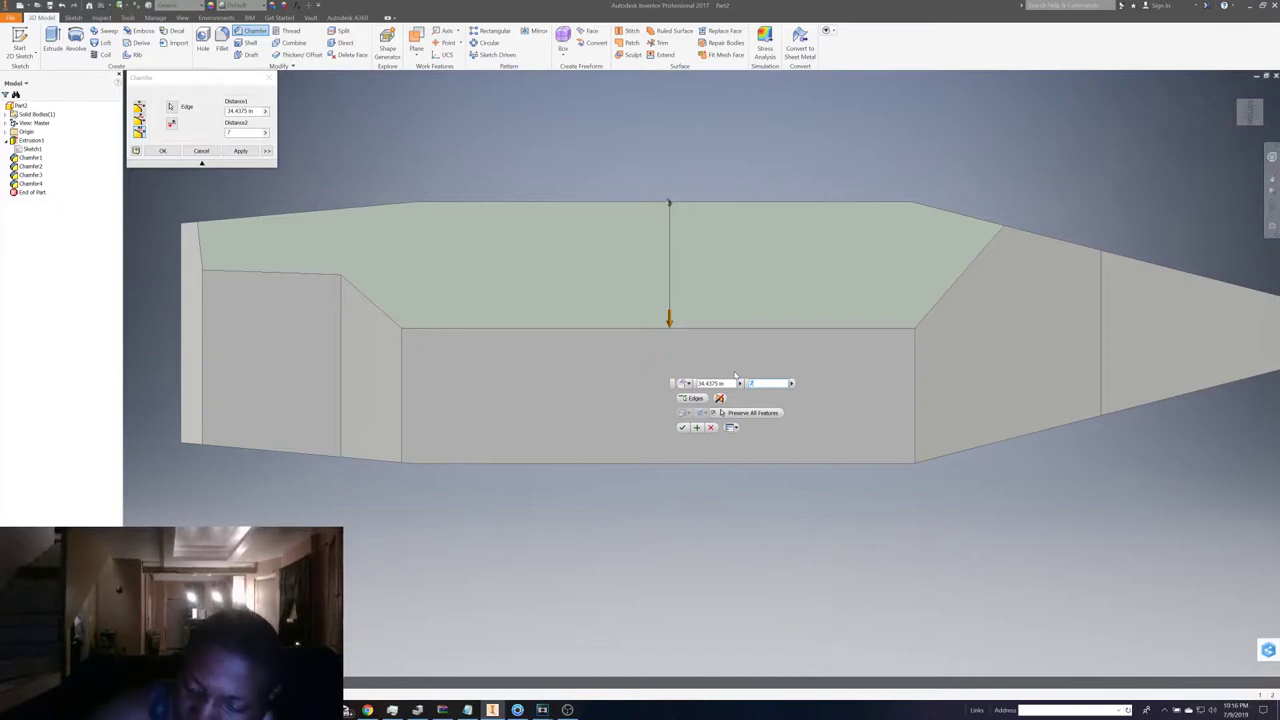
{"action": "key", "text": "Return"}
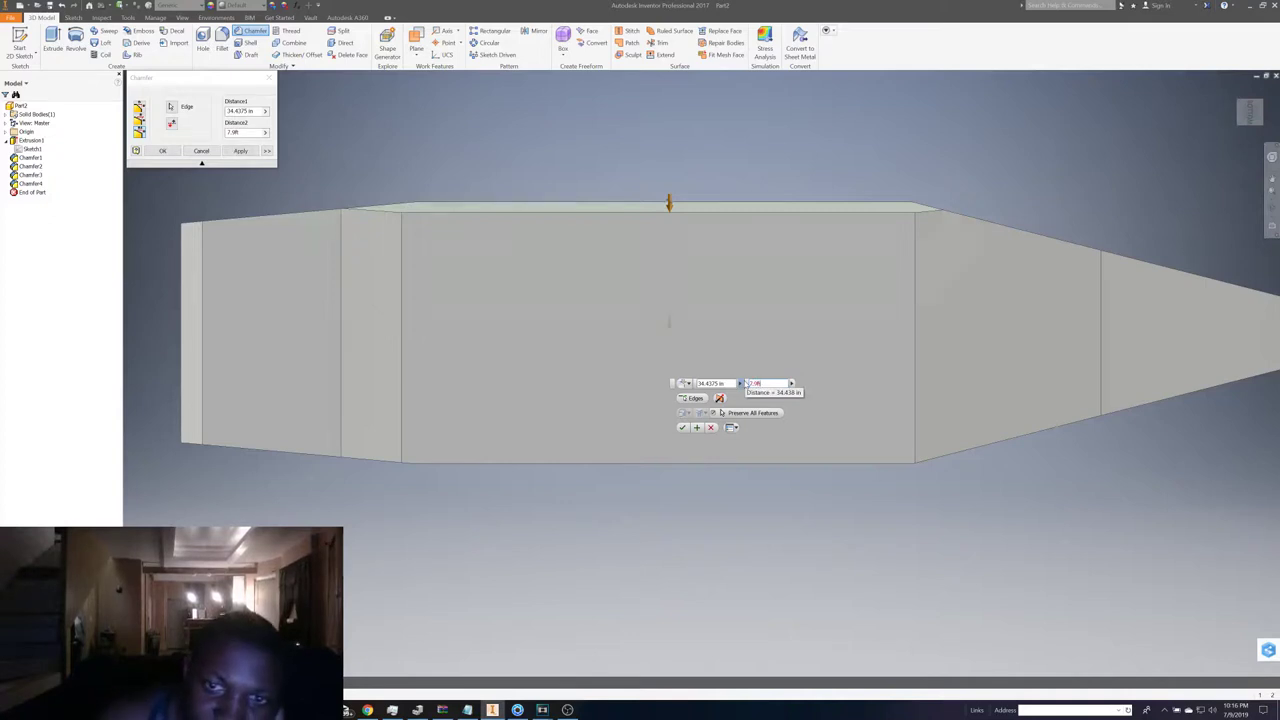
{"action": "type", "text": "ft"}
{"action": "left_click", "coordinate": [697, 427]}
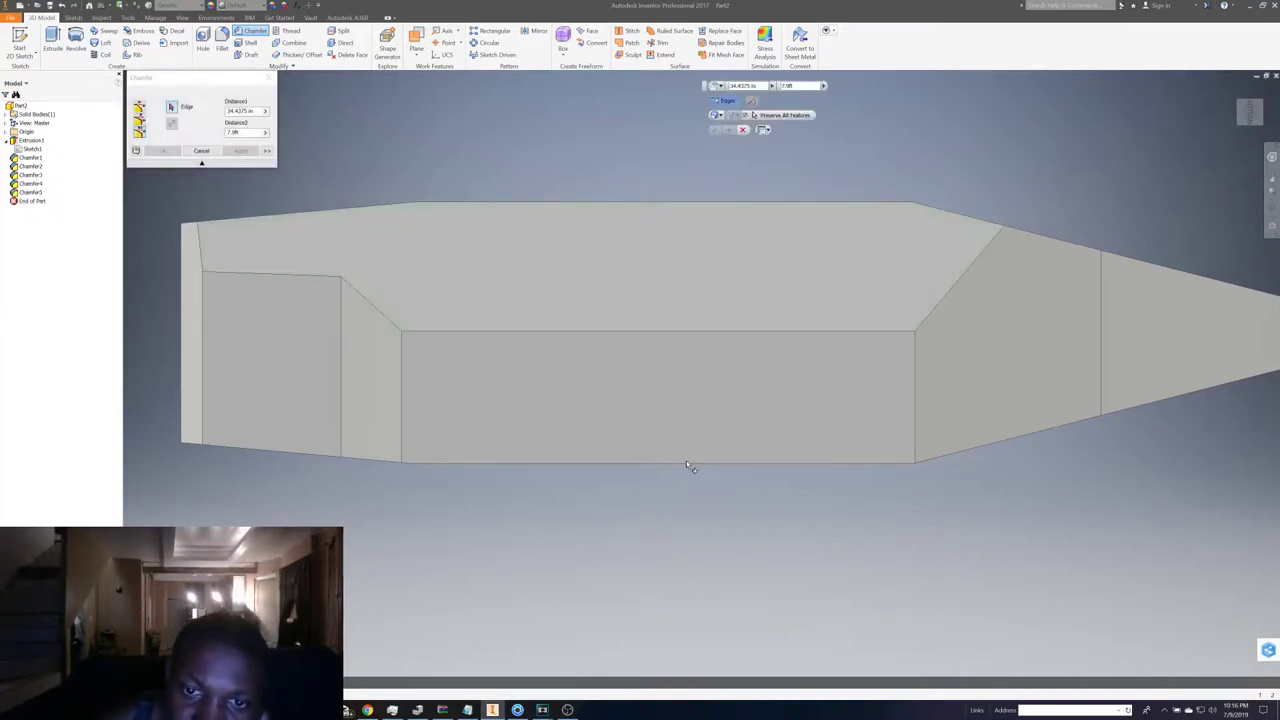
{"action": "left_click", "coordinate": [685, 464]}
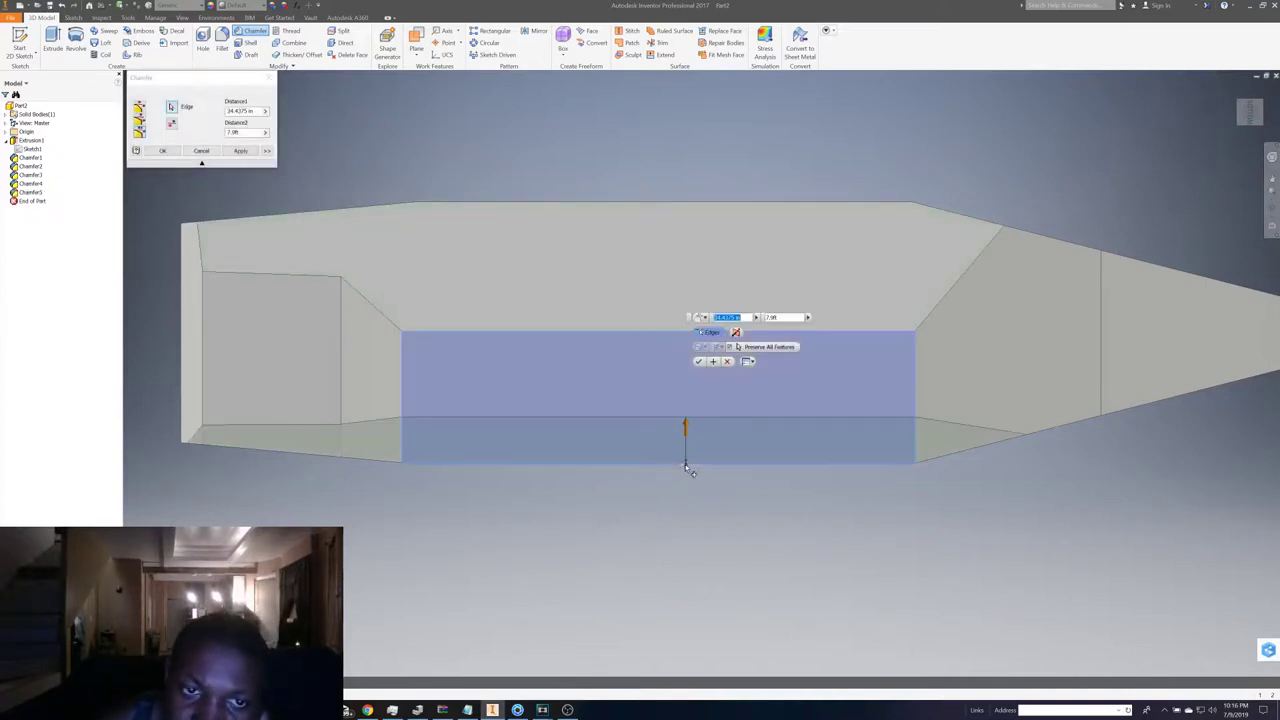
{"action": "left_click", "coordinate": [736, 335]}
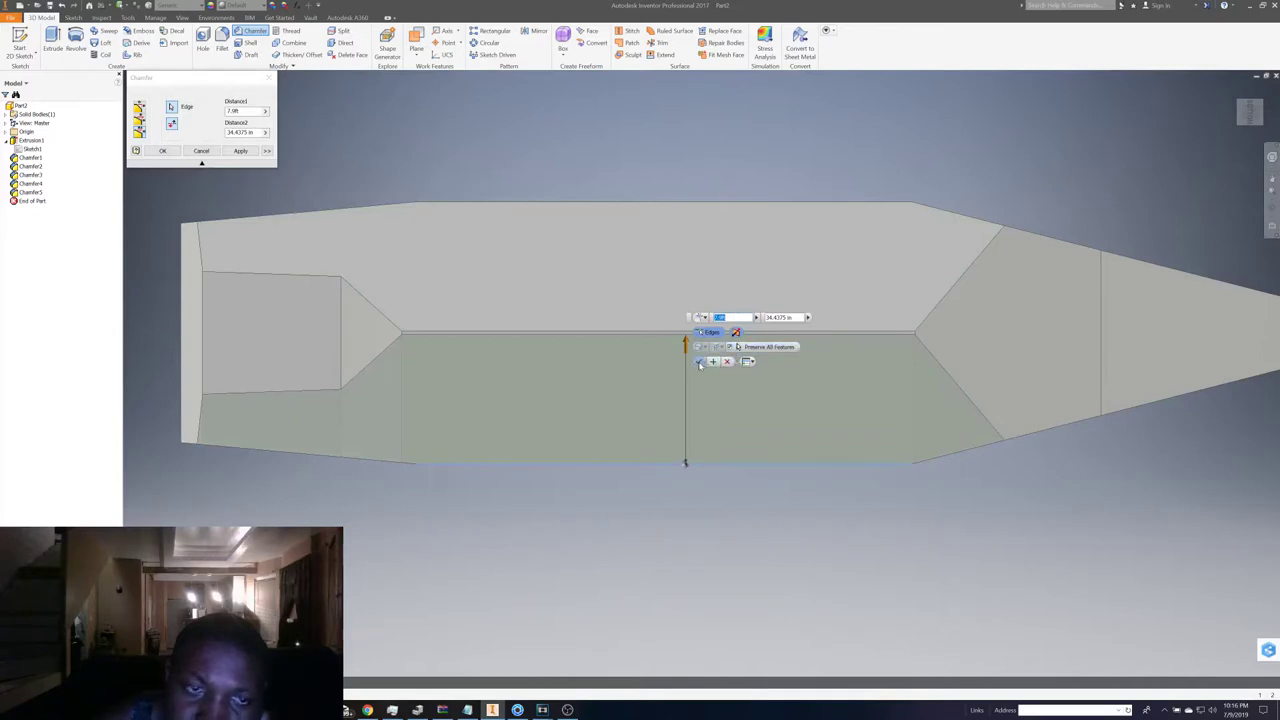
{"action": "left_click", "coordinate": [699, 362]}
{"action": "middle_click_drag", "start_coordinate": [786, 332], "coordinate": [786, 332], "text": "shift"}
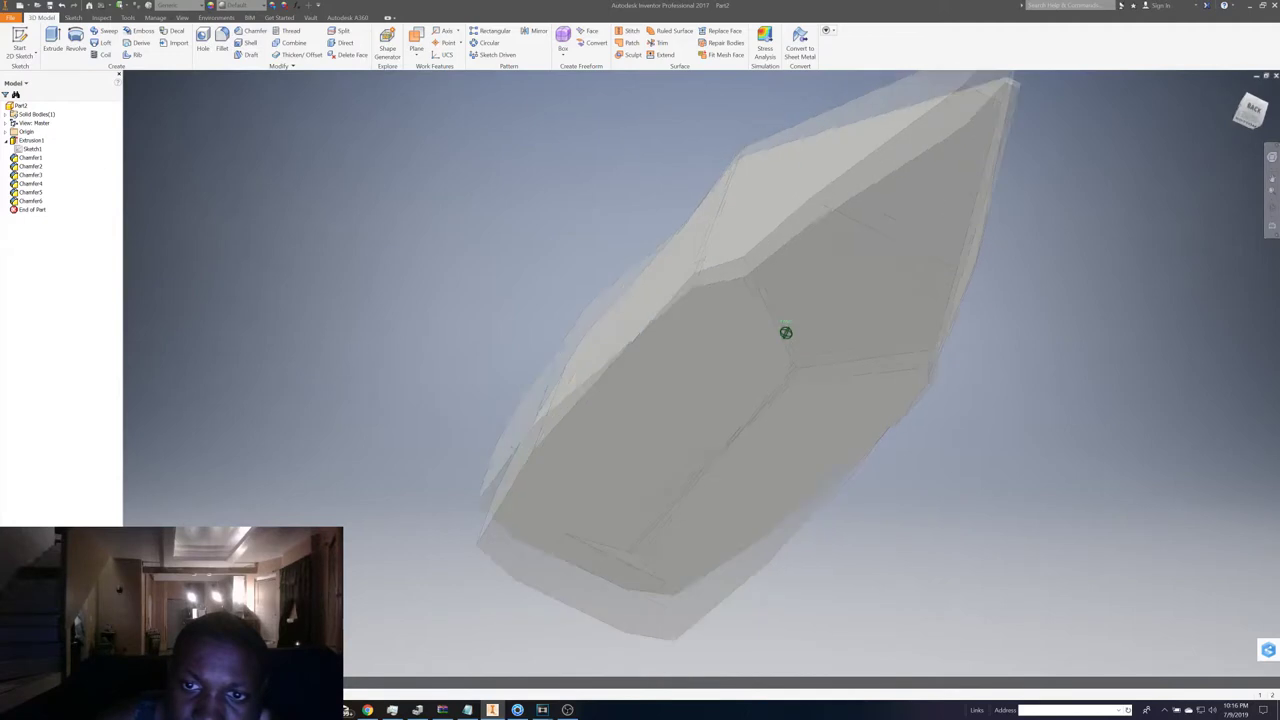
{"action": "scroll", "coordinate": [969, 283], "scroll_direction": "down", "scroll_amount": 3}
{"action": "left_click", "coordinate": [251, 31]}
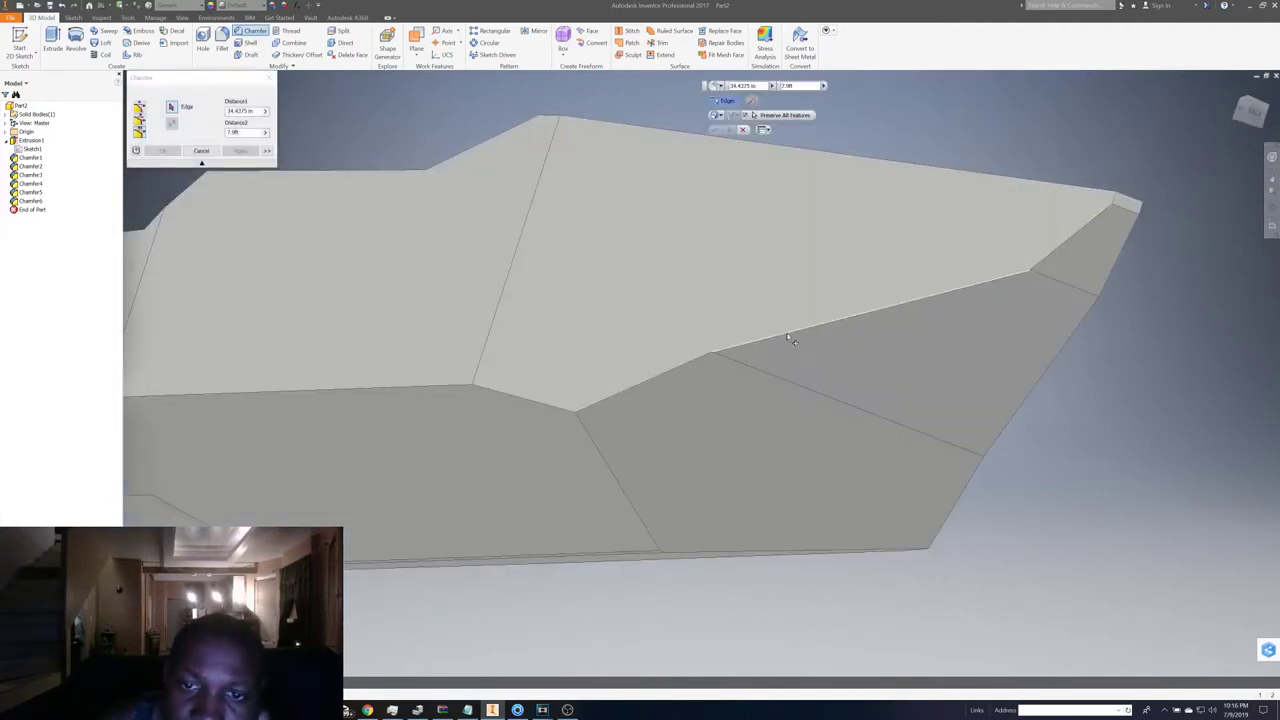
{"action": "left_click", "coordinate": [789, 339]}
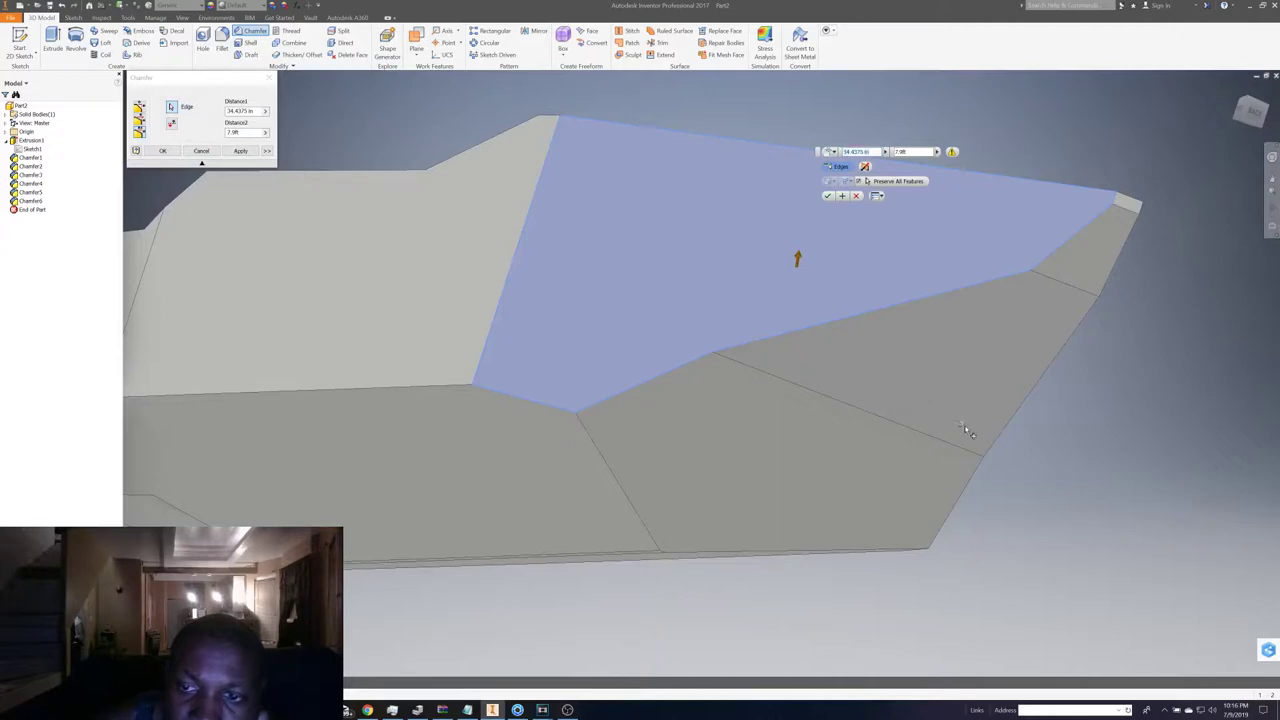
{"action": "left_click_drag", "start_coordinate": [797, 259], "coordinate": [790, 300]}
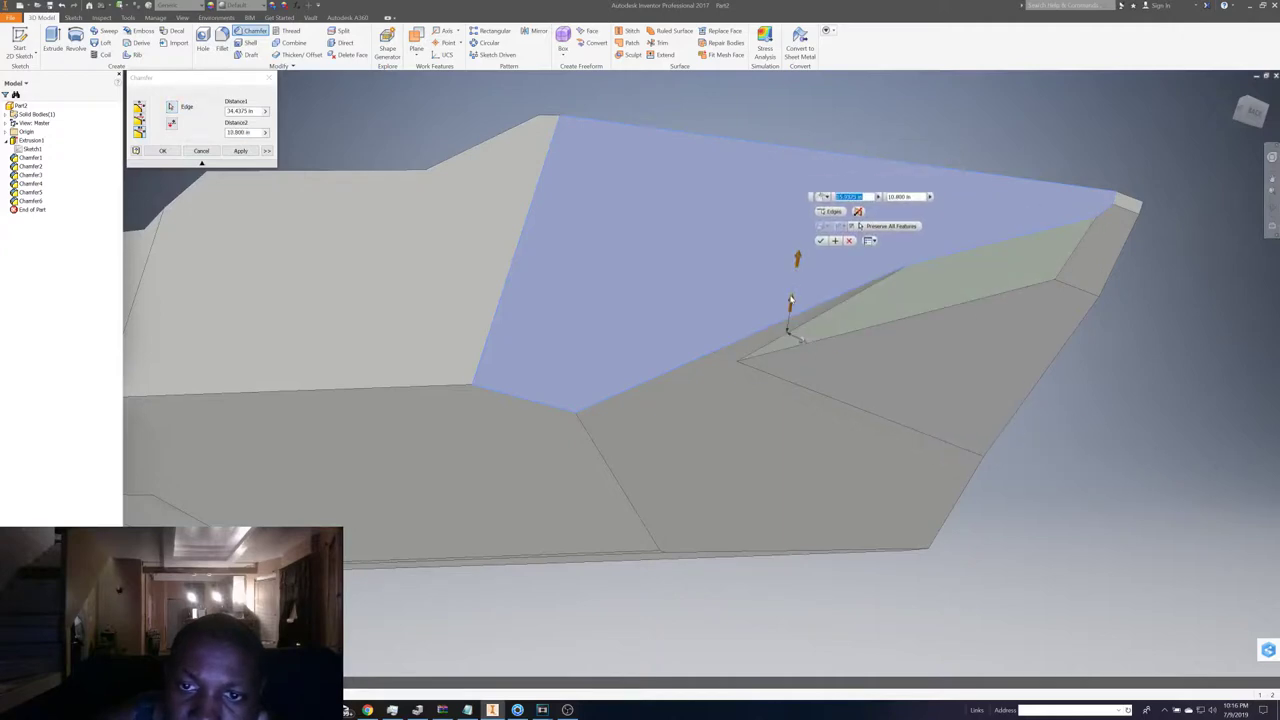
{"action": "left_click", "coordinate": [850, 233]}
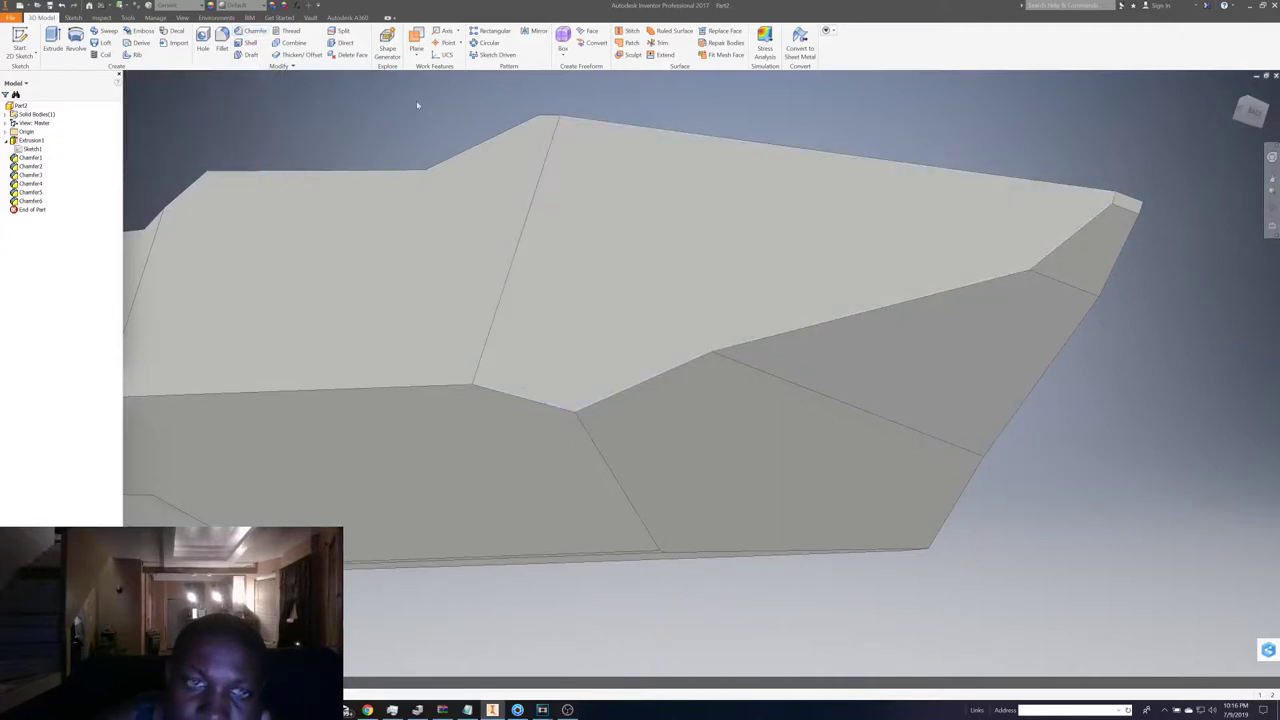
{"action": "left_click", "coordinate": [252, 34]}
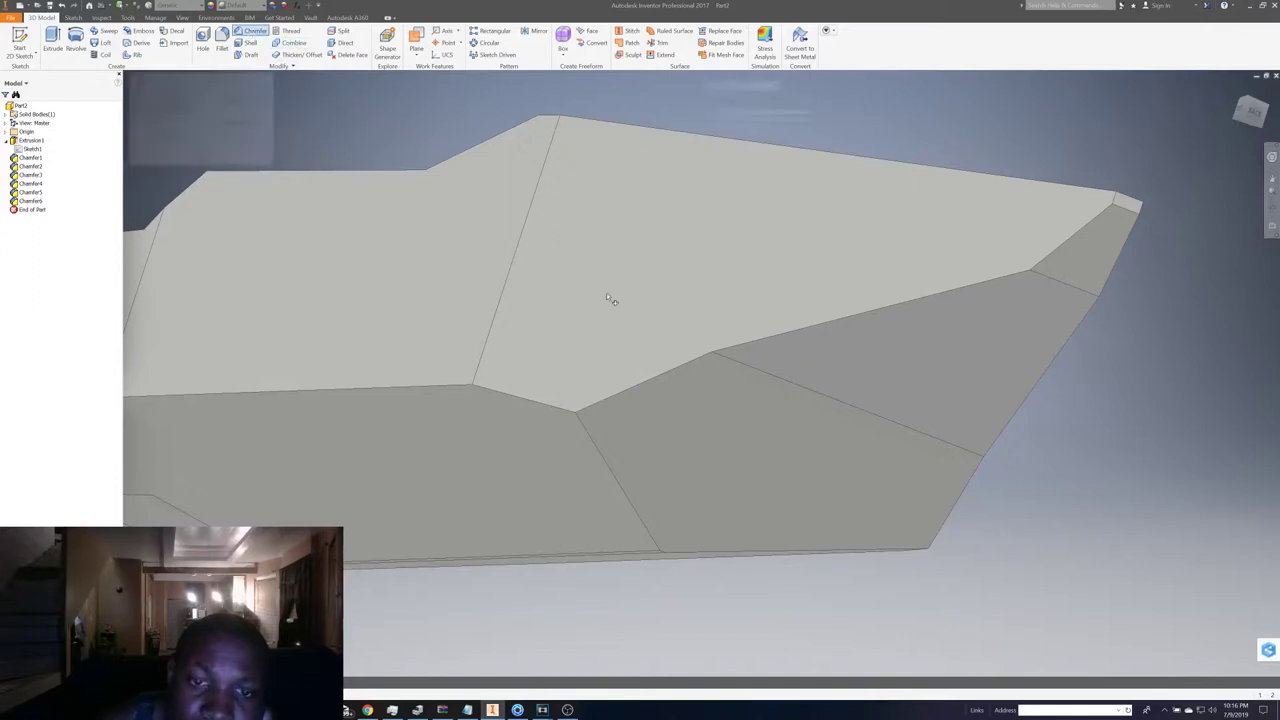
{"action": "left_click", "coordinate": [662, 379]}
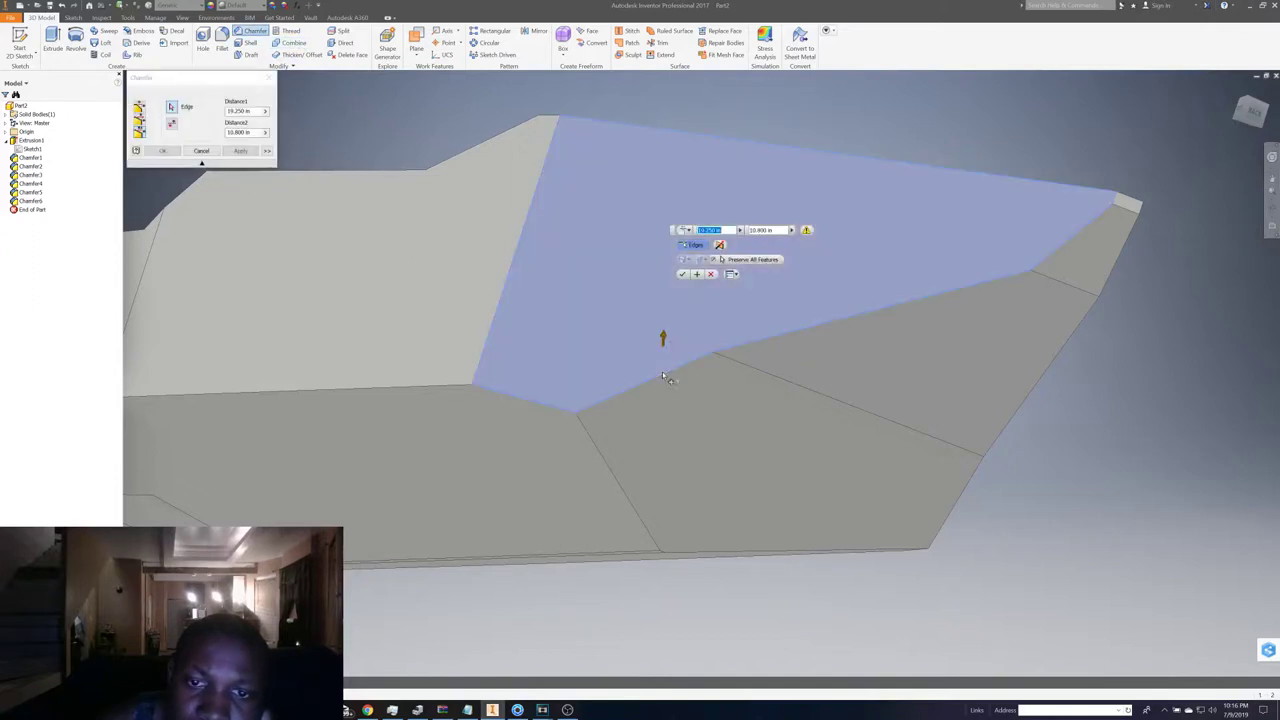
{"action": "left_click_drag", "start_coordinate": [670, 338], "coordinate": [674, 378]}
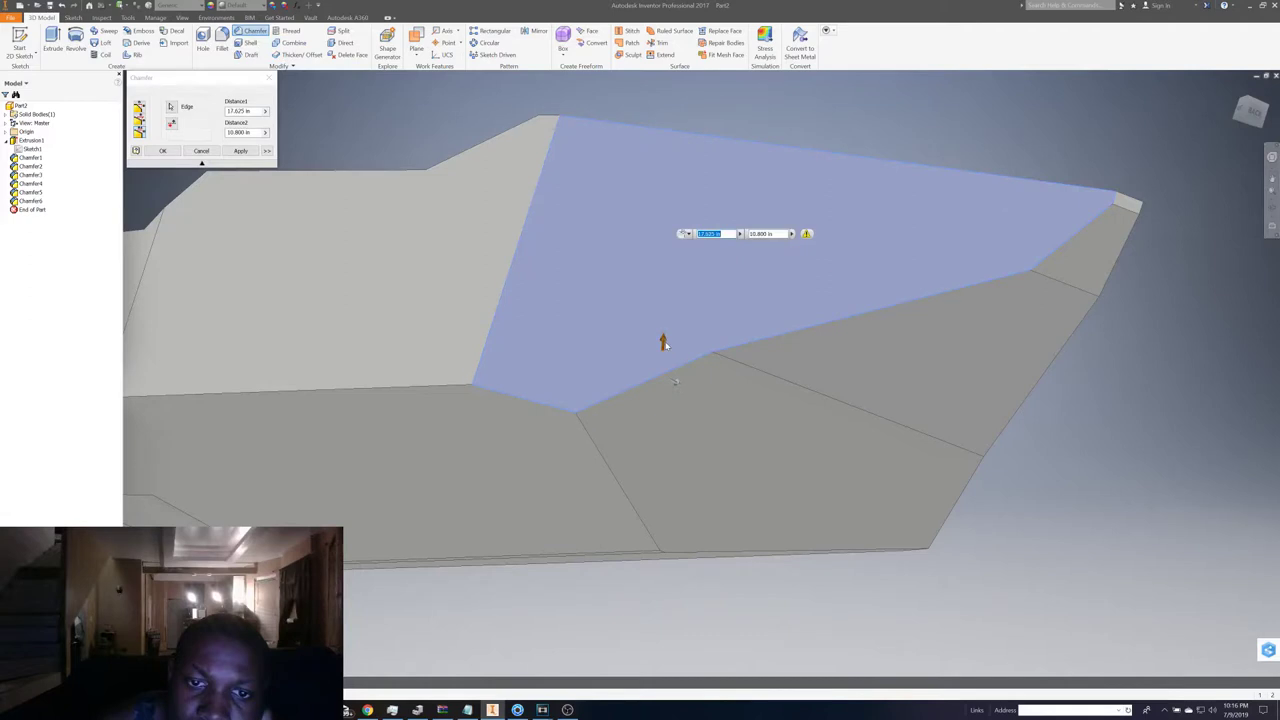
{"action": "left_click_drag", "start_coordinate": [681, 386], "coordinate": [735, 416]}
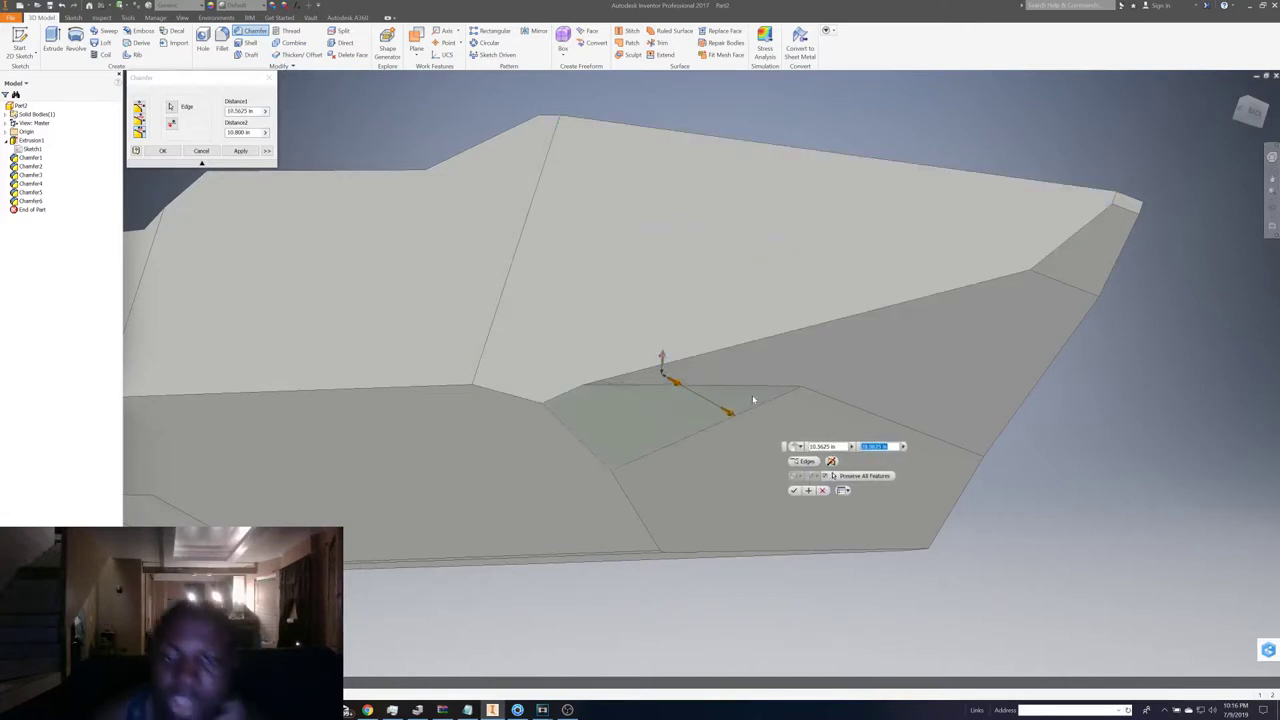
{"action": "left_click", "coordinate": [822, 491]}
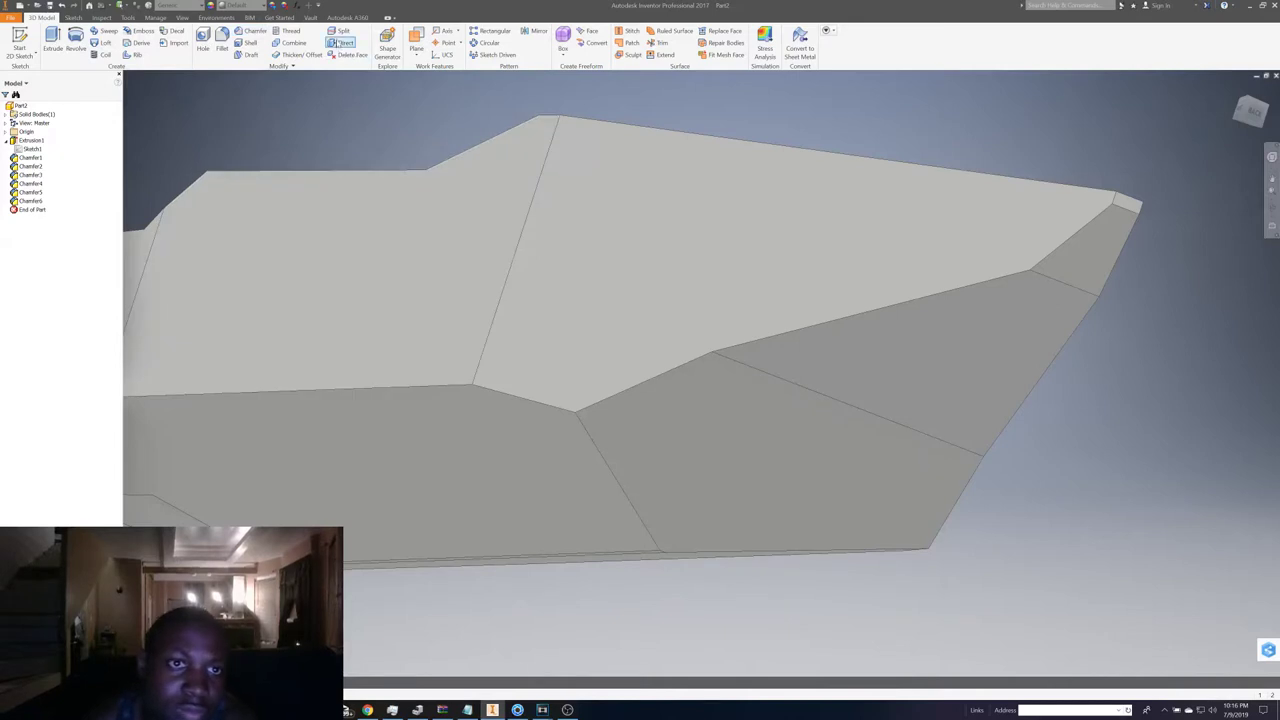
- Chamfer further hull edges at 54.1875 in by 106.3625 in, creating Chamfer7 and Chamfer8
{"action": "left_click", "coordinate": [250, 31]}
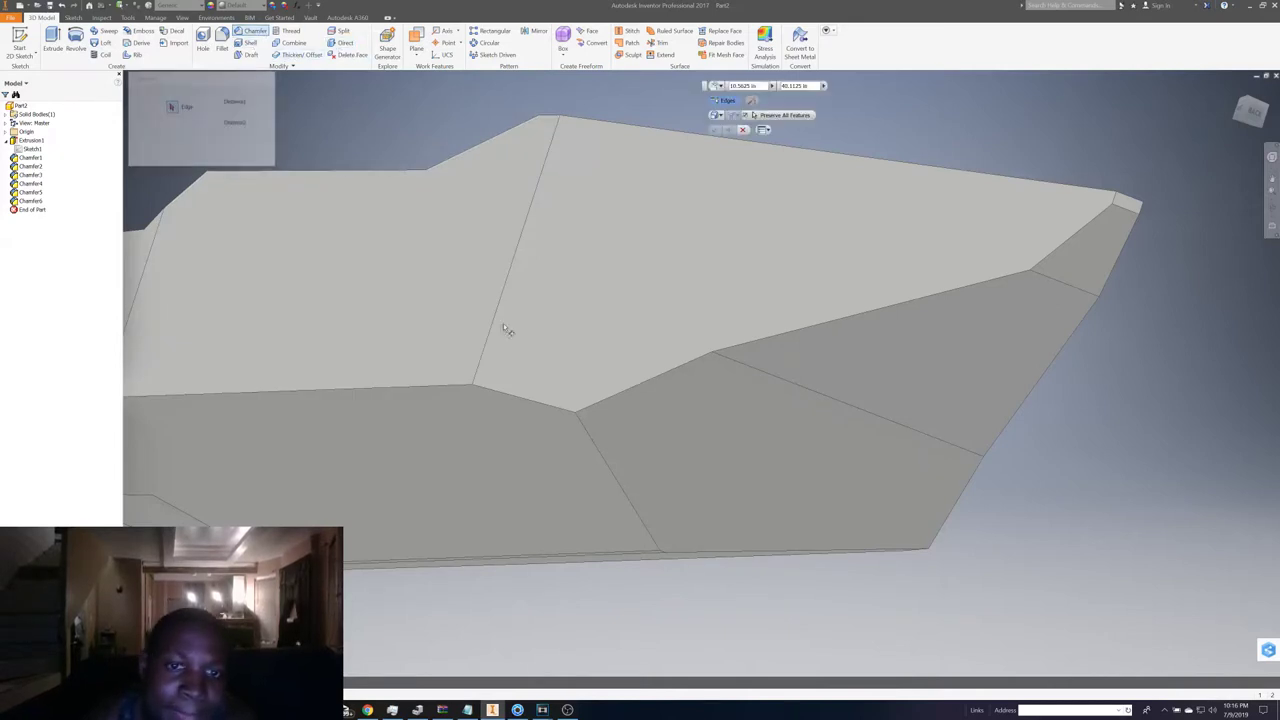
{"action": "left_click", "coordinate": [531, 401]}
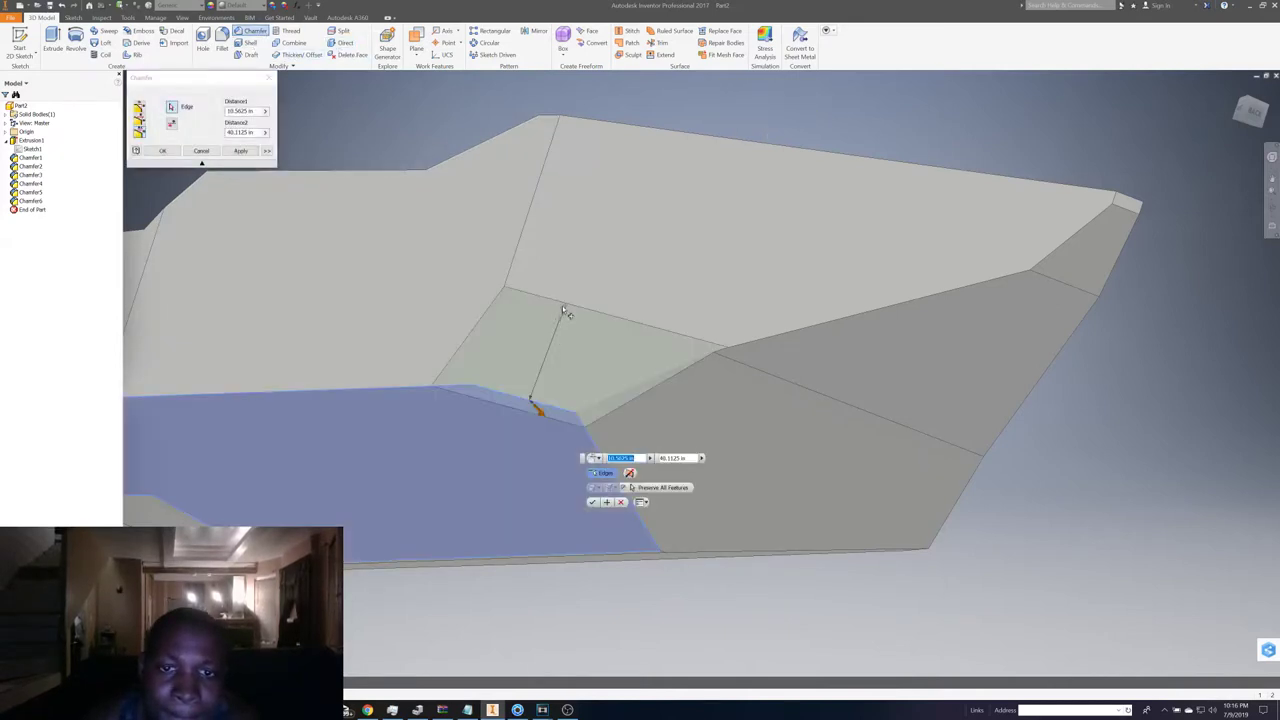
{"action": "left_click_drag", "start_coordinate": [565, 313], "coordinate": [627, 197]}
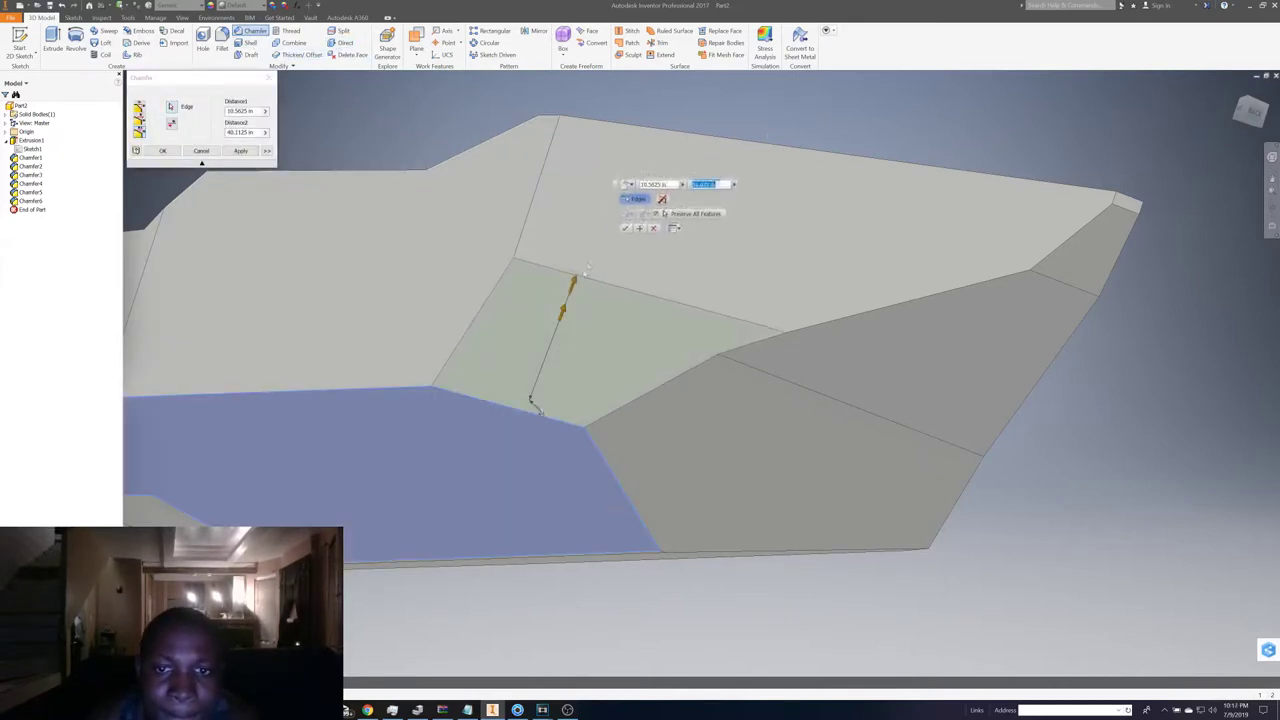
{"action": "left_click", "coordinate": [539, 411]}
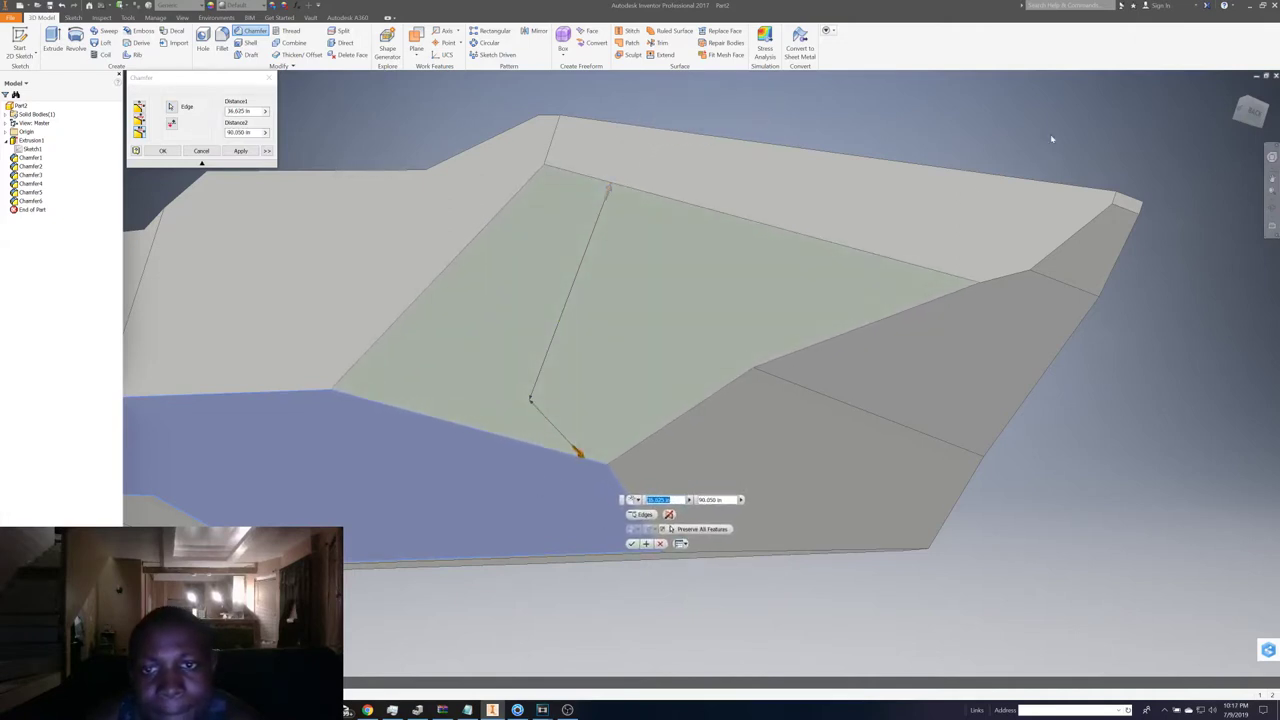
{"action": "scroll", "coordinate": [700, 372], "scroll_direction": "down", "scroll_amount": 3}
{"action": "scroll", "coordinate": [700, 372], "scroll_direction": "down", "scroll_amount": 3}
{"action": "middle_click_drag", "start_coordinate": [700, 372], "coordinate": [830, 323], "text": "shift"}
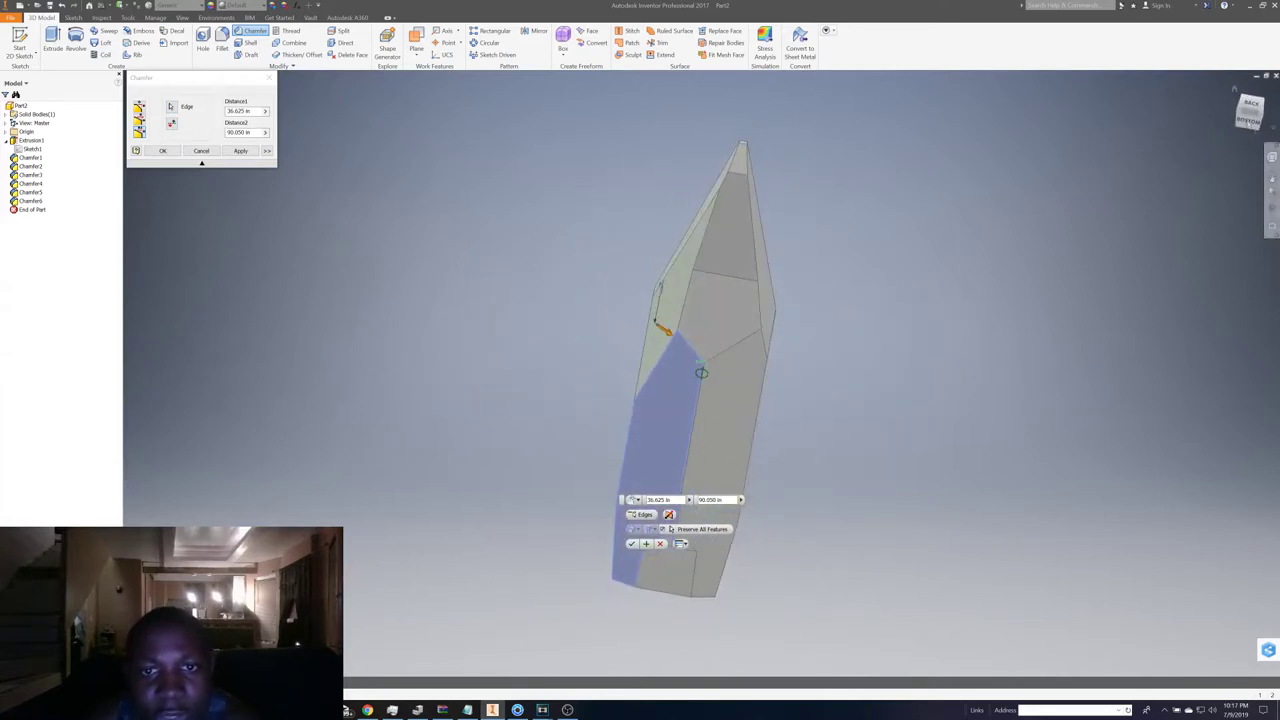
{"action": "left_click", "coordinate": [676, 336]}
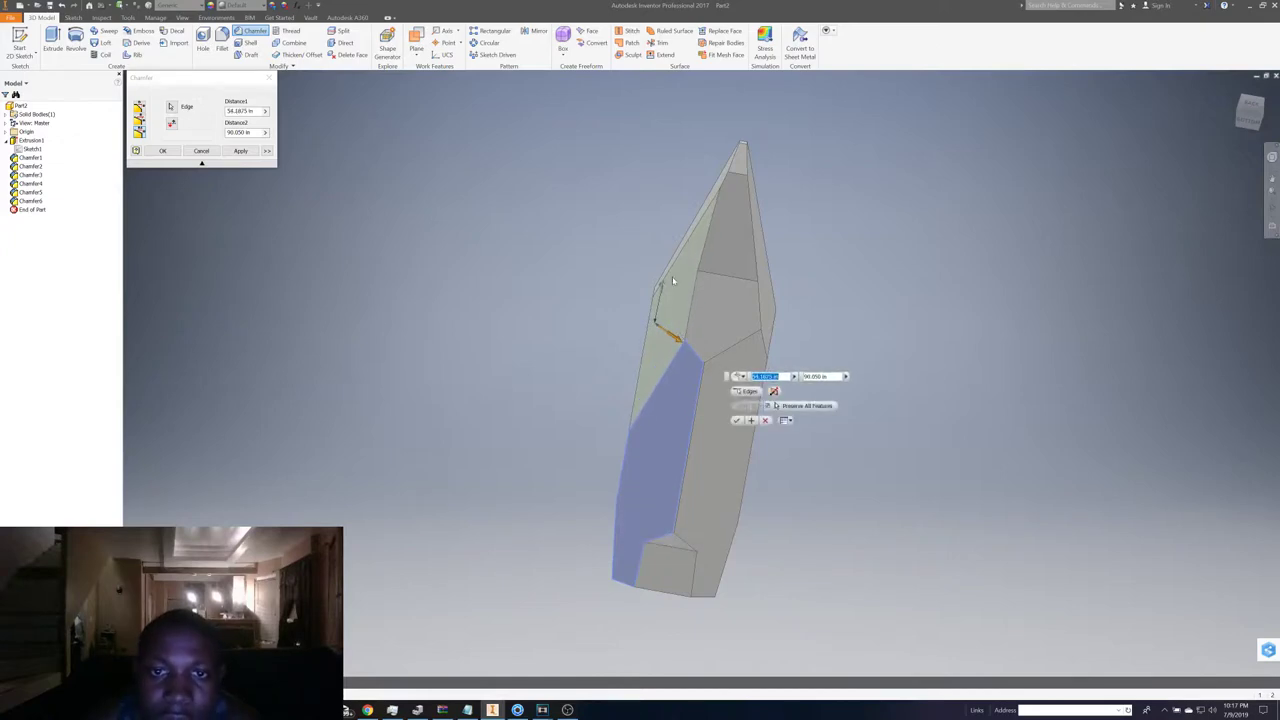
{"action": "left_click_drag", "start_coordinate": [660, 288], "coordinate": [661, 283]}
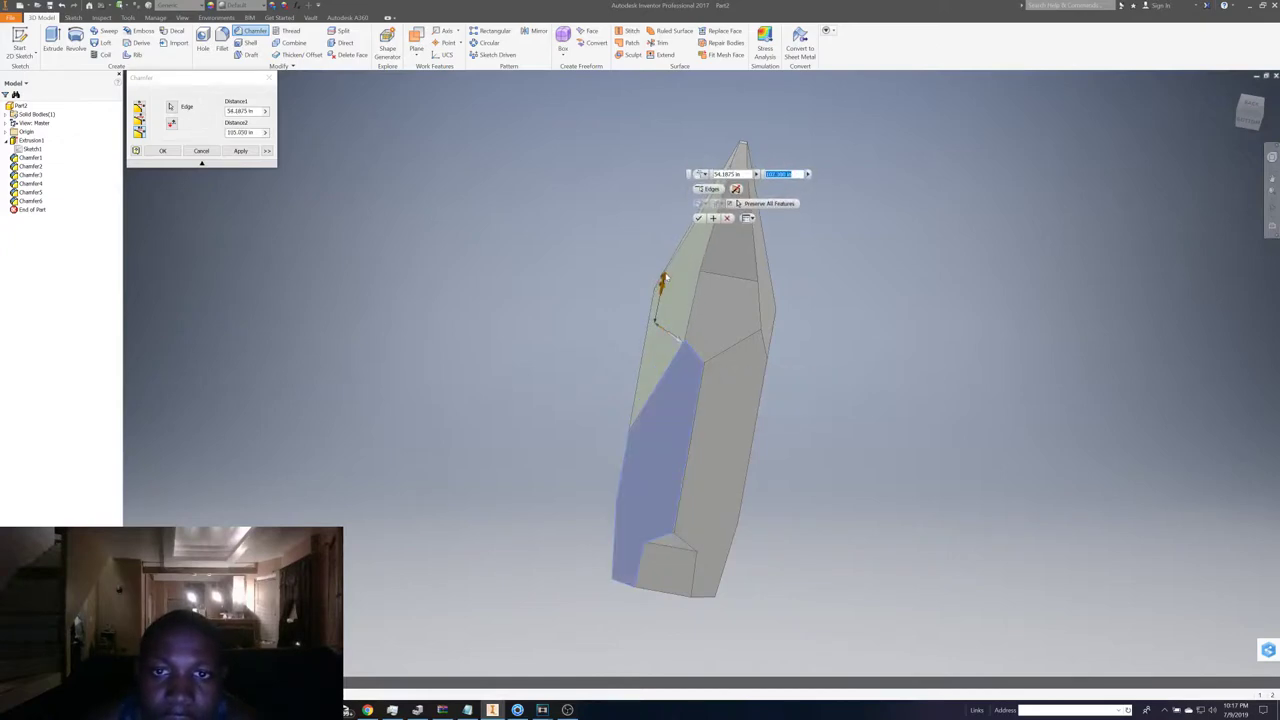
{"action": "left_click", "coordinate": [712, 220]}
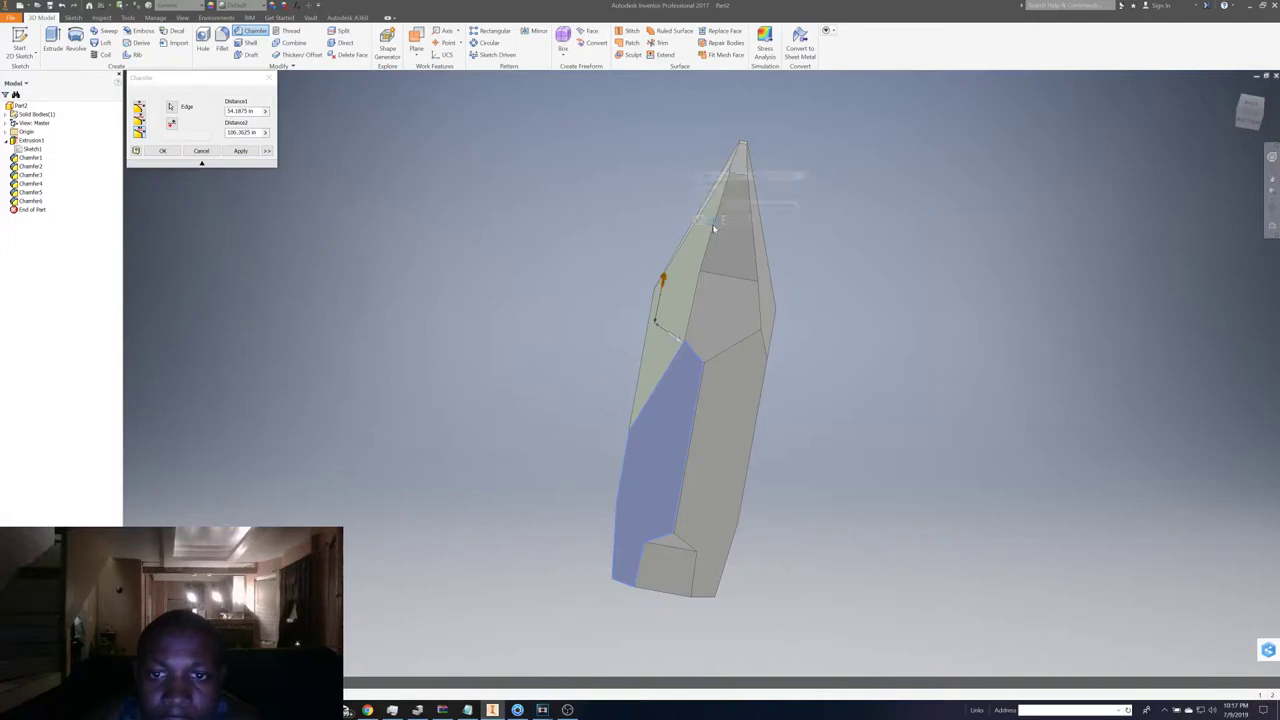
{"action": "left_click", "coordinate": [762, 338]}
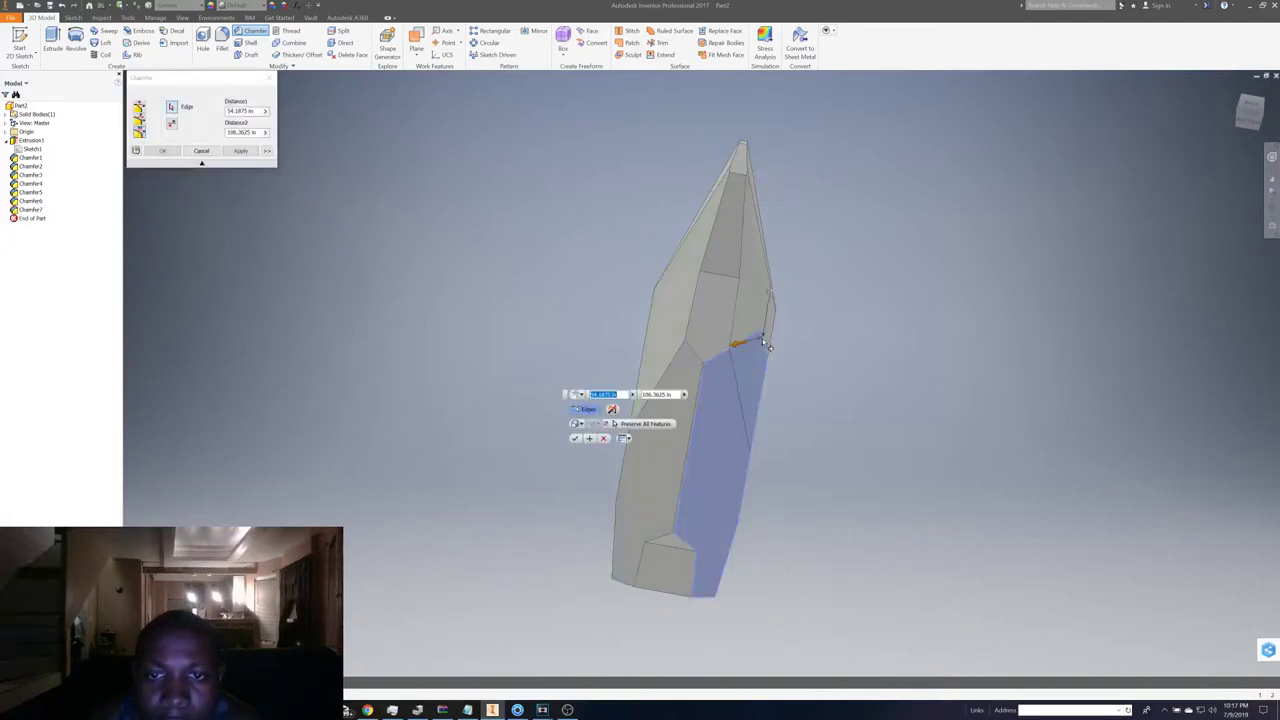
{"action": "left_click", "coordinate": [575, 438]}
- Start a new 2D sketch on the hull's flat end face
{"action": "left_click_drag", "start_coordinate": [1249, 108], "coordinate": [1252, 114]}
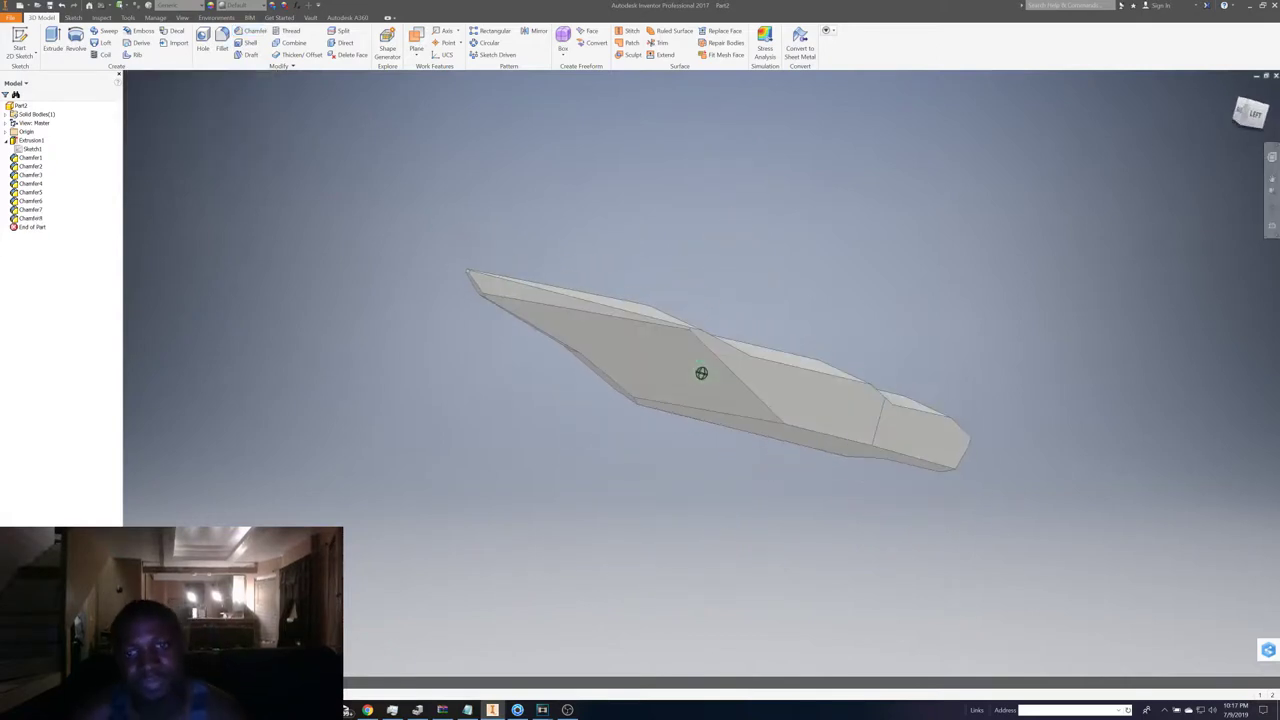
{"action": "middle_click_drag", "start_coordinate": [701, 373], "coordinate": [752, 372], "text": "shift"}
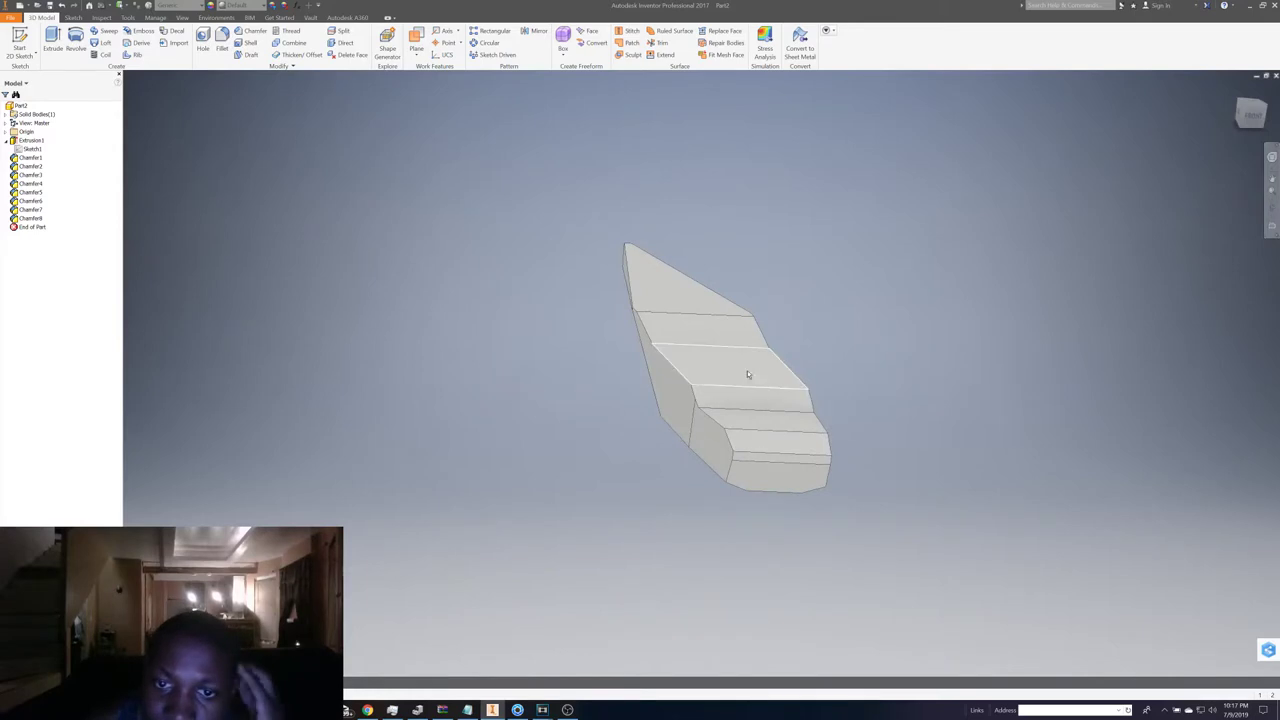
{"action": "left_click", "coordinate": [752, 372]}
{"action": "right_click", "coordinate": [752, 372]}
{"action": "left_click", "coordinate": [742, 390]}
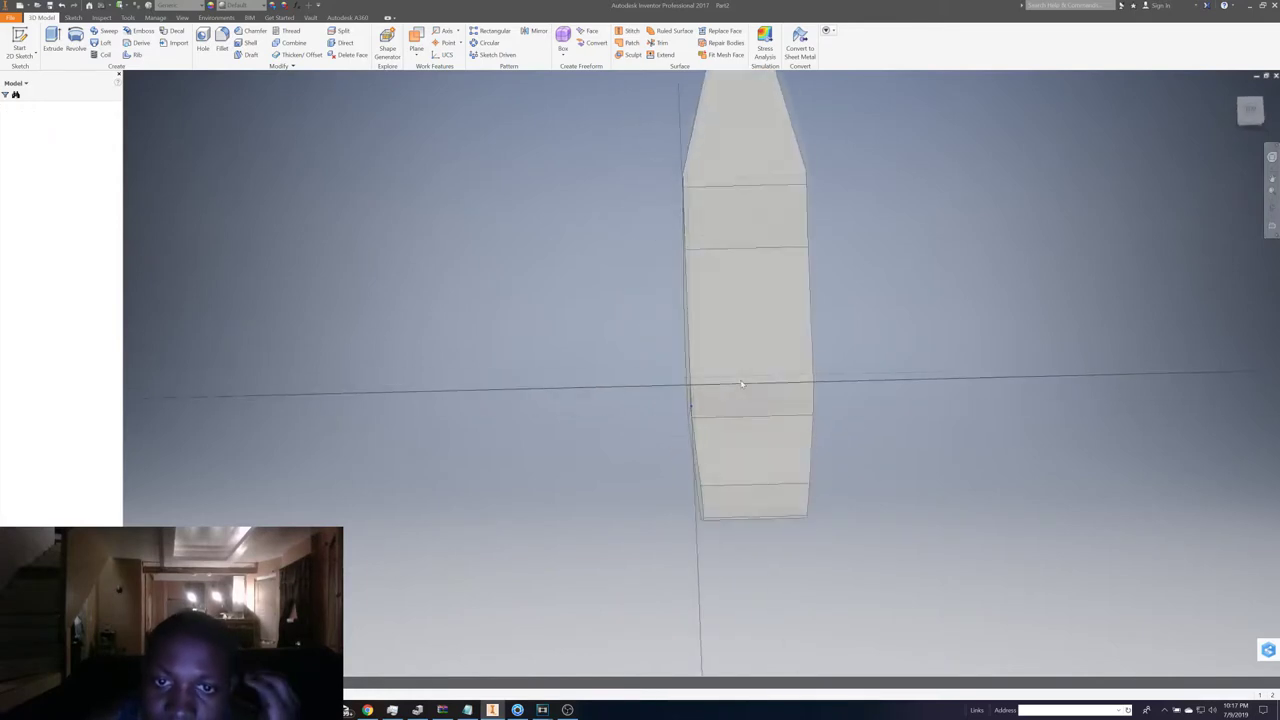
- Draw a line ending at the bow apex
{"action": "left_click", "coordinate": [52, 44]}
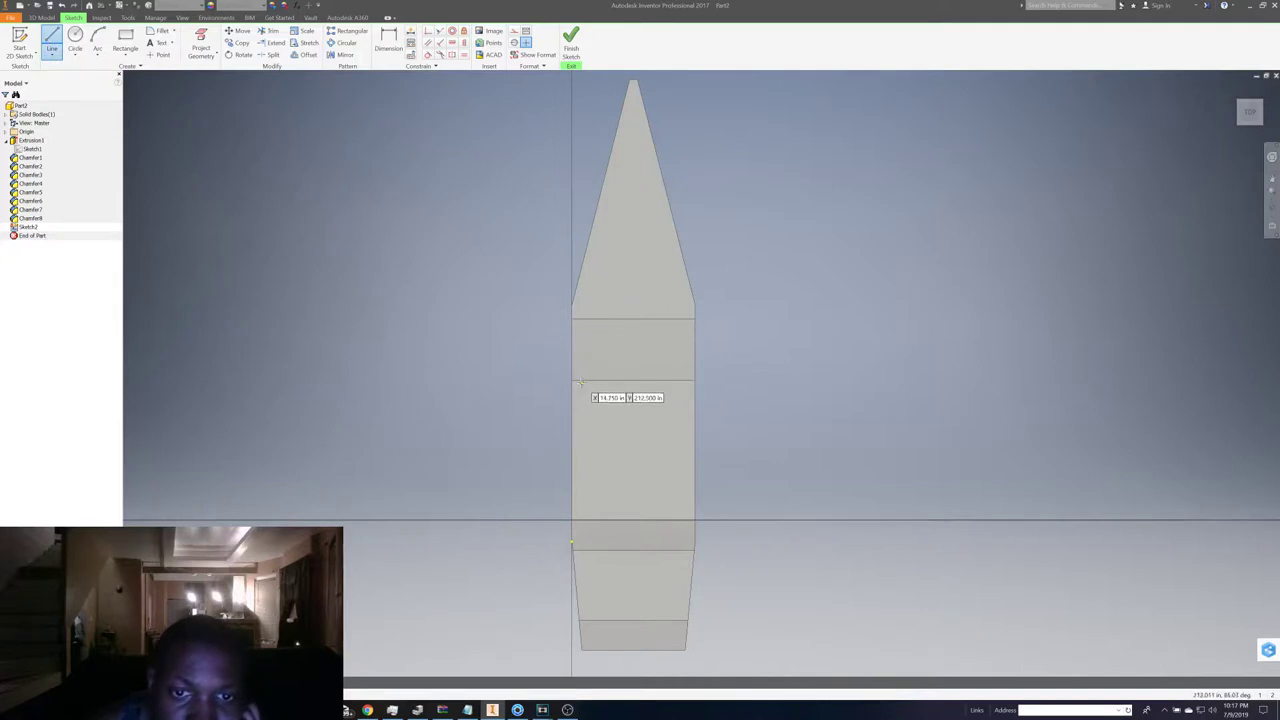
{"action": "left_click", "coordinate": [578, 312]}
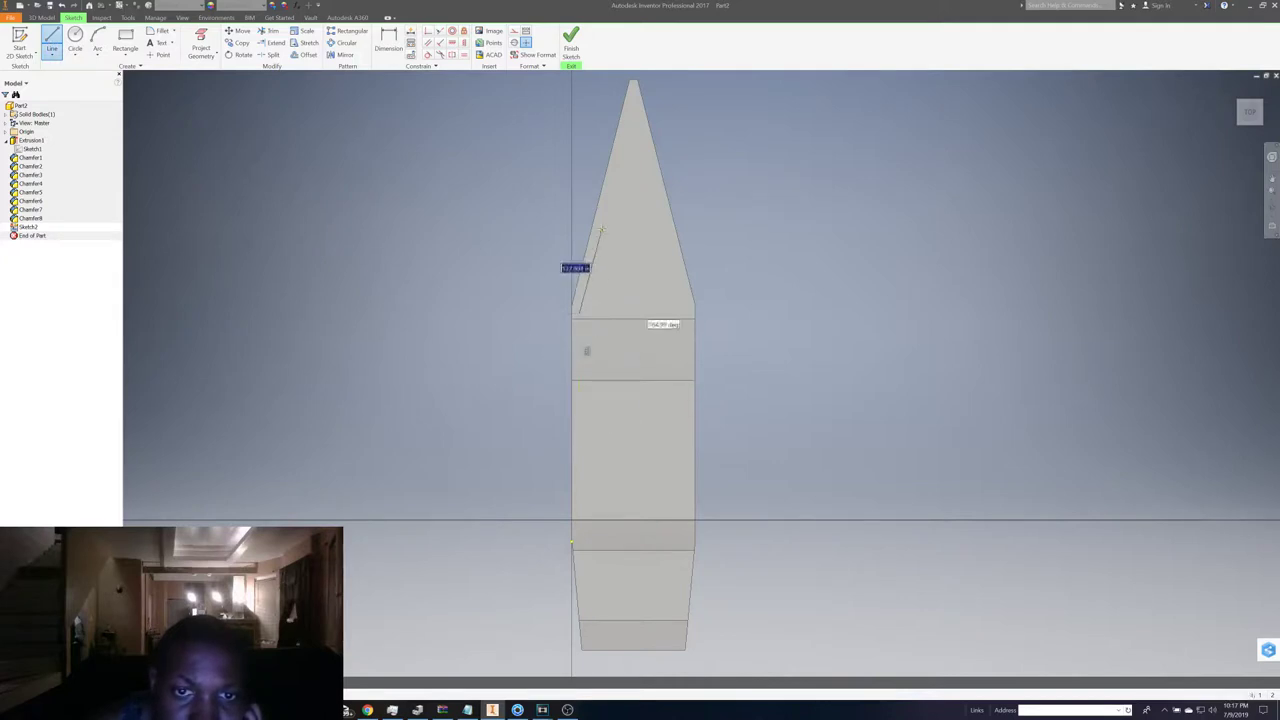
{"action": "left_click", "coordinate": [630, 96]}
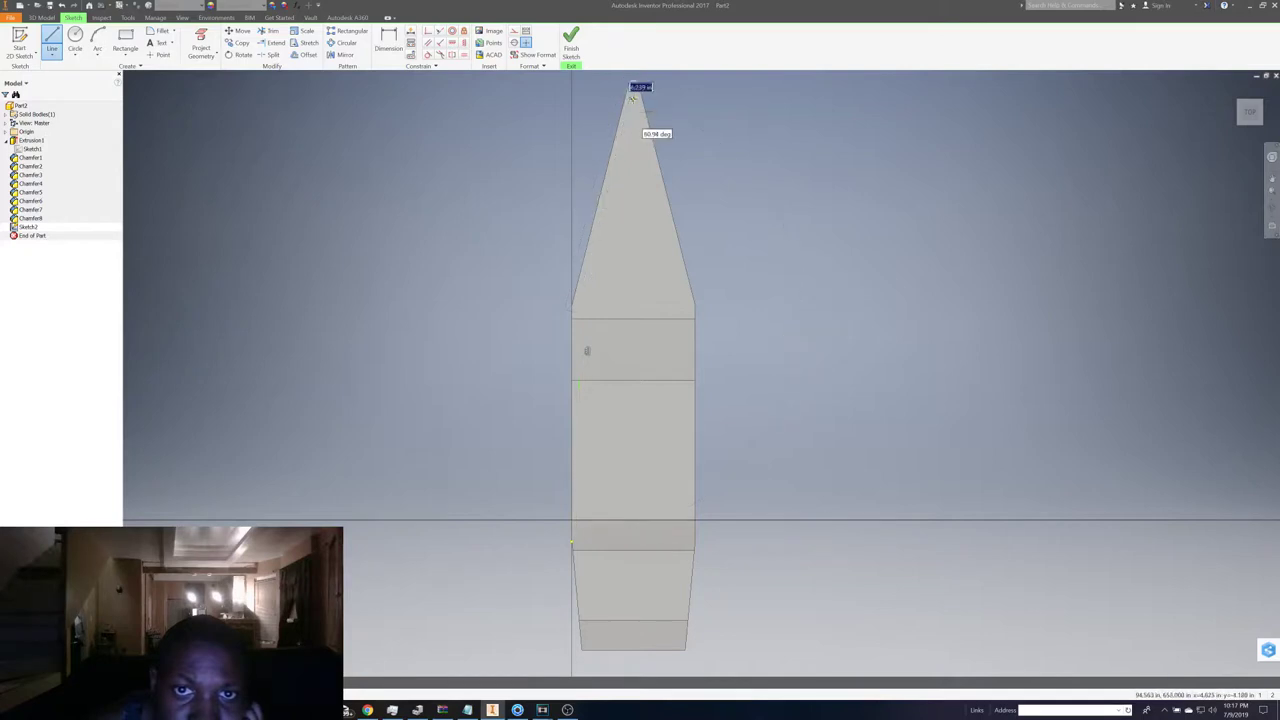
{"action": "right_click", "coordinate": [632, 185]}
{"action": "left_click", "coordinate": [632, 190]}
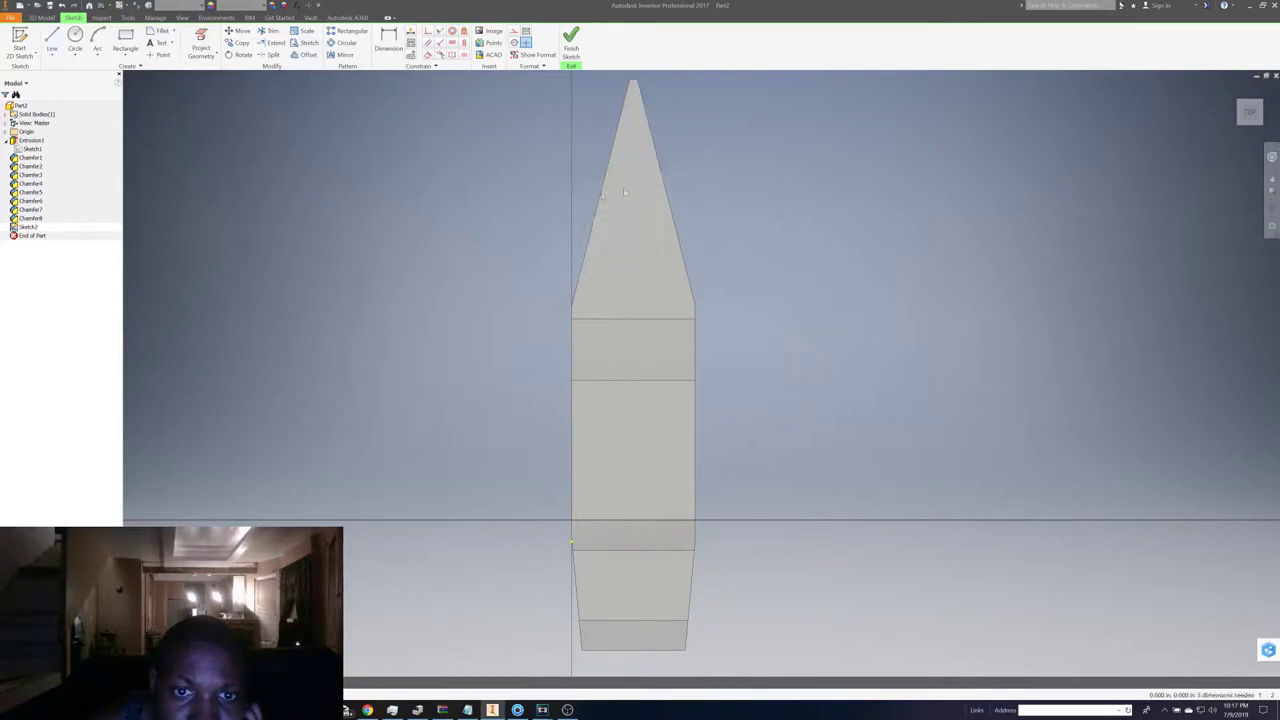
- Draw a vertical centre line down the middle of the hull
{"action": "left_click", "coordinate": [51, 42]}
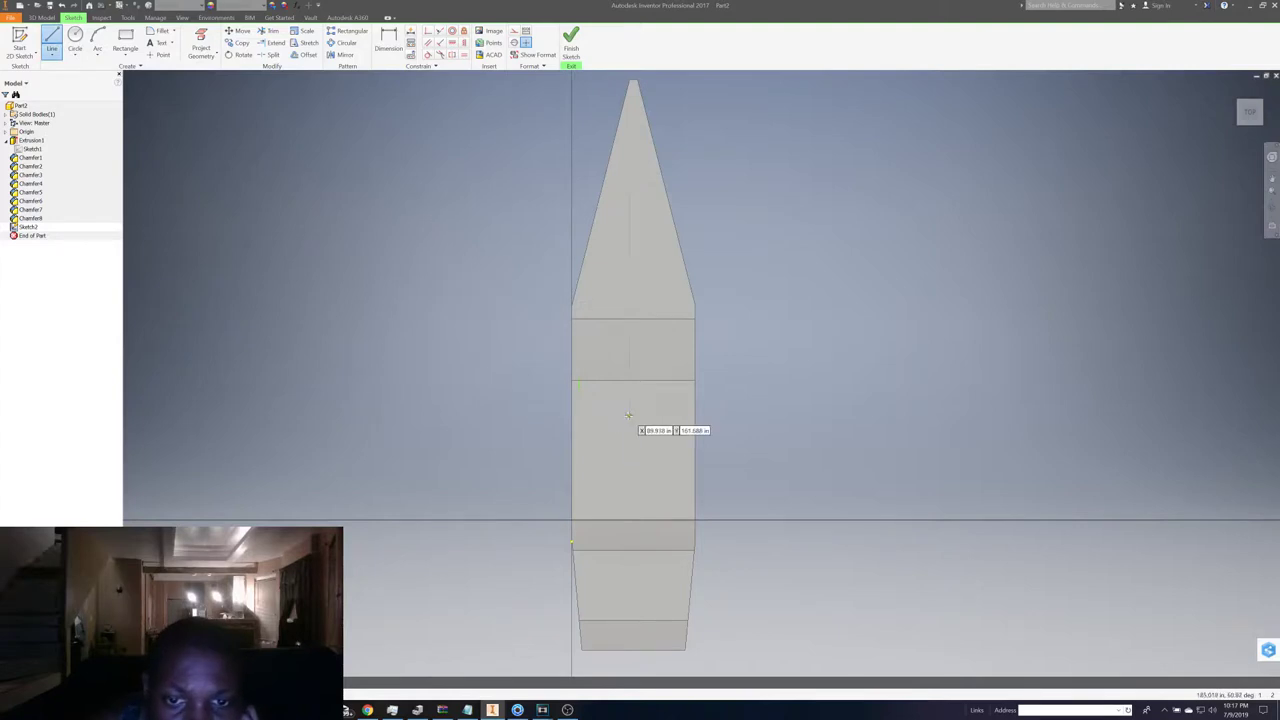
{"action": "left_click", "coordinate": [632, 546]}
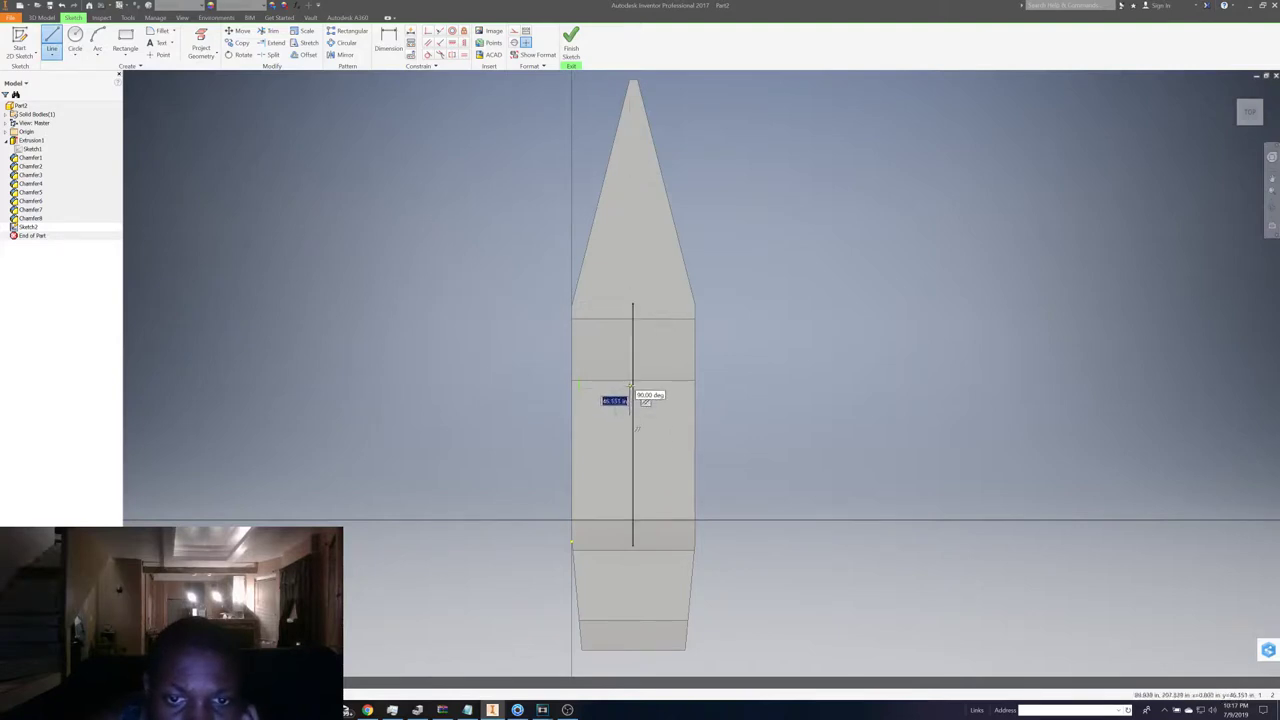
{"action": "right_click", "coordinate": [632, 387]}
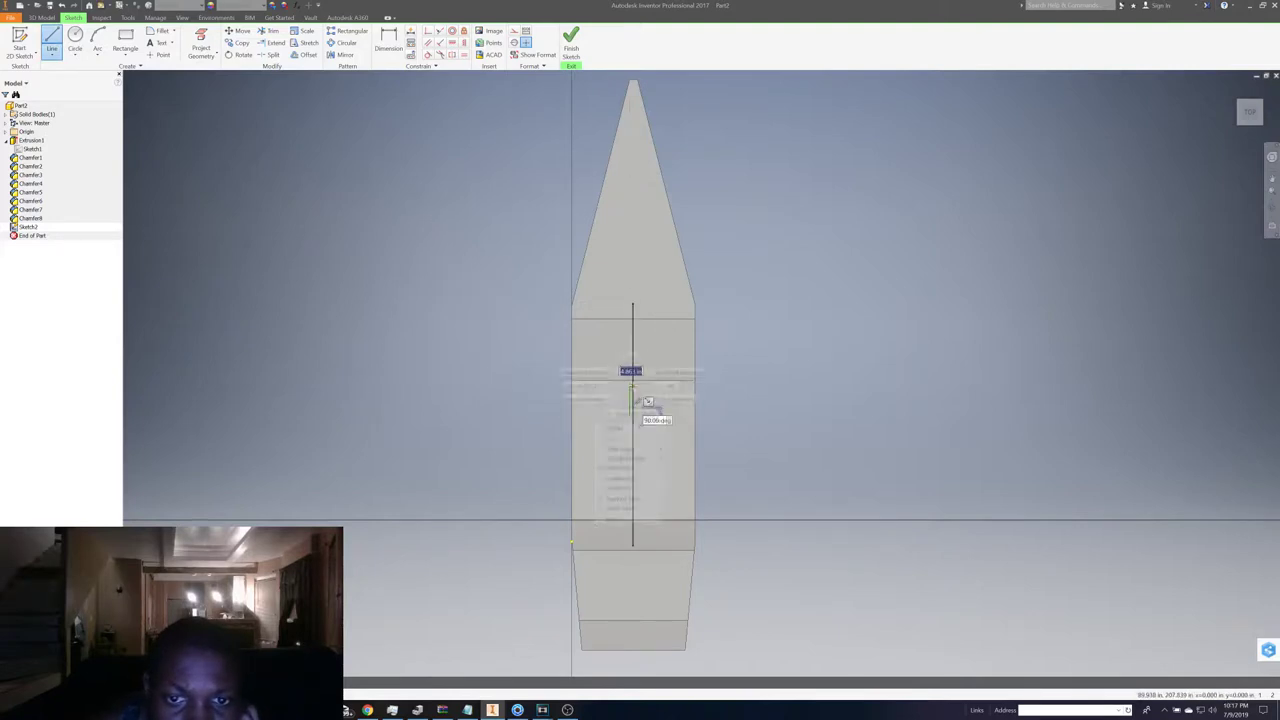
{"action": "scroll", "coordinate": [622, 402], "scroll_direction": "up", "scroll_amount": 3}
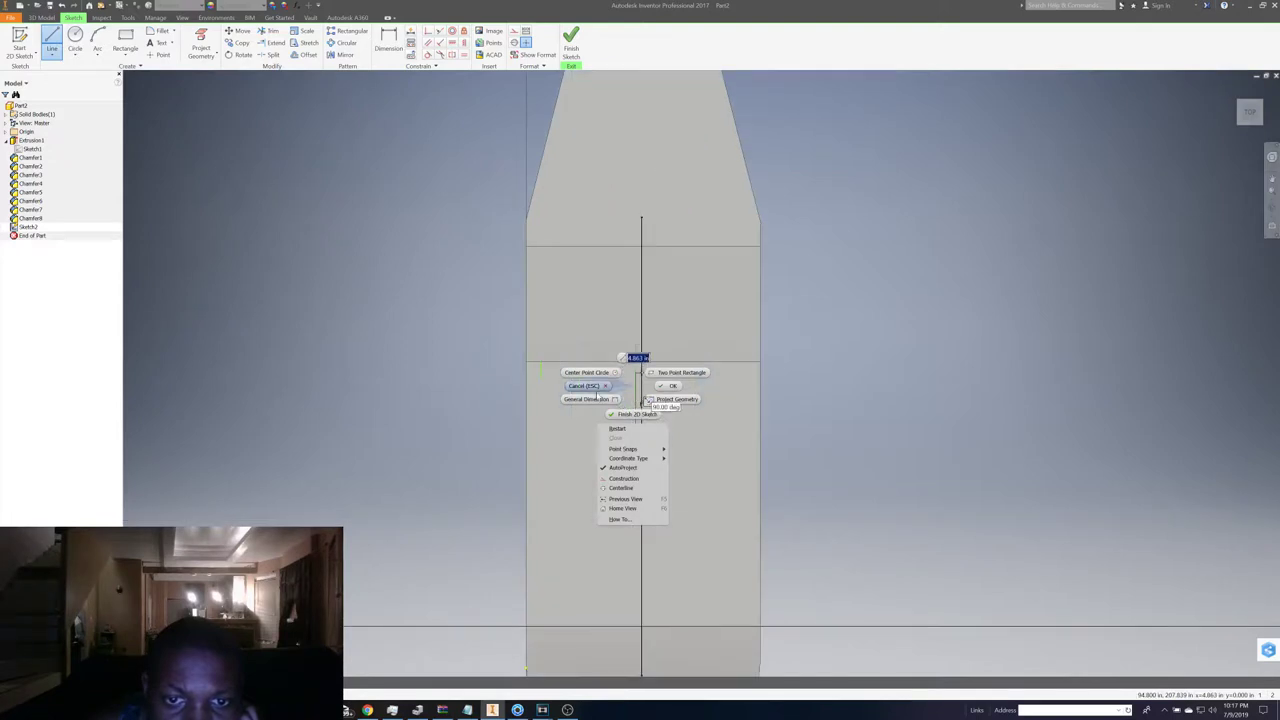
{"action": "key", "text": "Escape"}
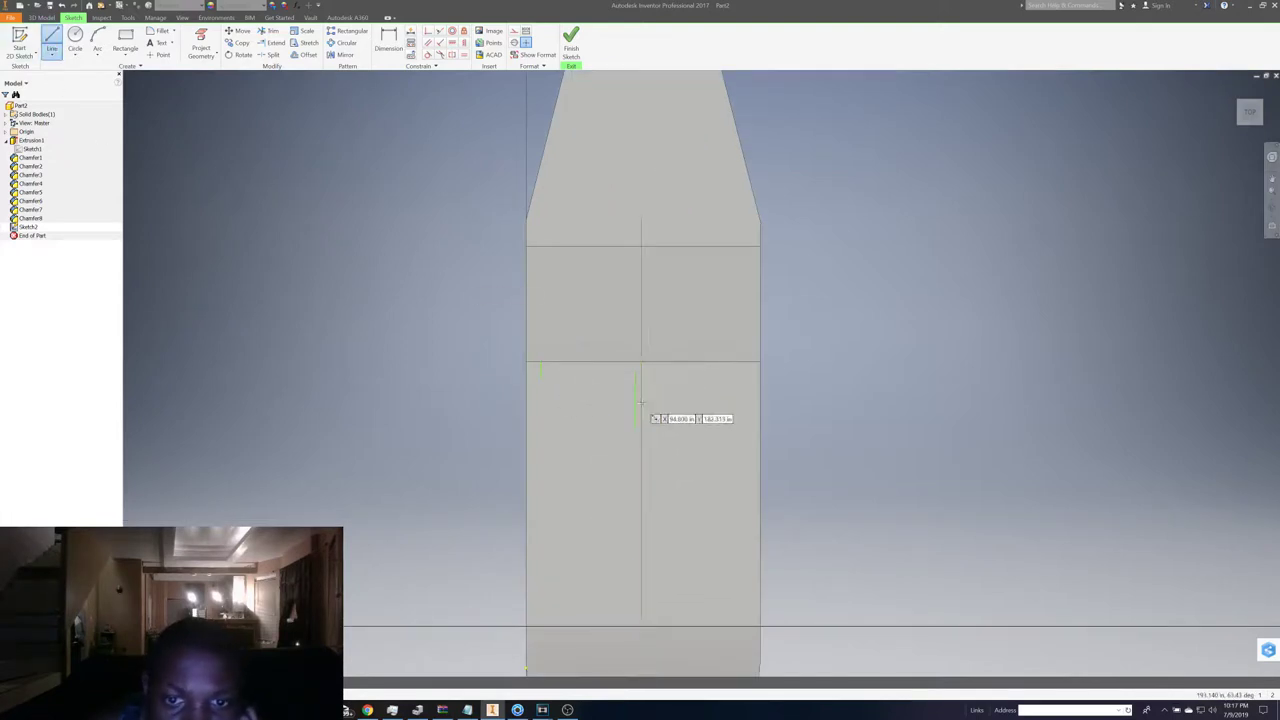
{"action": "left_click", "coordinate": [640, 400]}
{"action": "right_click", "coordinate": [640, 428]}
{"action": "left_click", "coordinate": [697, 442]}
{"action": "key", "text": "Escape"}
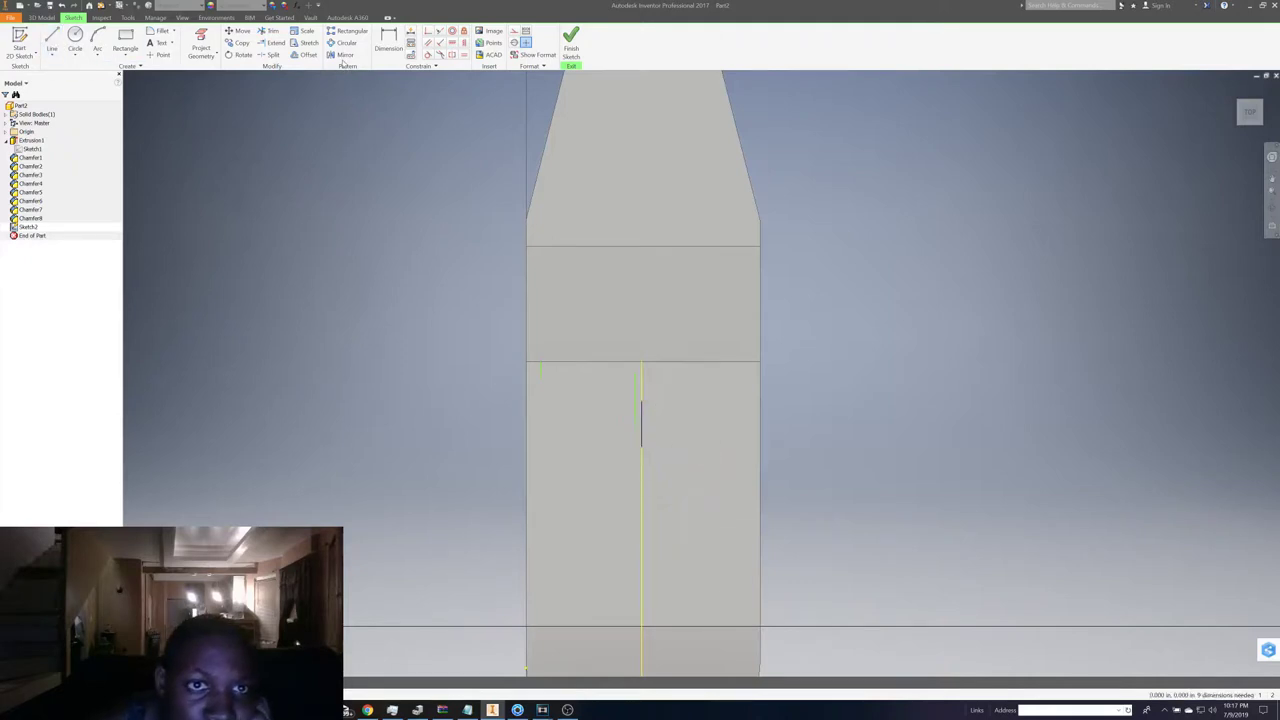
{"action": "left_click", "coordinate": [343, 55]}
- Mirror the left bow edge across the vertical centre line
{"action": "left_click", "coordinate": [551, 191]}
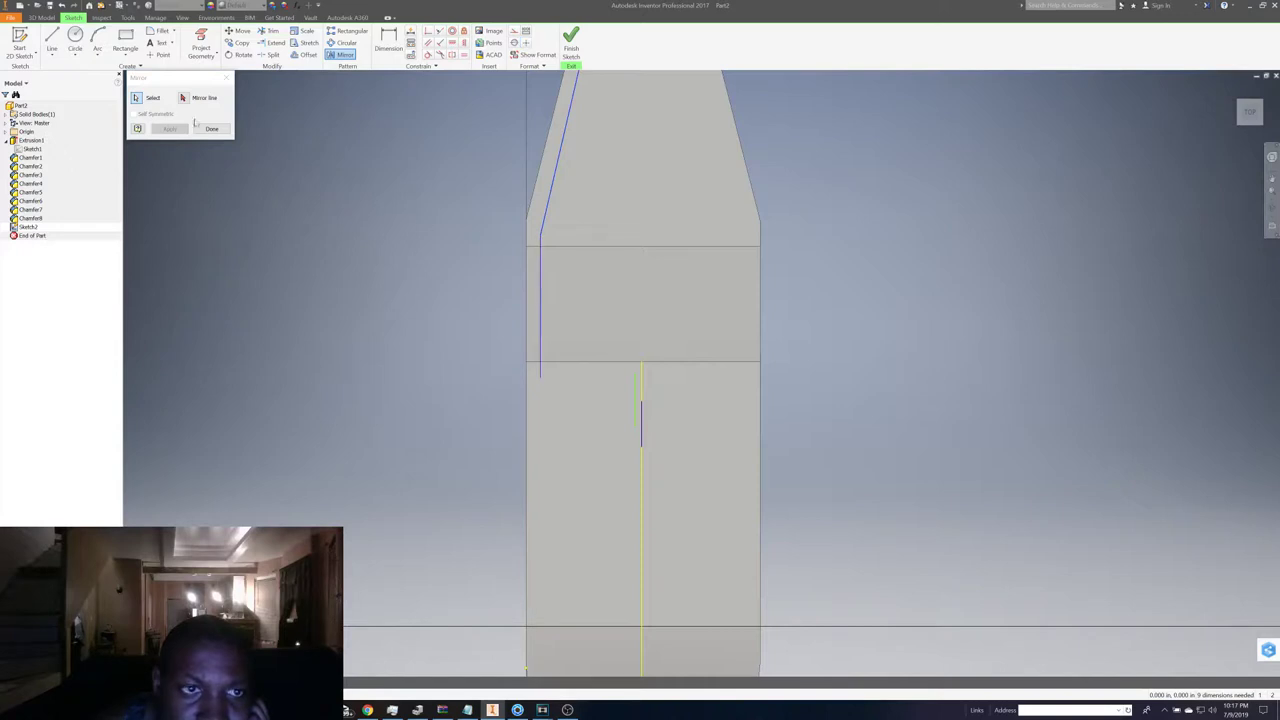
{"action": "left_click", "coordinate": [643, 415]}
{"action": "left_click", "coordinate": [170, 129]}
{"action": "left_click", "coordinate": [211, 129]}
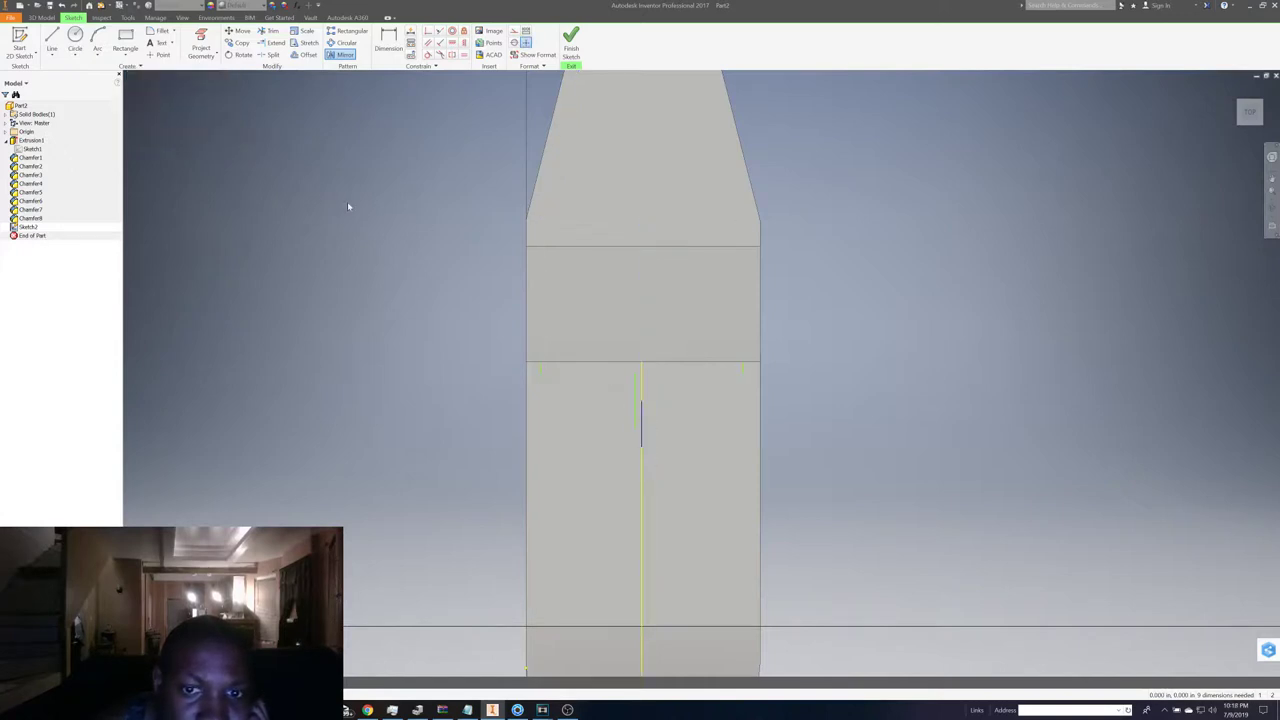
{"action": "scroll", "coordinate": [347, 201], "scroll_direction": "down", "scroll_amount": 2}
- Draw a horizontal line across the hull and finish the sketch
{"action": "left_click", "coordinate": [52, 42]}
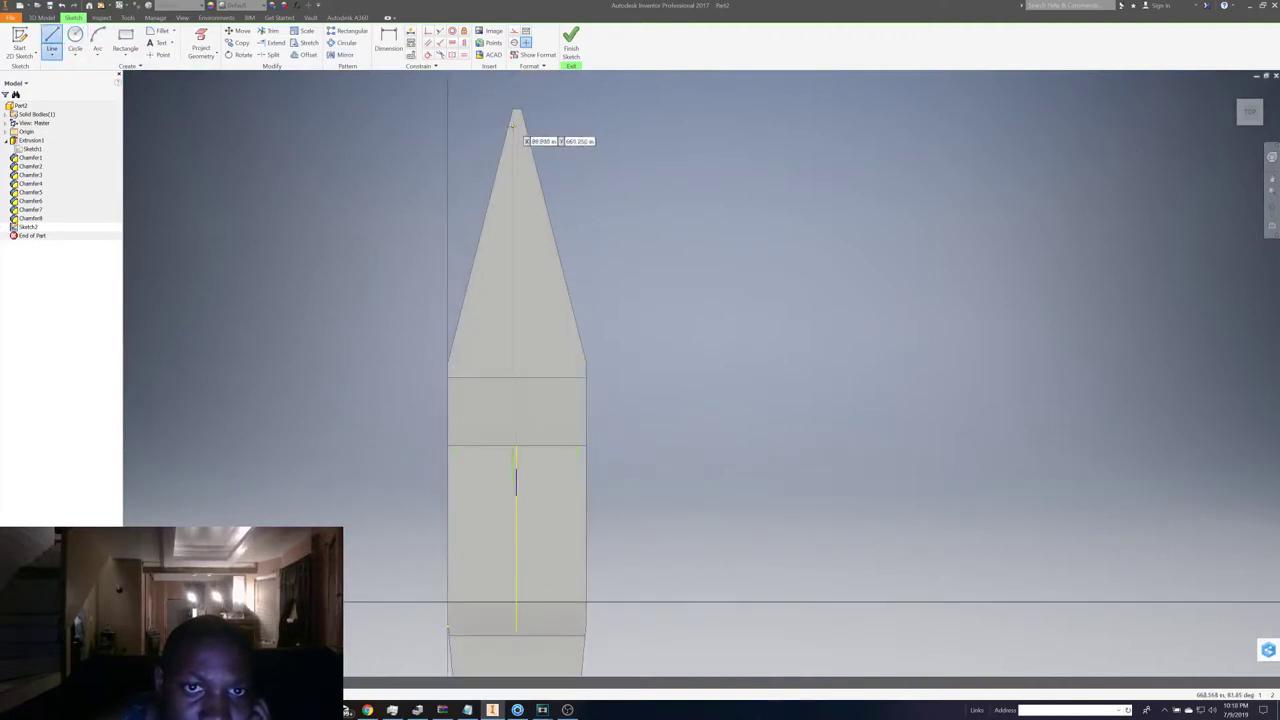
{"action": "left_click", "coordinate": [512, 127]}
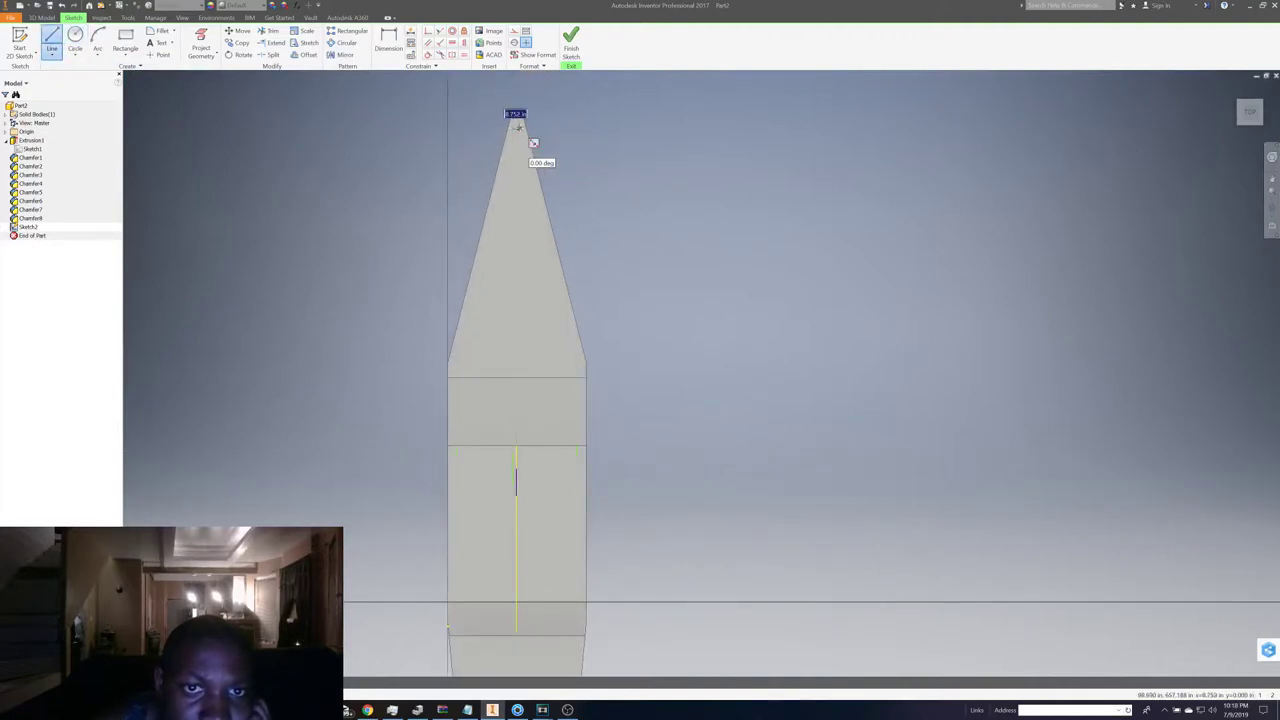
{"action": "key", "text": "Escape"}
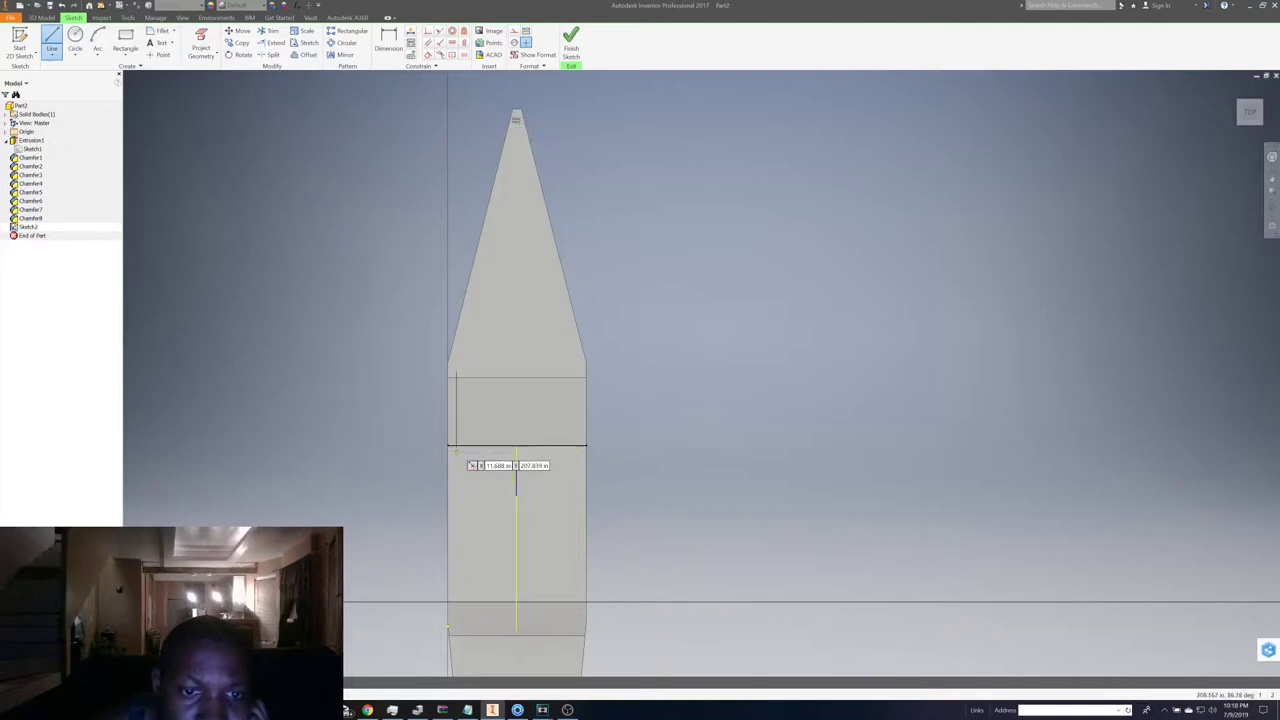
{"action": "left_click", "coordinate": [456, 454]}
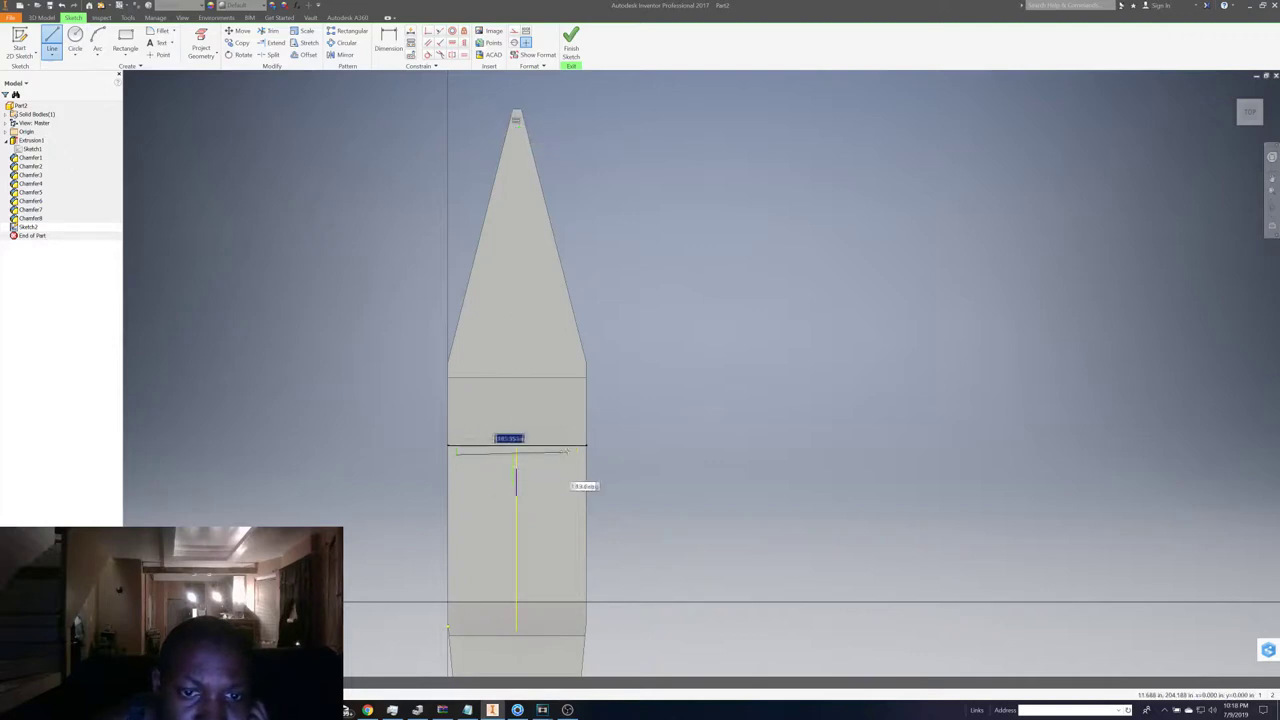
{"action": "left_click", "coordinate": [585, 447]}
{"action": "right_click", "coordinate": [692, 442]}
{"action": "left_click", "coordinate": [724, 435]}
{"action": "left_click", "coordinate": [575, 50]}
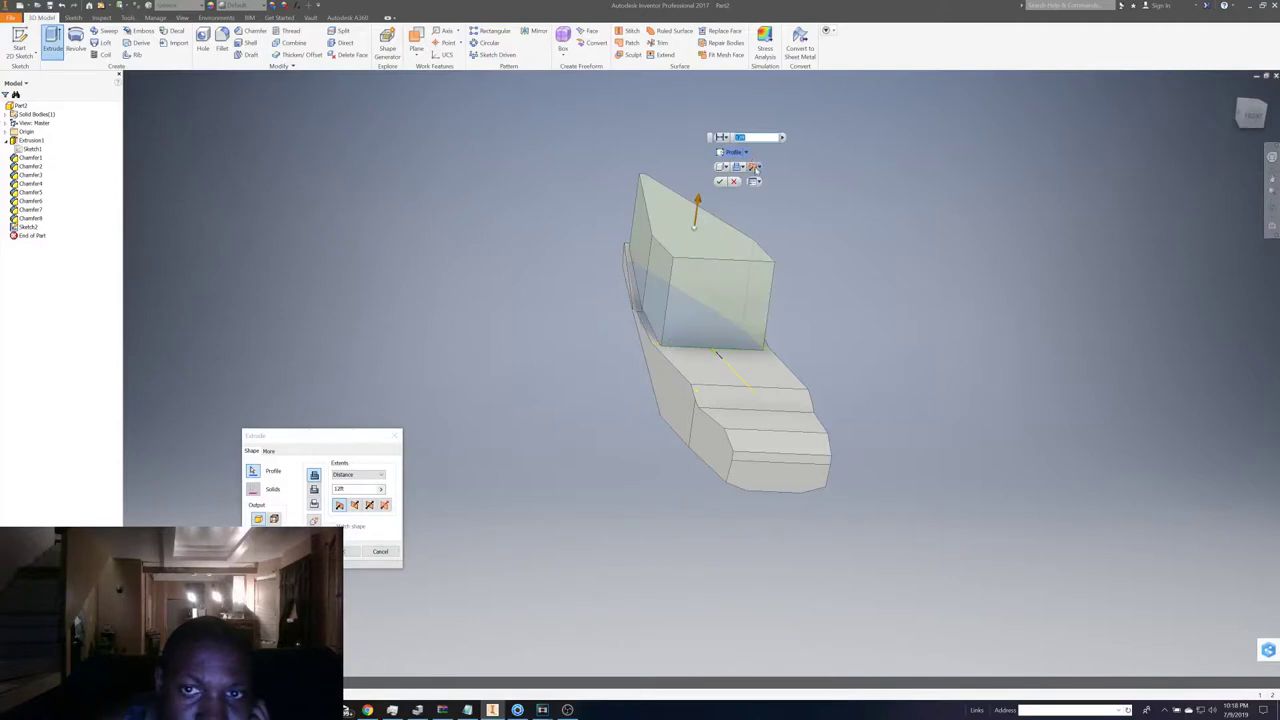
- Set the extrusion to Cut, direct it into the hull, and create Extrusion2
{"action": "left_click", "coordinate": [755, 167]}
{"action": "left_click", "coordinate": [741, 167]}
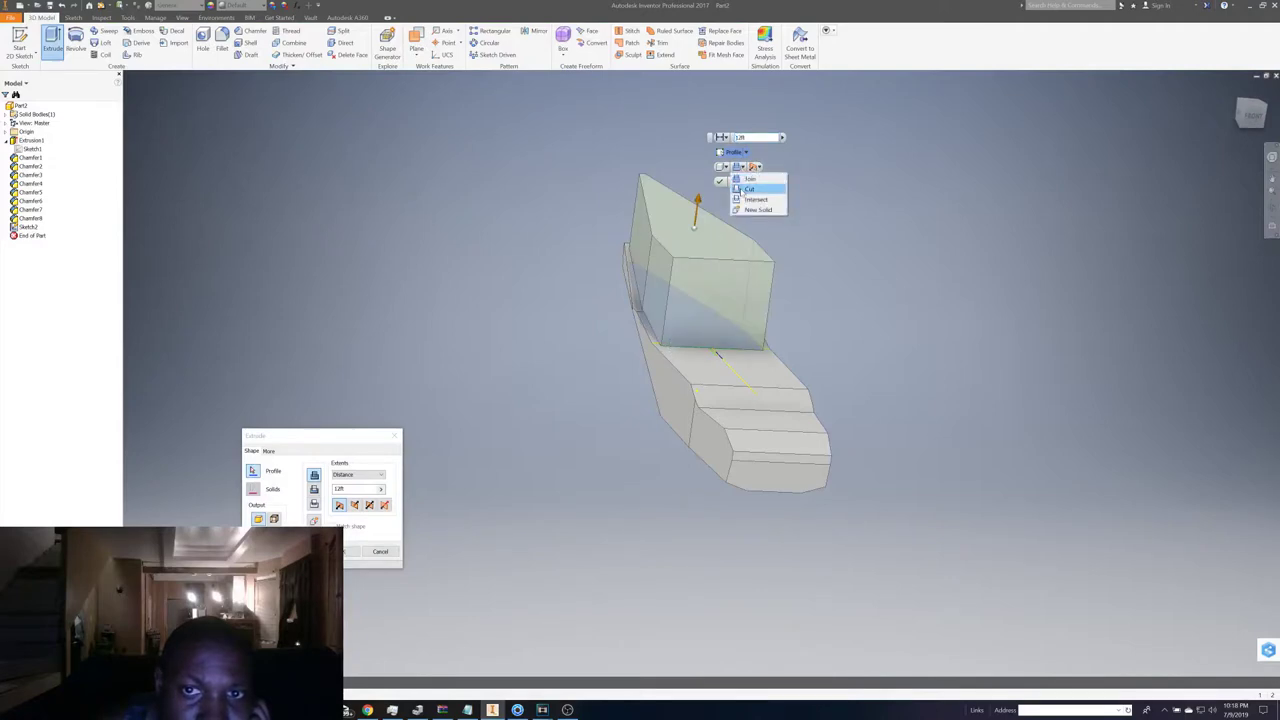
{"action": "left_click", "coordinate": [747, 189]}
{"action": "left_click", "coordinate": [755, 167]}
{"action": "left_click", "coordinate": [752, 195]}
{"action": "left_click", "coordinate": [755, 167]}
{"action": "left_click", "coordinate": [756, 180]}
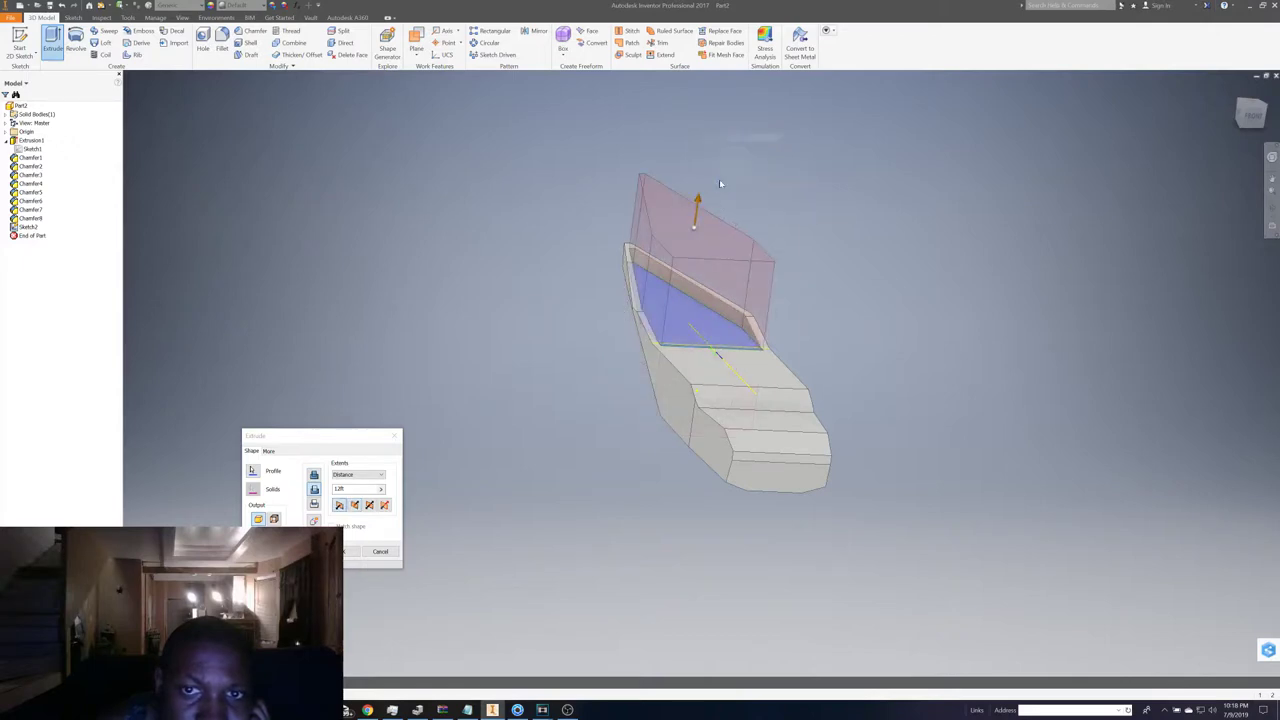
{"action": "key", "text": "Return"}
{"action": "left_click_drag", "start_coordinate": [1258, 122], "coordinate": [1240, 118]}
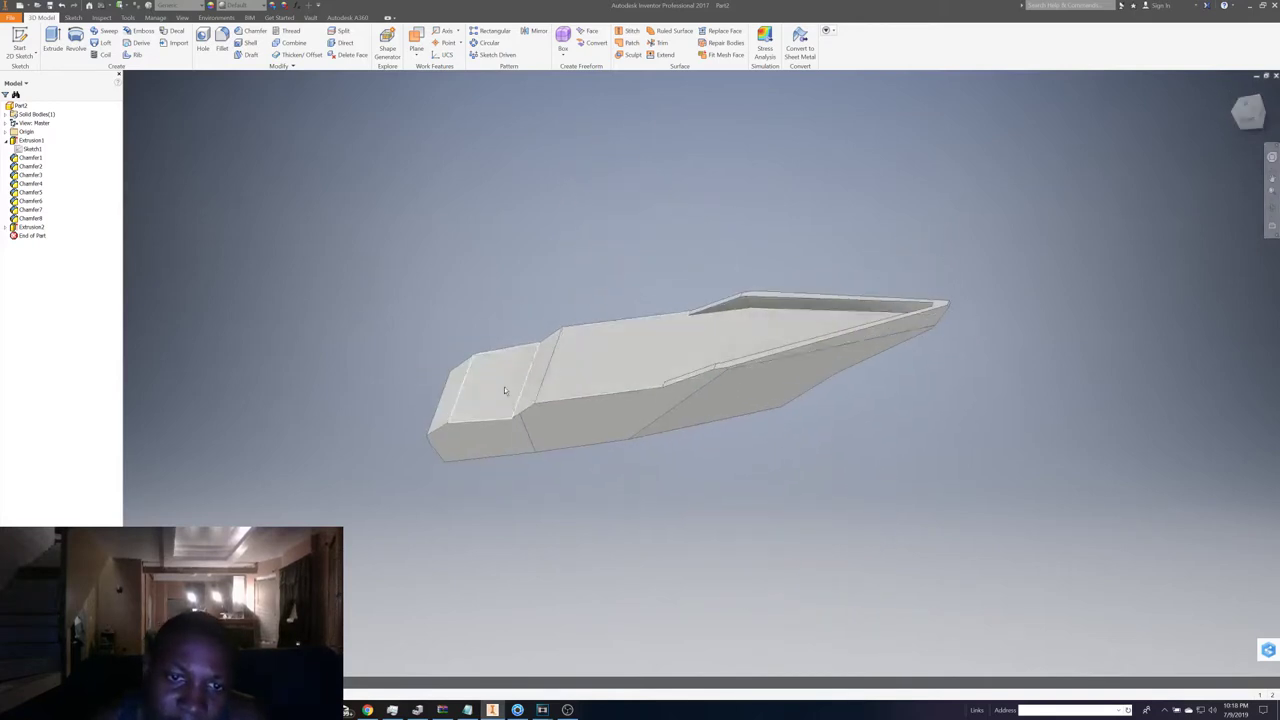
- Orbit to look down into the deck cavity and open a new sketch on its floor
{"action": "mouse_move", "coordinate": [1248, 112]}
{"action": "left_click_drag", "start_coordinate": [1246, 118], "coordinate": [1248, 114]}
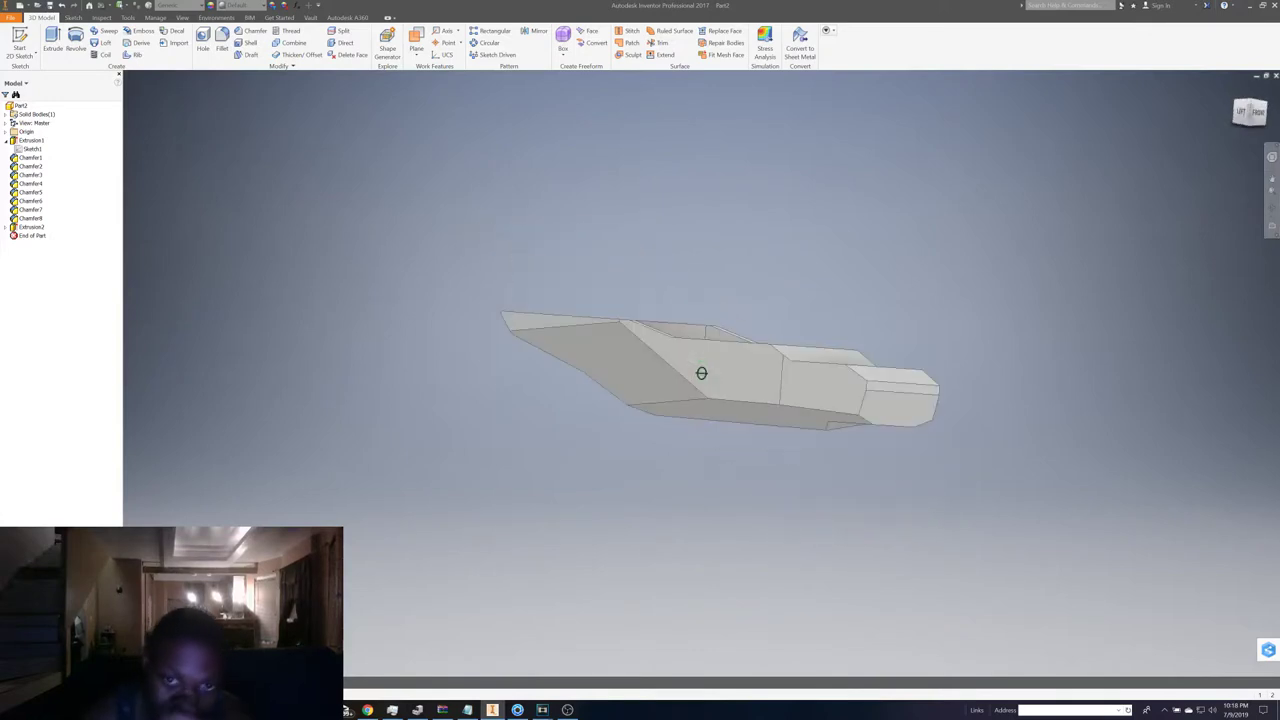
{"action": "left_click_drag", "start_coordinate": [1248, 114], "coordinate": [1248, 112]}
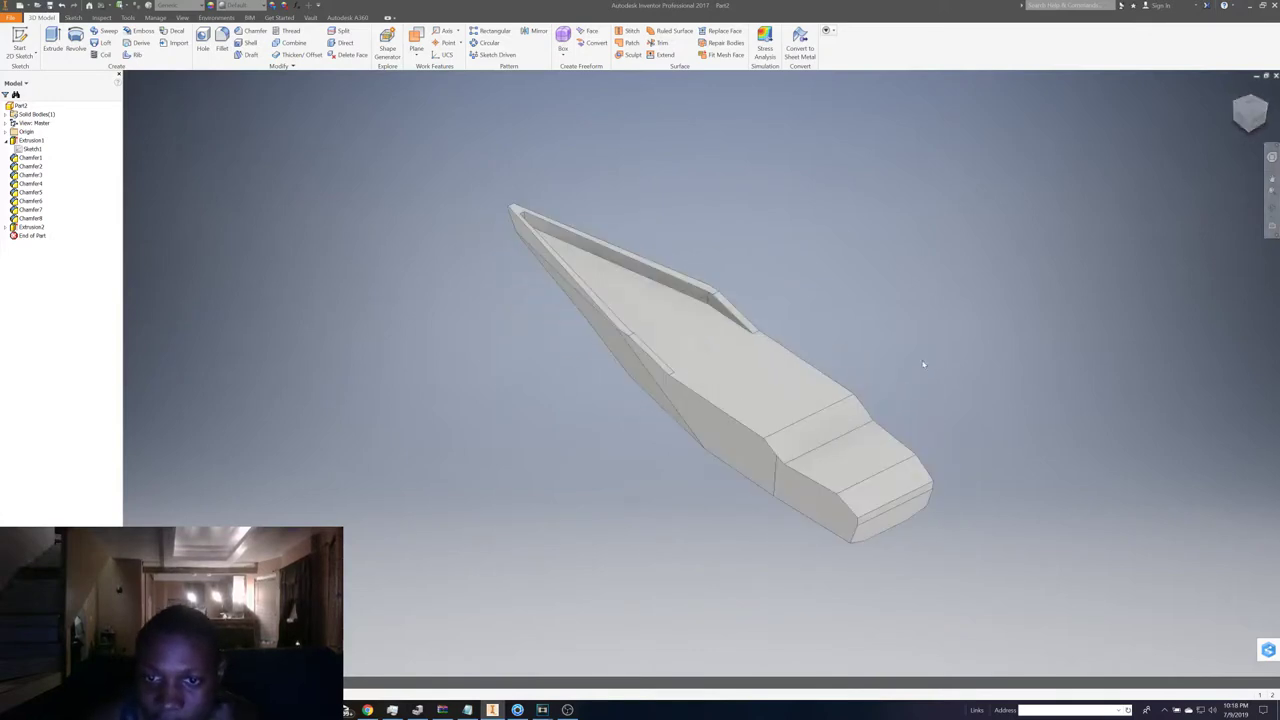
{"action": "right_click", "coordinate": [811, 414]}
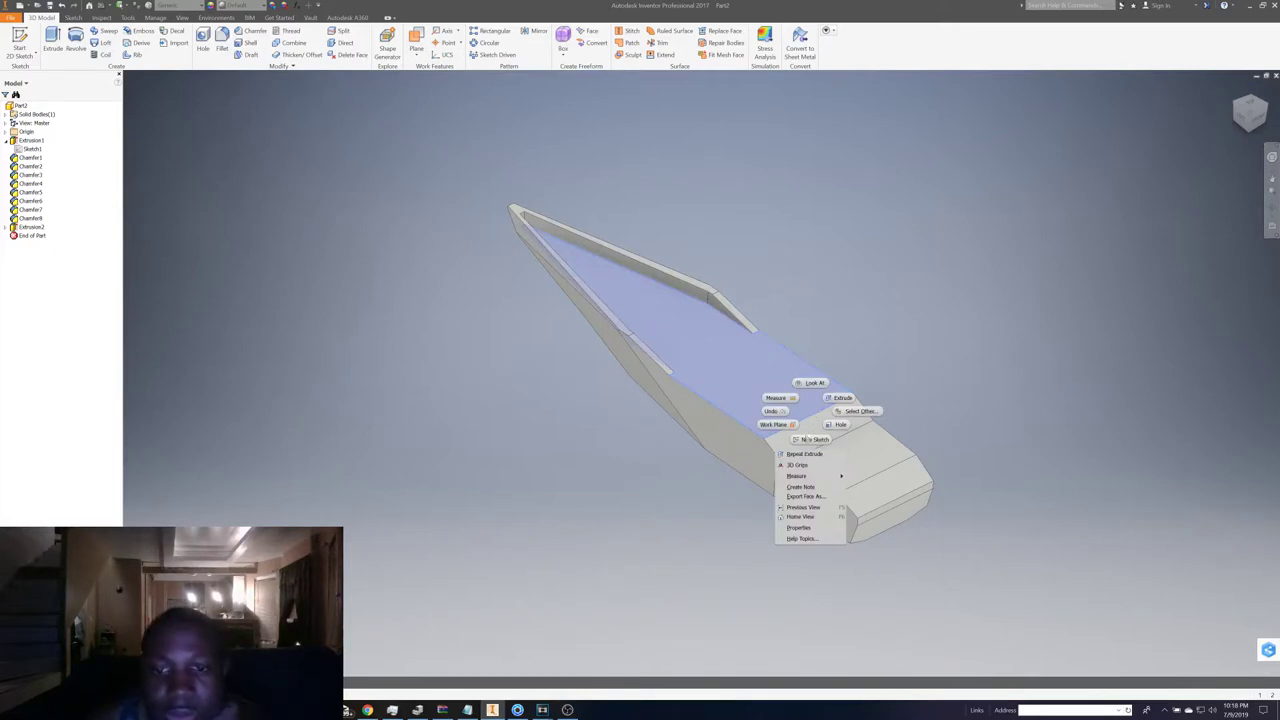
{"action": "left_click", "coordinate": [805, 441]}
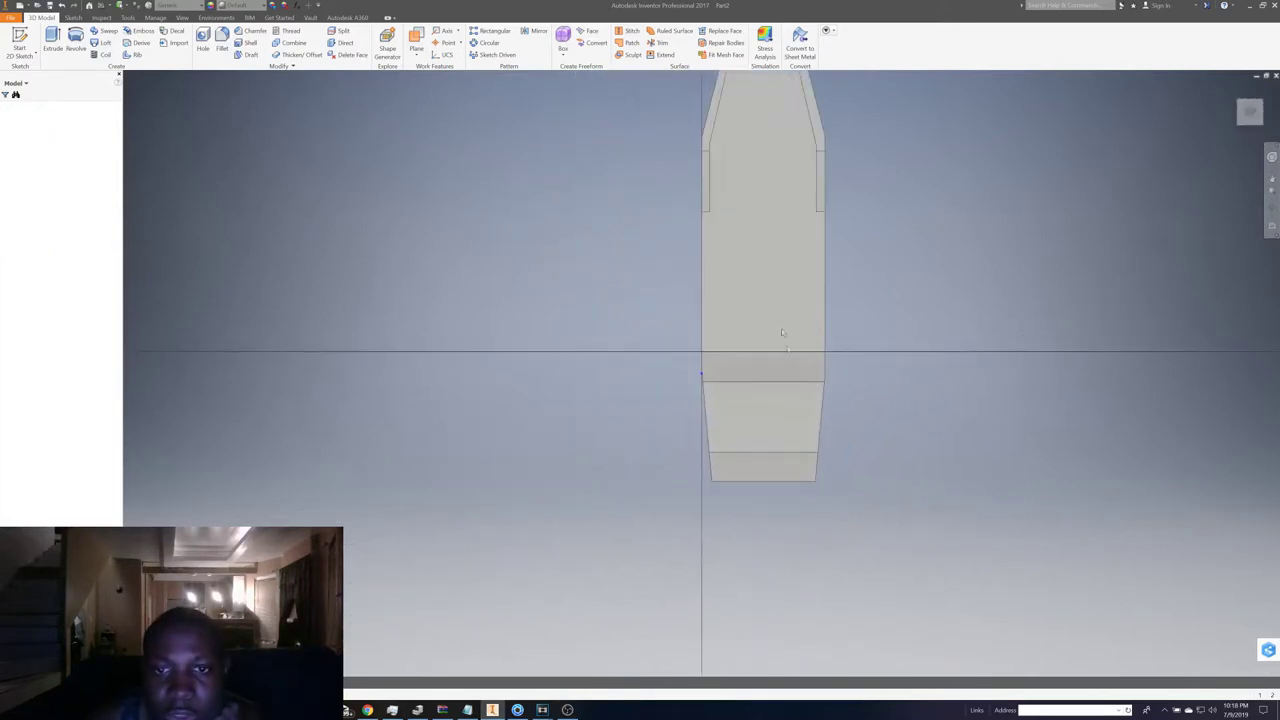
- Discard a stray angled line, then begin a vertical line down the cavity floor's centre
{"action": "middle_click_drag", "start_coordinate": [597, 361], "coordinate": [476, 392]}
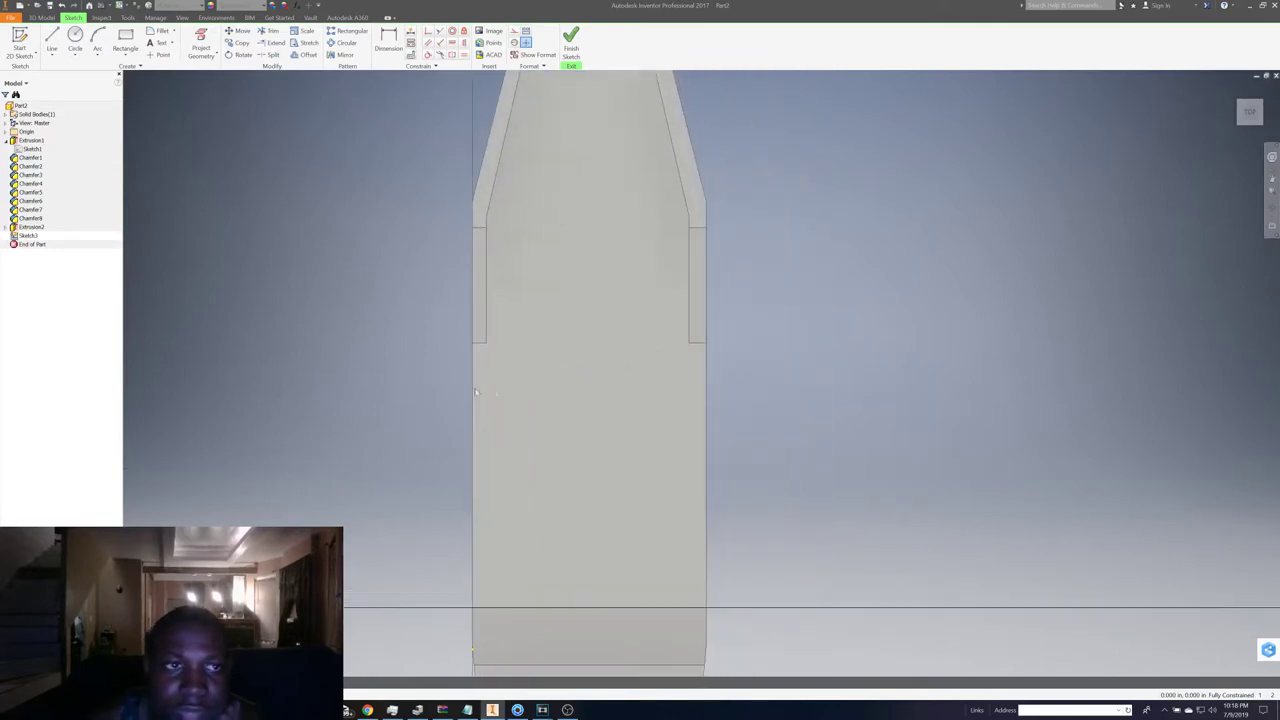
{"action": "left_click", "coordinate": [52, 42]}
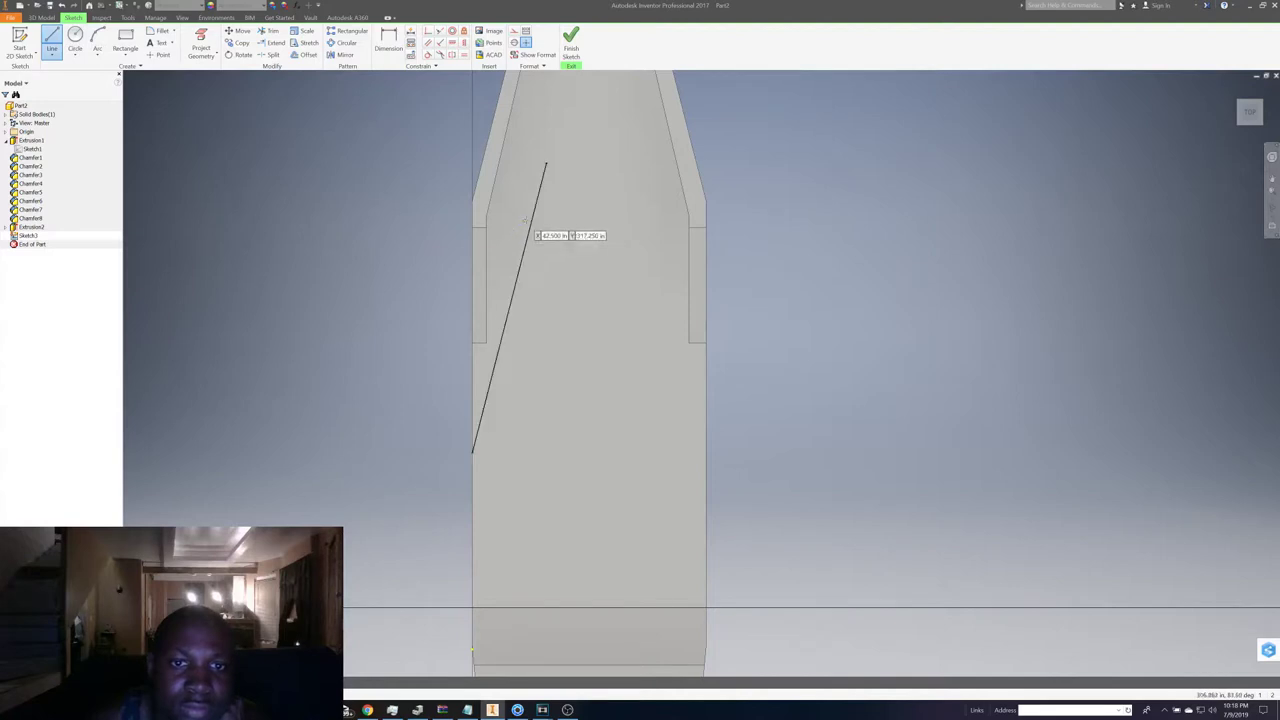
{"action": "left_click", "coordinate": [530, 217]}
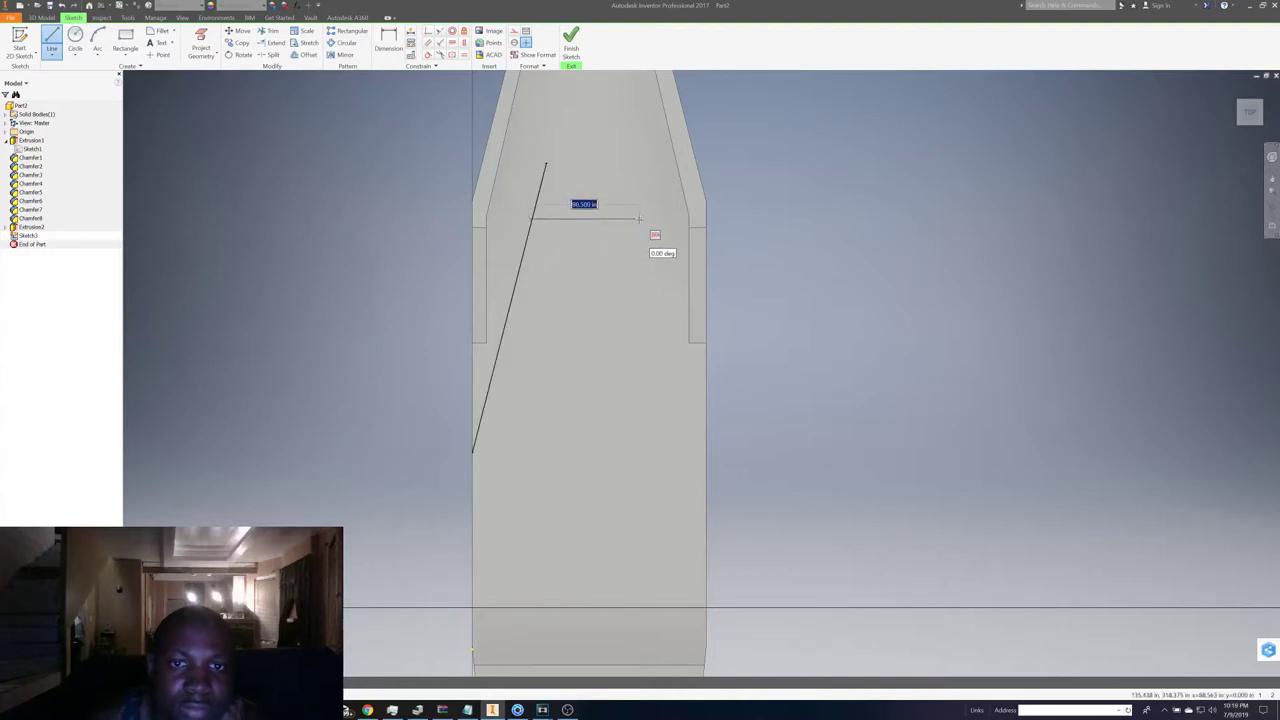
{"action": "right_click", "coordinate": [608, 240]}
{"action": "left_click", "coordinate": [625, 265]}
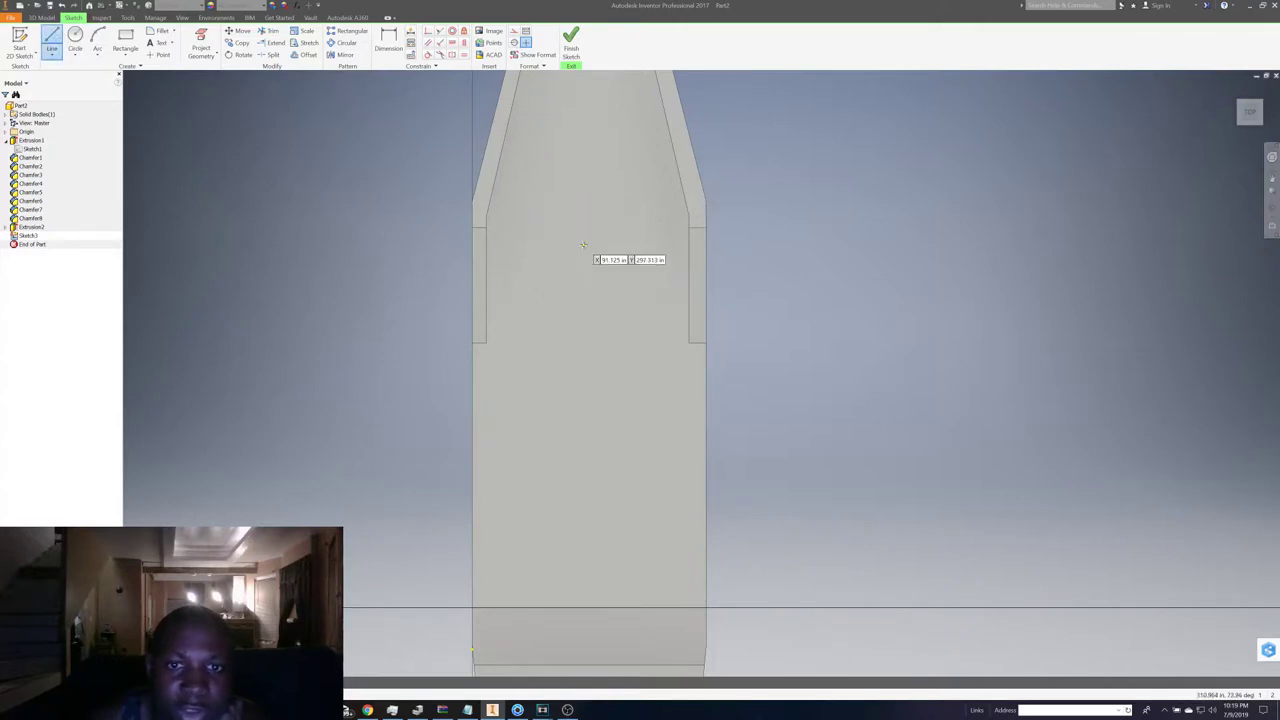
{"action": "left_click", "coordinate": [588, 198]}
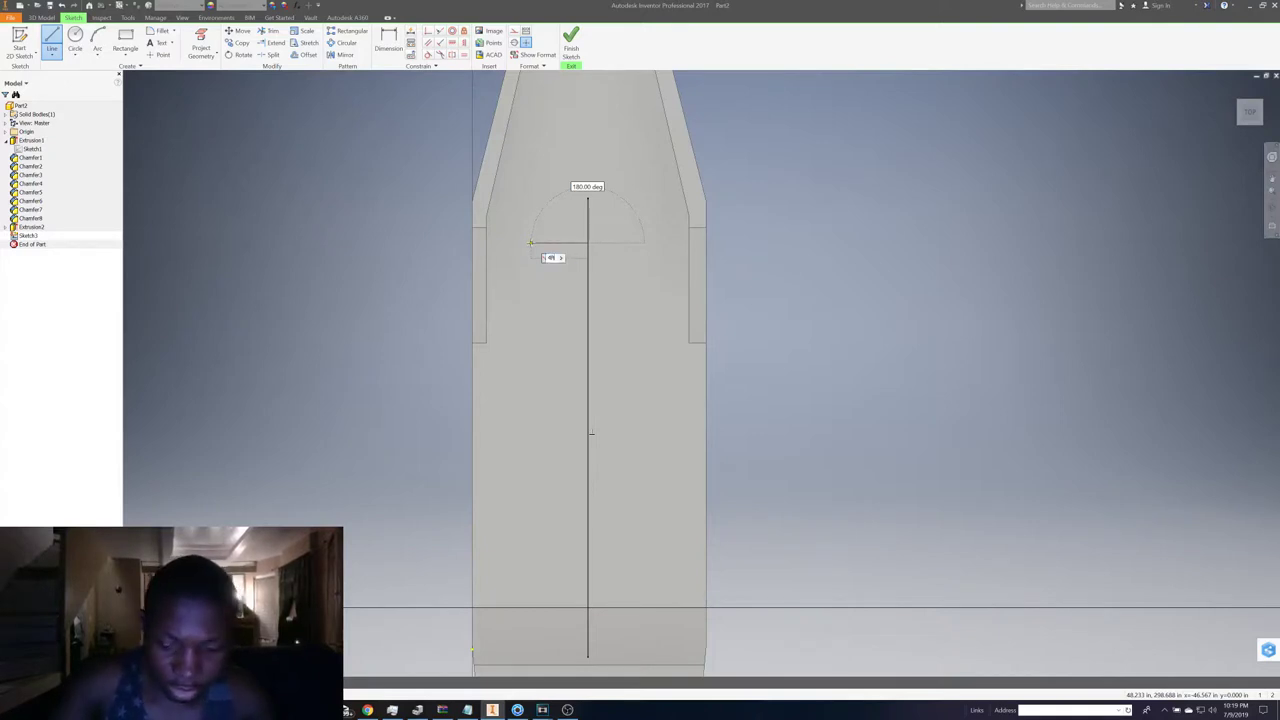
- Apply the 48 length to the centre-line segment and end the line
{"action": "key", "text": "Tab"}
{"action": "right_click", "coordinate": [506, 268]}
{"action": "left_click", "coordinate": [75, 40]}
- Draw a horizontal line leftward and a vertical line downward beside the centre line
{"action": "left_click", "coordinate": [52, 40]}
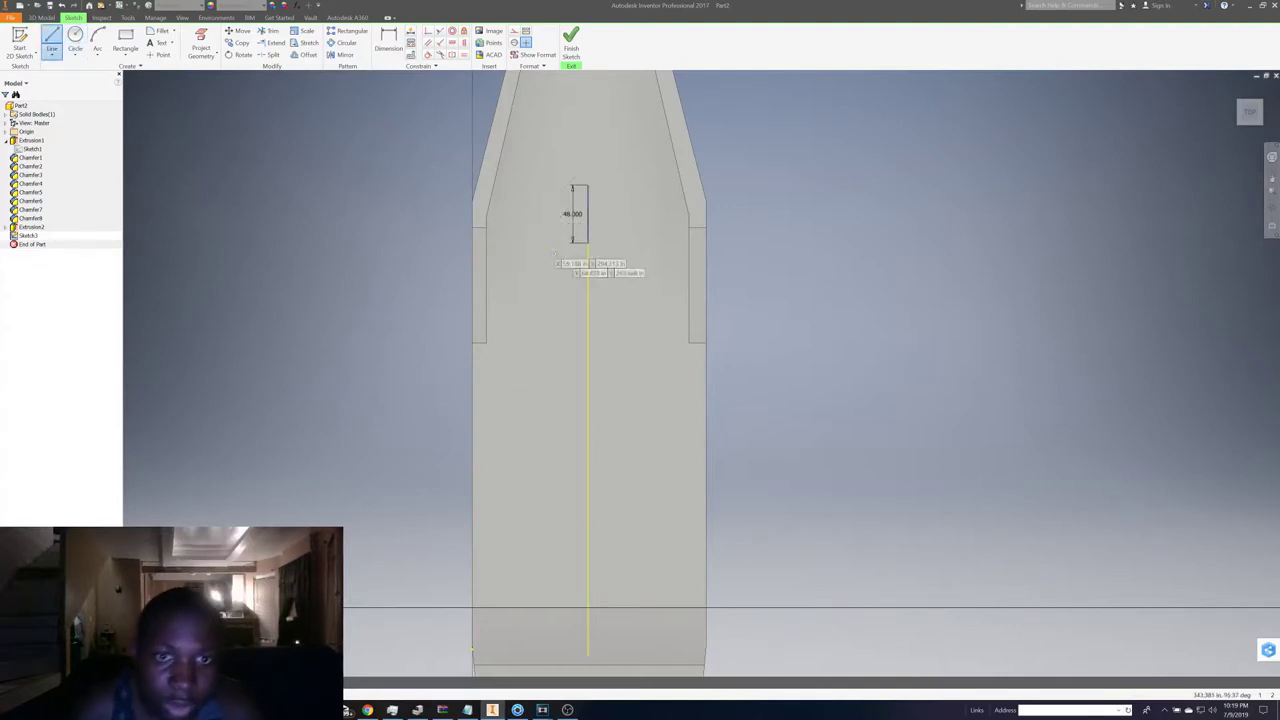
{"action": "left_click", "coordinate": [587, 242]}
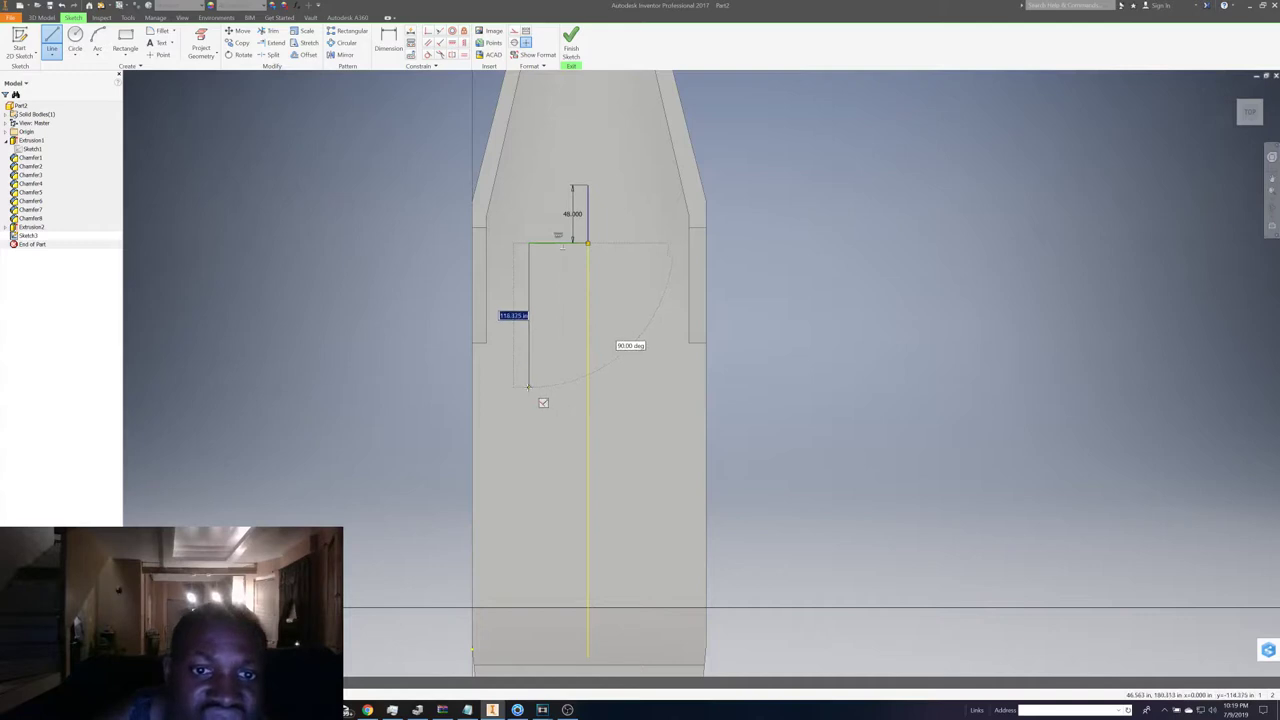
{"action": "middle_click_drag", "start_coordinate": [527, 395], "coordinate": [528, 325]}
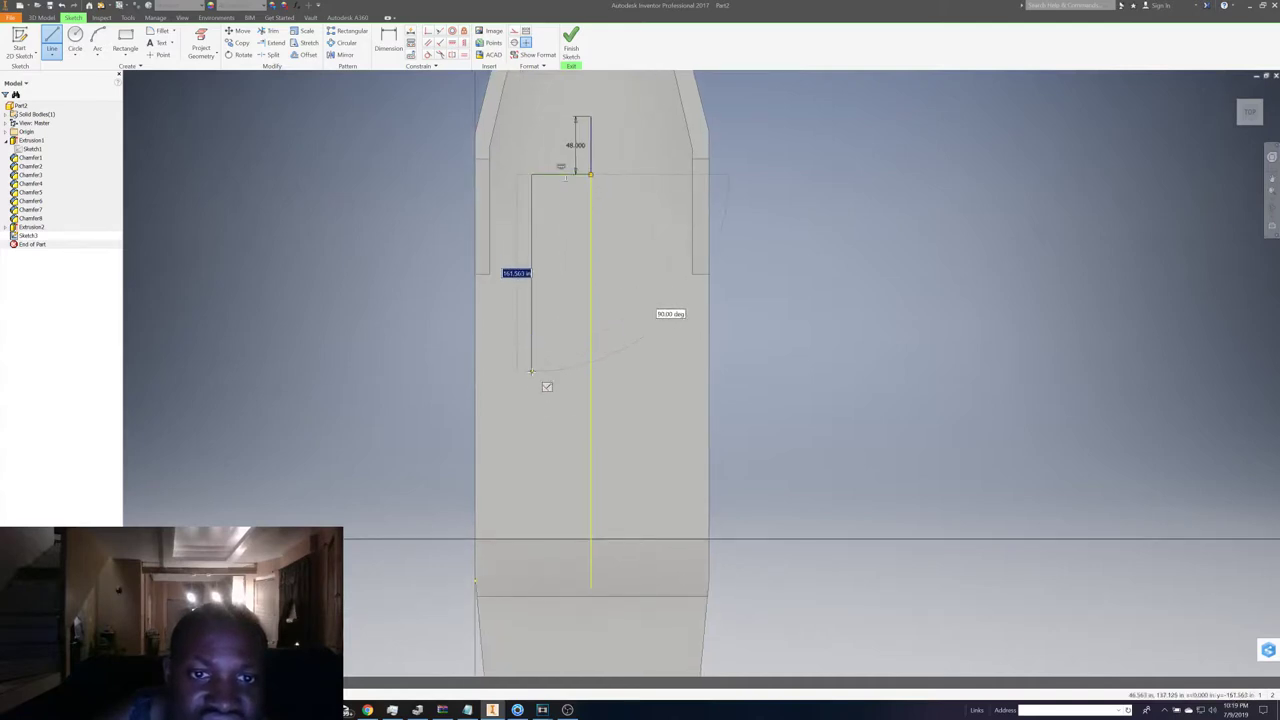
{"action": "left_click", "coordinate": [531, 371]}
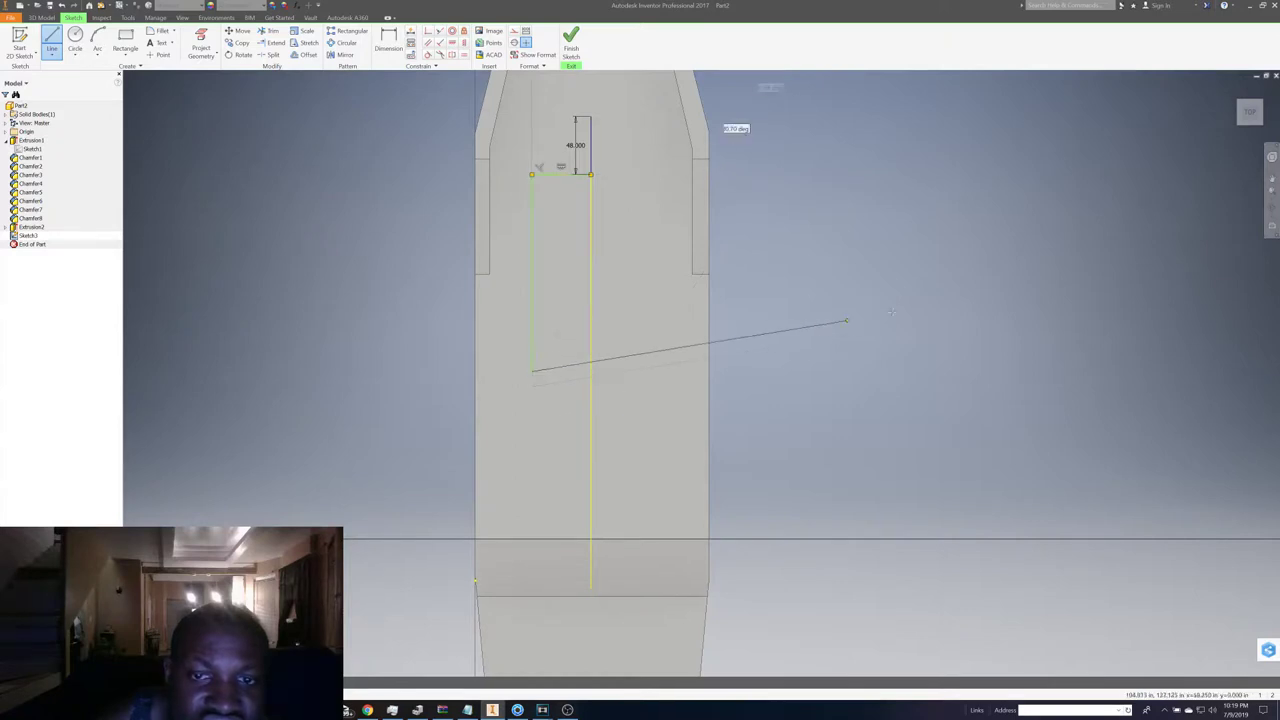
{"action": "right_click", "coordinate": [870, 295]}
{"action": "left_click", "coordinate": [914, 277]}
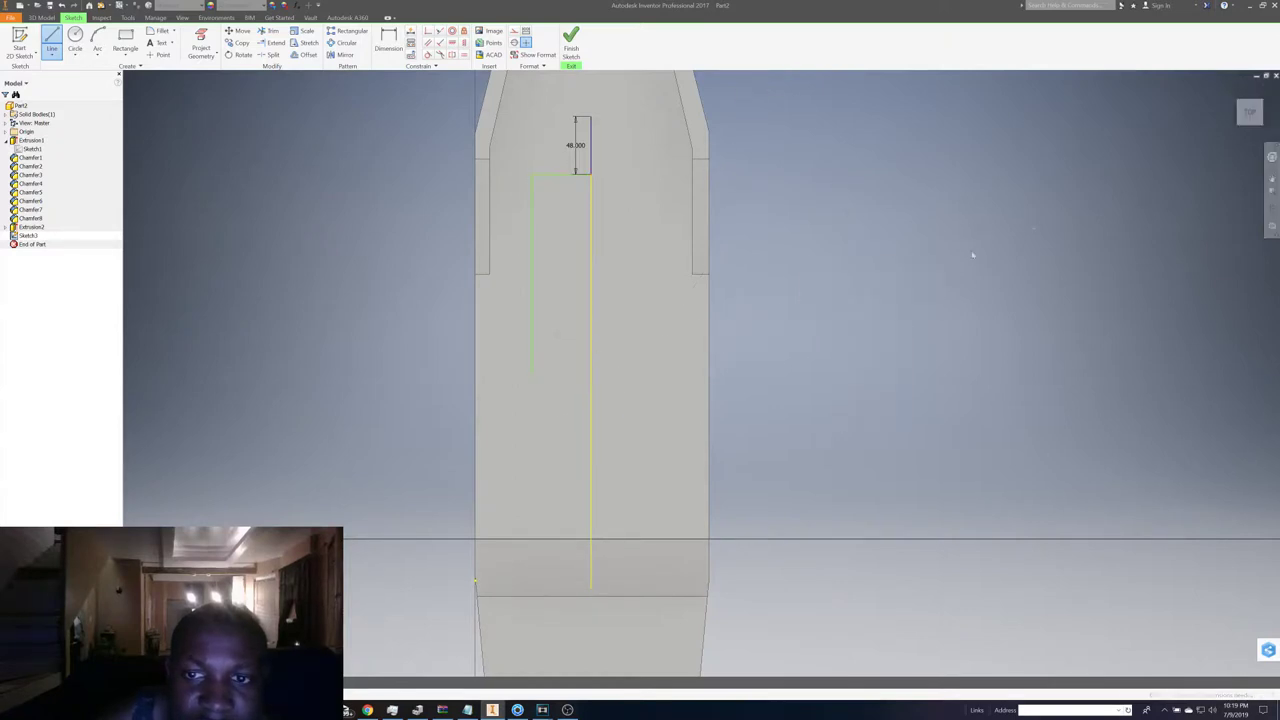
{"action": "mouse_move", "coordinate": [1249, 117]}
{"action": "left_mouse_down"}
{"action": "mouse_move", "coordinate": [1277, 110]}
{"action": "mouse_move", "coordinate": [612, 334]}
{"action": "left_mouse_up"}
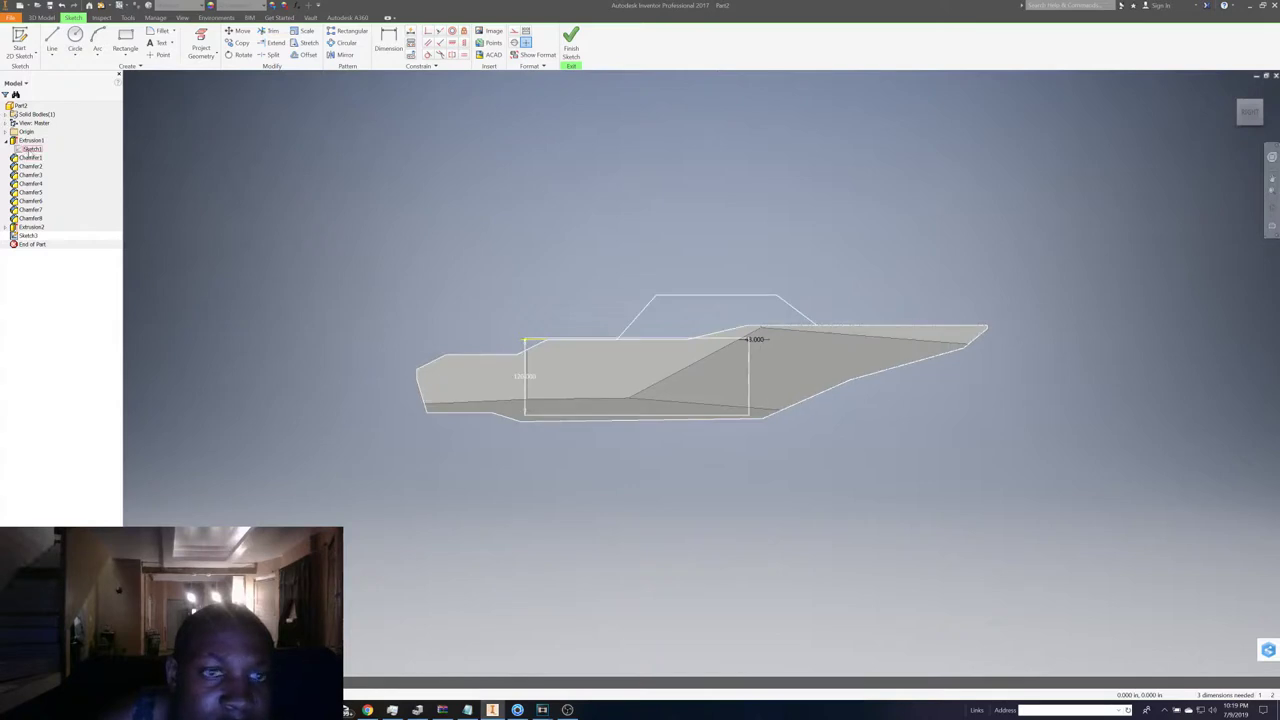
- Toggle Sketch1's visibility and extend the top cavity-sketch line leftward
{"action": "right_click", "coordinate": [31, 149]}
{"action": "left_click", "coordinate": [49, 245]}
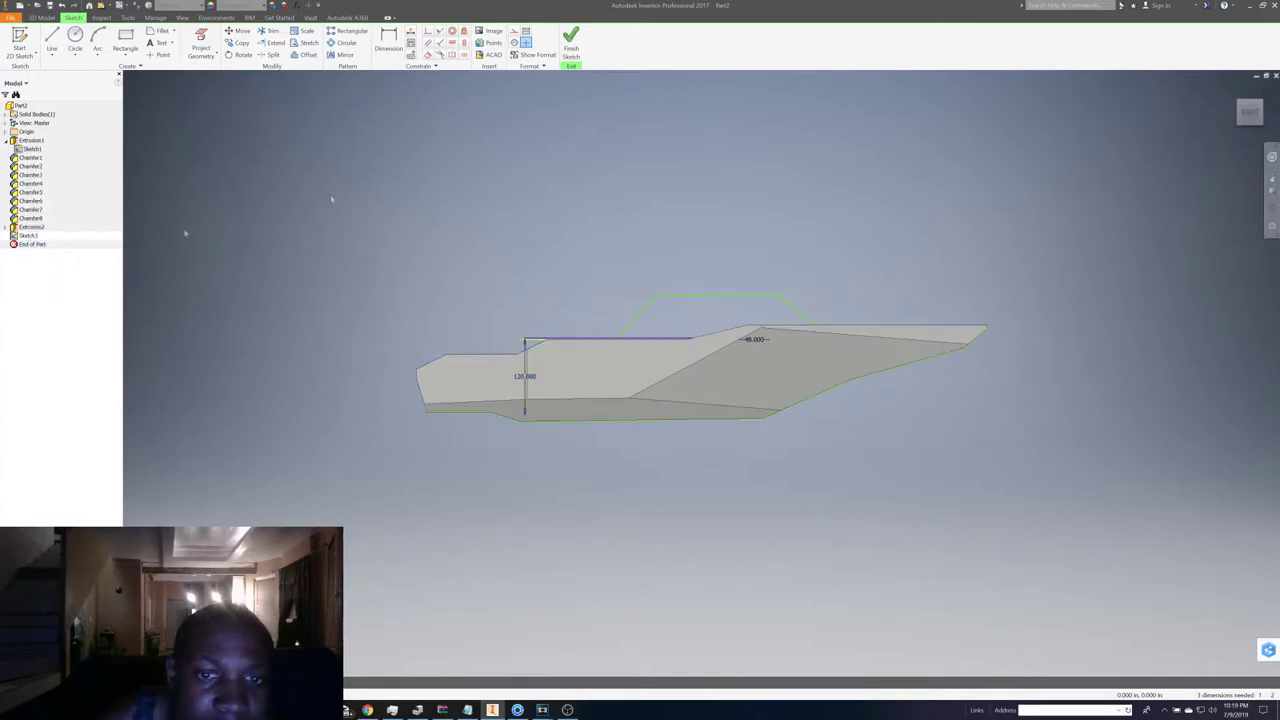
{"action": "middle_click_drag", "start_coordinate": [1137, 129], "coordinate": [727, 235], "text": "shift"}
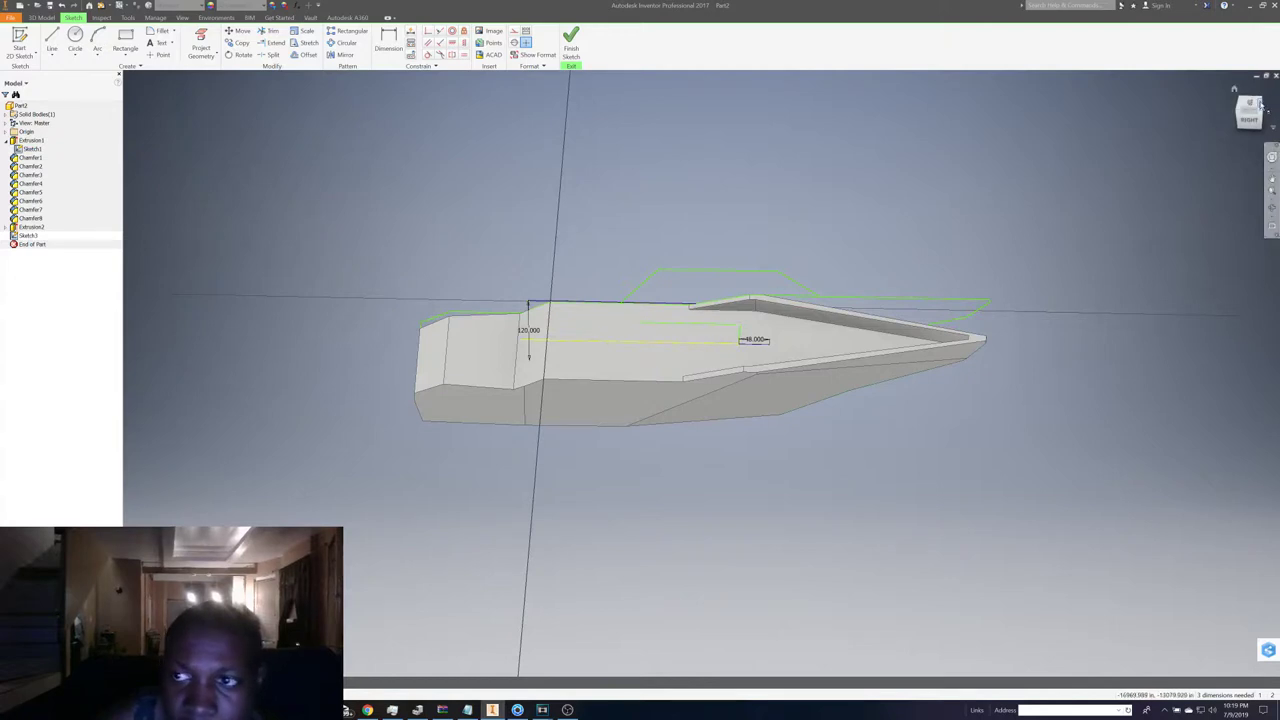
{"action": "left_click", "coordinate": [1252, 106]}
{"action": "scroll", "coordinate": [594, 340], "scroll_direction": "up", "scroll_amount": 4}
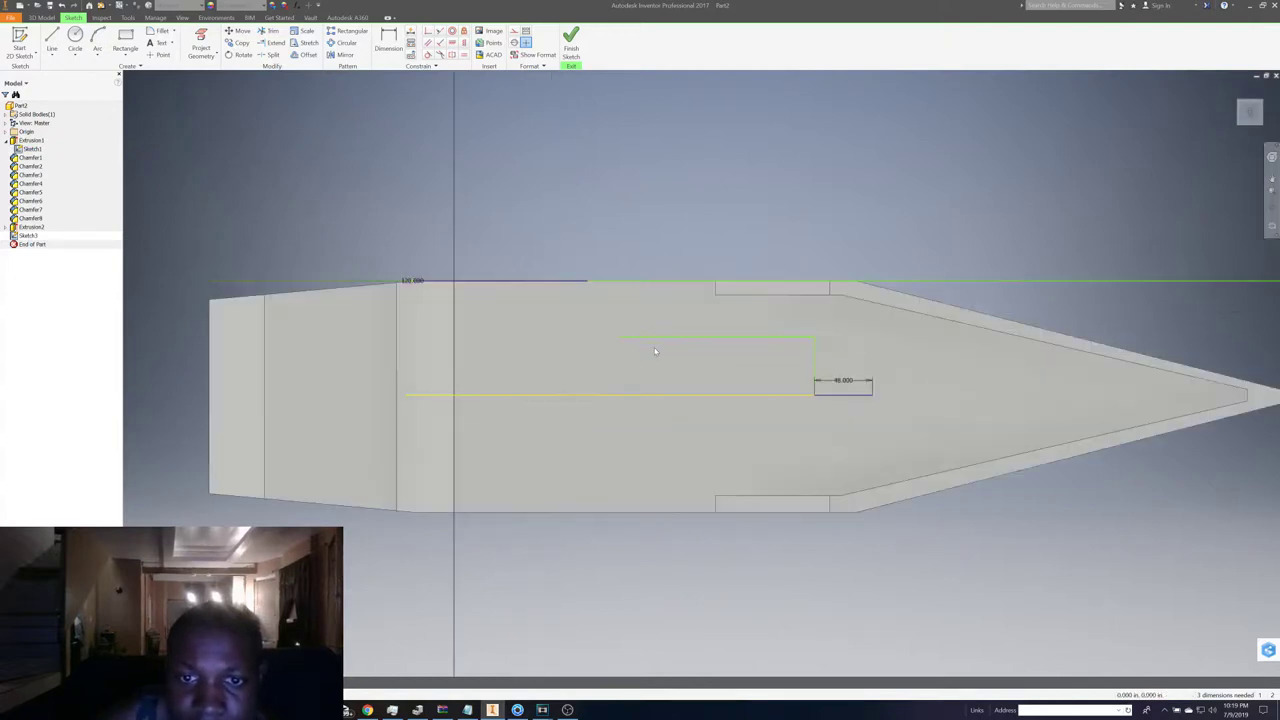
{"action": "left_click", "coordinate": [588, 328]}
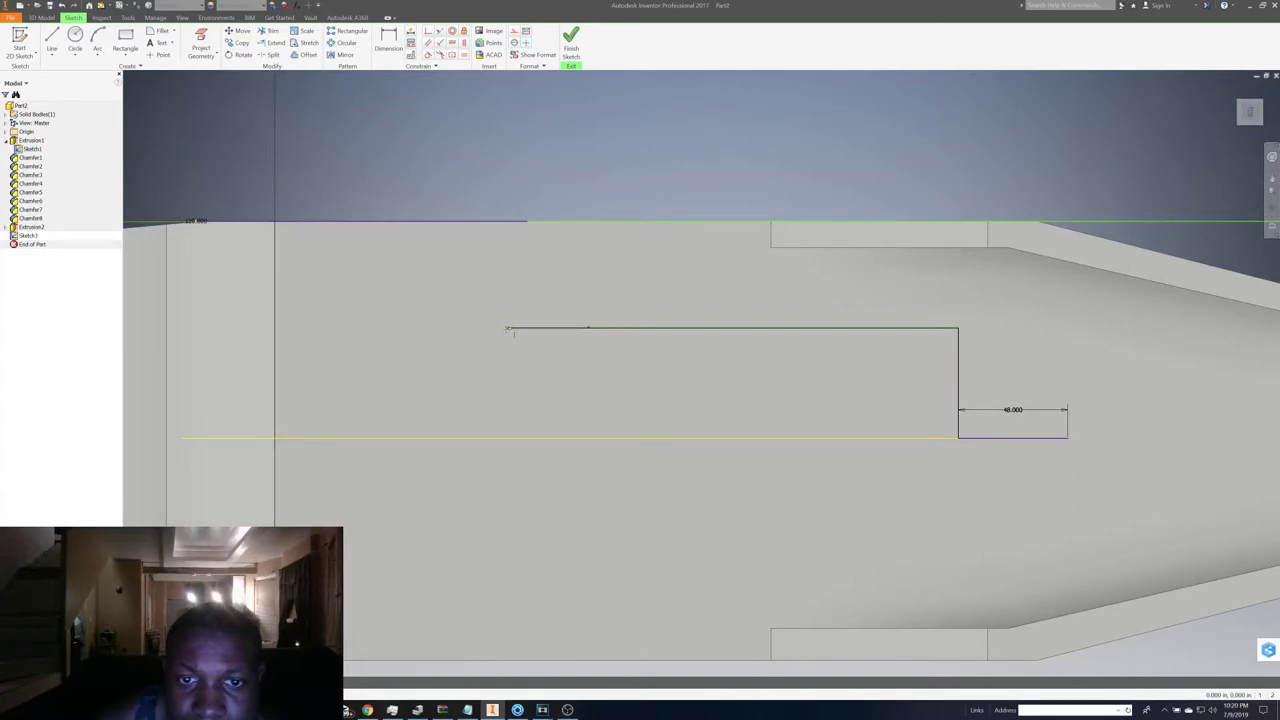
{"action": "left_click", "coordinate": [508, 329]}
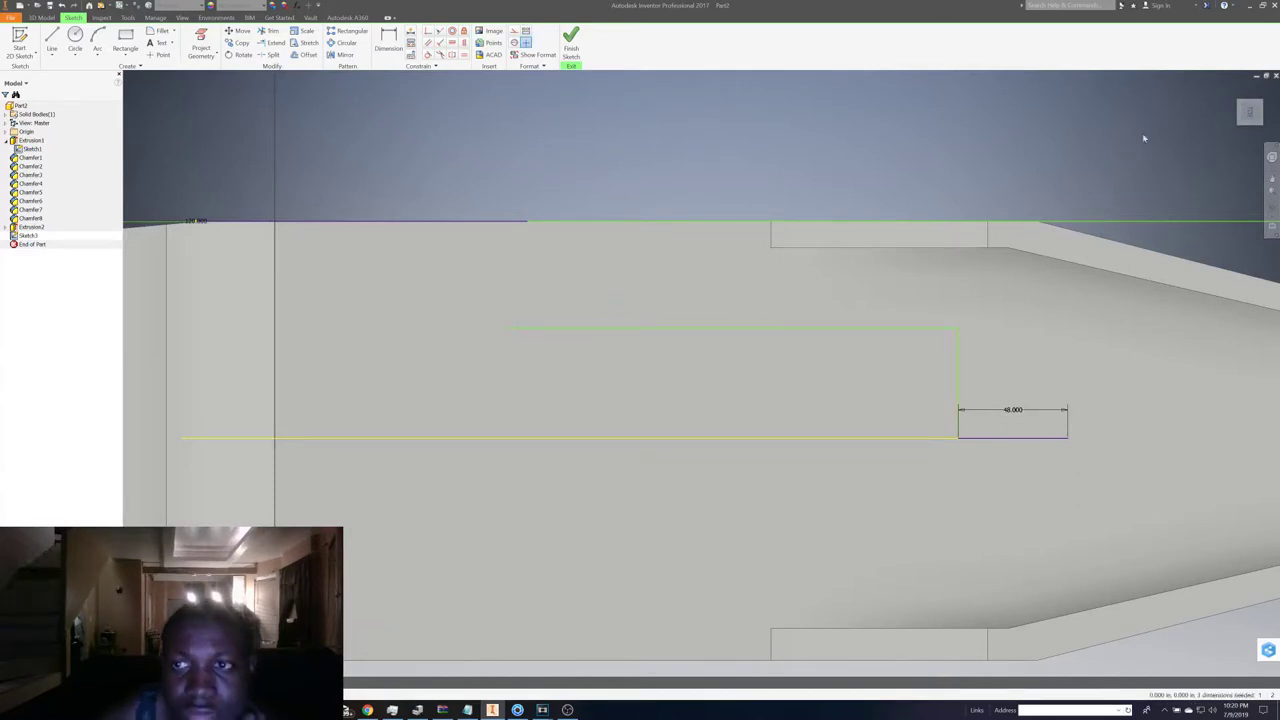
{"action": "middle_click_drag", "start_coordinate": [826, 437], "coordinate": [826, 440], "text": "shift"}
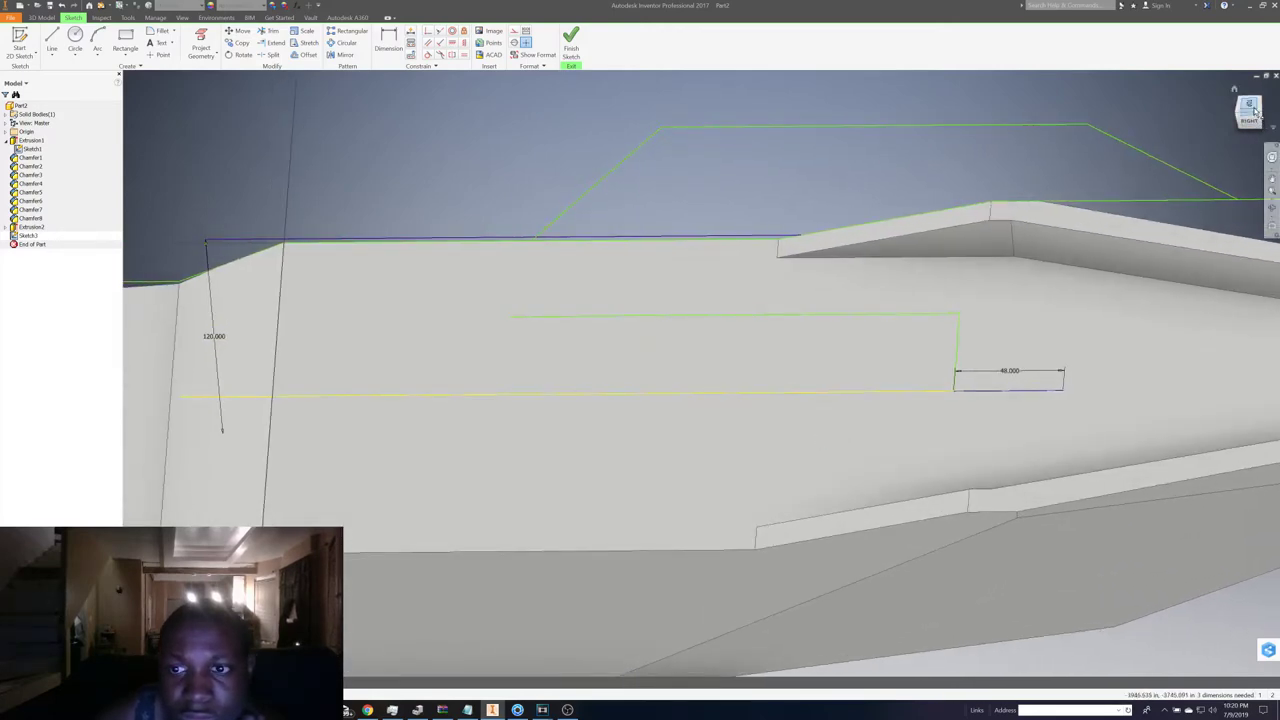
{"action": "left_click", "coordinate": [1250, 108]}
{"action": "scroll", "coordinate": [756, 368], "scroll_direction": "up", "scroll_amount": 3}
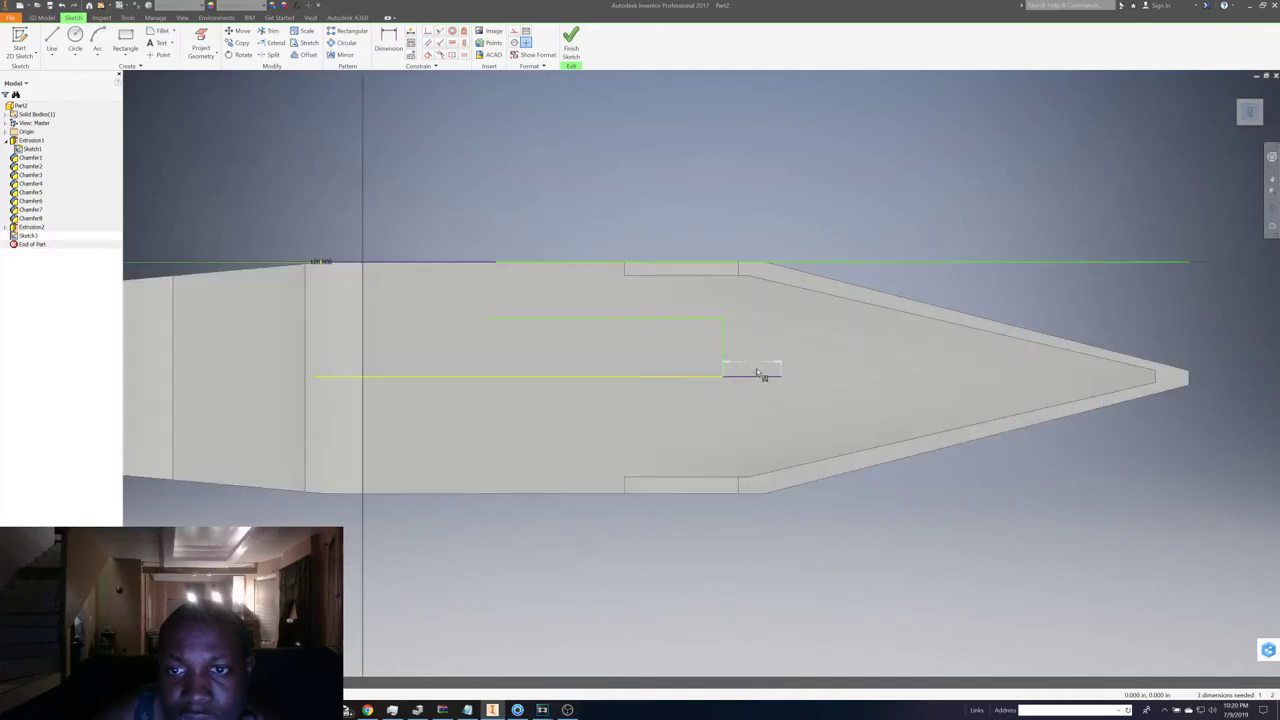
{"action": "middle_click_drag", "start_coordinate": [651, 374], "coordinate": [653, 377], "text": "shift"}
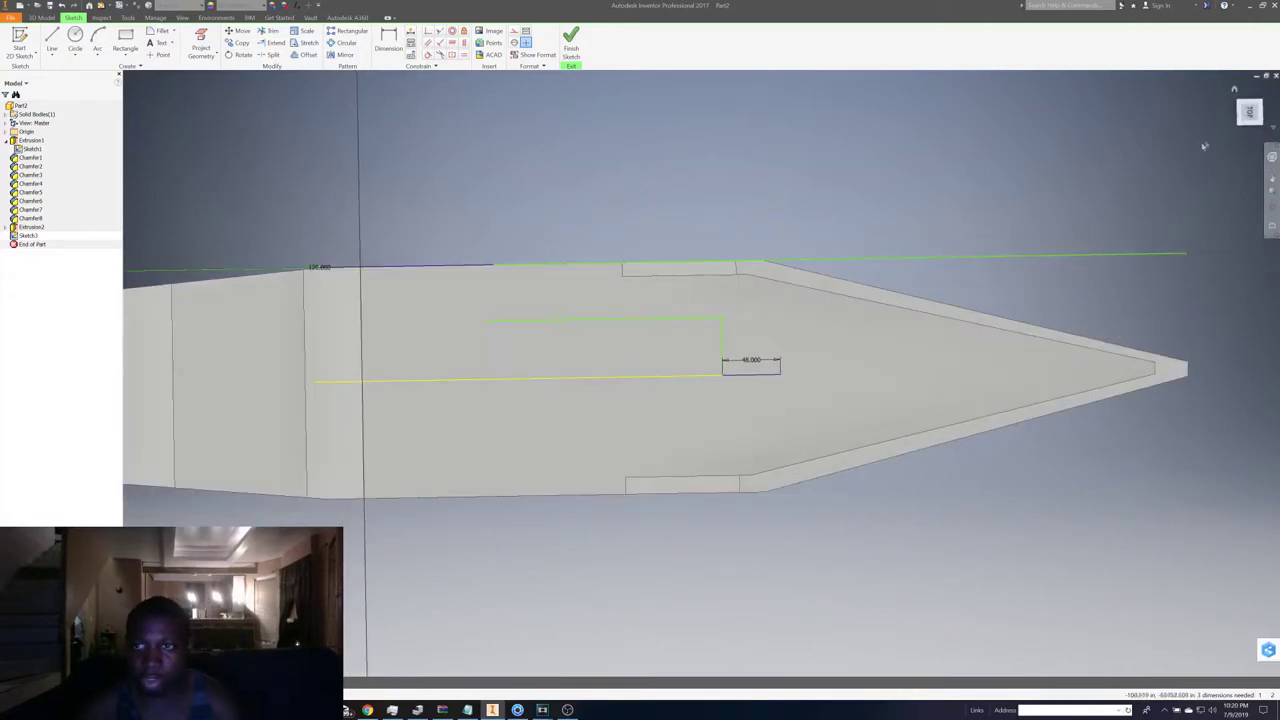
{"action": "middle_click_drag", "start_coordinate": [653, 377], "coordinate": [653, 377], "text": "shift"}
- Draw a horizontal line from the 48.000-dimensioned line's end toward the bow, plus a first diagonal
{"action": "left_click", "coordinate": [52, 40]}
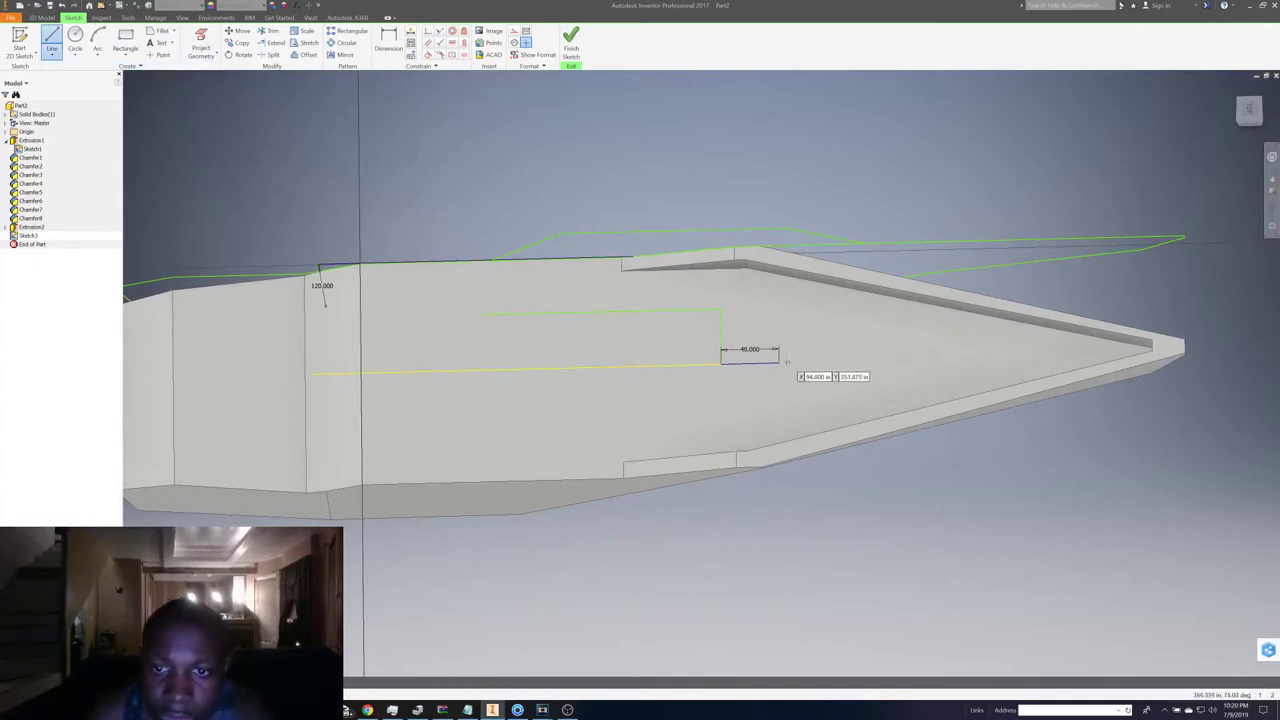
{"action": "left_click", "coordinate": [779, 361]}
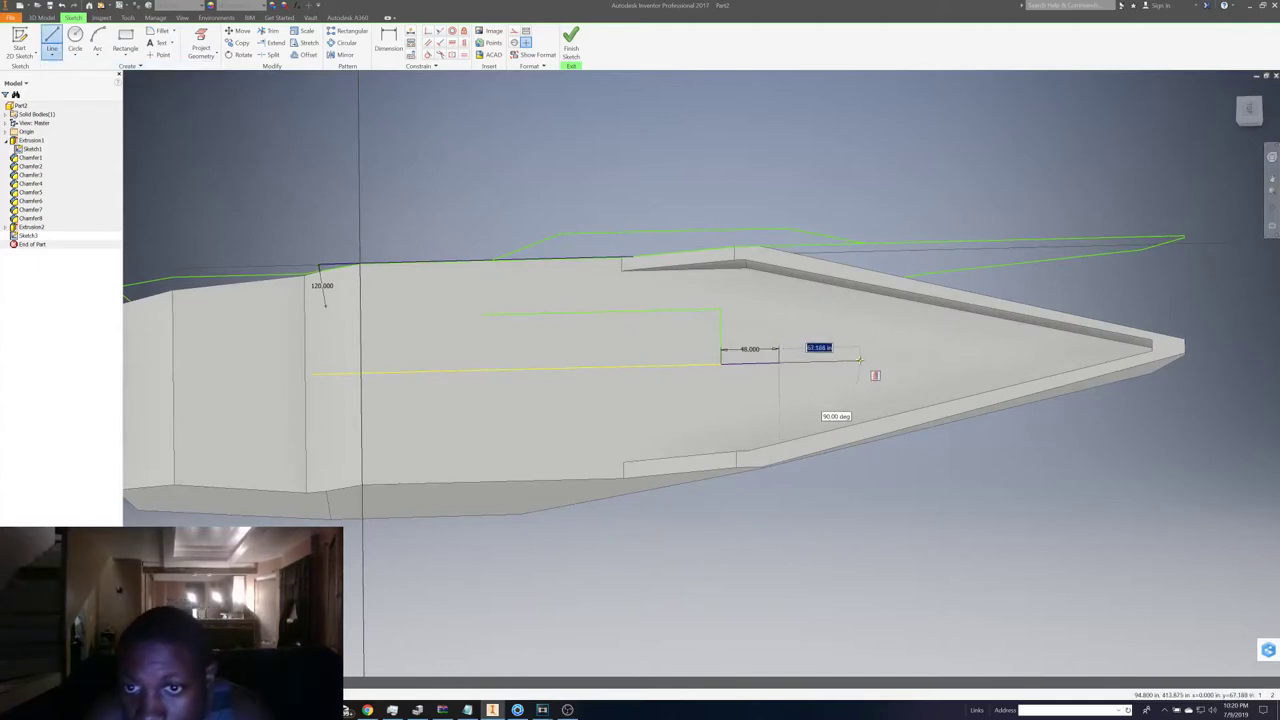
{"action": "left_click", "coordinate": [859, 359]}
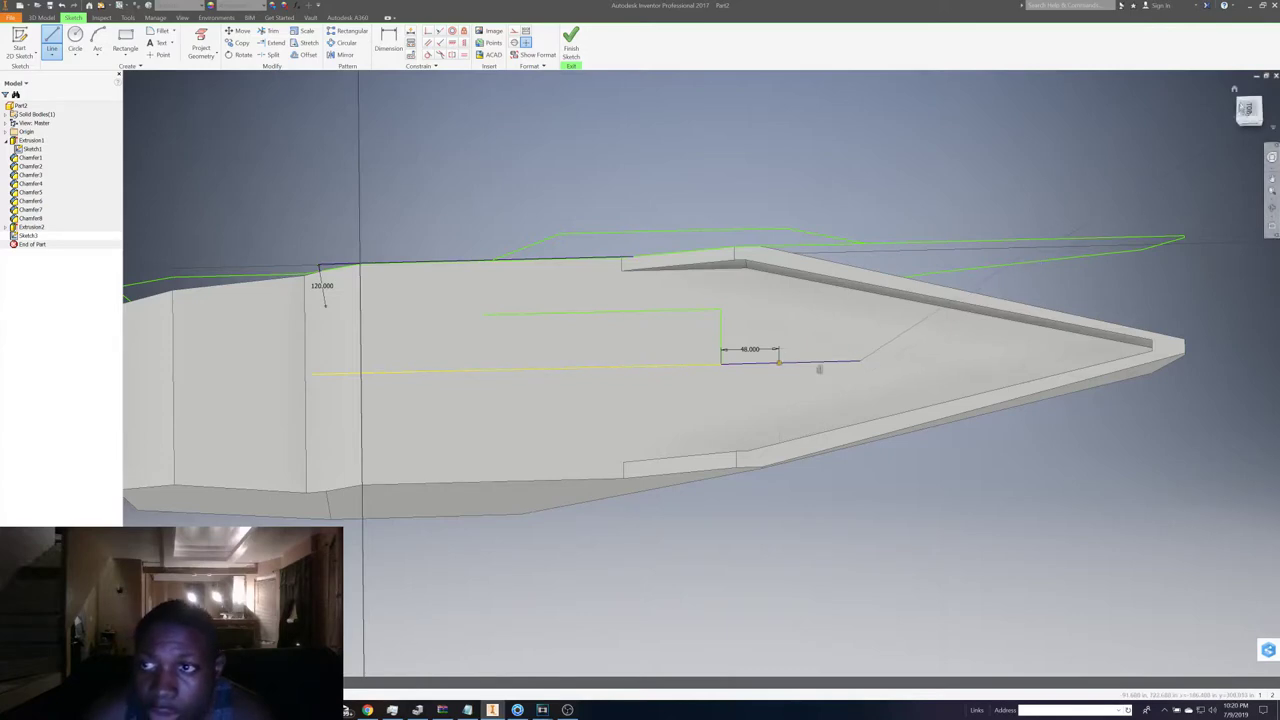
{"action": "key", "text": "Page_Up"}
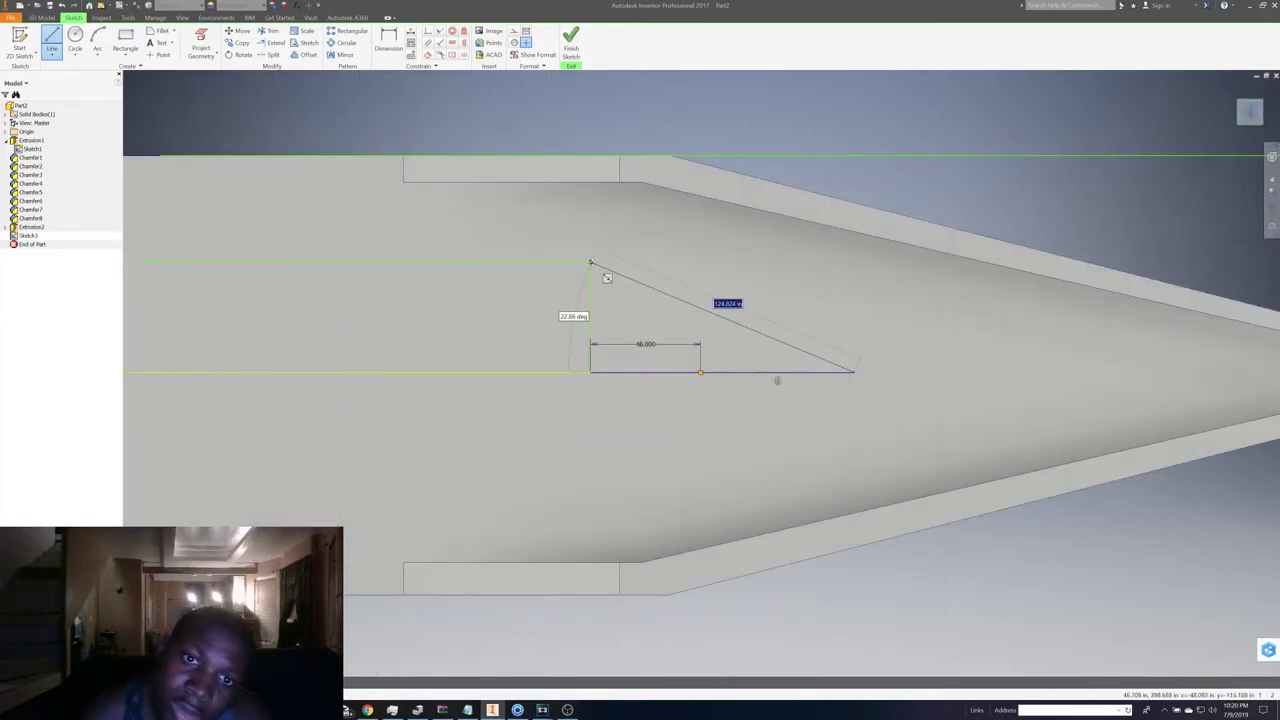
{"action": "left_click", "coordinate": [590, 262]}
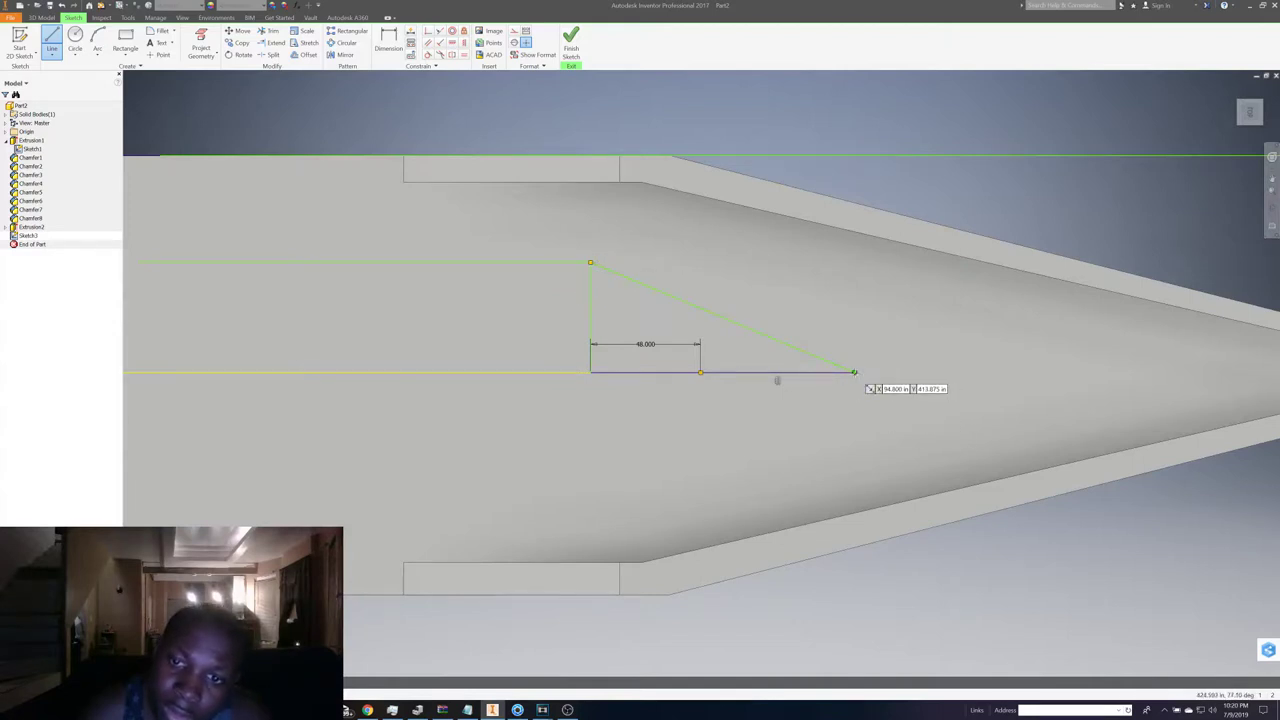
{"action": "left_click", "coordinate": [854, 372]}
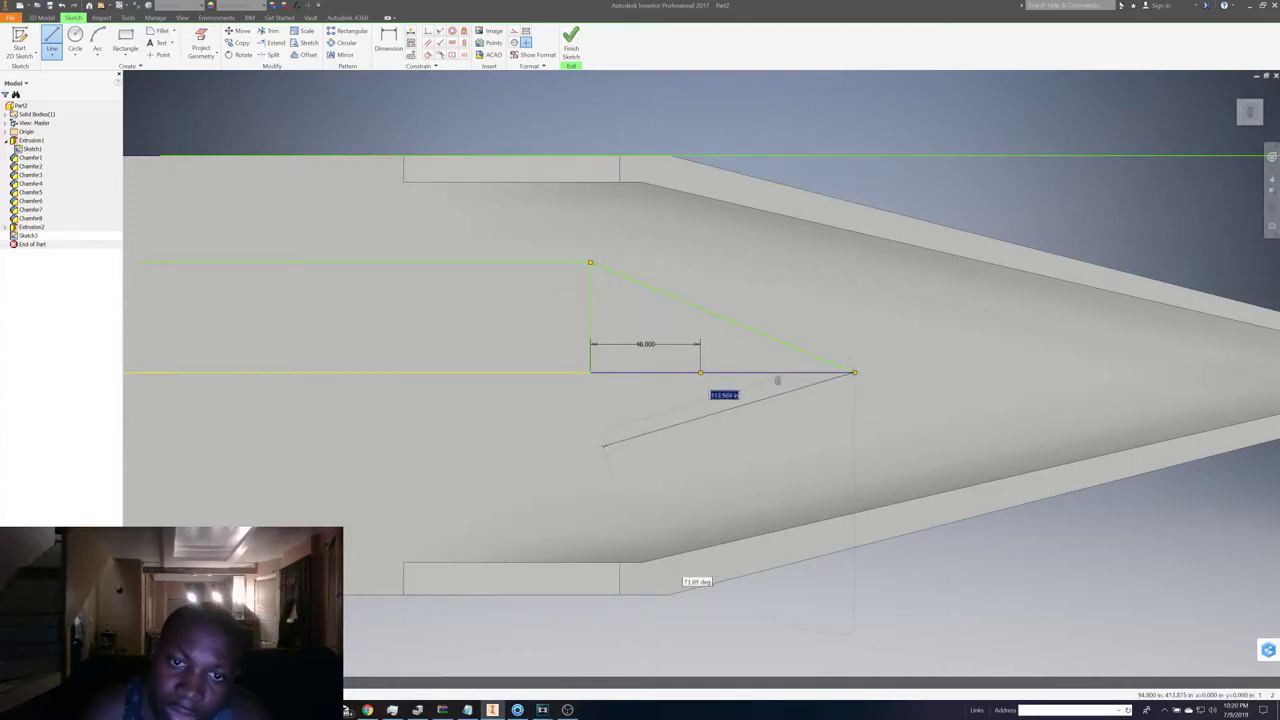
{"action": "right_click", "coordinate": [604, 446]}
{"action": "left_click", "coordinate": [572, 447]}
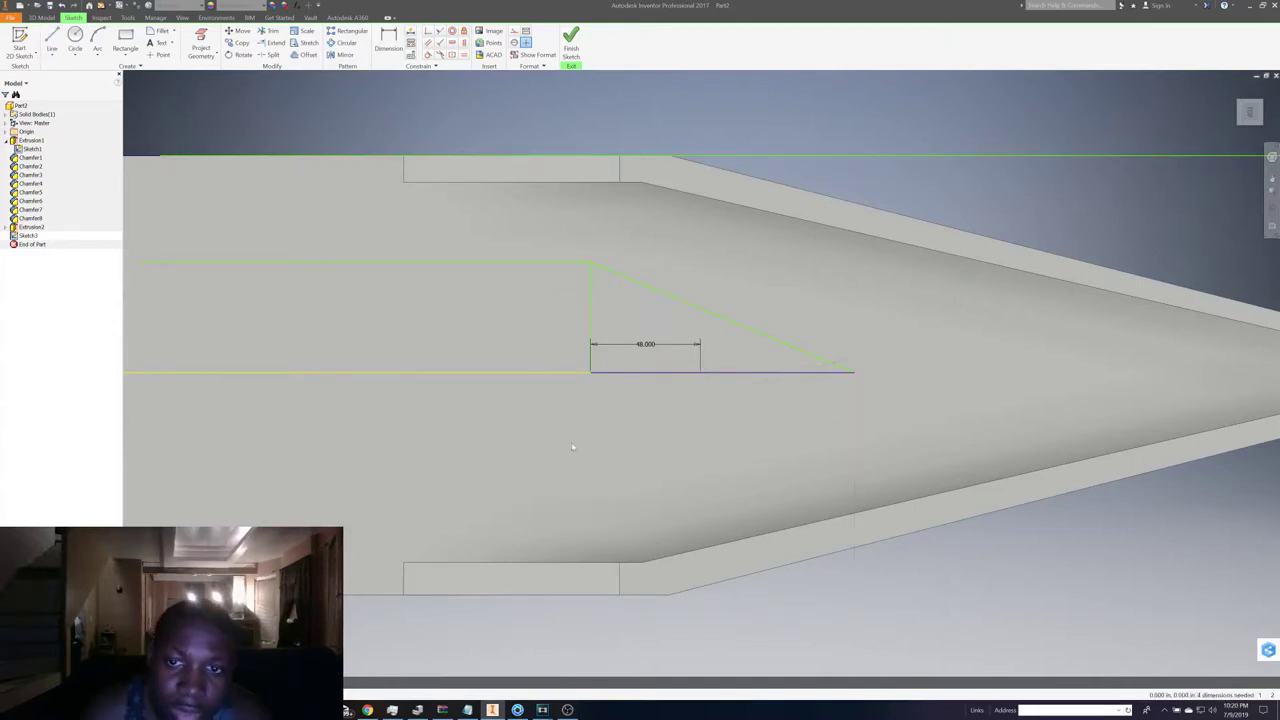
- Delete that diagonal and redraw it from the upper line's end to the horizontal line's tip
{"action": "left_click", "coordinate": [779, 343]}
{"action": "right_click", "coordinate": [779, 343]}
{"action": "left_click", "coordinate": [783, 320]}
{"action": "key", "text": "l"}
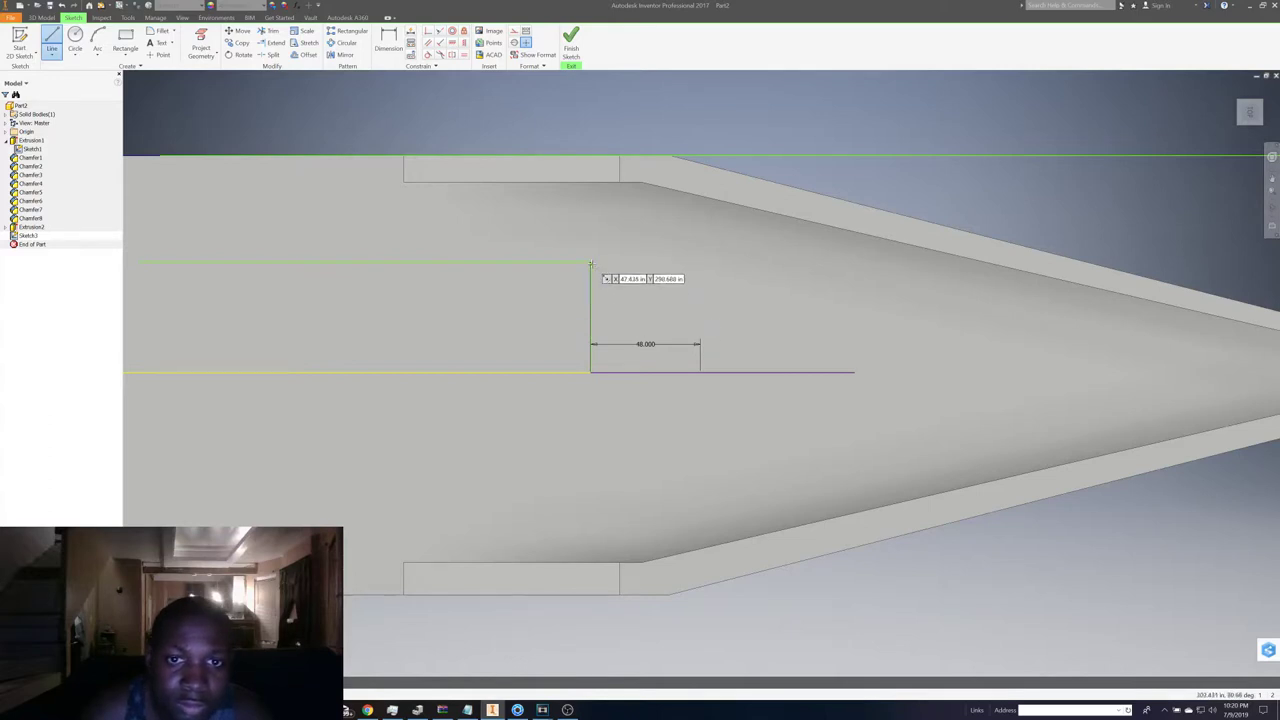
{"action": "left_click", "coordinate": [590, 263]}
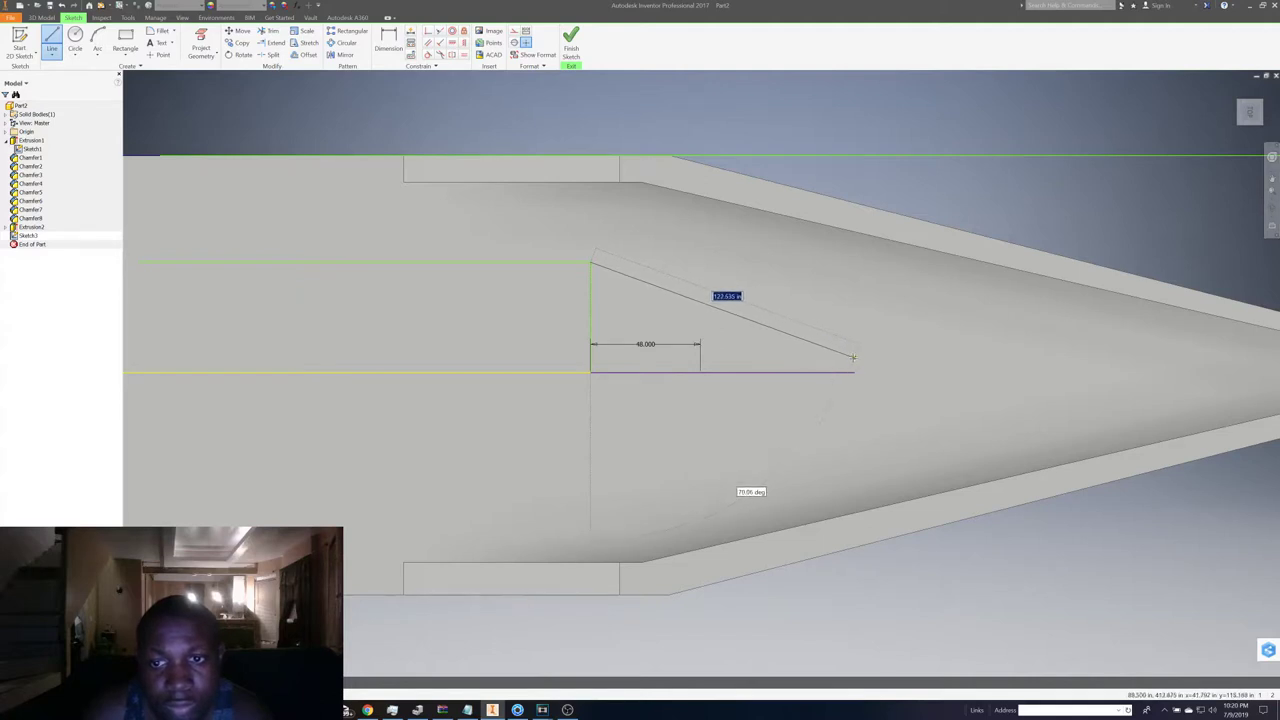
{"action": "left_click", "coordinate": [853, 357]}
{"action": "right_click", "coordinate": [851, 367]}
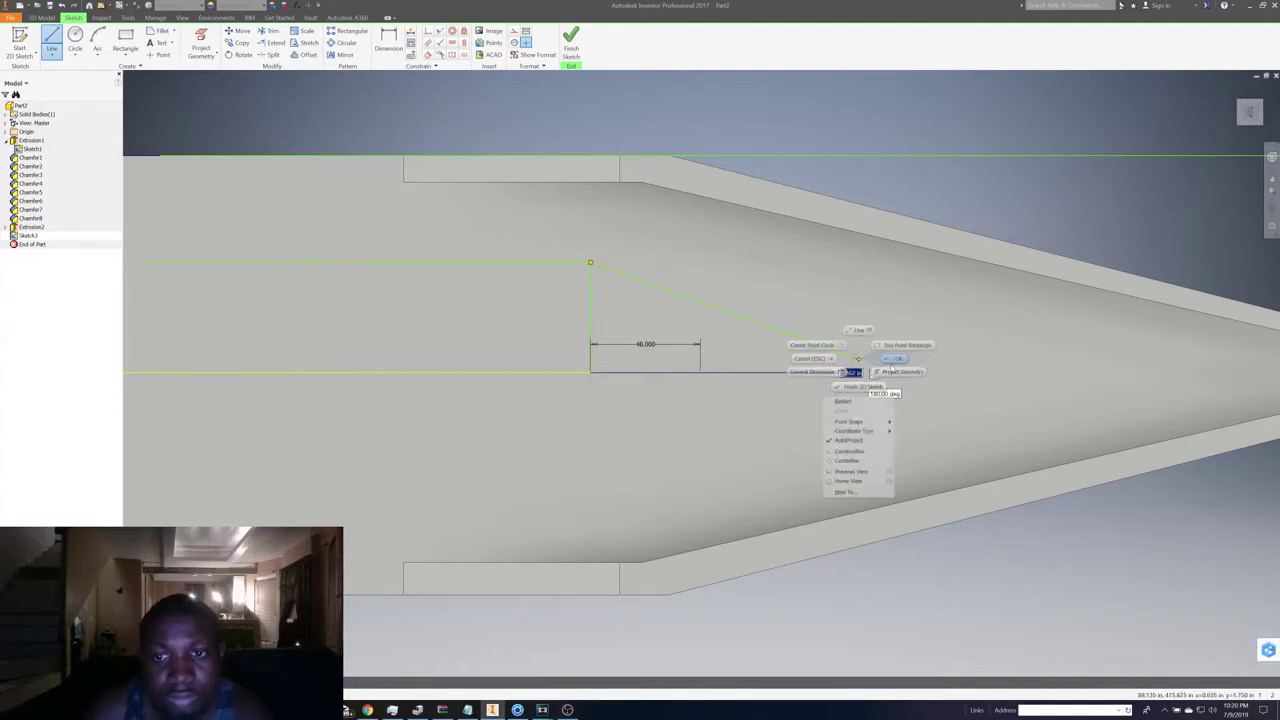
{"action": "left_click", "coordinate": [872, 362]}
{"action": "left_click", "coordinate": [51, 40]}
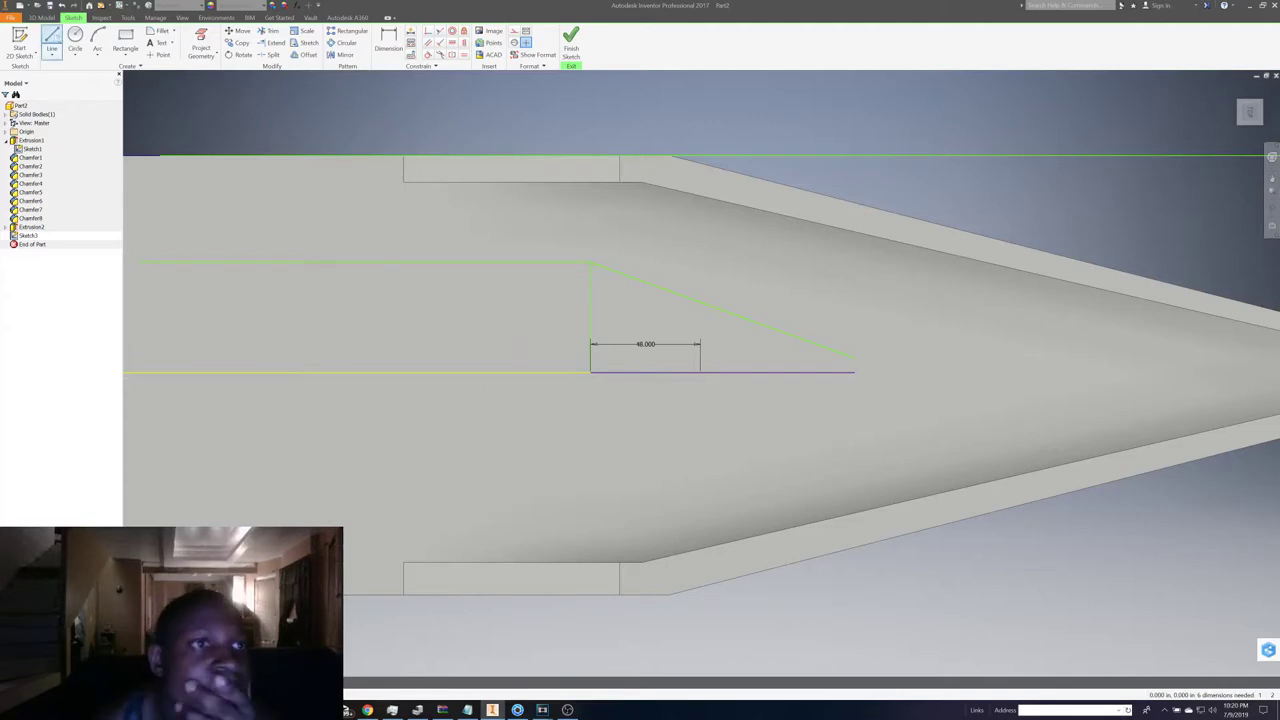
{"action": "scroll", "coordinate": [429, 361], "scroll_direction": "down", "scroll_amount": 3}
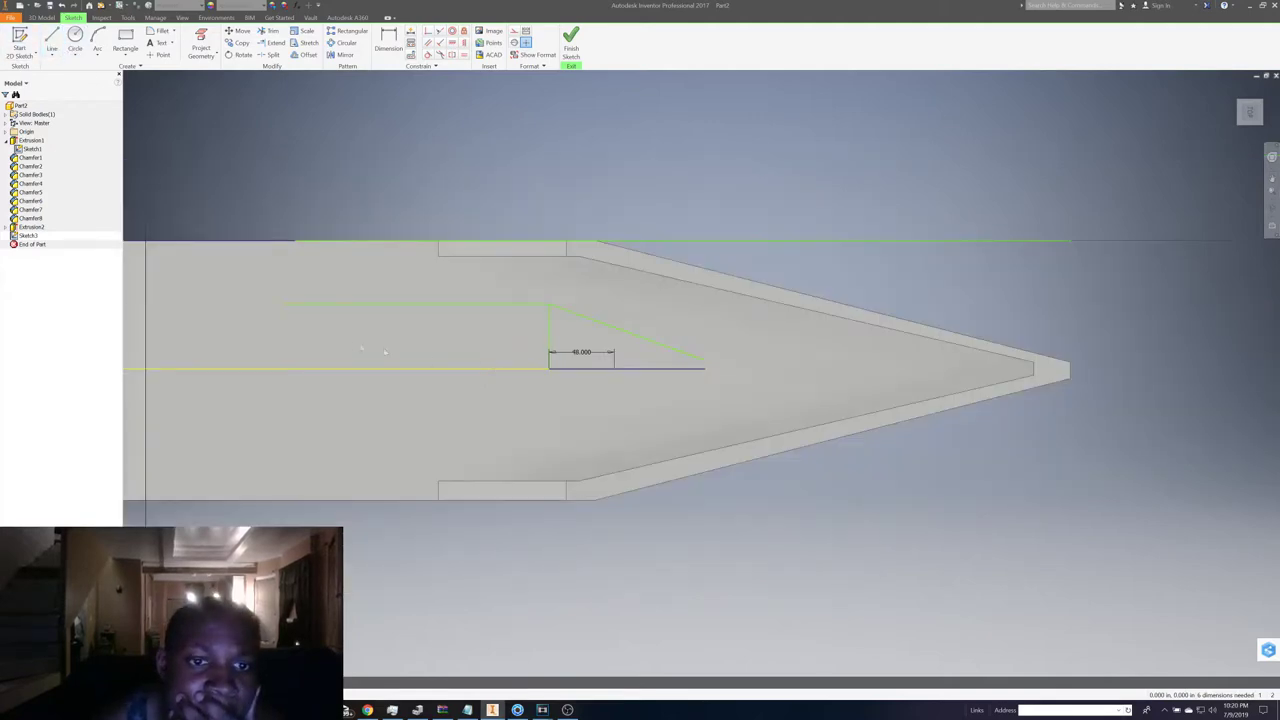
- Mirror the upper sketch lines across the centreline
{"action": "left_click", "coordinate": [345, 55]}
{"action": "left_click", "coordinate": [528, 304]}
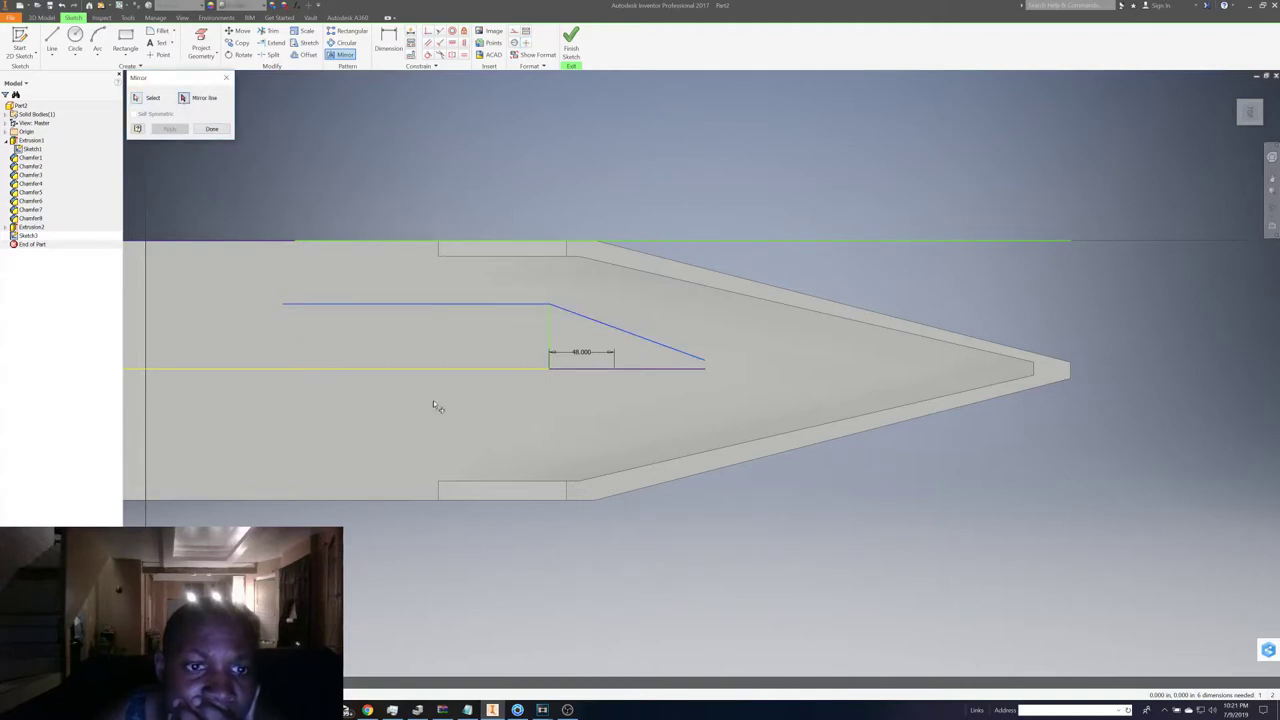
{"action": "left_click", "coordinate": [440, 372]}
{"action": "left_click", "coordinate": [170, 128]}
{"action": "left_click", "coordinate": [211, 128]}
- Close the left end with a vertical line between the upper and lower lines, then finish the sketch
{"action": "left_click", "coordinate": [52, 40]}
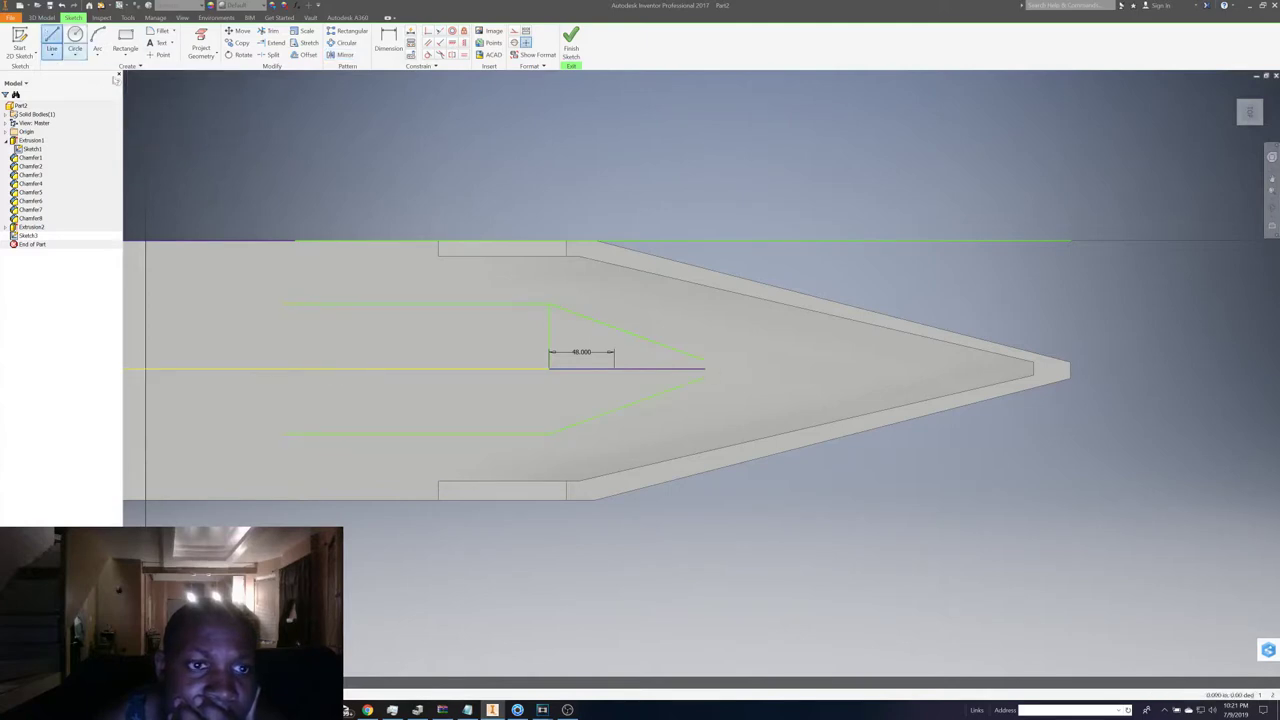
{"action": "left_click", "coordinate": [283, 303]}
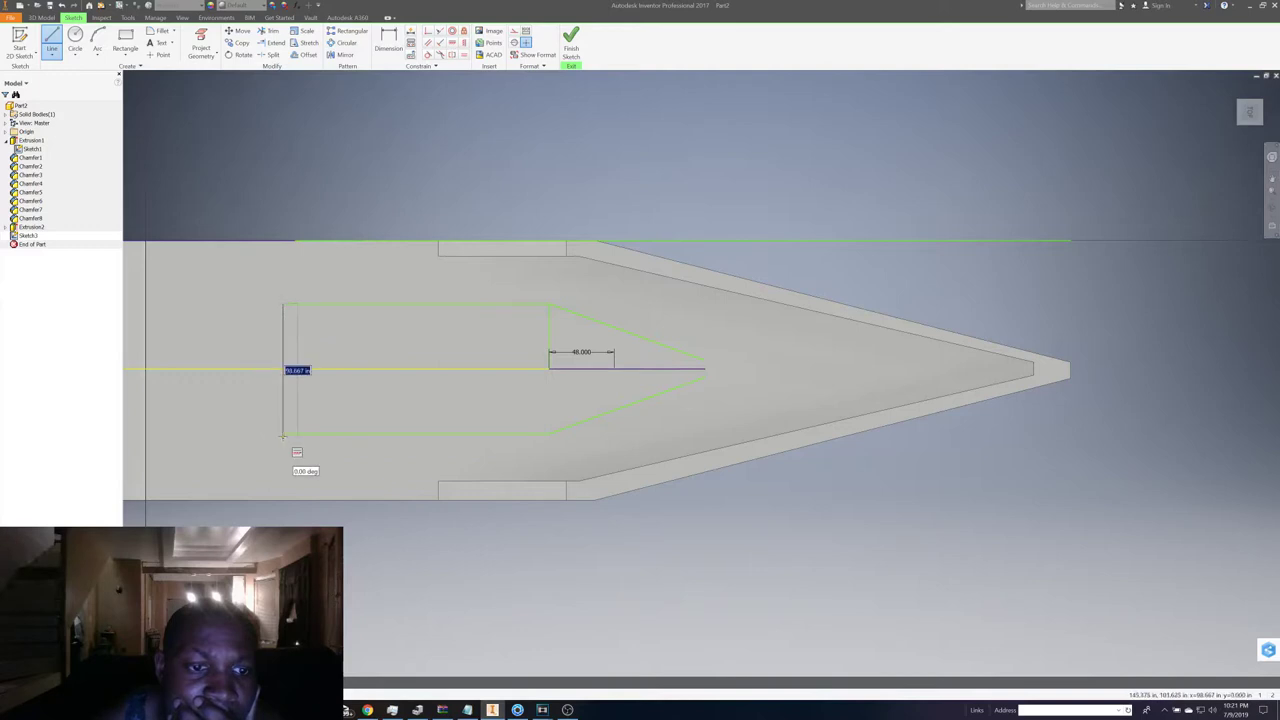
{"action": "double_click", "coordinate": [282, 434]}
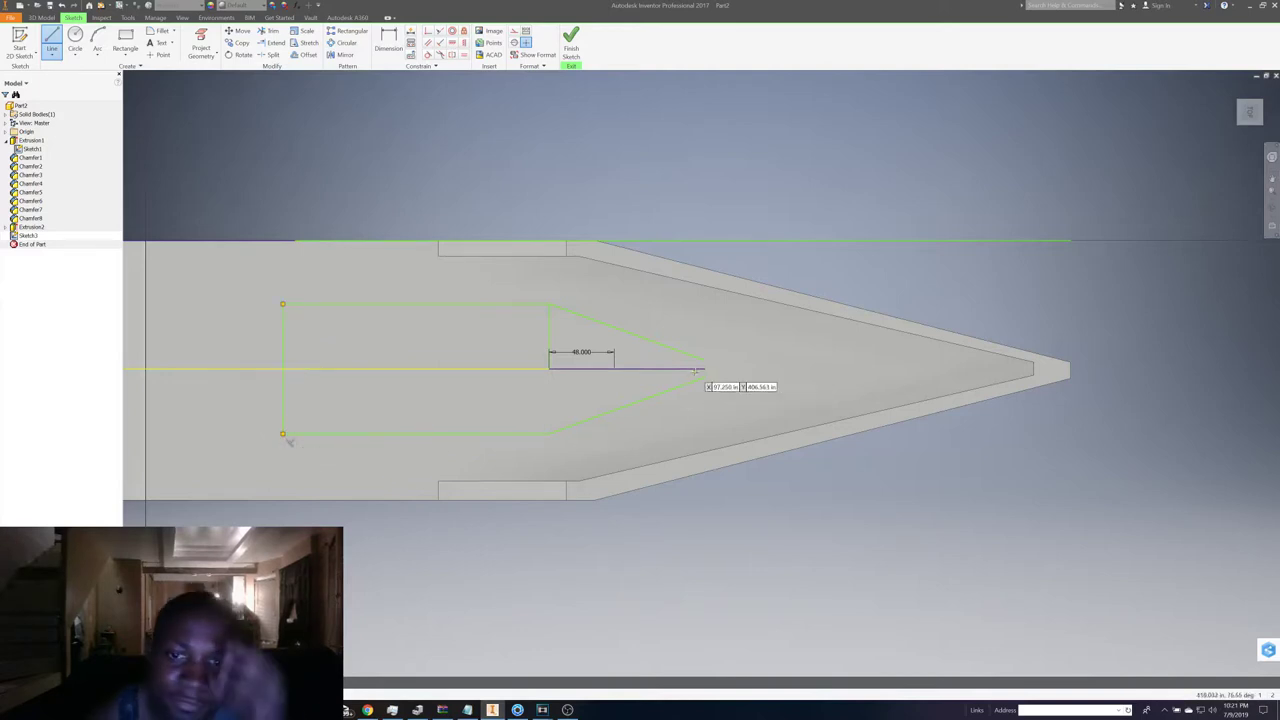
{"action": "left_click", "coordinate": [704, 372]}
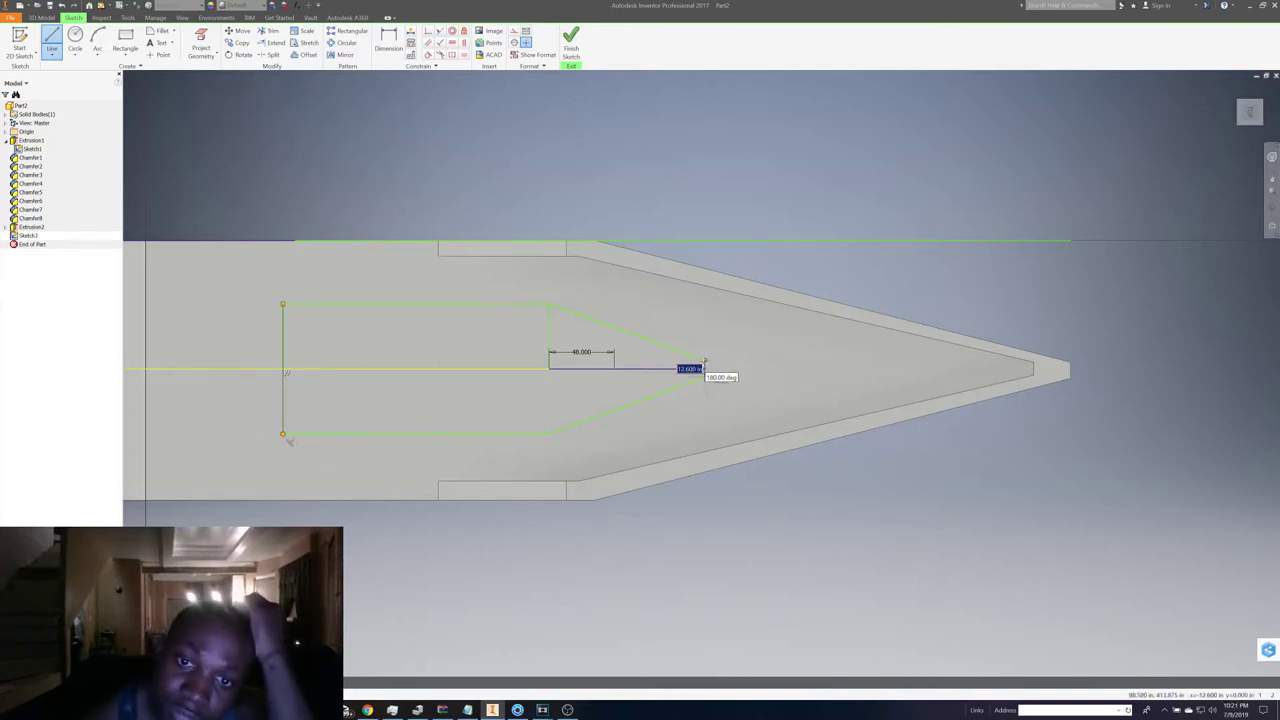
{"action": "right_click", "coordinate": [716, 388]}
{"action": "left_click", "coordinate": [757, 335]}
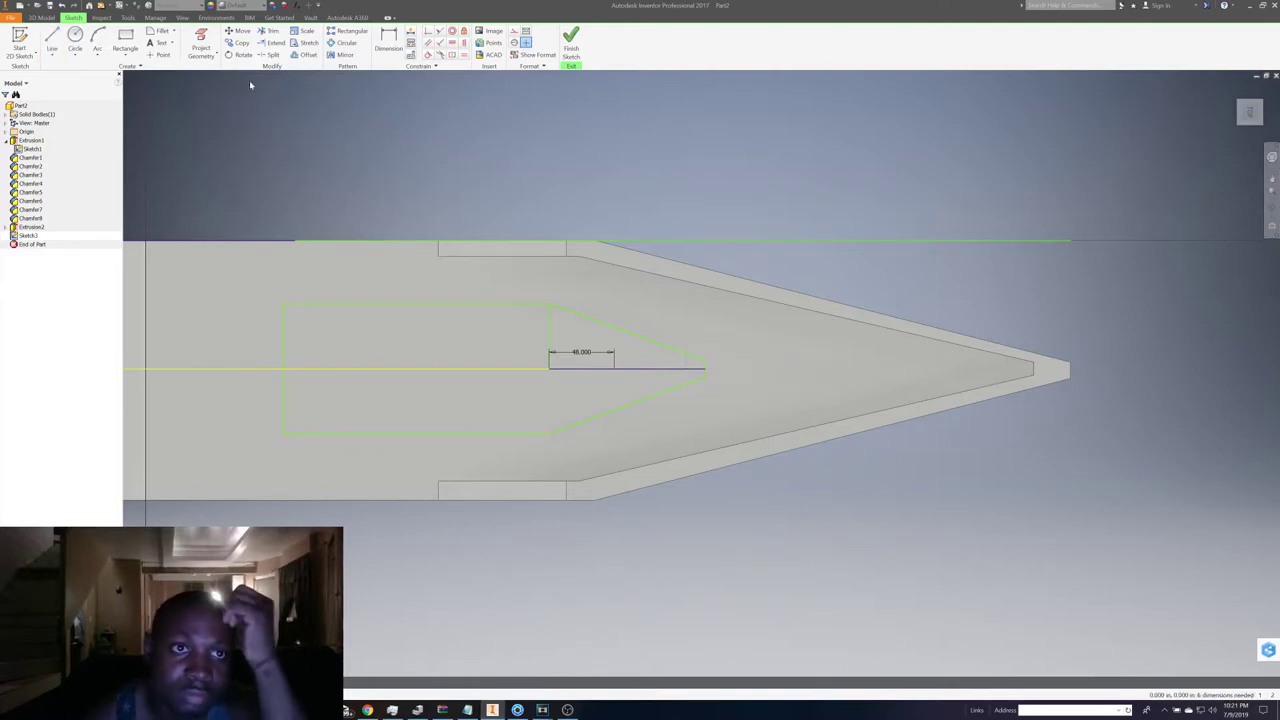
{"action": "left_click", "coordinate": [566, 42]}
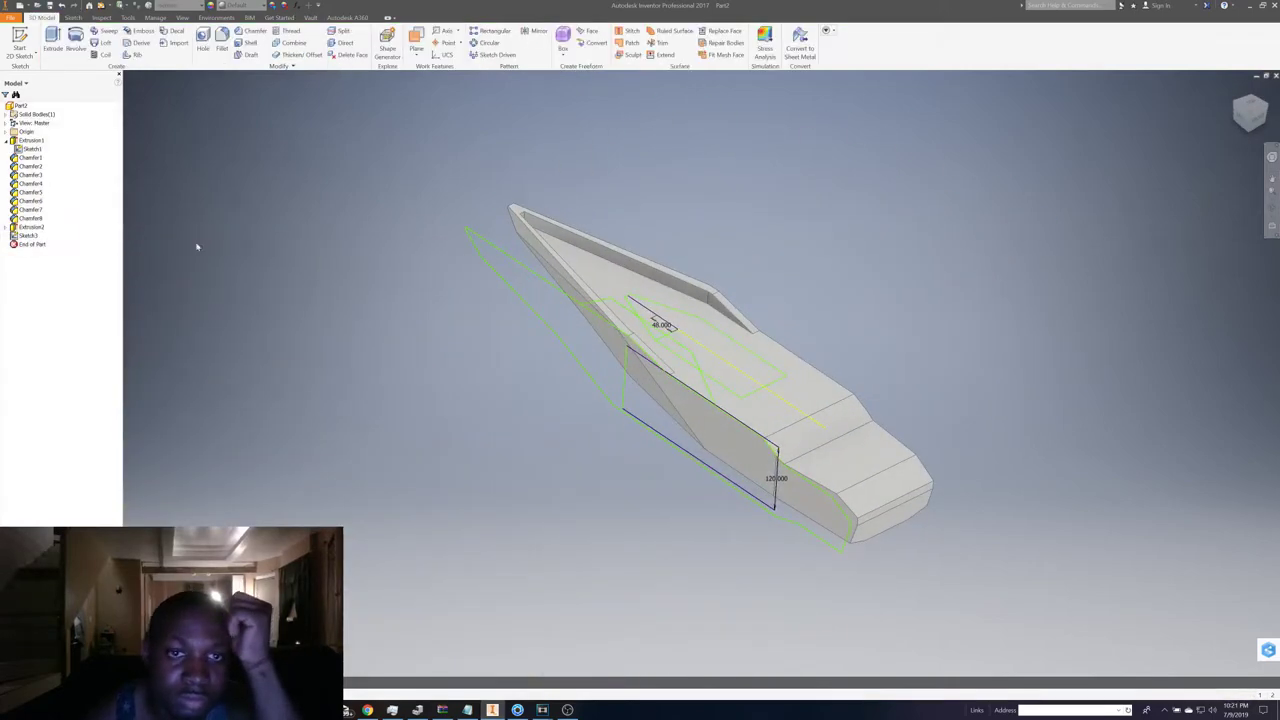
- Extrude the closed deck-floor profile upward about 69.125 in to form the cabin block
{"action": "key", "text": "e"}
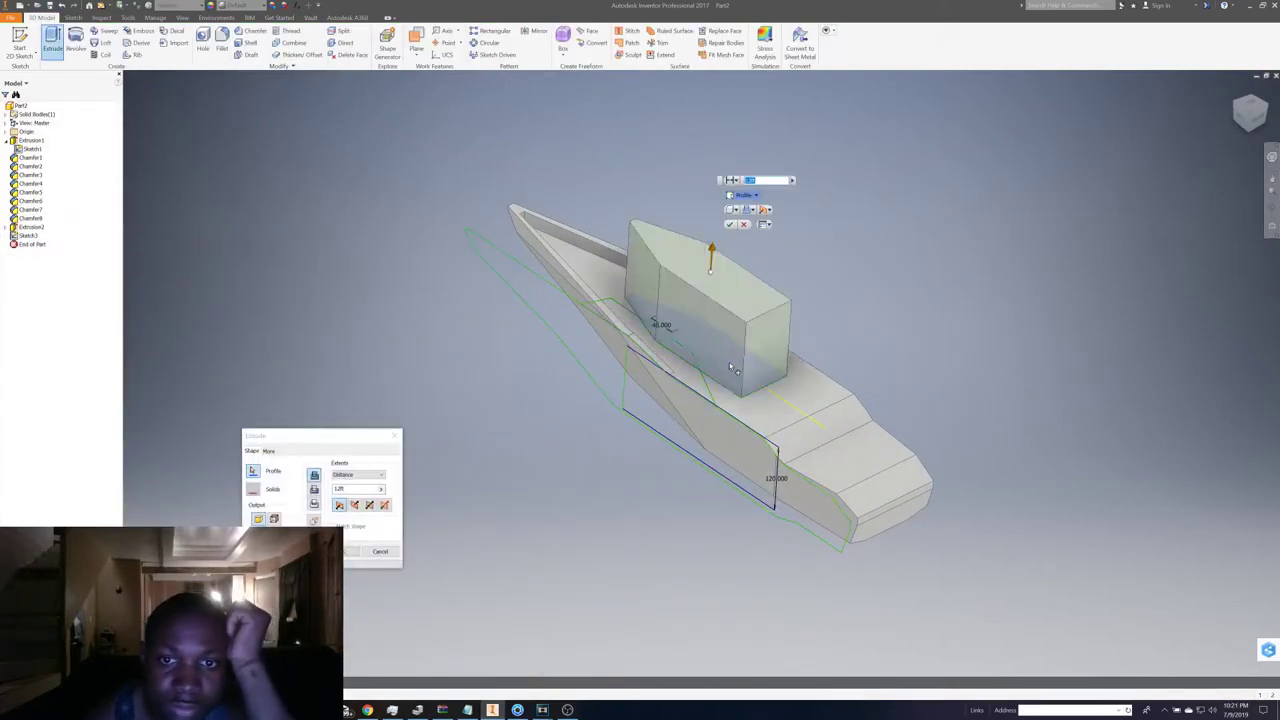
{"action": "left_click", "coordinate": [1243, 118]}
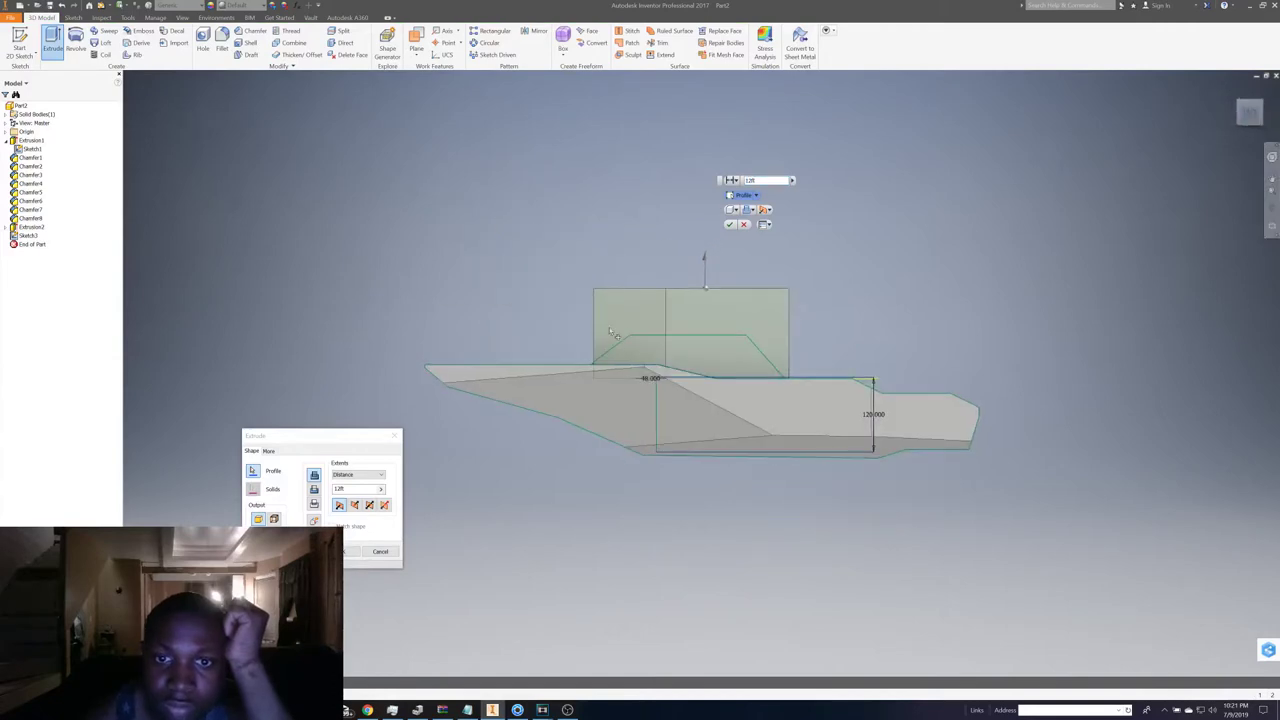
{"action": "scroll", "coordinate": [560, 331], "scroll_direction": "down", "scroll_amount": 3}
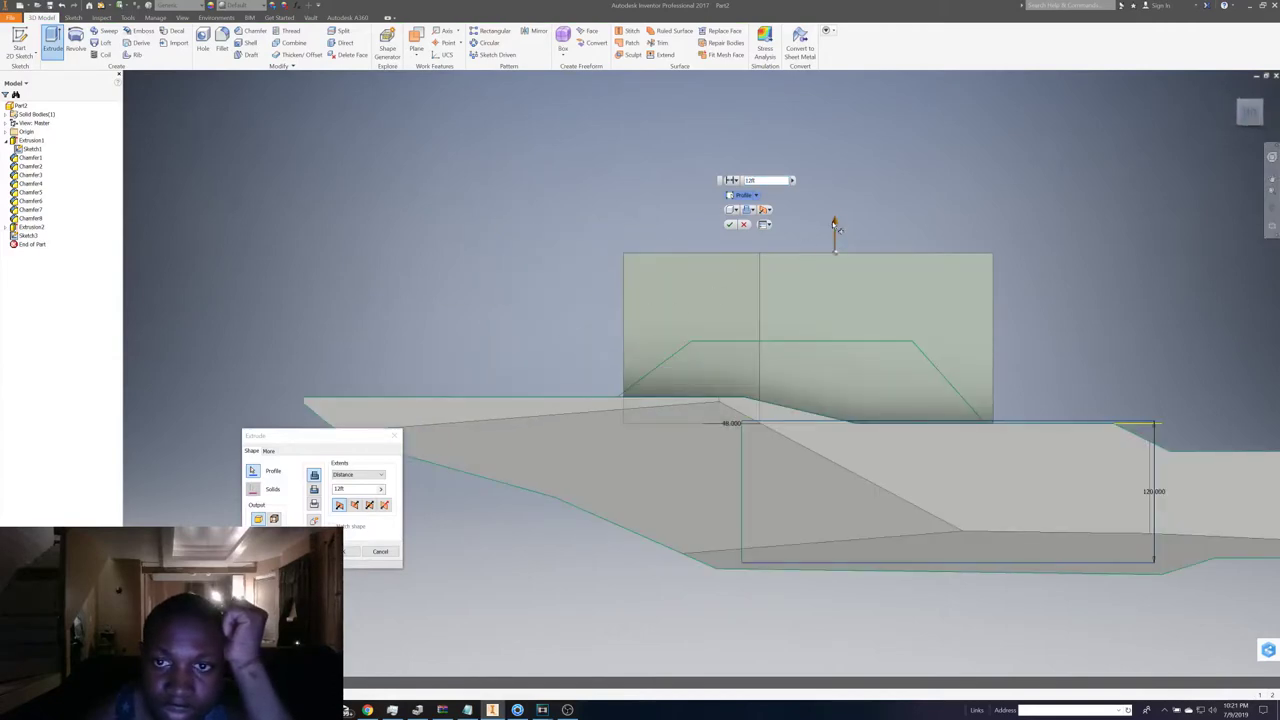
{"action": "left_click_drag", "start_coordinate": [835, 228], "coordinate": [822, 312]}
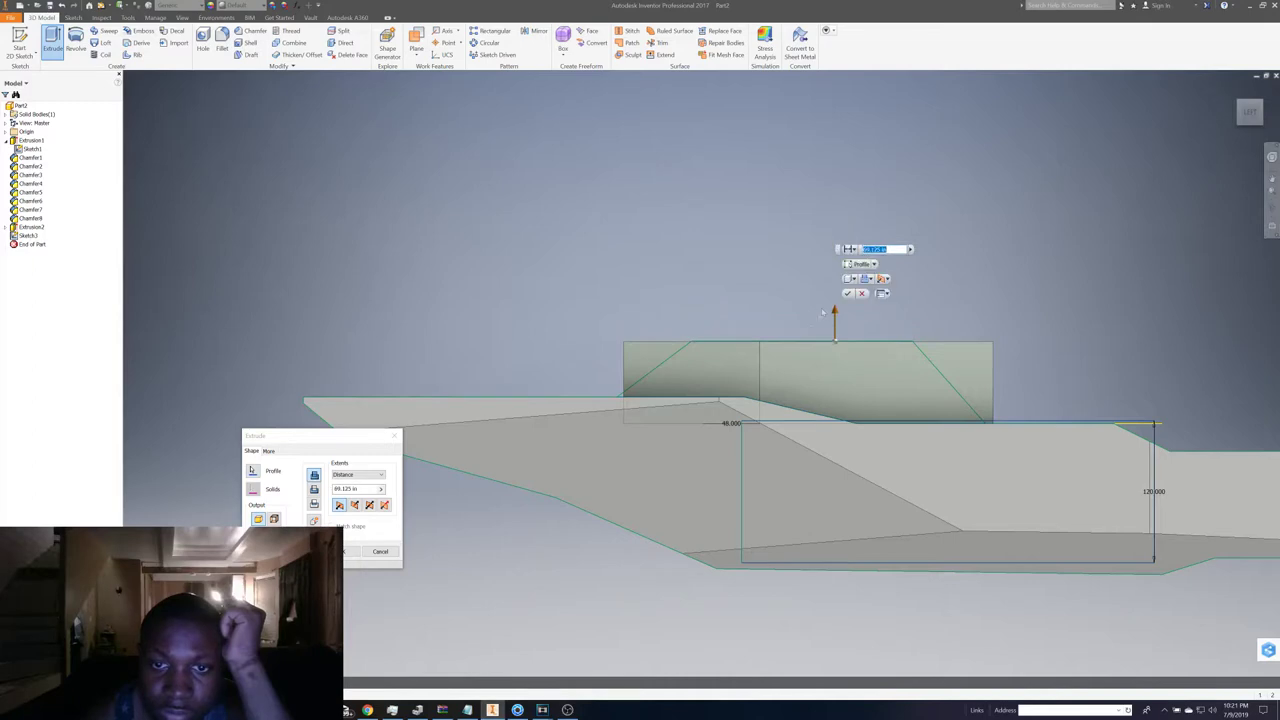
{"action": "key", "text": "Return"}
{"action": "mouse_move", "coordinate": [1250, 112]}
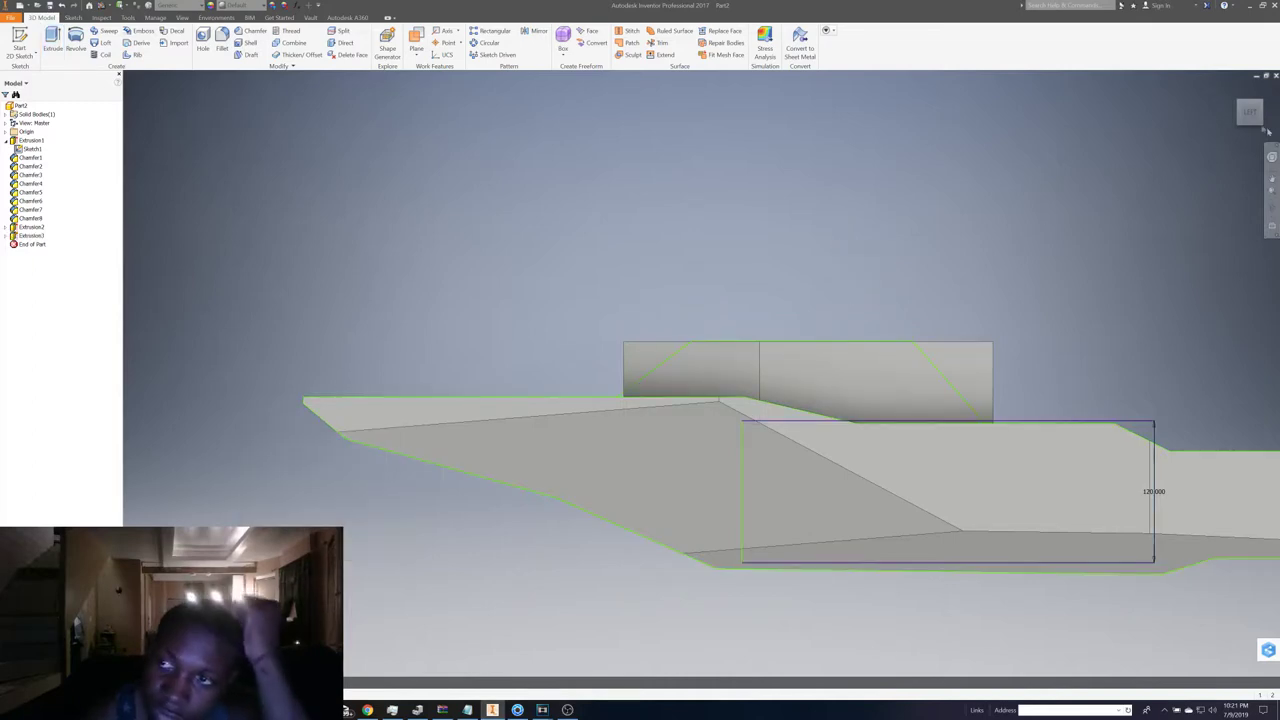
{"action": "middle_click_drag", "start_coordinate": [828, 455], "coordinate": [828, 457], "text": "shift"}
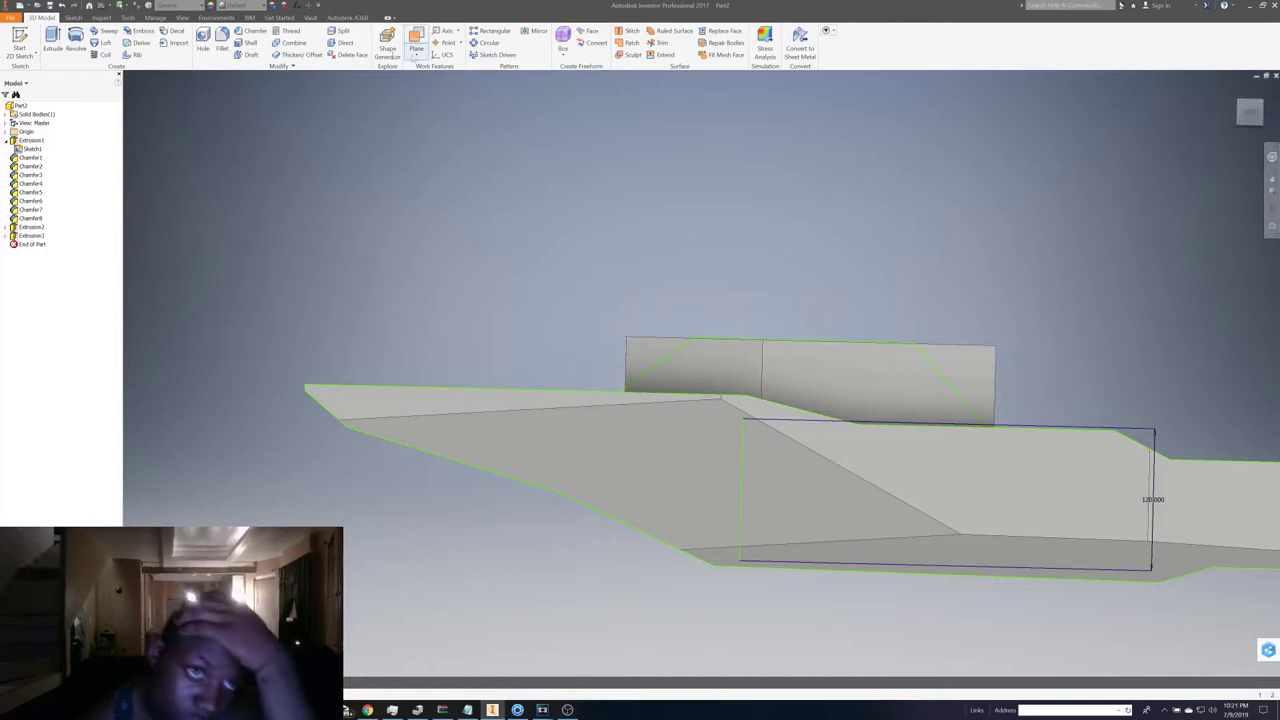
- Chamfer the cabin block's edge with distances of about 92.625 in and 46.1125 in
{"action": "middle_click_drag", "start_coordinate": [1160, 505], "coordinate": [1158, 538], "text": "shift"}
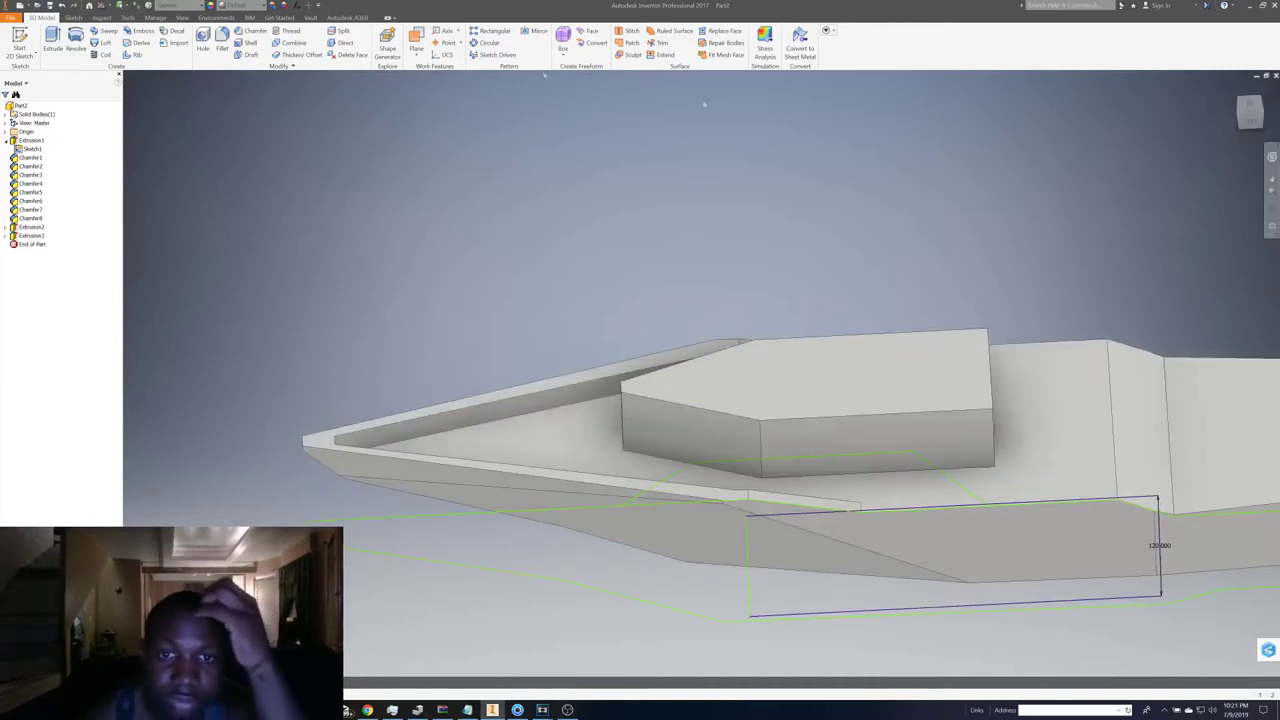
{"action": "left_click", "coordinate": [250, 31]}
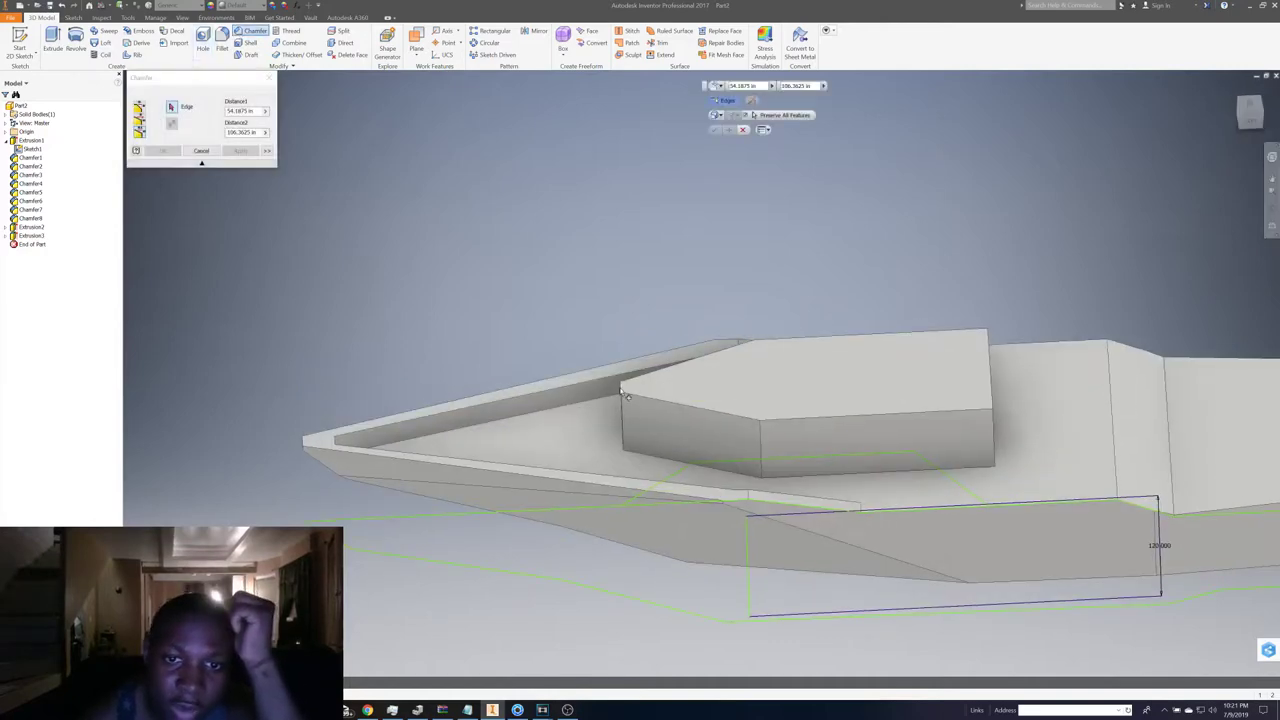
{"action": "left_click", "coordinate": [800, 375]}
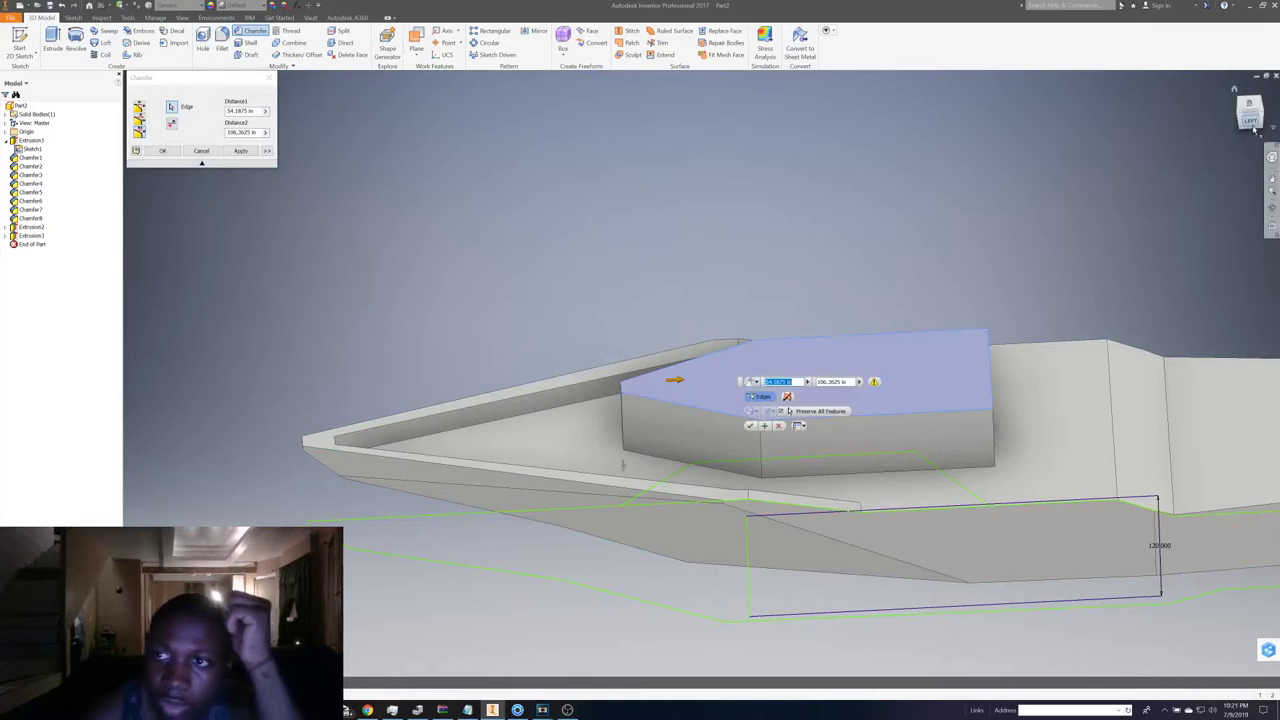
{"action": "left_click", "coordinate": [1253, 128]}
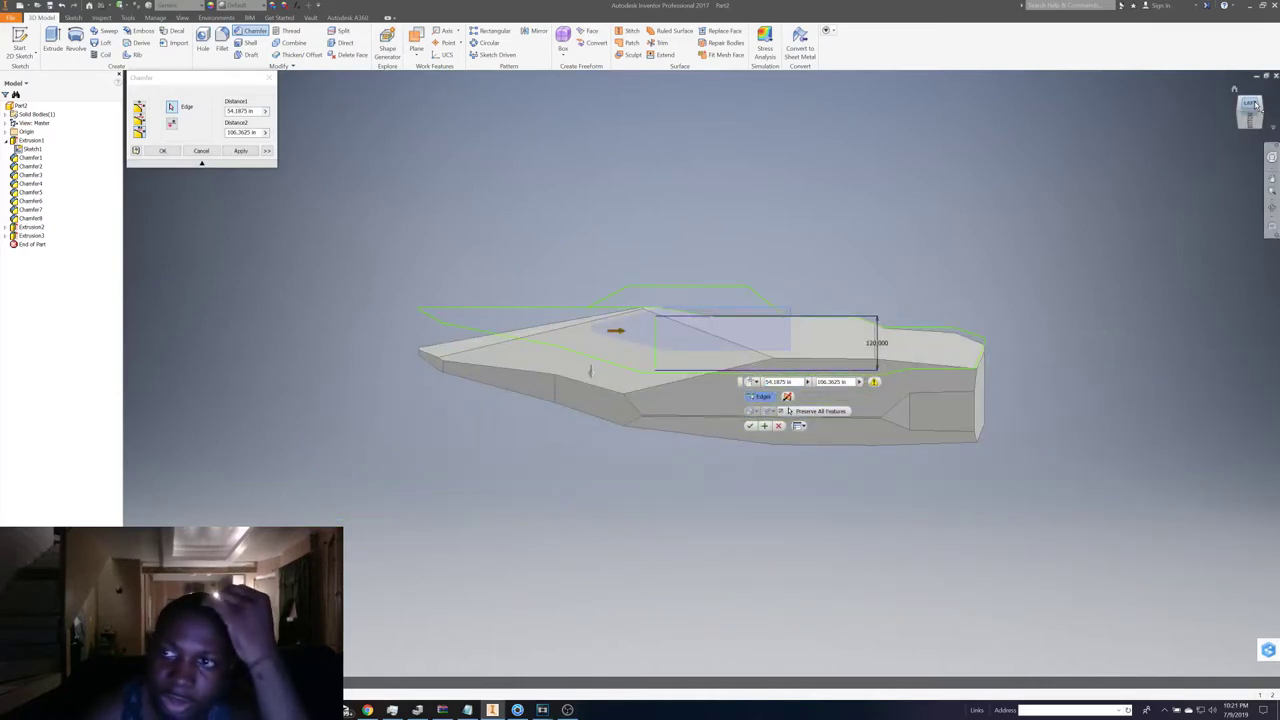
{"action": "left_click", "coordinate": [1249, 104]}
{"action": "scroll", "coordinate": [697, 344], "scroll_direction": "up", "scroll_amount": 3}
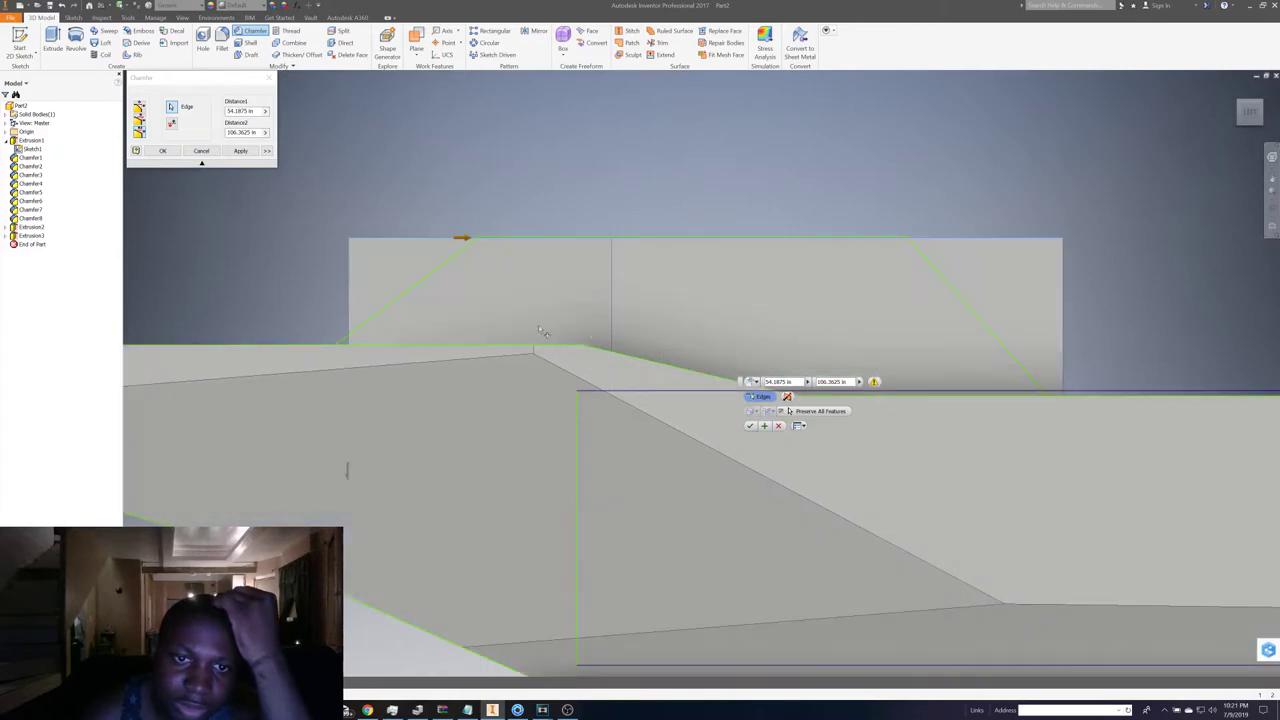
{"action": "left_click_drag", "start_coordinate": [349, 478], "coordinate": [344, 340]}
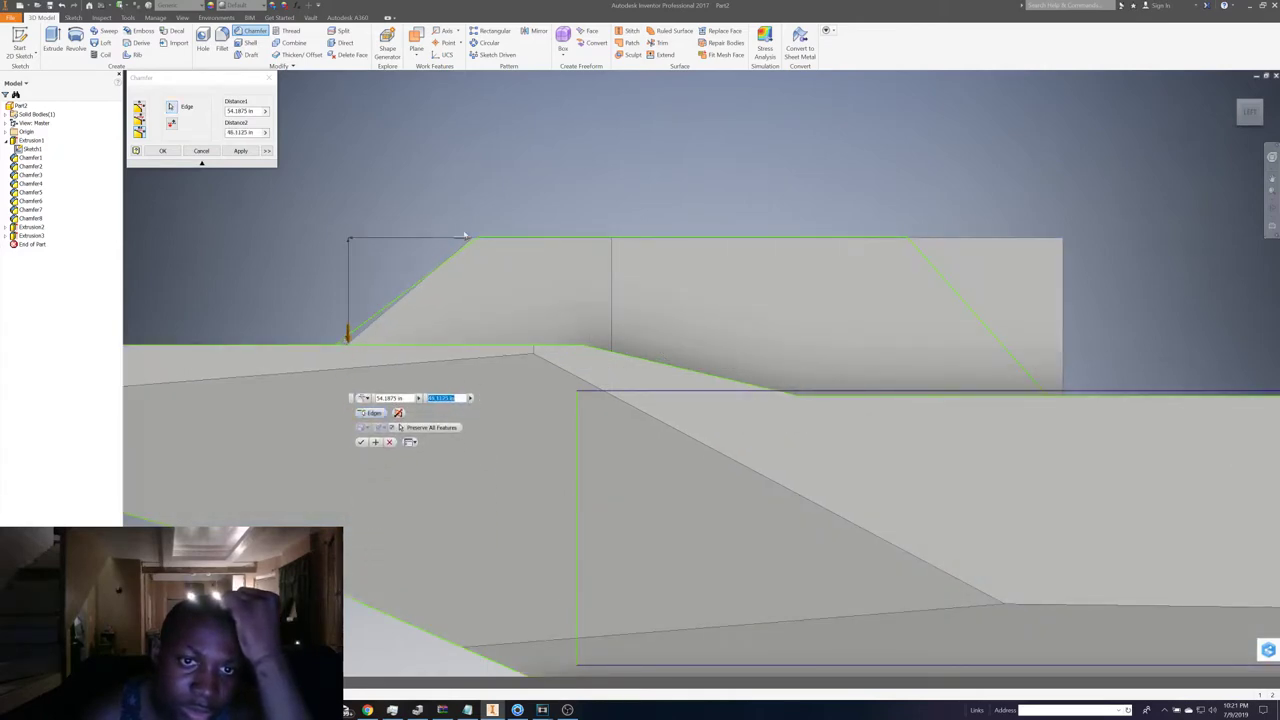
{"action": "left_click_drag", "start_coordinate": [465, 239], "coordinate": [551, 243]}
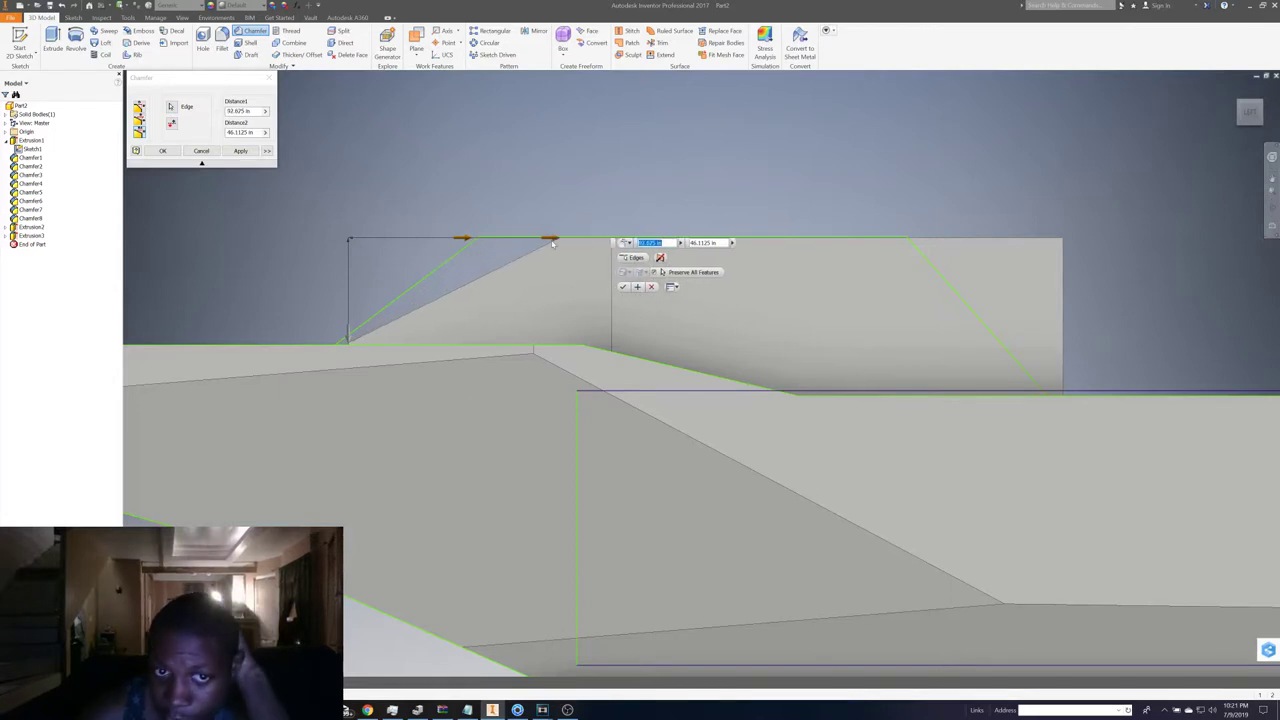
{"action": "scroll", "coordinate": [572, 315], "scroll_direction": "down", "scroll_amount": 4}
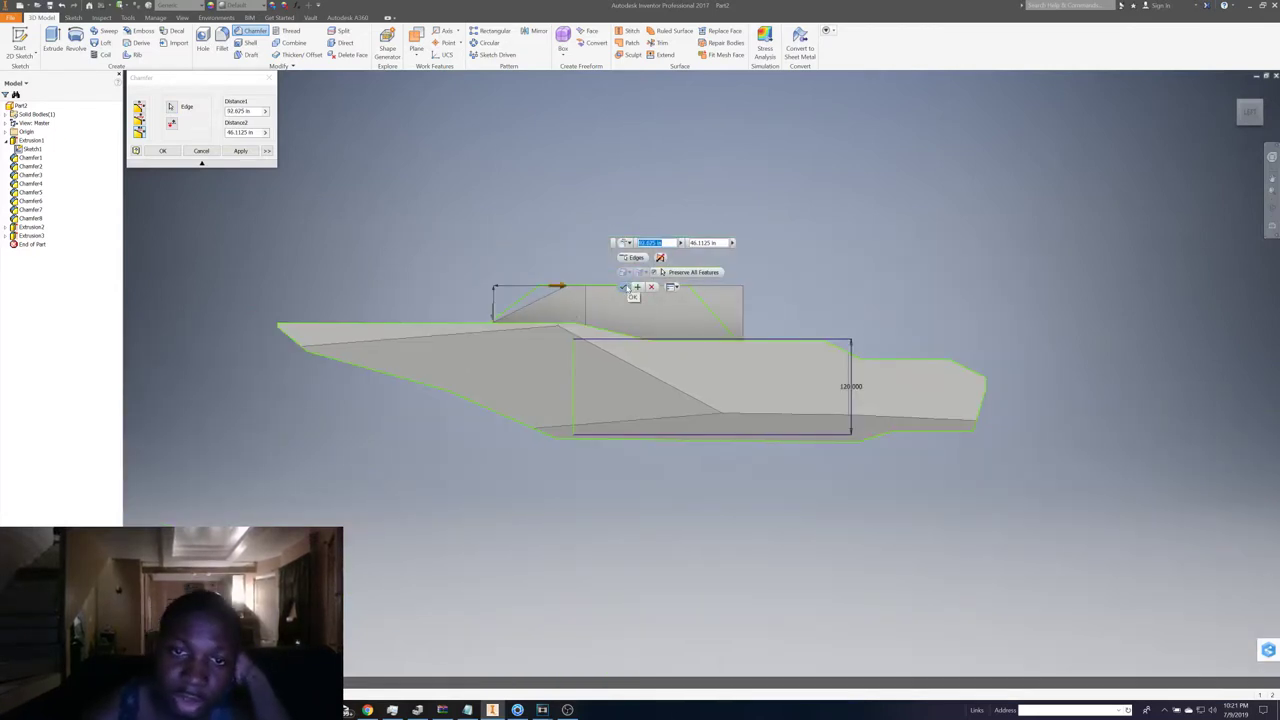
{"action": "left_click", "coordinate": [625, 287]}
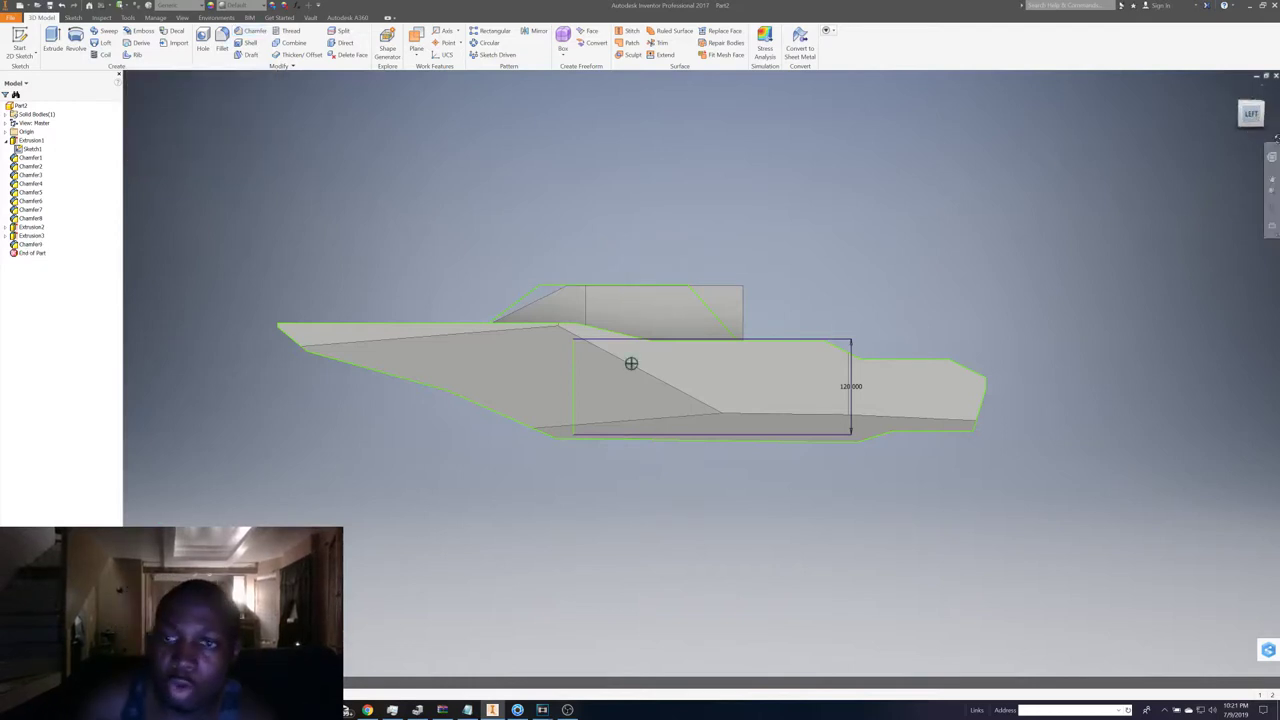
- Chamfer two cabin front edges, with the chamfer distance set to 25.9875 in
{"action": "middle_click_drag", "start_coordinate": [630, 363], "coordinate": [631, 363], "text": "shift"}
{"action": "mouse_move", "coordinate": [1251, 113]}
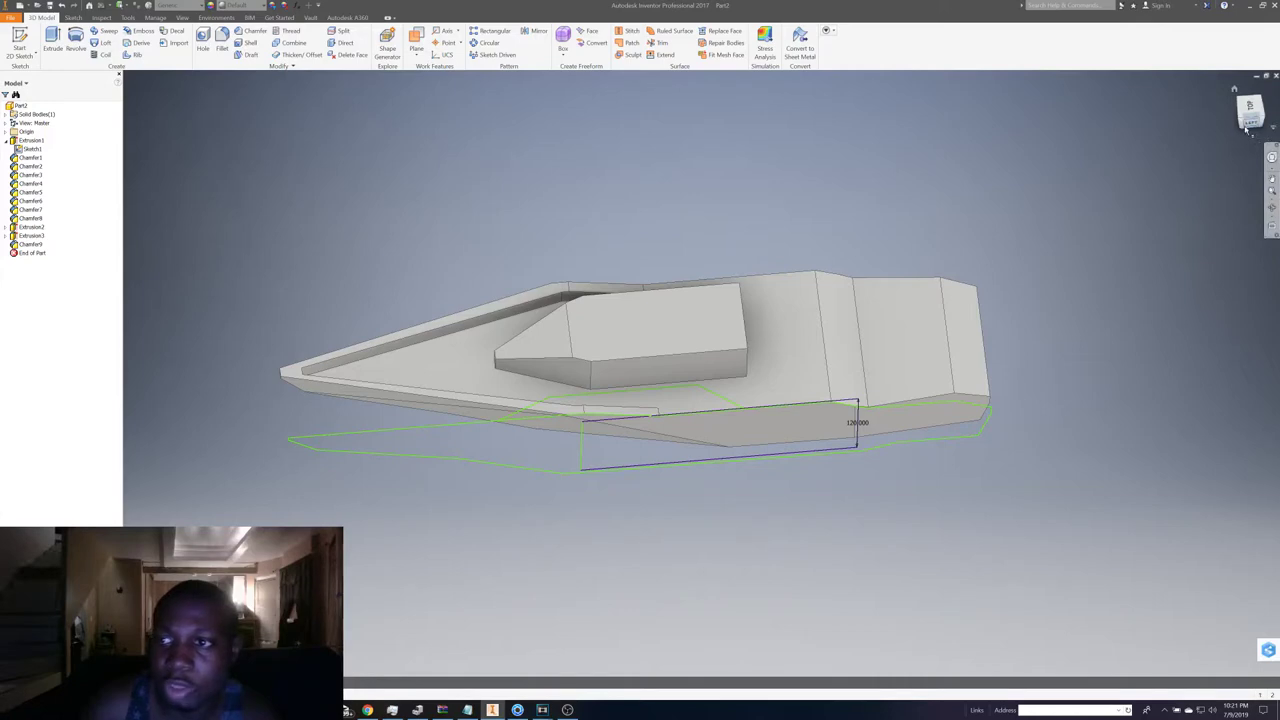
{"action": "left_click", "coordinate": [1244, 127]}
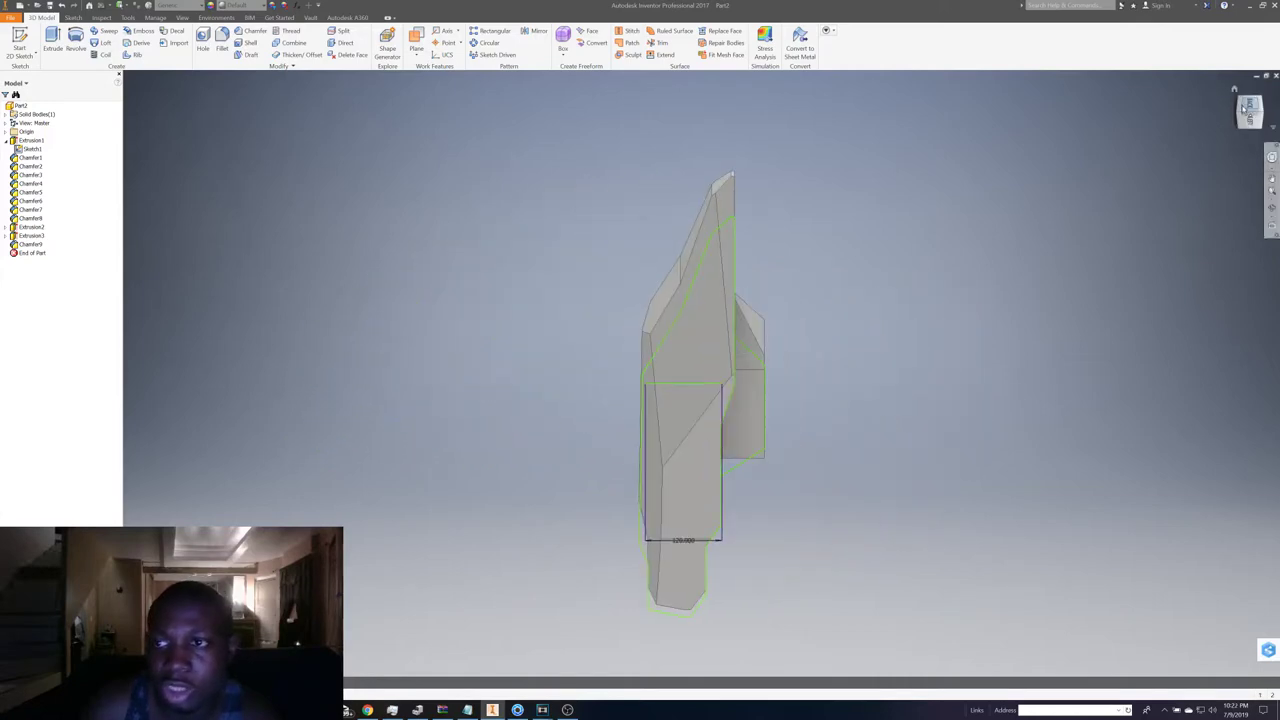
{"action": "middle_click_drag", "start_coordinate": [700, 371], "coordinate": [803, 343], "text": "shift"}
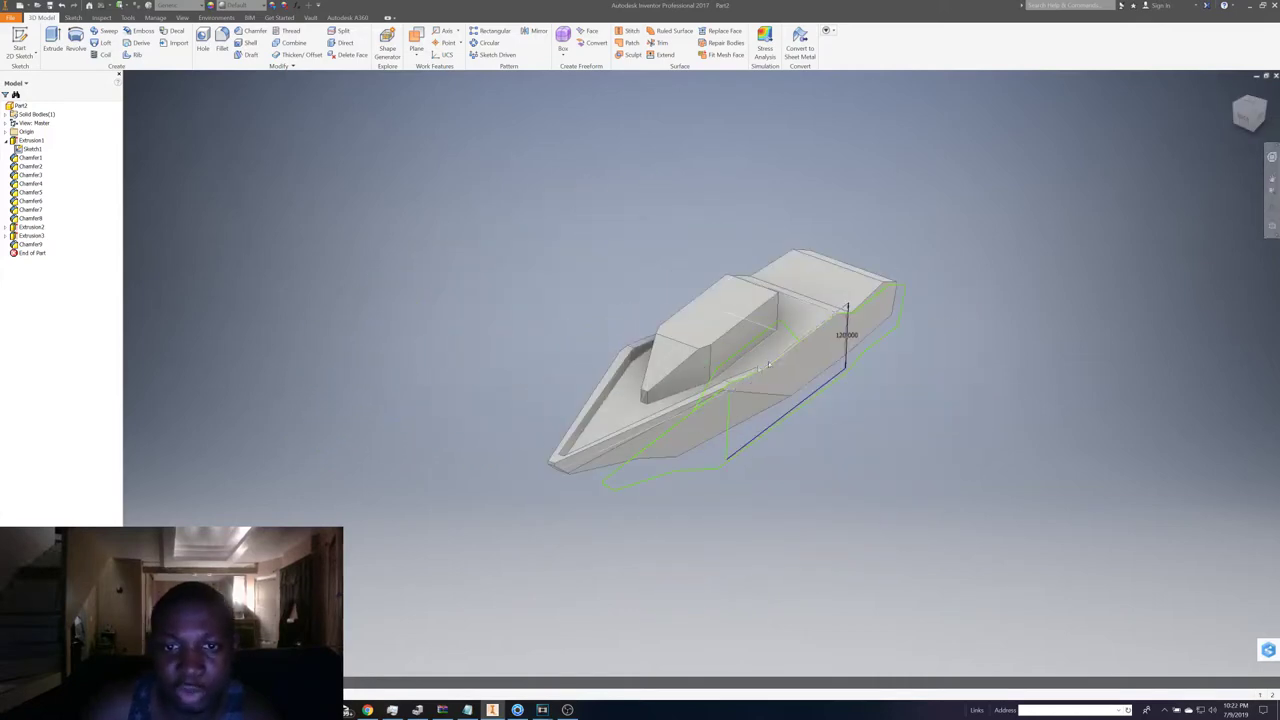
{"action": "scroll", "coordinate": [803, 343], "scroll_direction": "up", "scroll_amount": 3}
{"action": "scroll", "coordinate": [803, 343], "scroll_direction": "up", "scroll_amount": 3}
{"action": "left_click", "coordinate": [250, 31]}
{"action": "left_click", "coordinate": [651, 336]}
{"action": "left_click_drag", "start_coordinate": [557, 269], "coordinate": [652, 332]}
{"action": "left_click_drag", "start_coordinate": [678, 404], "coordinate": [634, 302]}
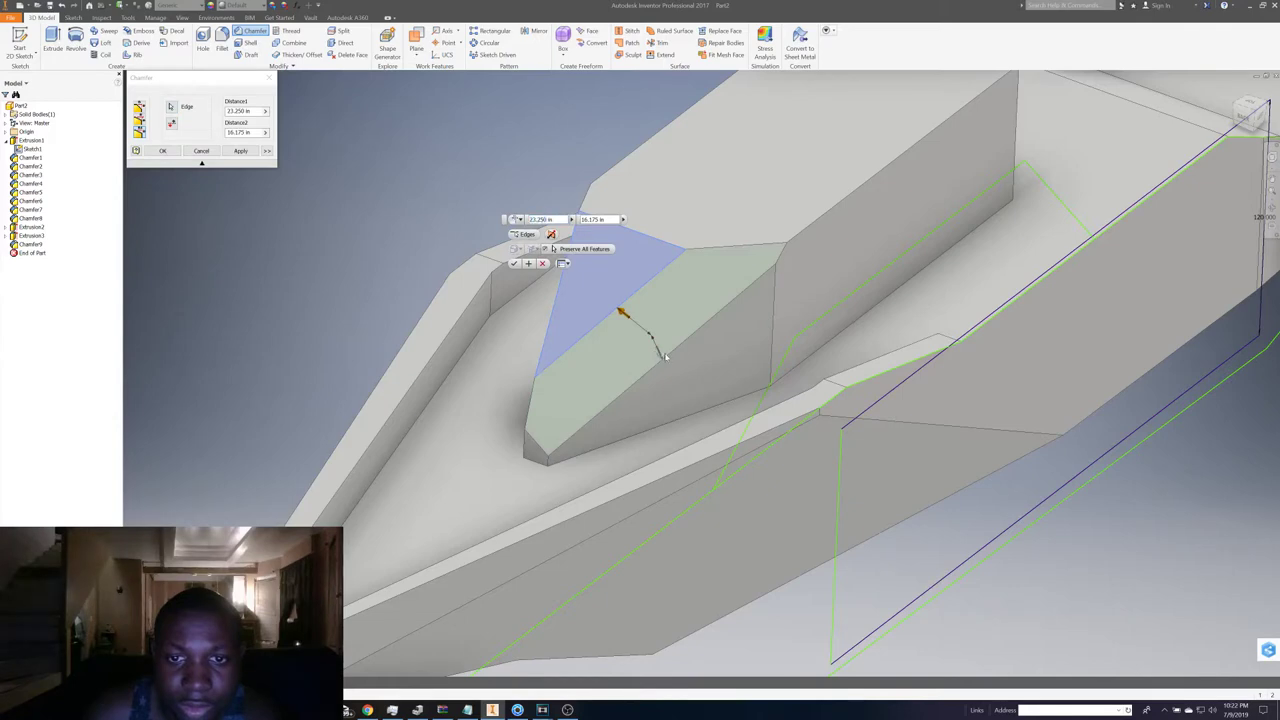
{"action": "left_click_drag", "start_coordinate": [661, 356], "coordinate": [676, 371]}
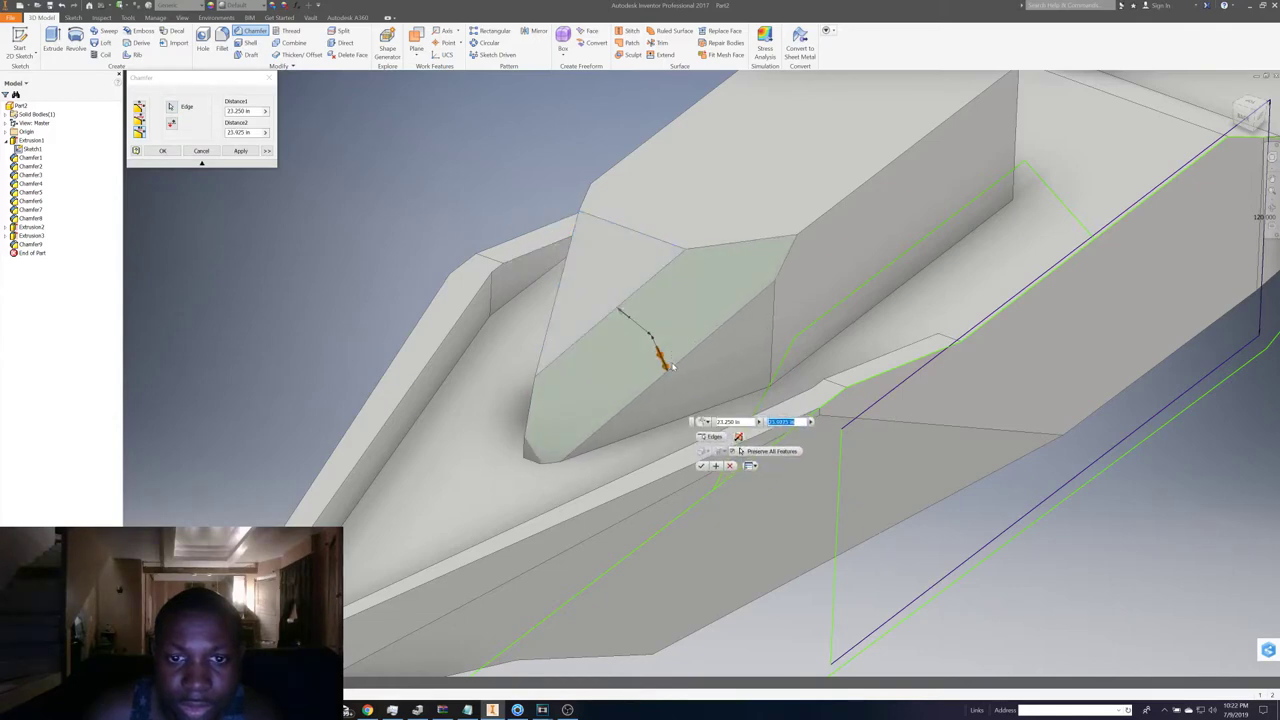
{"action": "left_click", "coordinate": [716, 469]}
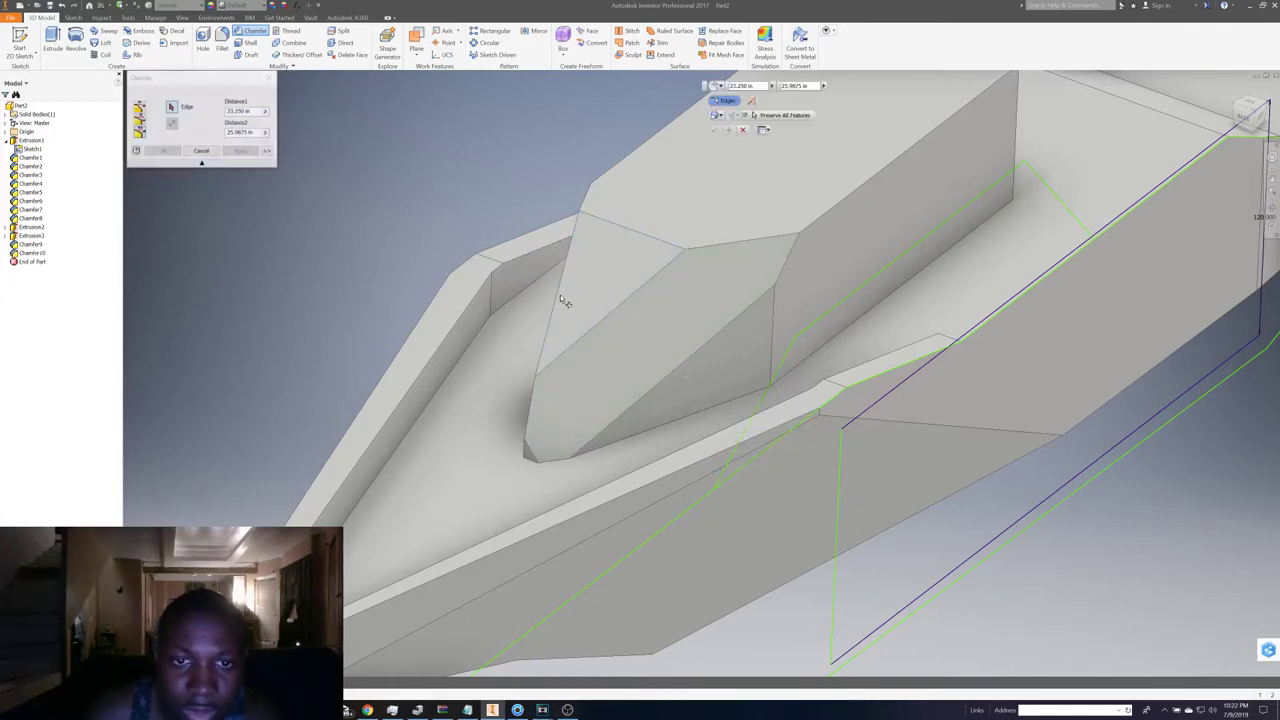
{"action": "left_click", "coordinate": [560, 294]}
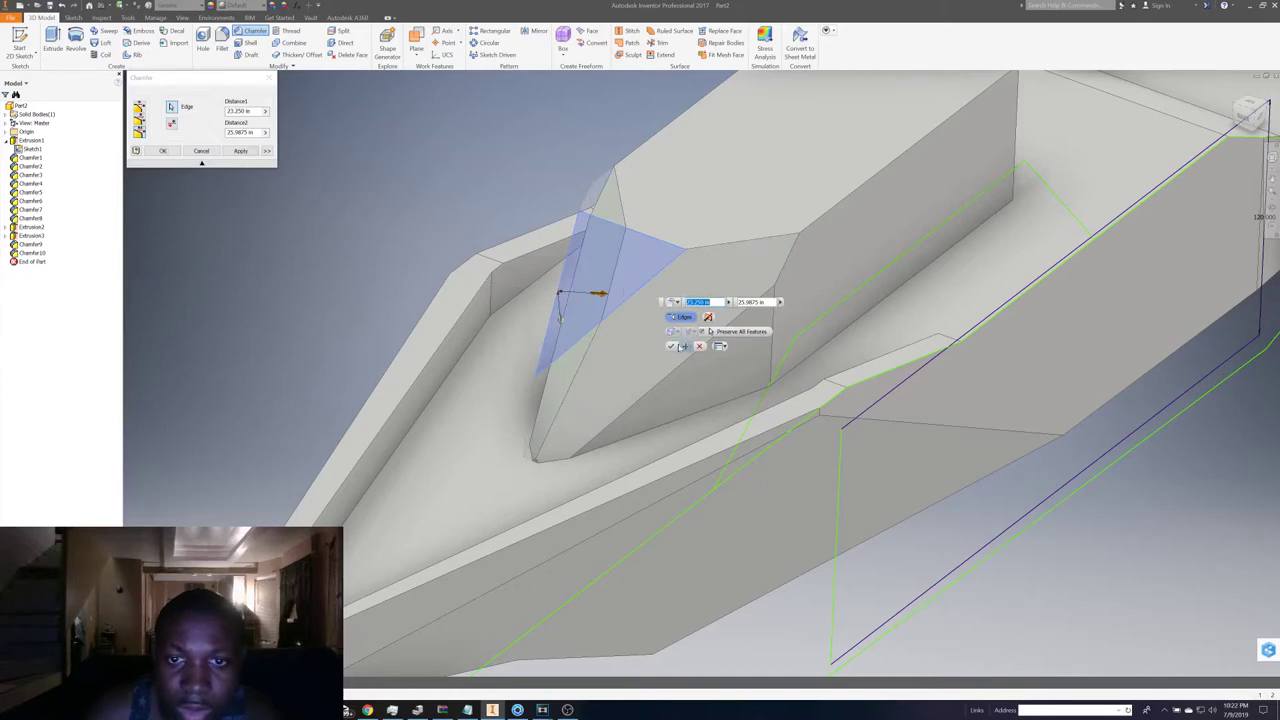
{"action": "left_click", "coordinate": [671, 346]}
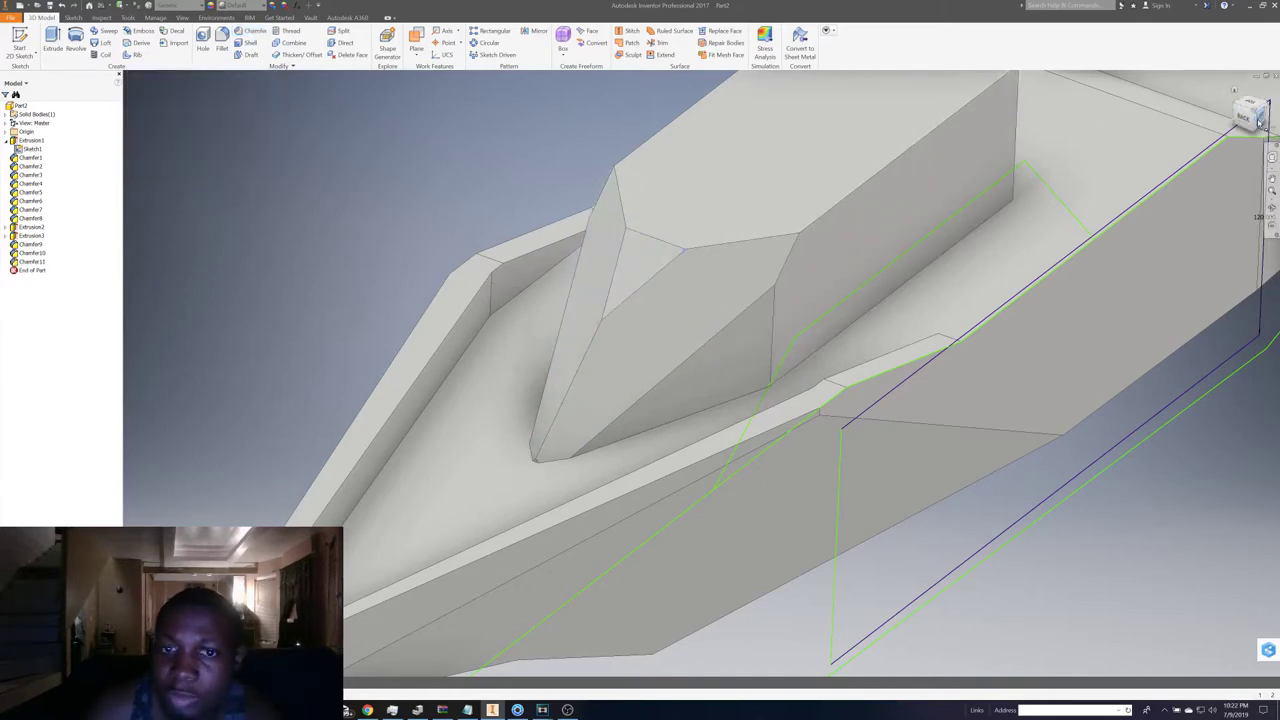
- Chamfer the cabin block's side edge with a 15.550 in second distance, then its top edge
{"action": "left_click", "coordinate": [1259, 120]}
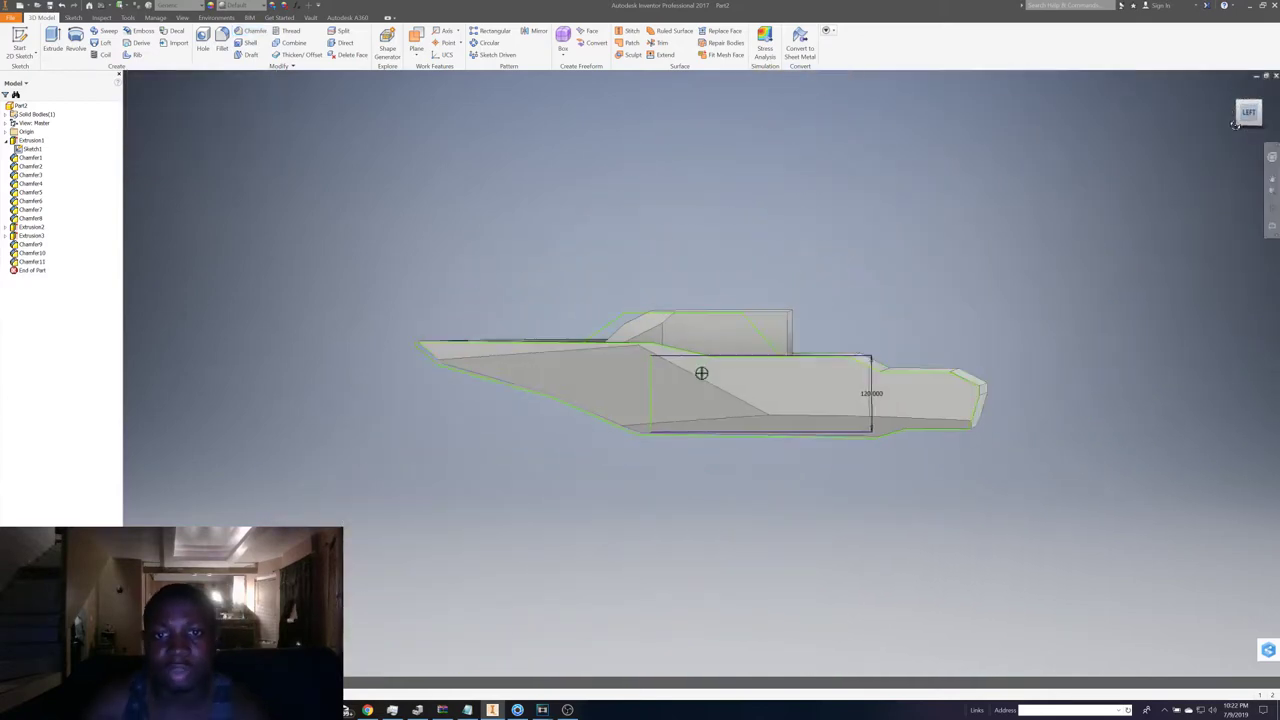
{"action": "middle_click_drag", "start_coordinate": [700, 371], "coordinate": [701, 373], "text": "shift"}
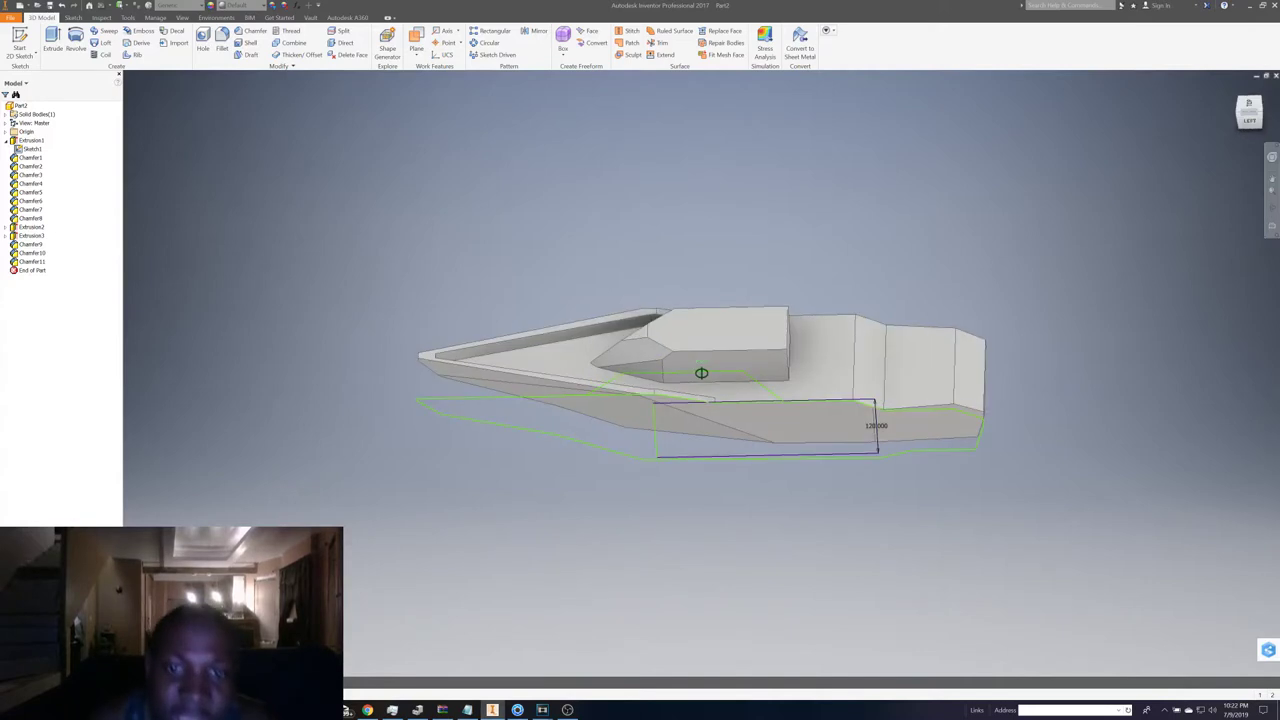
{"action": "scroll", "coordinate": [609, 331], "scroll_direction": "up", "scroll_amount": 3}
{"action": "middle_click_drag", "start_coordinate": [609, 331], "coordinate": [299, 238]}
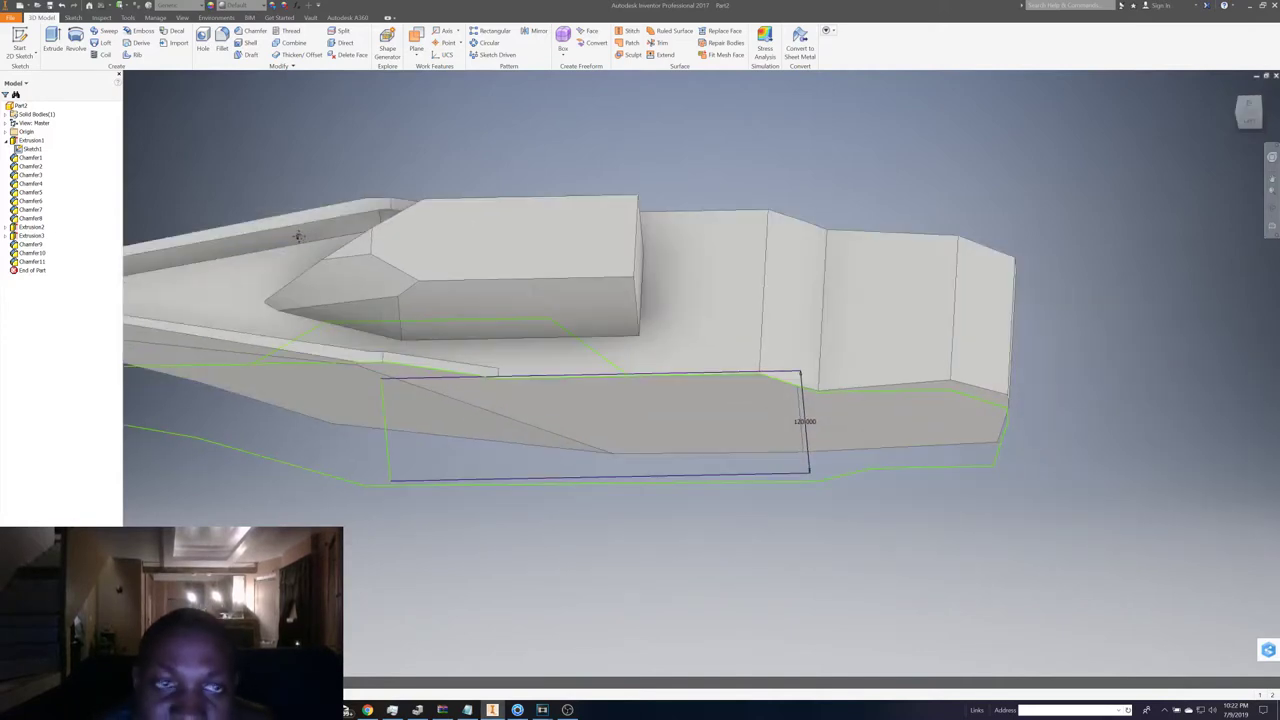
{"action": "left_click", "coordinate": [256, 31]}
{"action": "left_click", "coordinate": [493, 260]}
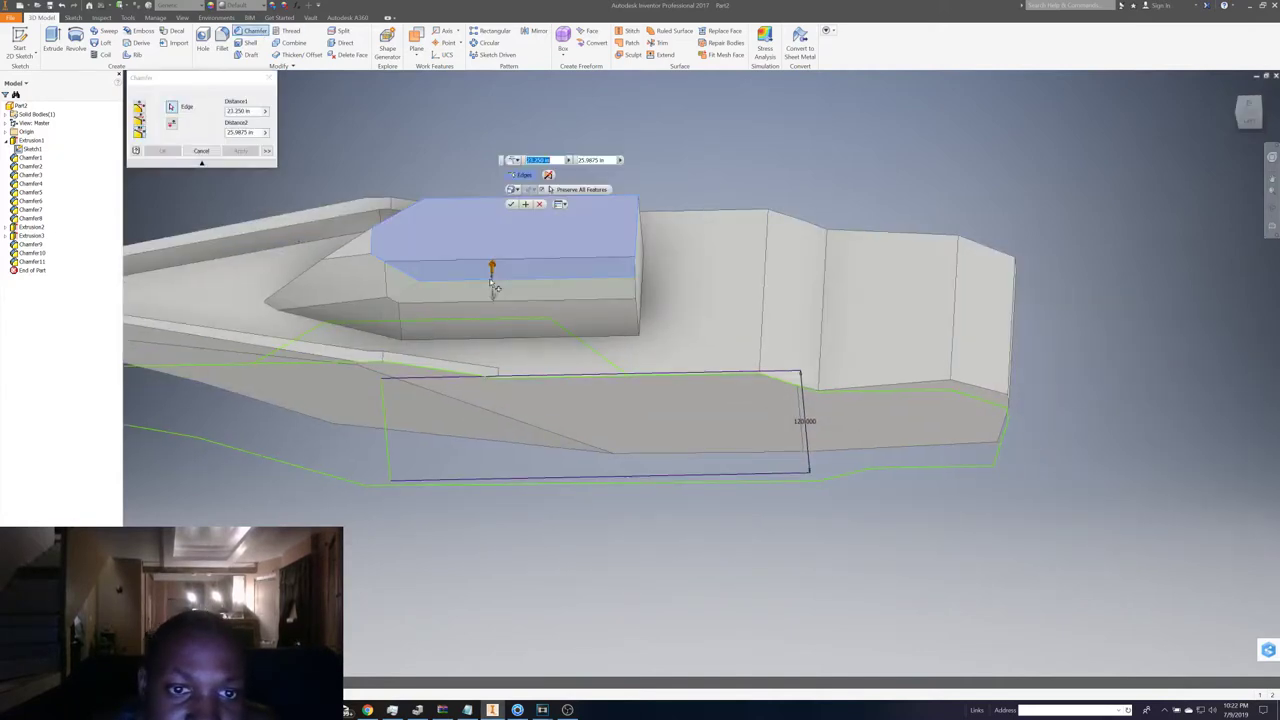
{"action": "left_click_drag", "start_coordinate": [493, 298], "coordinate": [491, 289]}
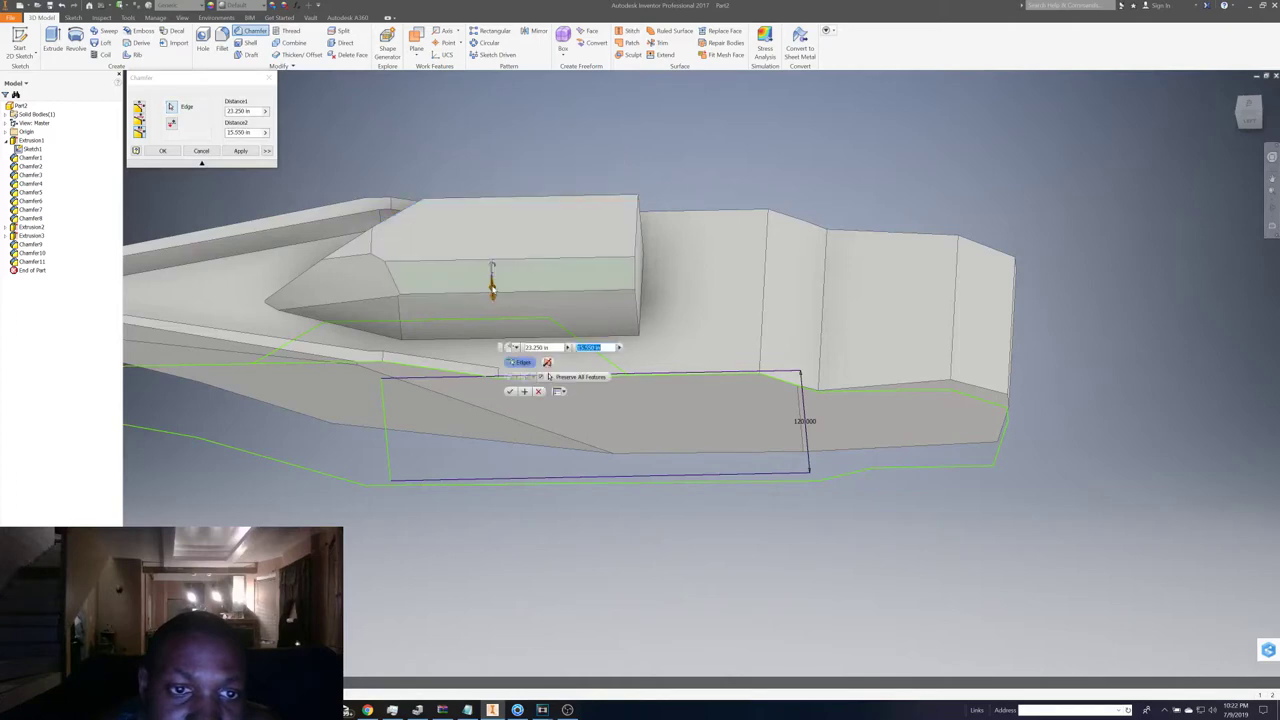
{"action": "left_click", "coordinate": [522, 392]}
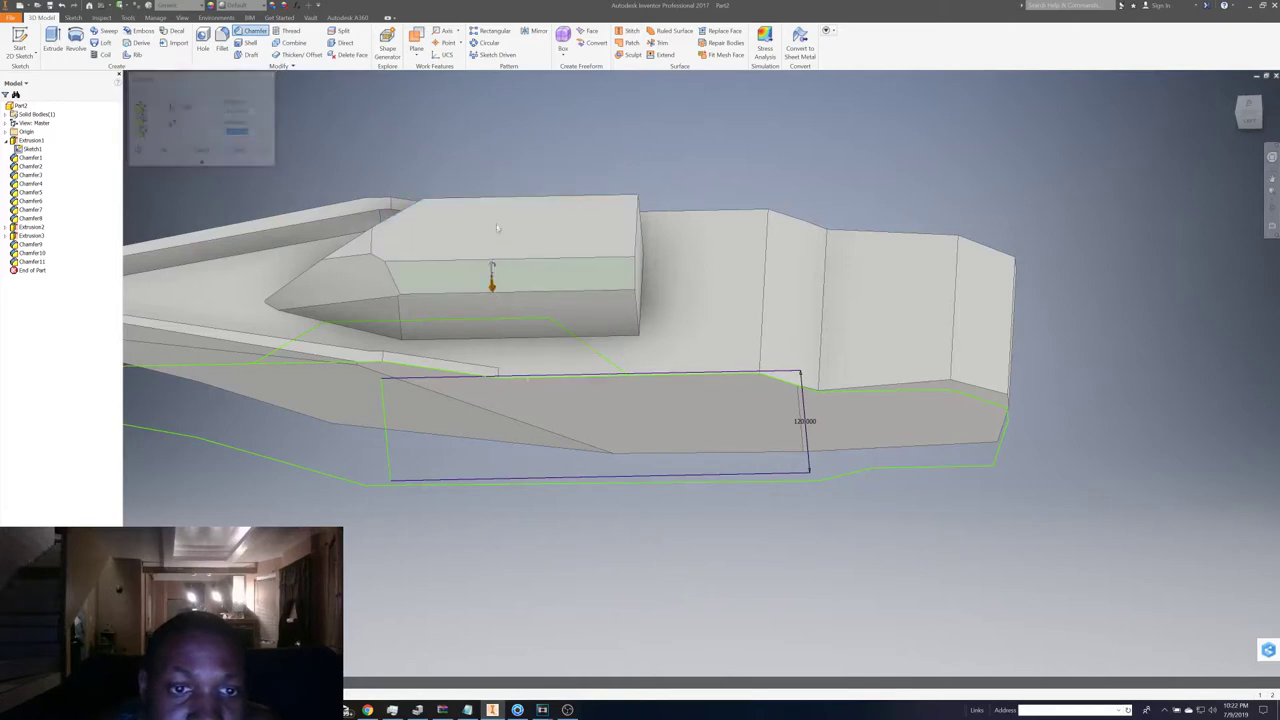
{"action": "left_click", "coordinate": [506, 201]}
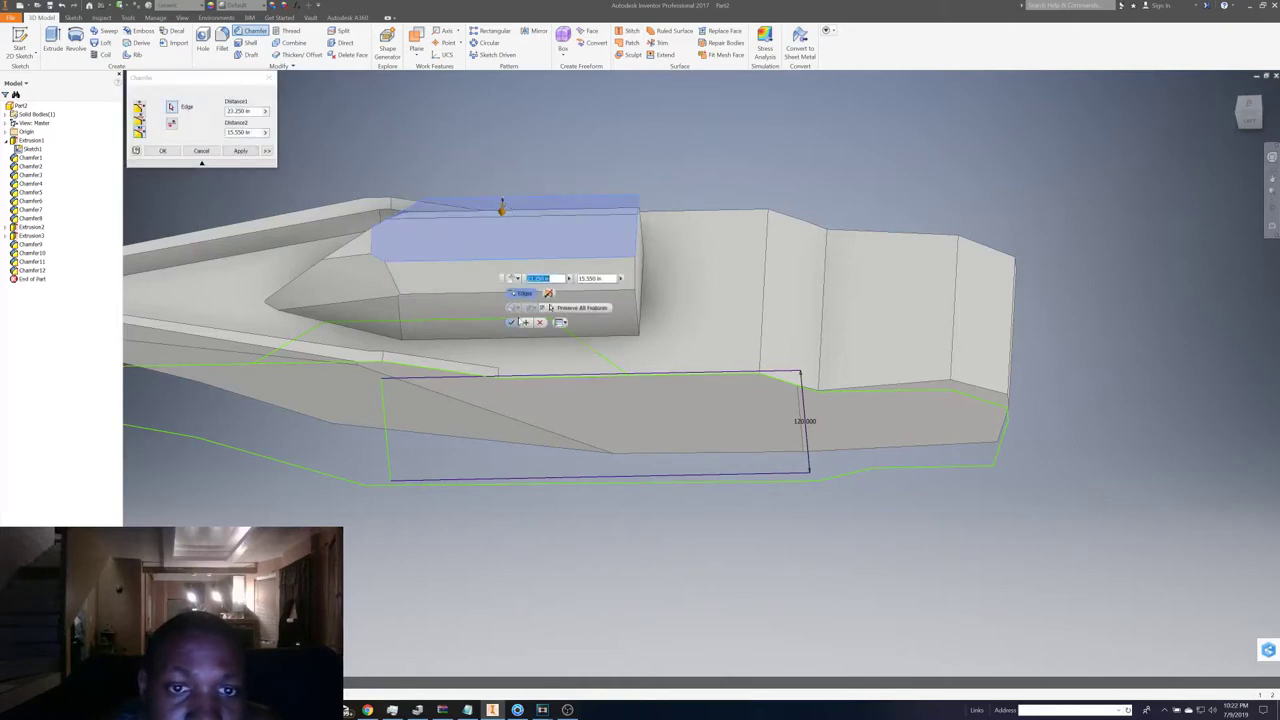
{"action": "left_click", "coordinate": [1250, 106]}
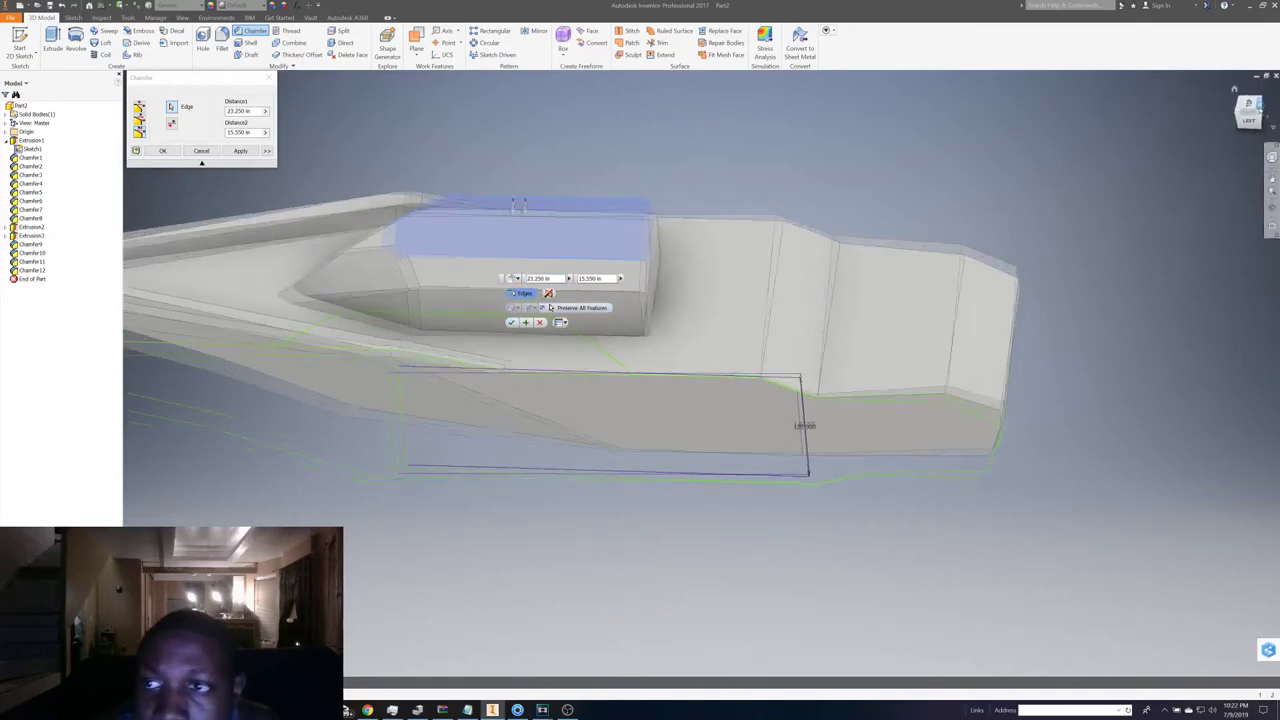
{"action": "scroll", "coordinate": [689, 390], "scroll_direction": "down", "scroll_amount": 5}
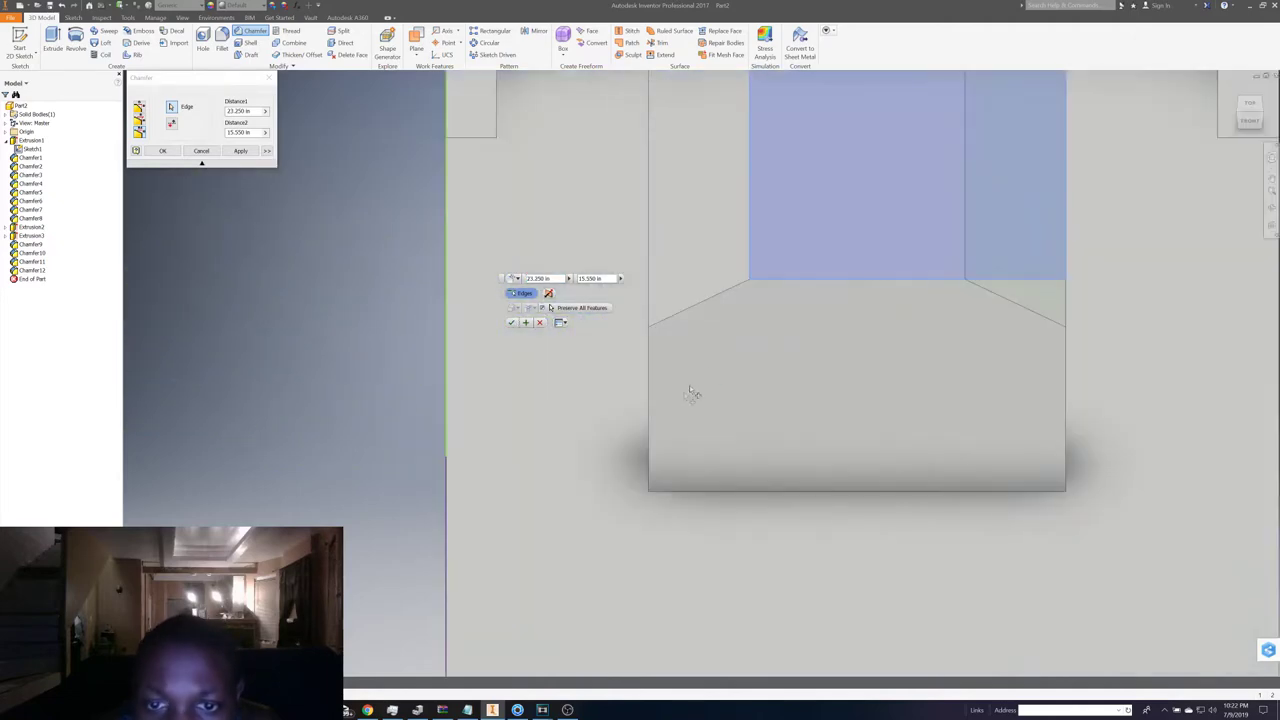
{"action": "middle_click_drag", "start_coordinate": [856, 305], "coordinate": [699, 367]}
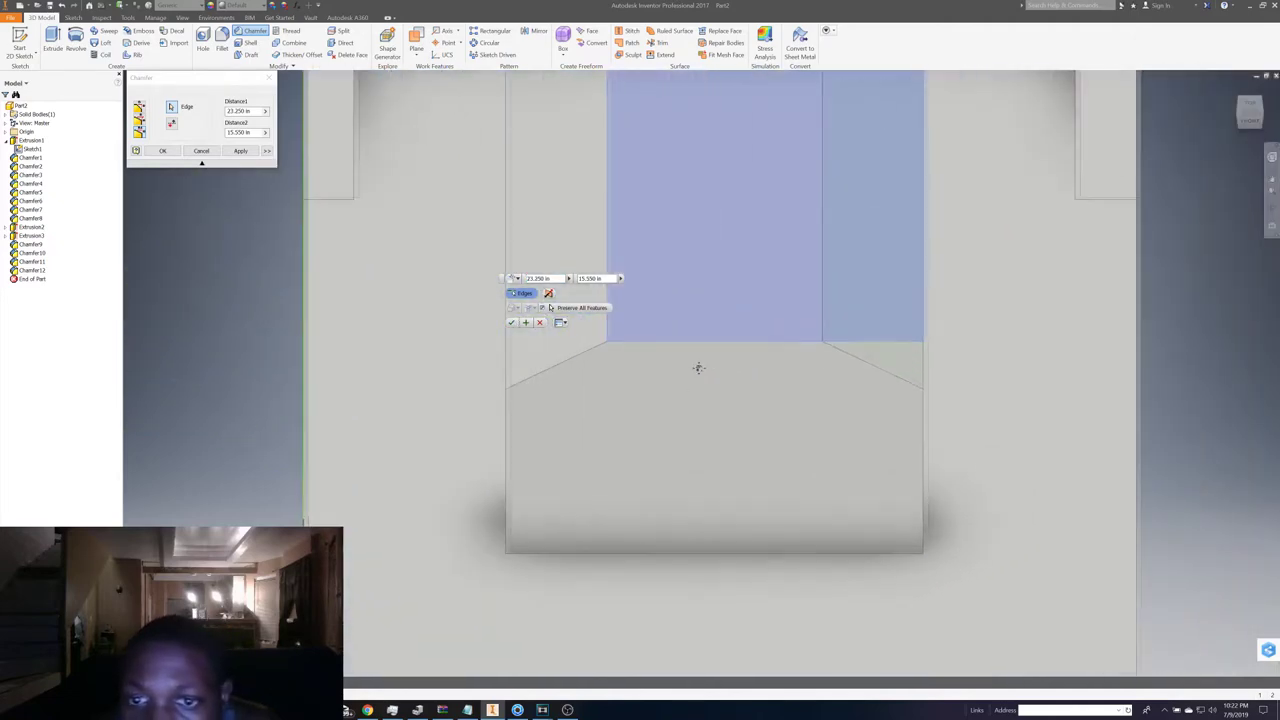
{"action": "left_click", "coordinate": [511, 322]}
{"action": "scroll", "coordinate": [845, 365], "scroll_direction": "up", "scroll_amount": 3}
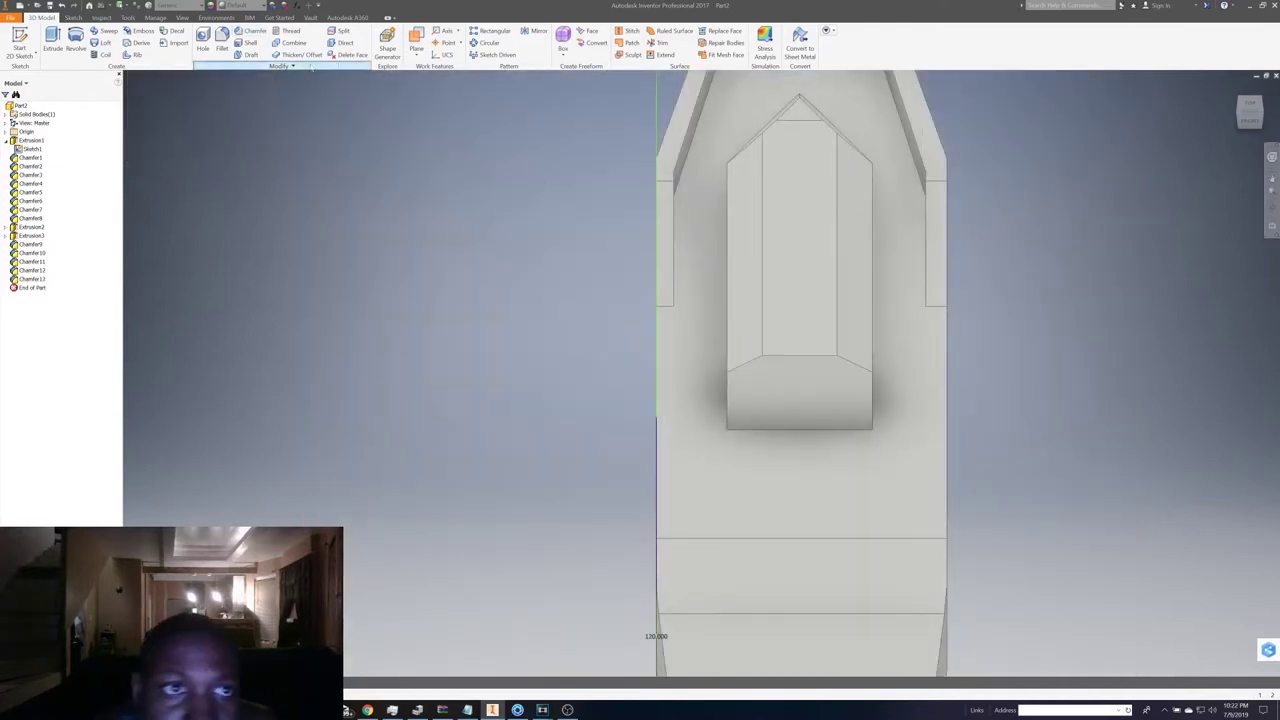
- Chamfer the cabin front edge into a long slope with a top leg of about 26.94 in
{"action": "left_click", "coordinate": [250, 31]}
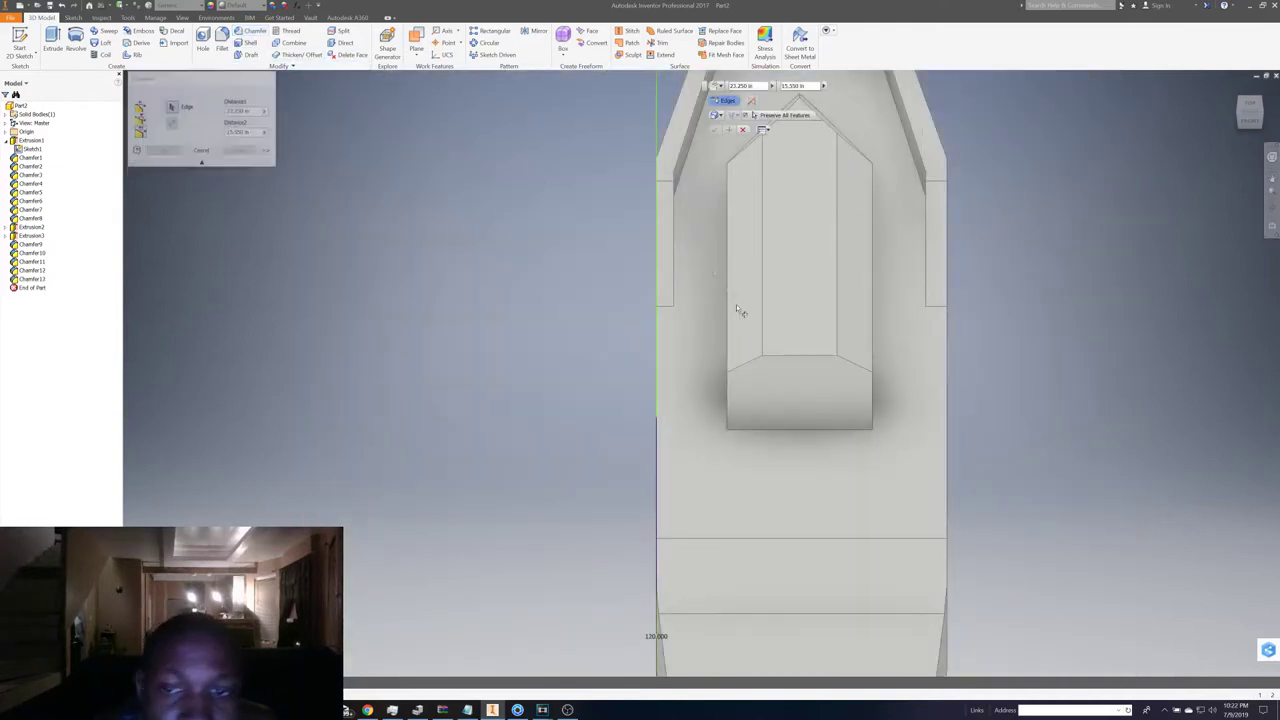
{"action": "left_click", "coordinate": [809, 361]}
{"action": "left_click", "coordinate": [940, 383]}
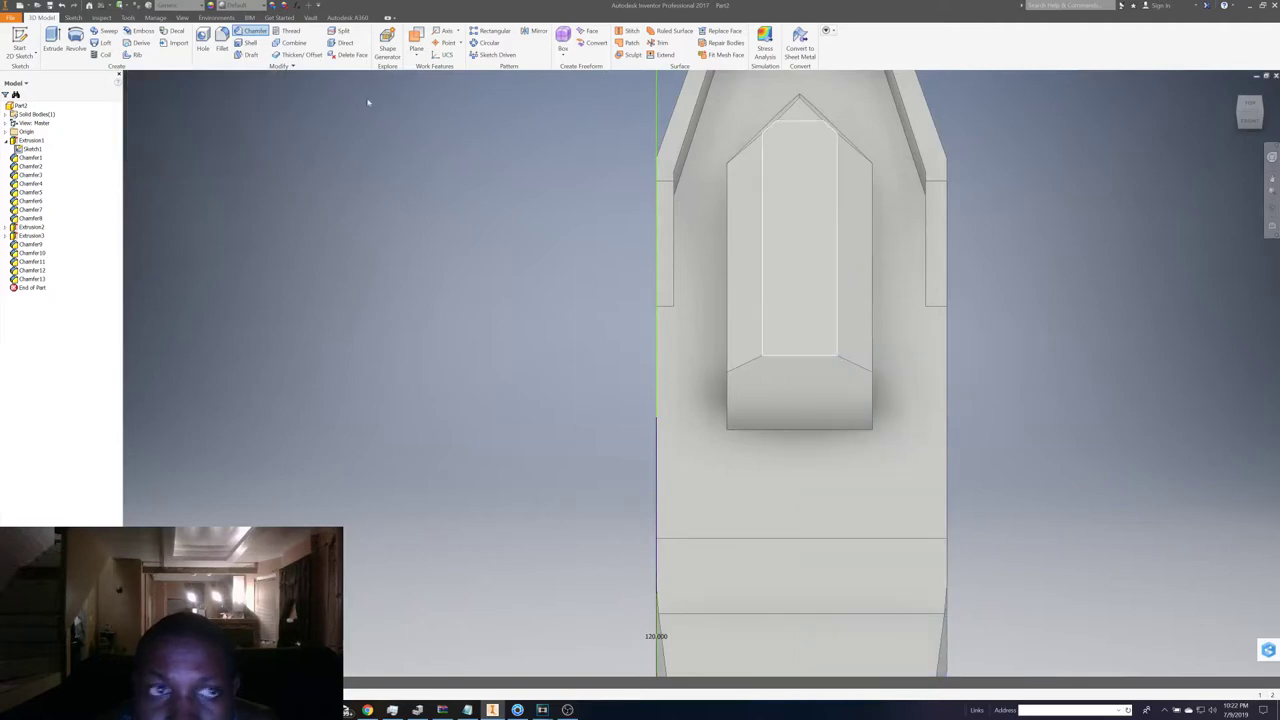
{"action": "left_click", "coordinate": [784, 356]}
{"action": "left_click", "coordinate": [1254, 124]}
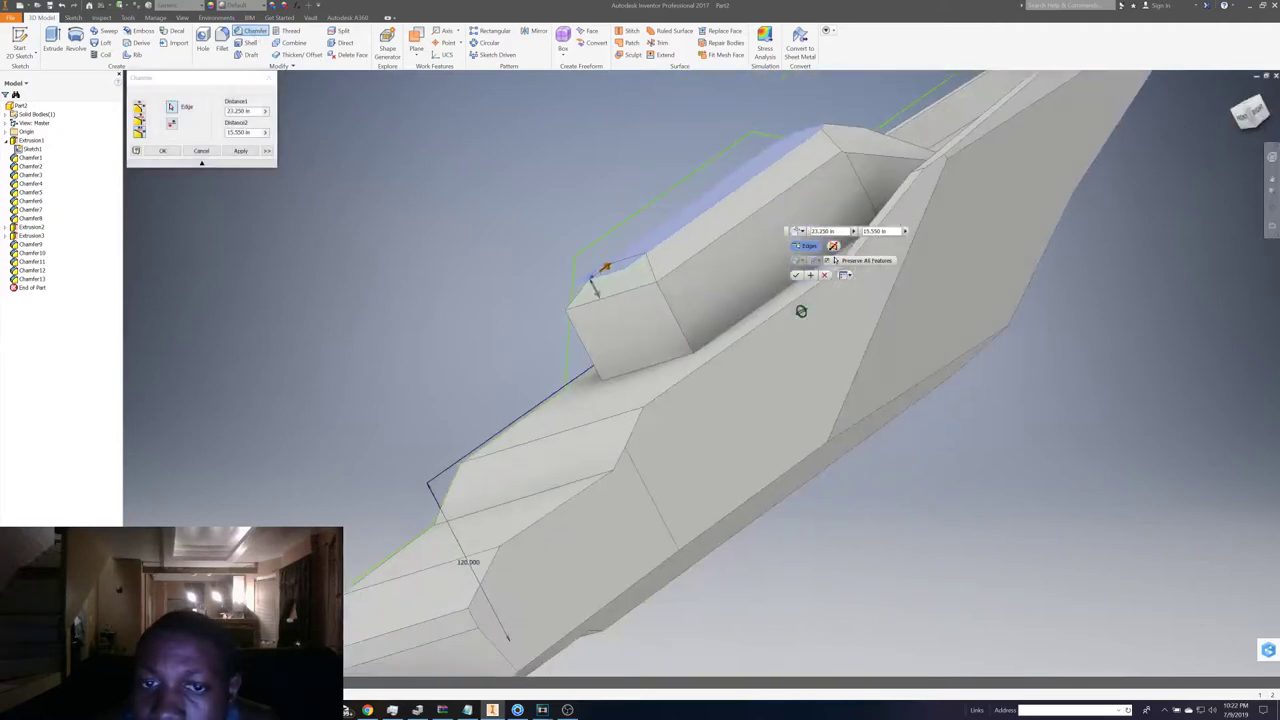
{"action": "left_click", "coordinate": [1248, 113]}
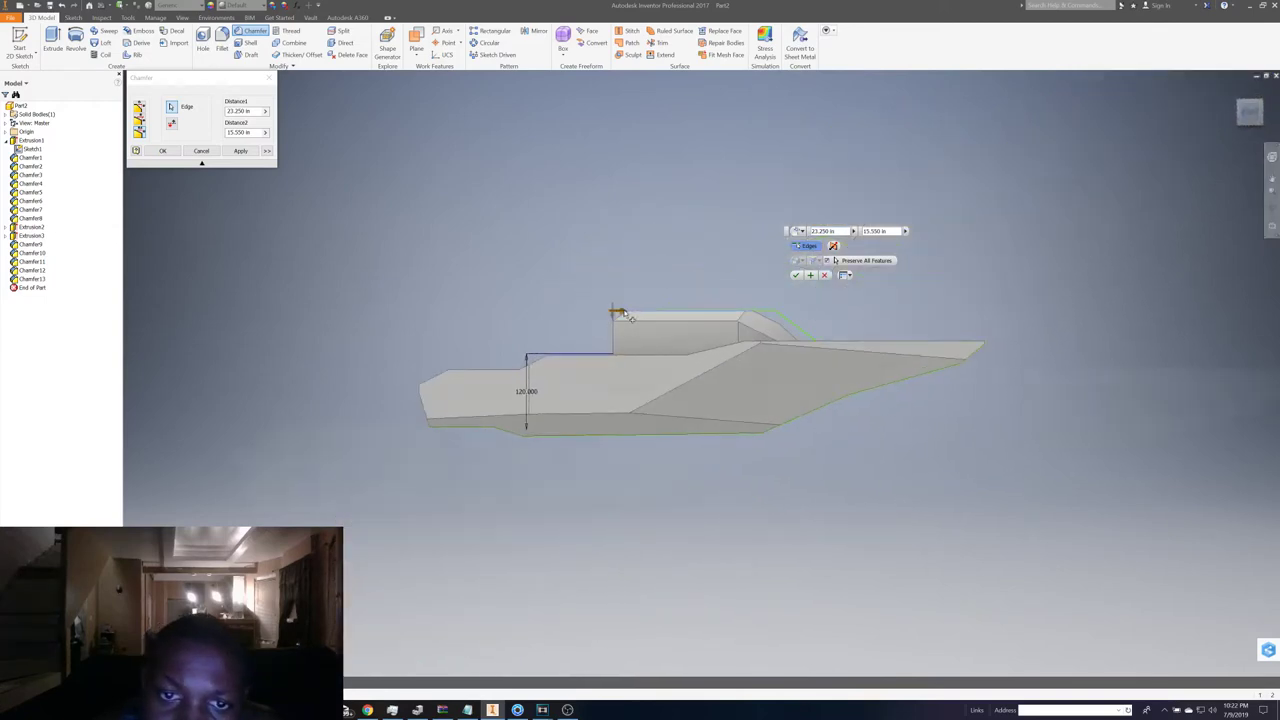
{"action": "scroll", "coordinate": [590, 343], "scroll_direction": "down", "scroll_amount": 5}
{"action": "left_click_drag", "start_coordinate": [583, 345], "coordinate": [580, 465]}
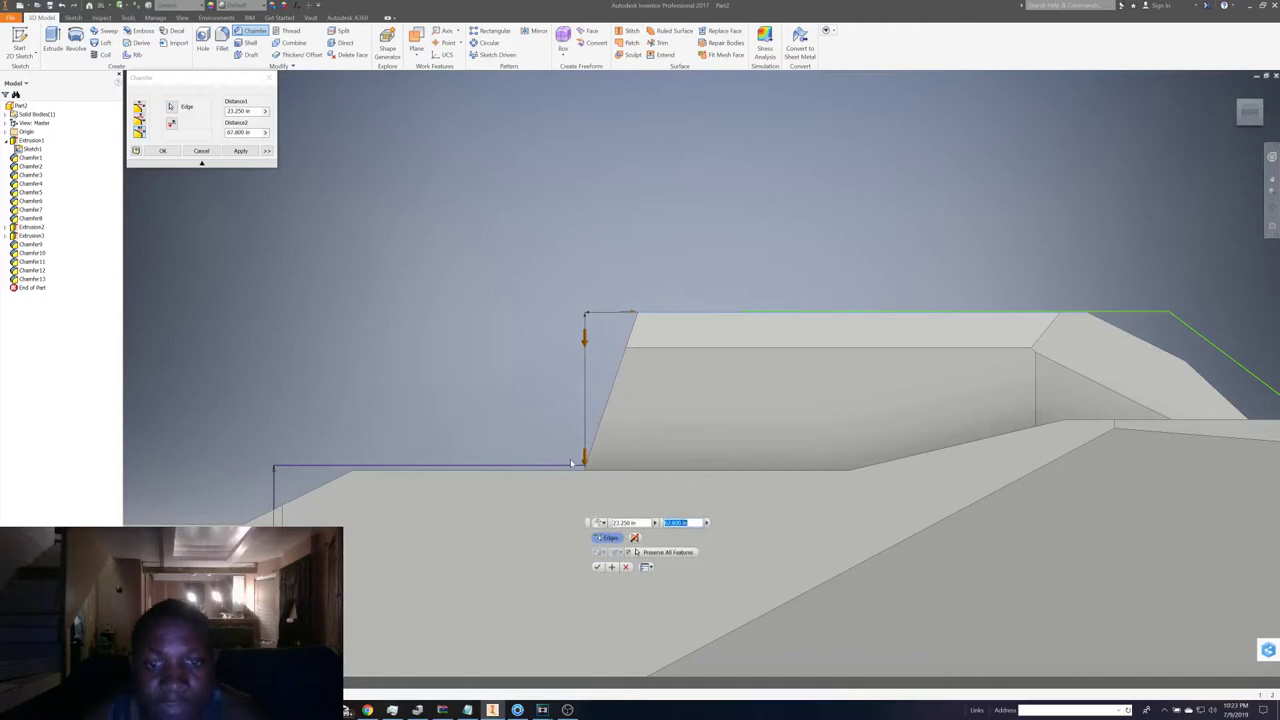
{"action": "mouse_move", "coordinate": [626, 314]}
{"action": "left_mouse_down"}
{"action": "mouse_move", "coordinate": [740, 316]}
{"action": "mouse_move", "coordinate": [699, 328]}
{"action": "left_mouse_up"}
{"action": "left_click", "coordinate": [777, 362]}
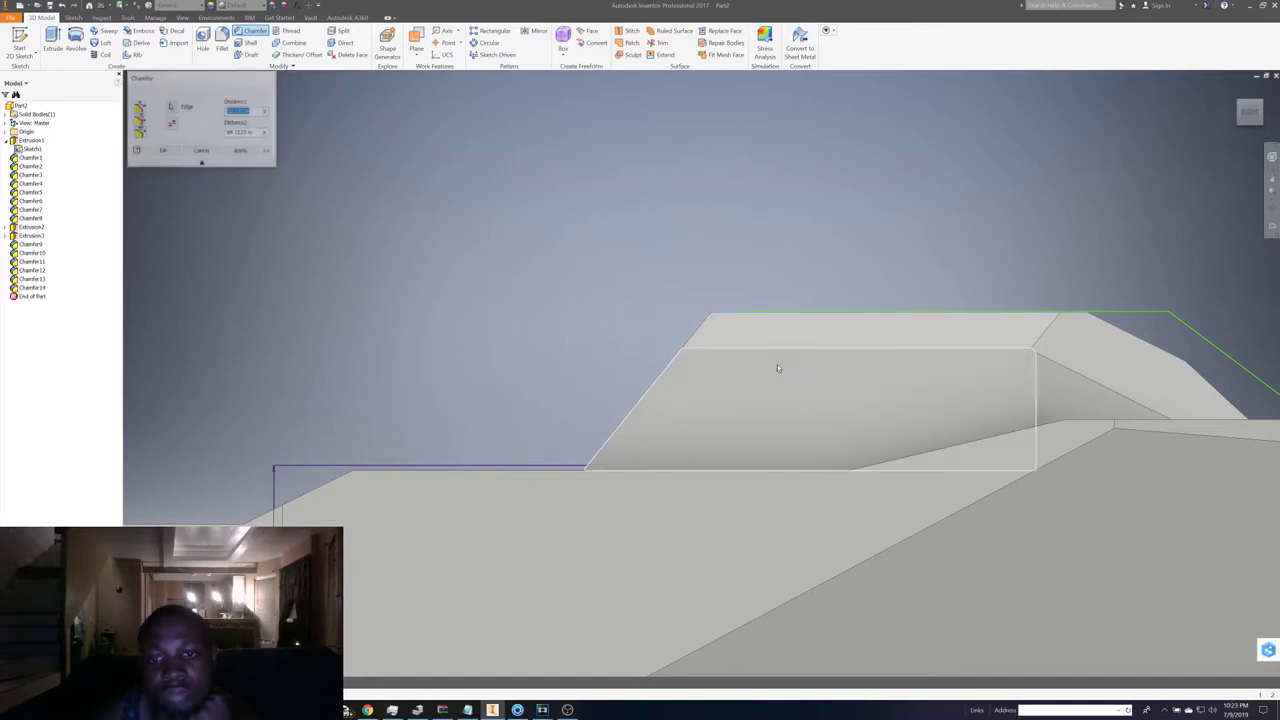
{"action": "scroll", "coordinate": [747, 266], "scroll_direction": "down", "scroll_amount": 5}
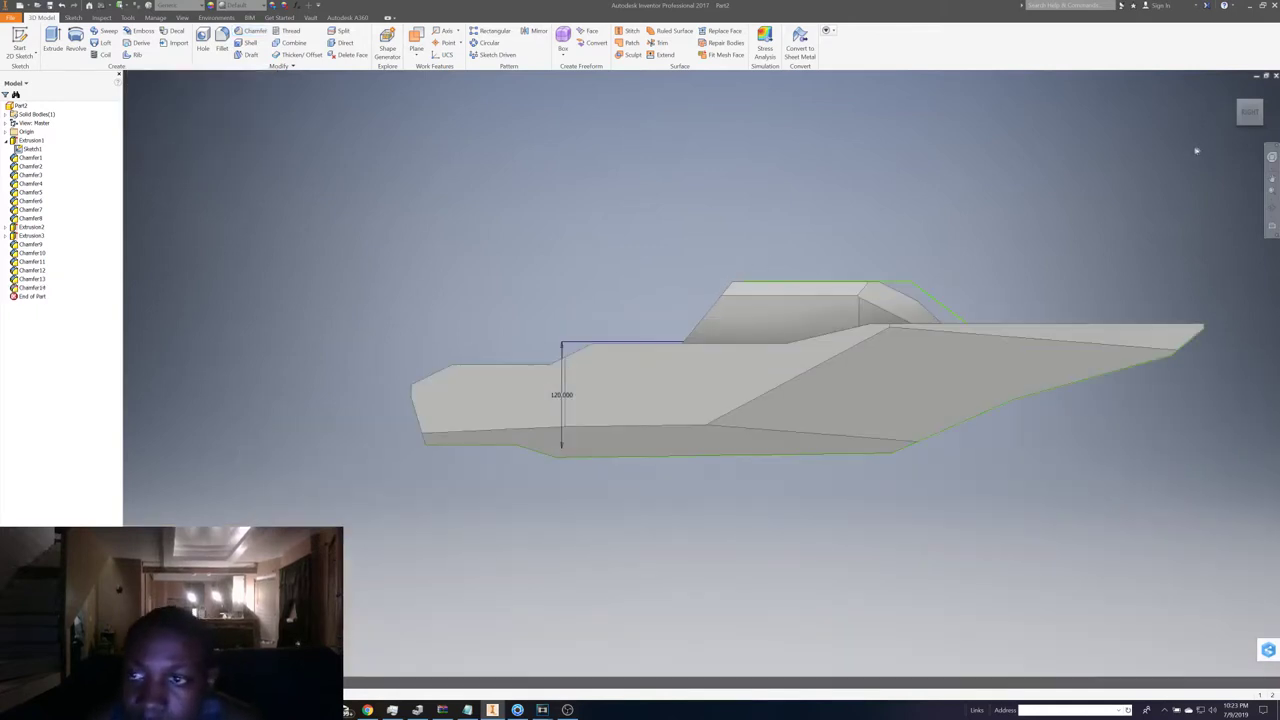
{"action": "left_click", "coordinate": [1249, 112]}
- Create a new sketch on the deck face
{"action": "middle_click_drag", "start_coordinate": [807, 369], "coordinate": [807, 369], "text": "shift"}
{"action": "right_click", "coordinate": [683, 408]}
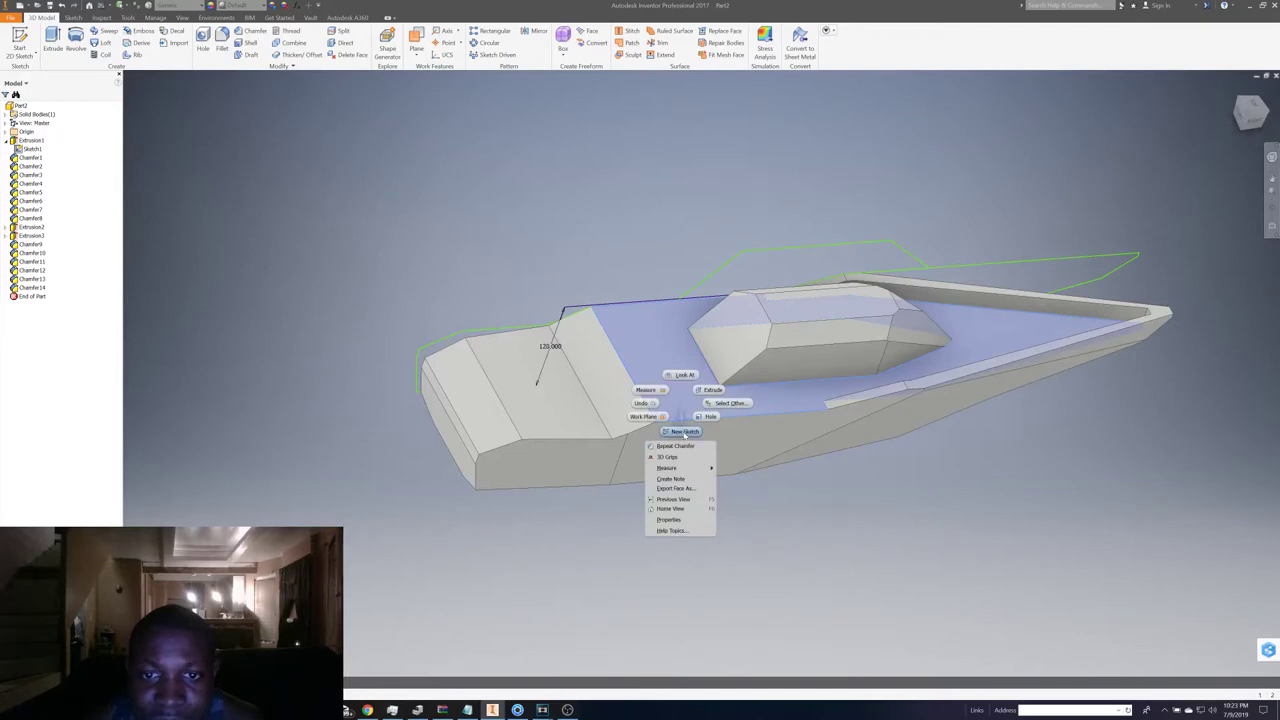
{"action": "left_click", "coordinate": [685, 431]}
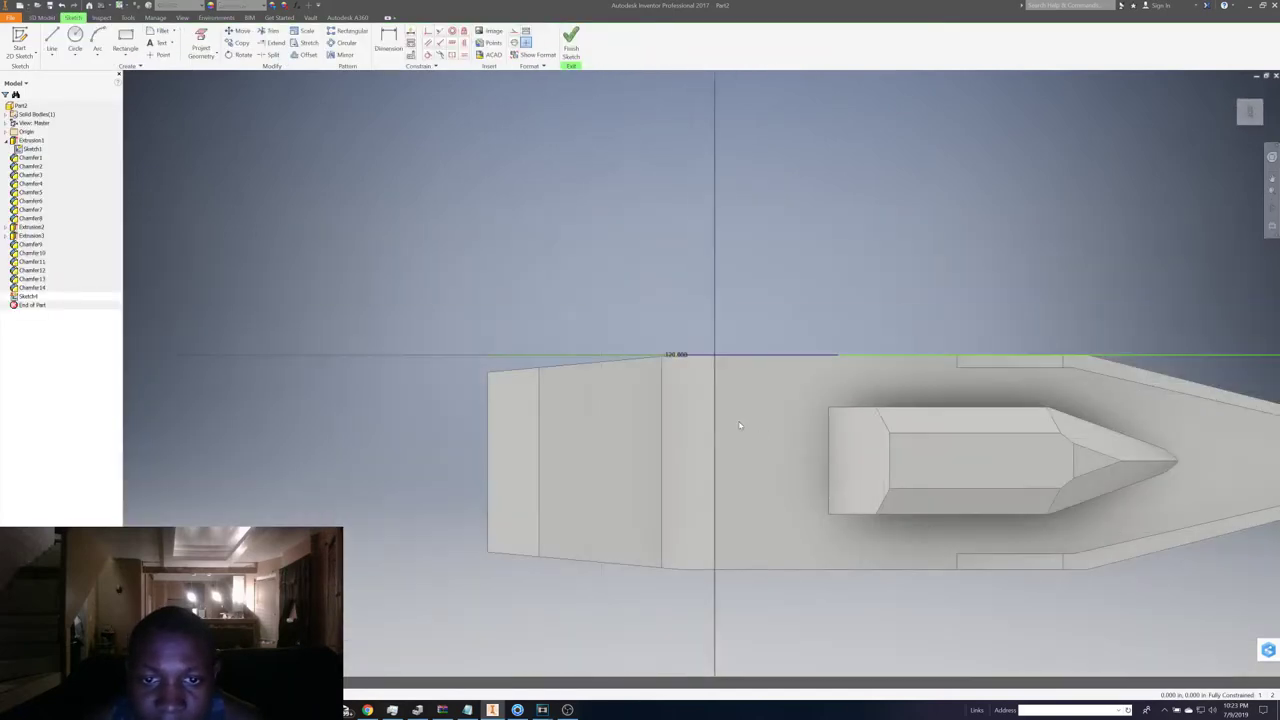
{"action": "mouse_move", "coordinate": [640, 326]}
{"action": "middle_mouse_down", "text": "shift"}
{"action": "mouse_move", "coordinate": [885, 369]}
{"action": "mouse_move", "coordinate": [1257, 152]}
{"action": "middle_mouse_up", "text": "shift"}
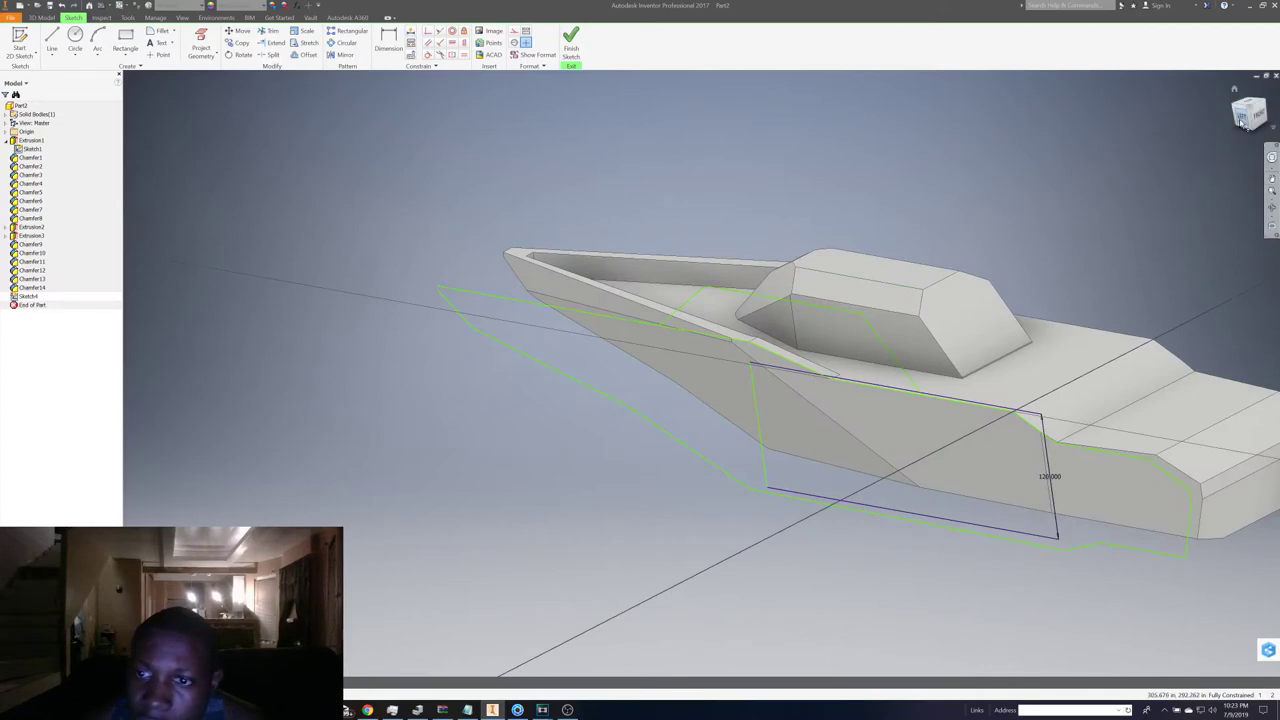
{"action": "left_click", "coordinate": [1241, 121]}
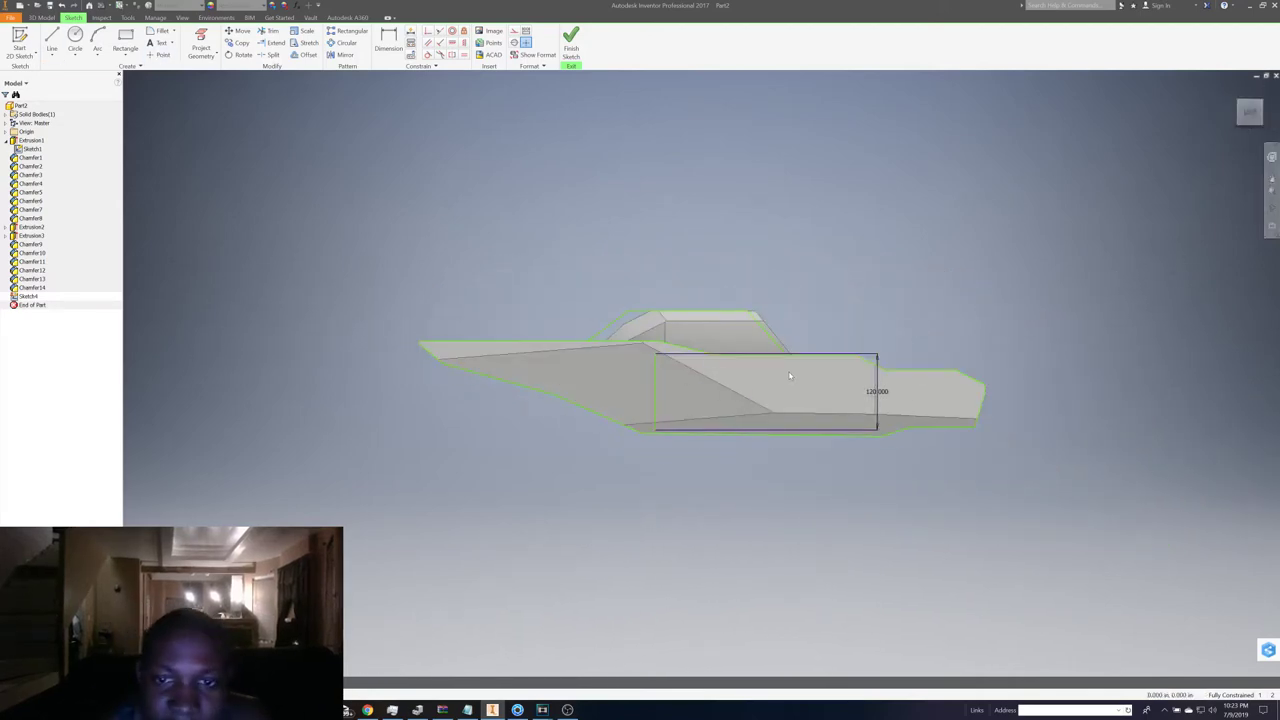
- Start and cancel a line, finish the empty sketch, and bring up Sketch1's options
{"action": "left_click", "coordinate": [46, 42]}
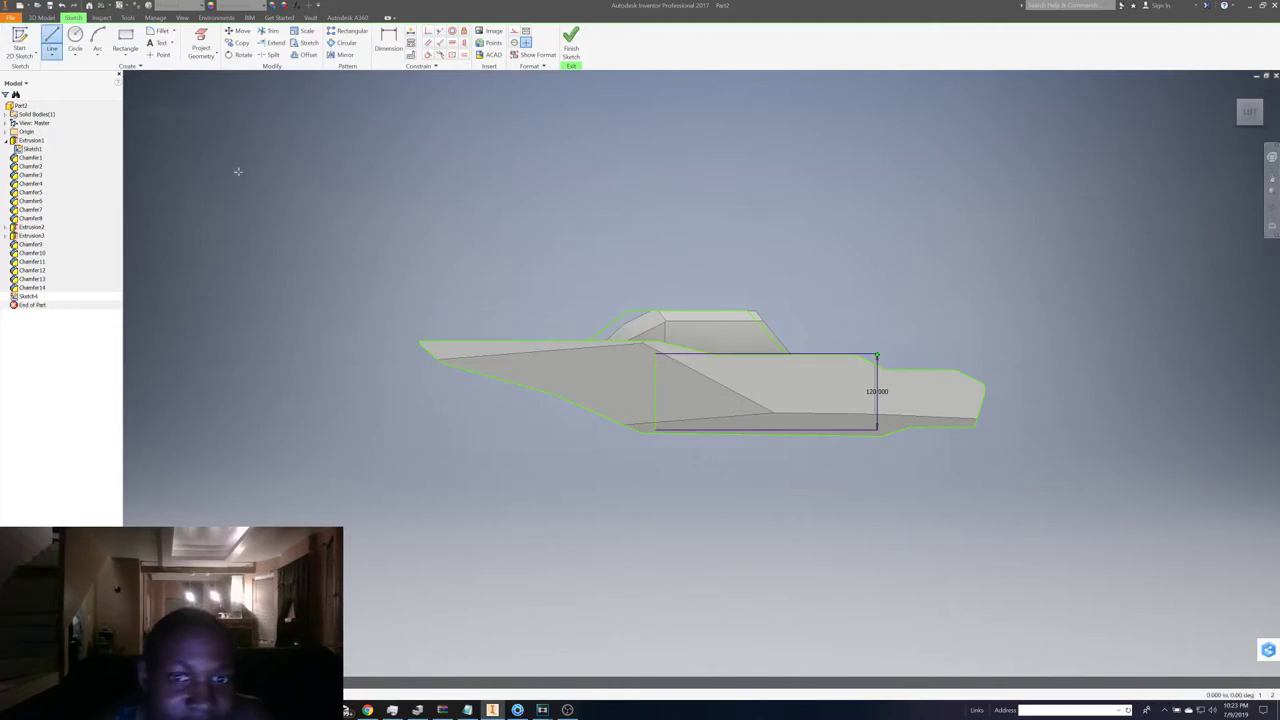
{"action": "left_click", "coordinate": [705, 314]}
{"action": "right_click", "coordinate": [703, 384]}
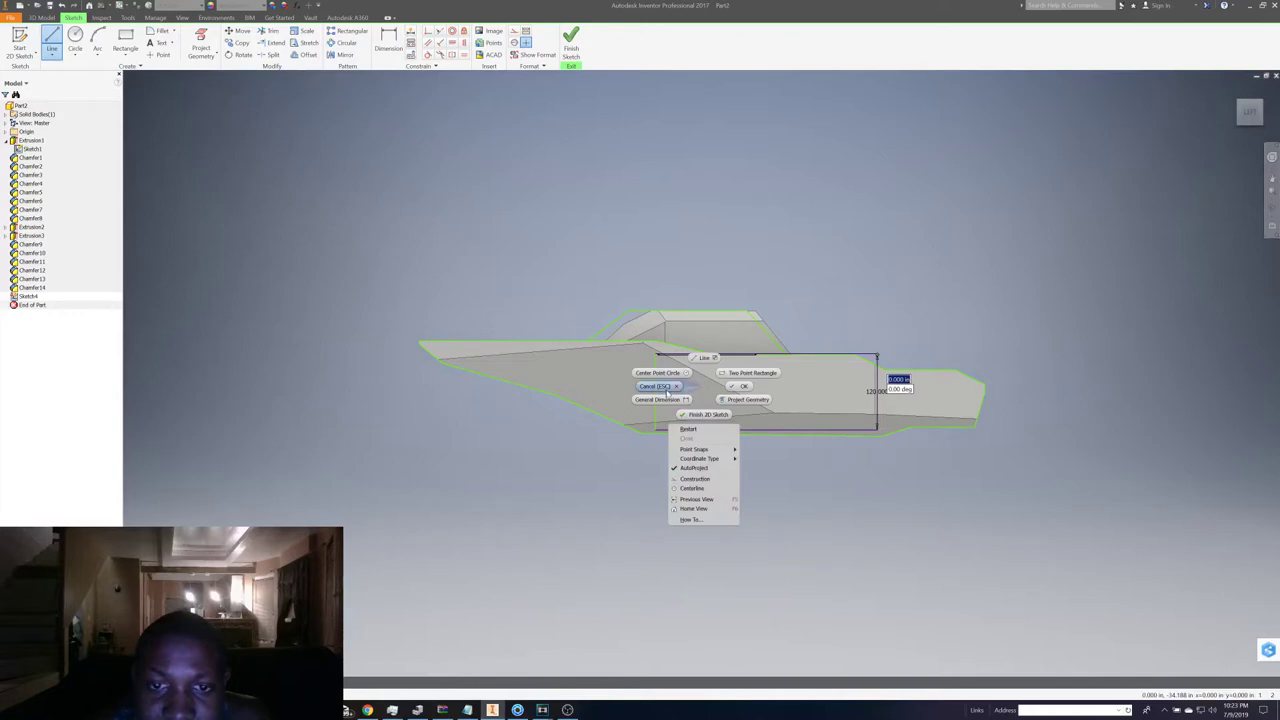
{"action": "left_click", "coordinate": [670, 393]}
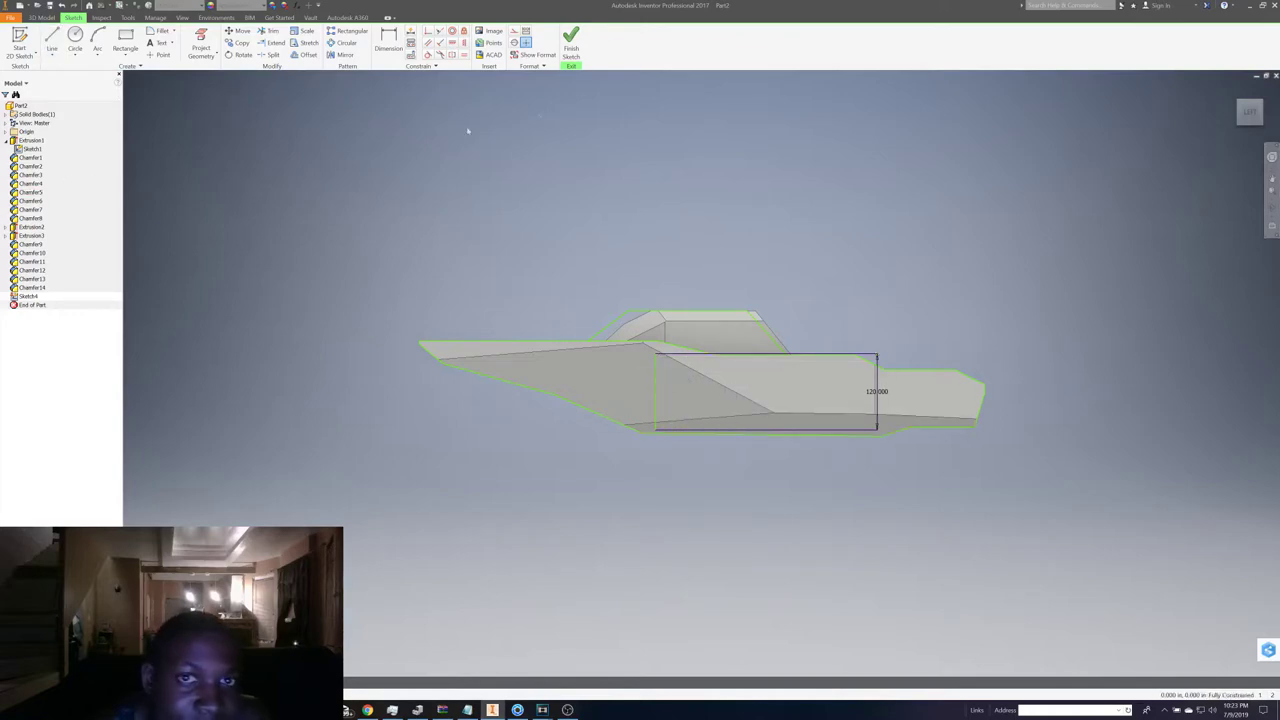
{"action": "left_click", "coordinate": [572, 48]}
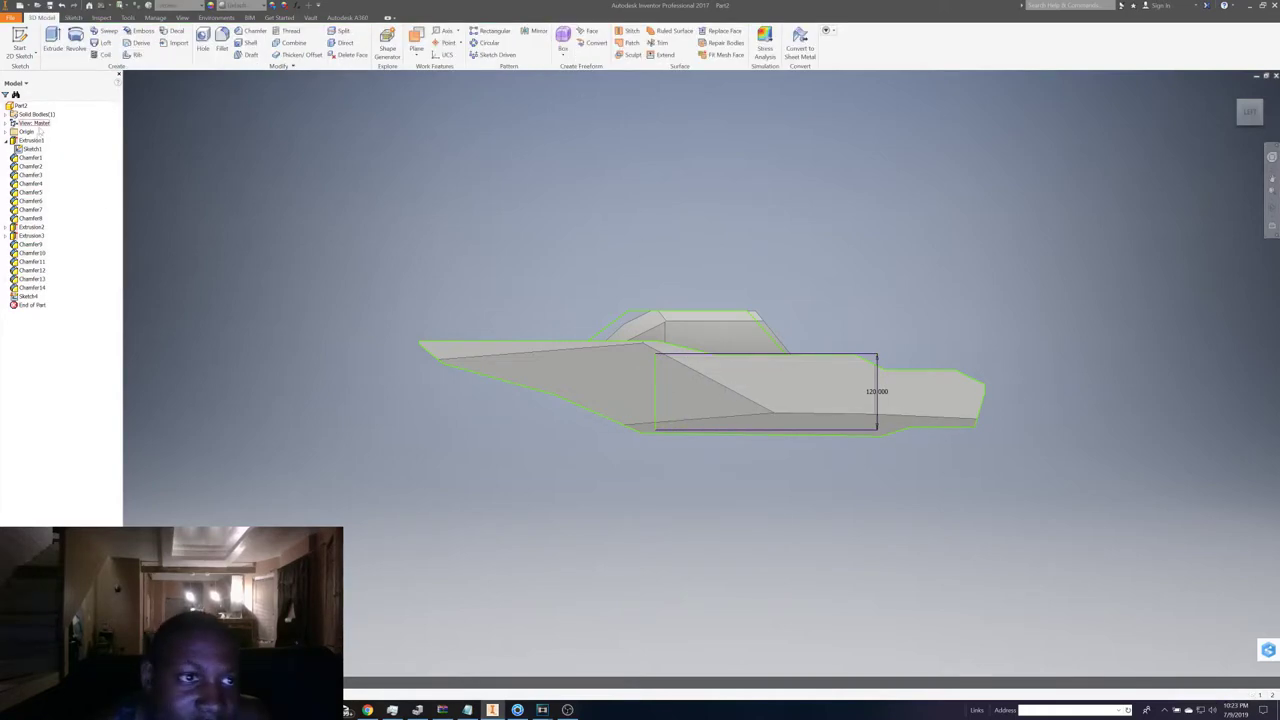
{"action": "right_click", "coordinate": [30, 149]}
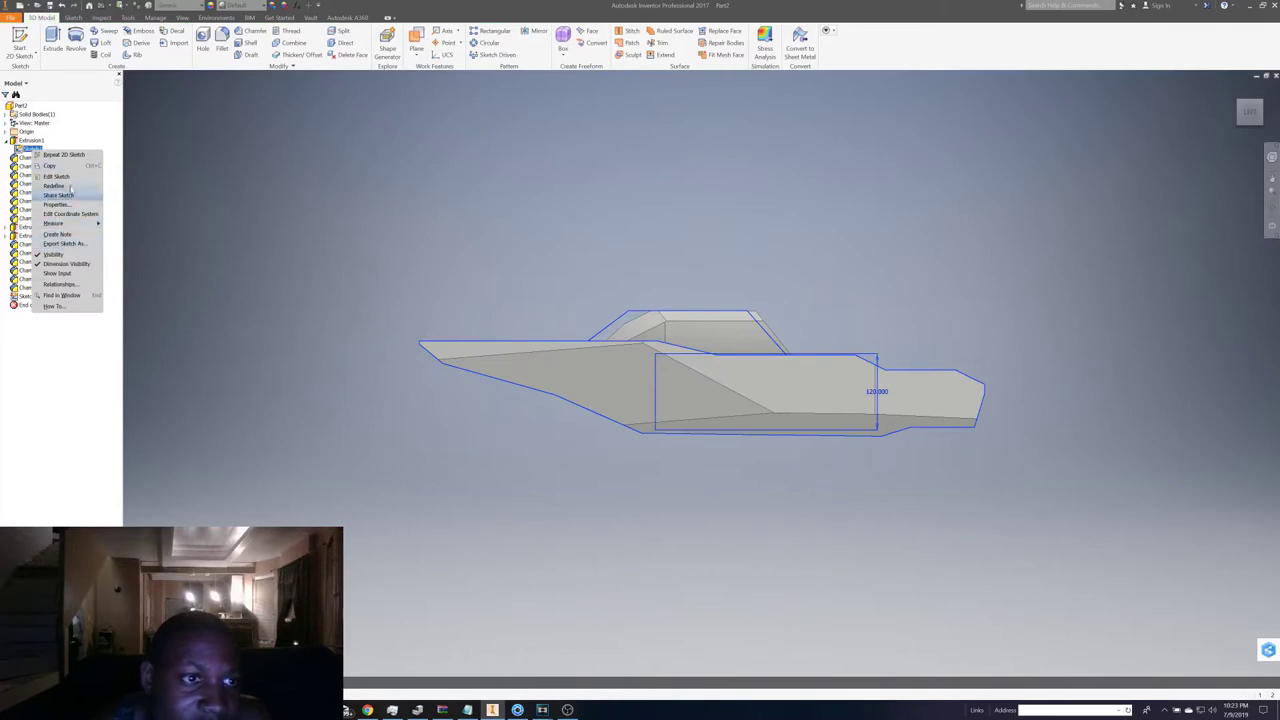
- Edit Sketch1 and draw a 94-long vertical line from the cabin's top edge
{"action": "left_click", "coordinate": [72, 186]}
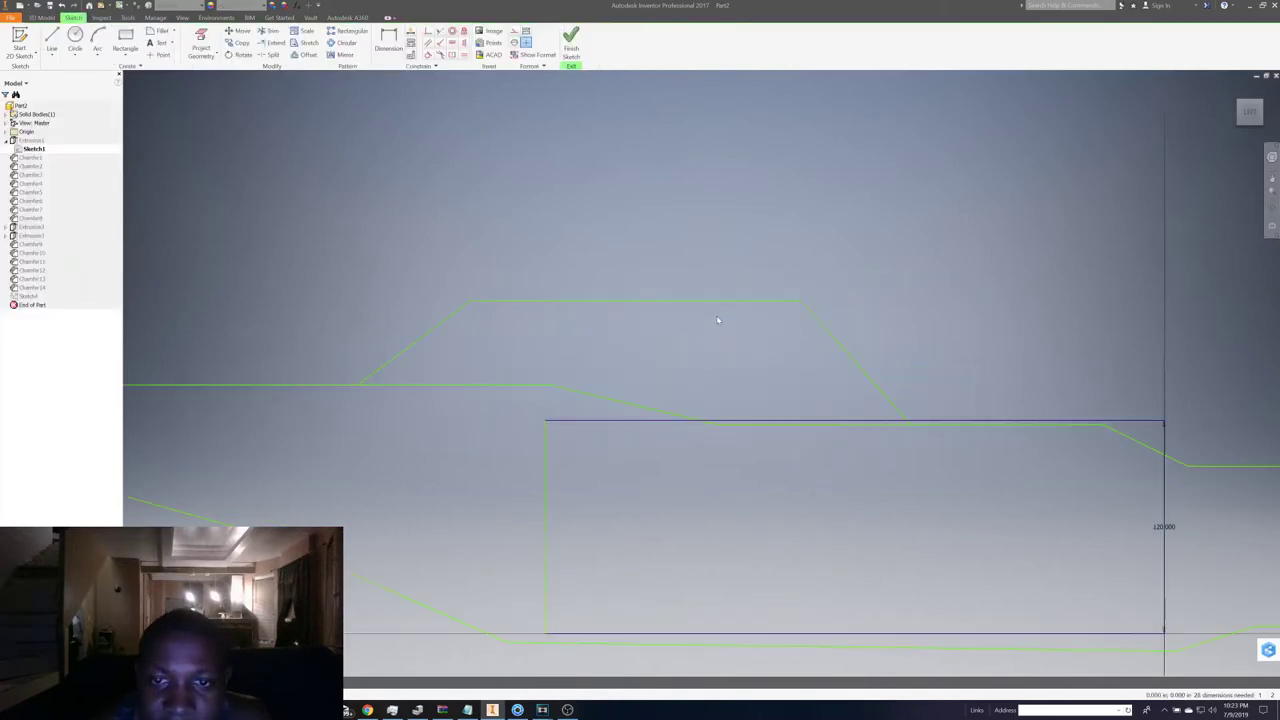
{"action": "left_click", "coordinate": [51, 40]}
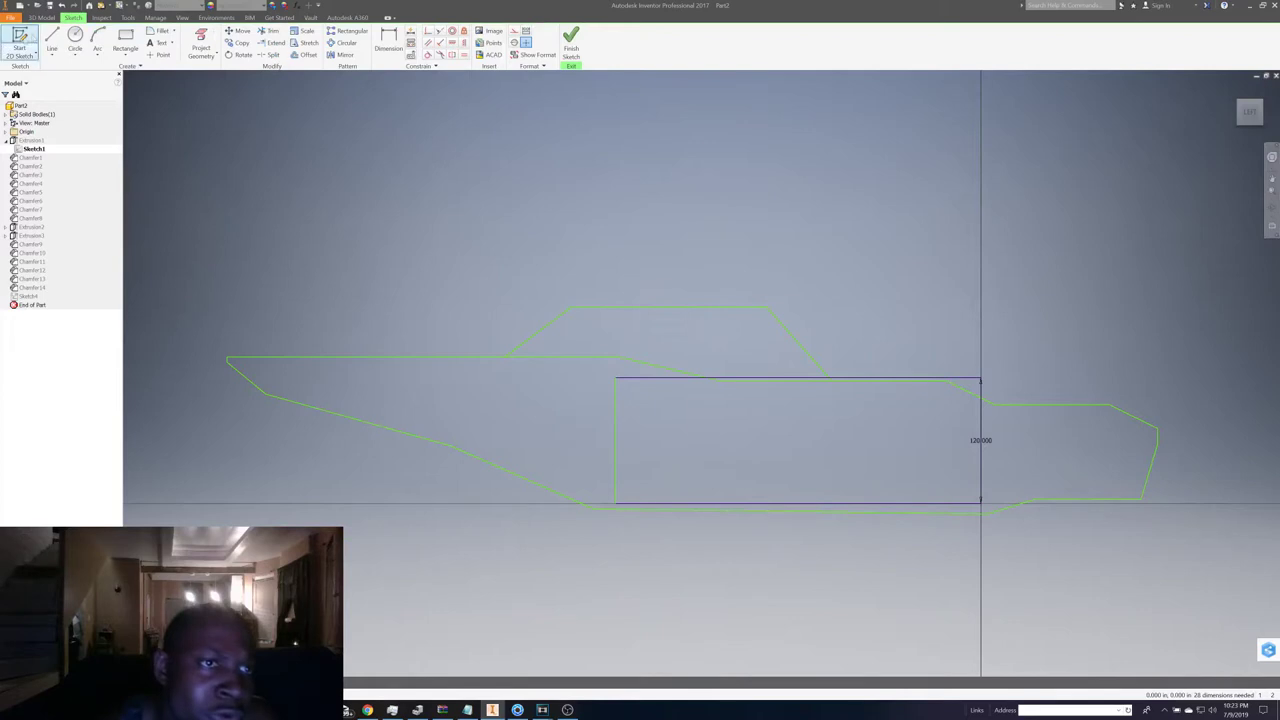
{"action": "left_click", "coordinate": [698, 307]}
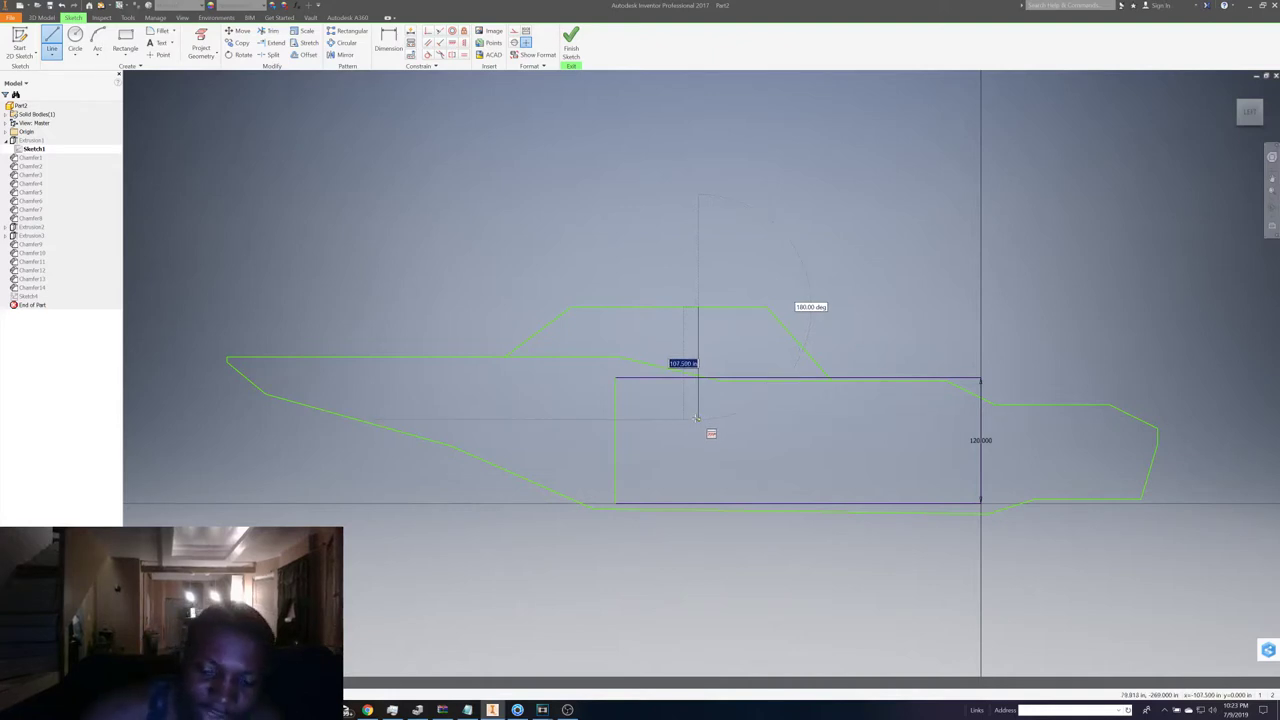
{"action": "type", "text": "6"}
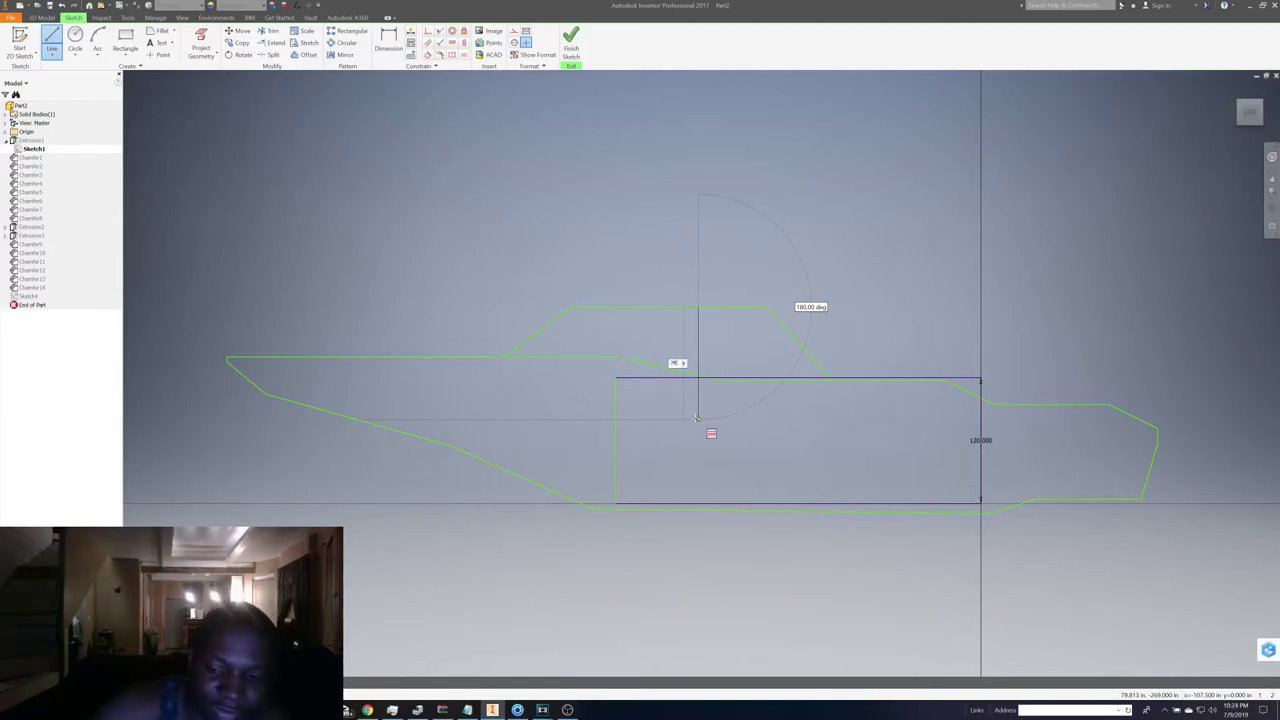
{"action": "key", "text": "Return"}
{"action": "right_click", "coordinate": [729, 430]}
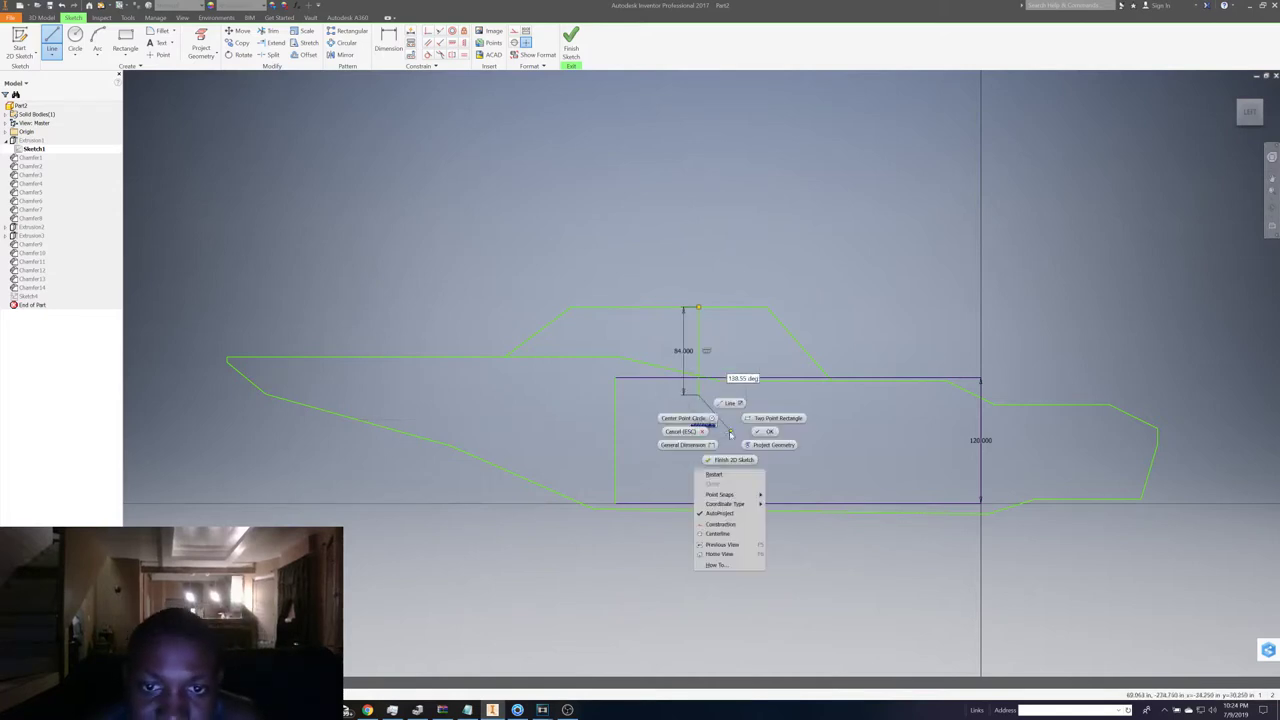
{"action": "left_click", "coordinate": [703, 432]}
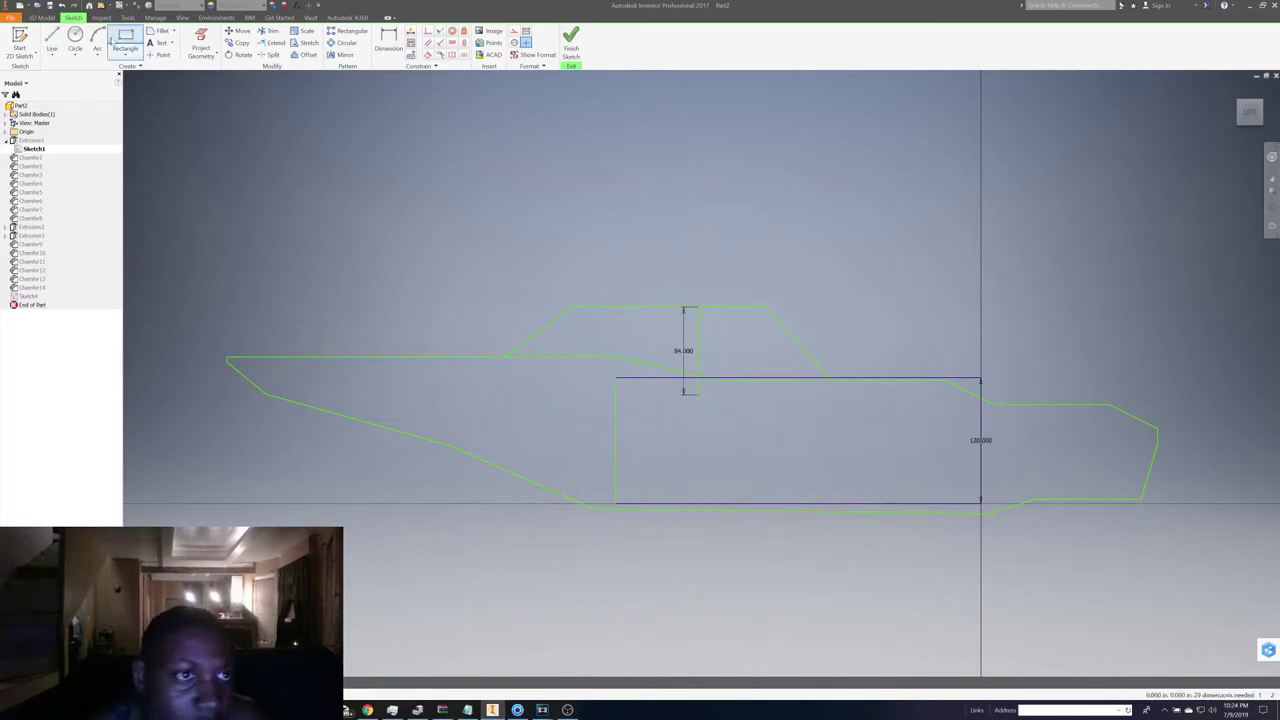
- Draw an 84-long vertical line inside the lower hull, then start and cancel another line
{"action": "left_click", "coordinate": [51, 42]}
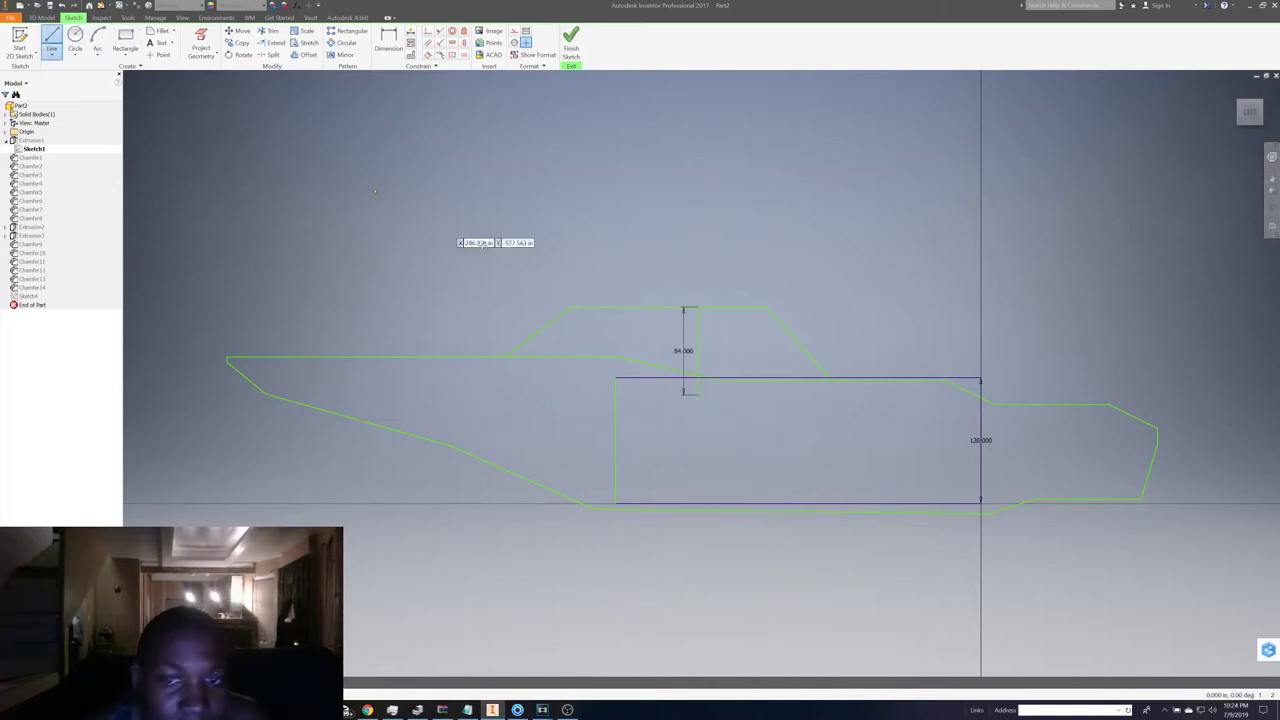
{"action": "left_click", "coordinate": [745, 408]}
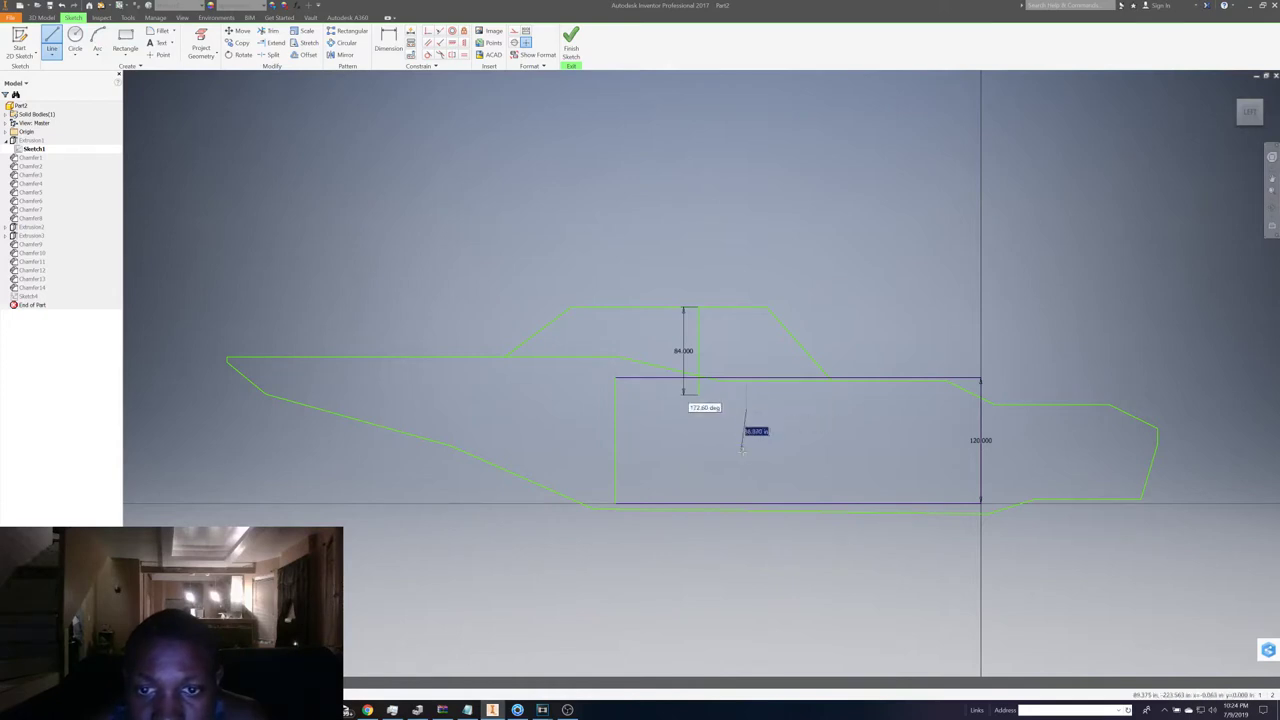
{"action": "type", "text": "84"}
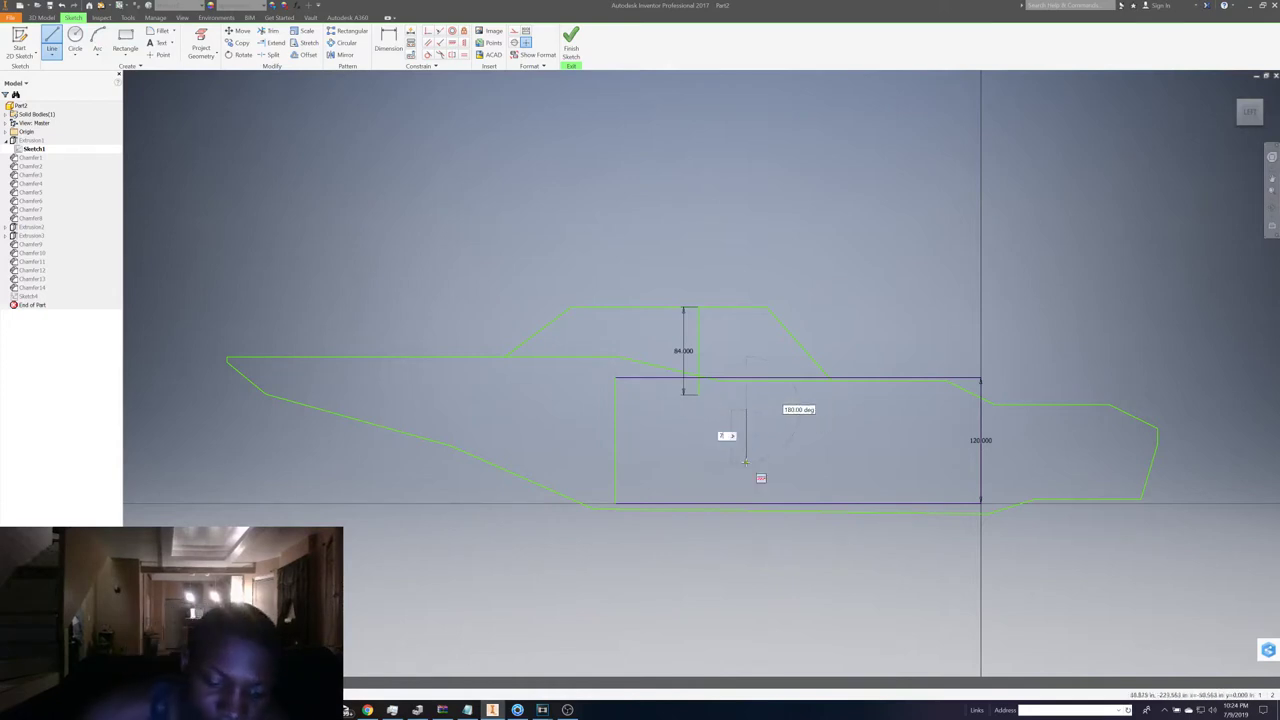
{"action": "key", "text": "Return"}
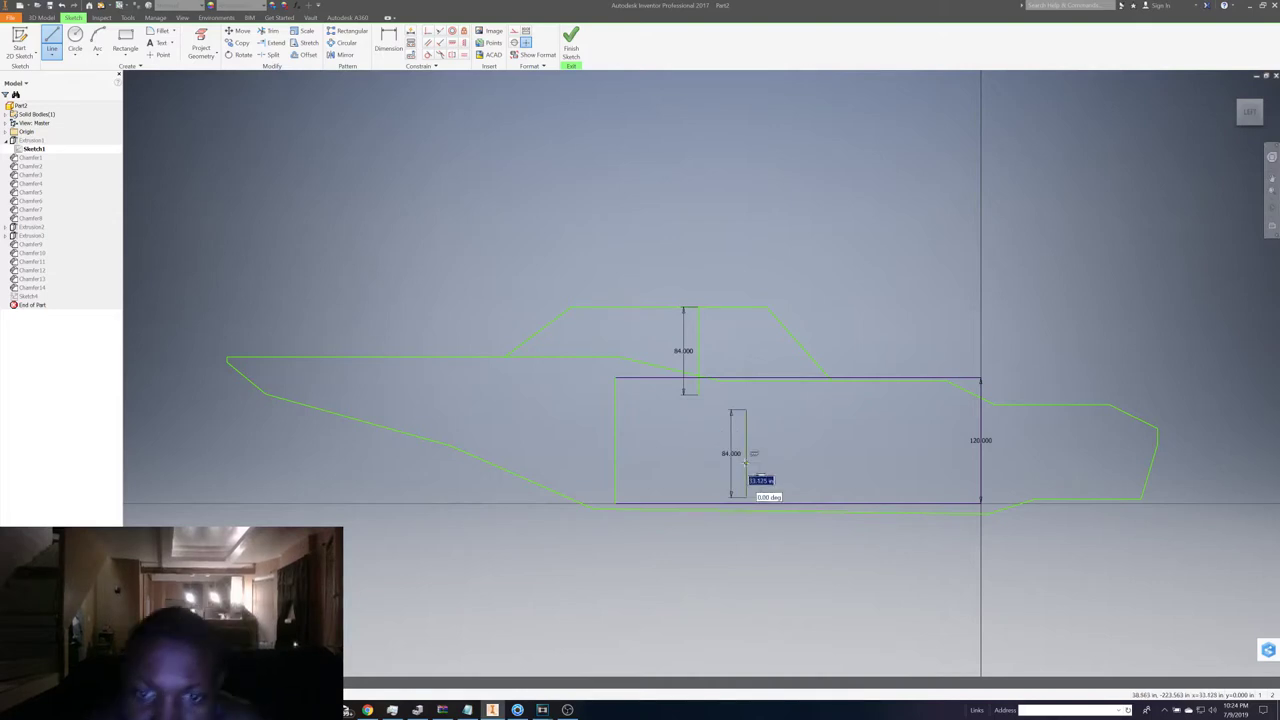
{"action": "right_click", "coordinate": [594, 472]}
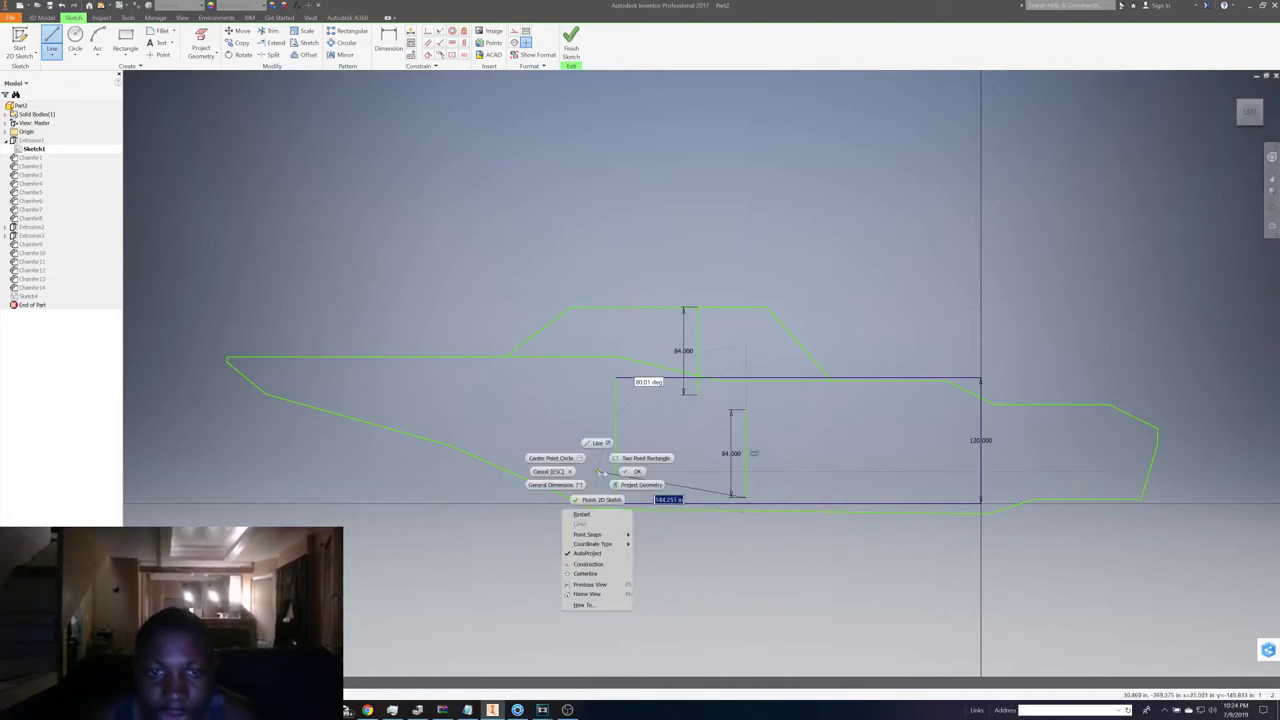
{"action": "left_click", "coordinate": [586, 443]}
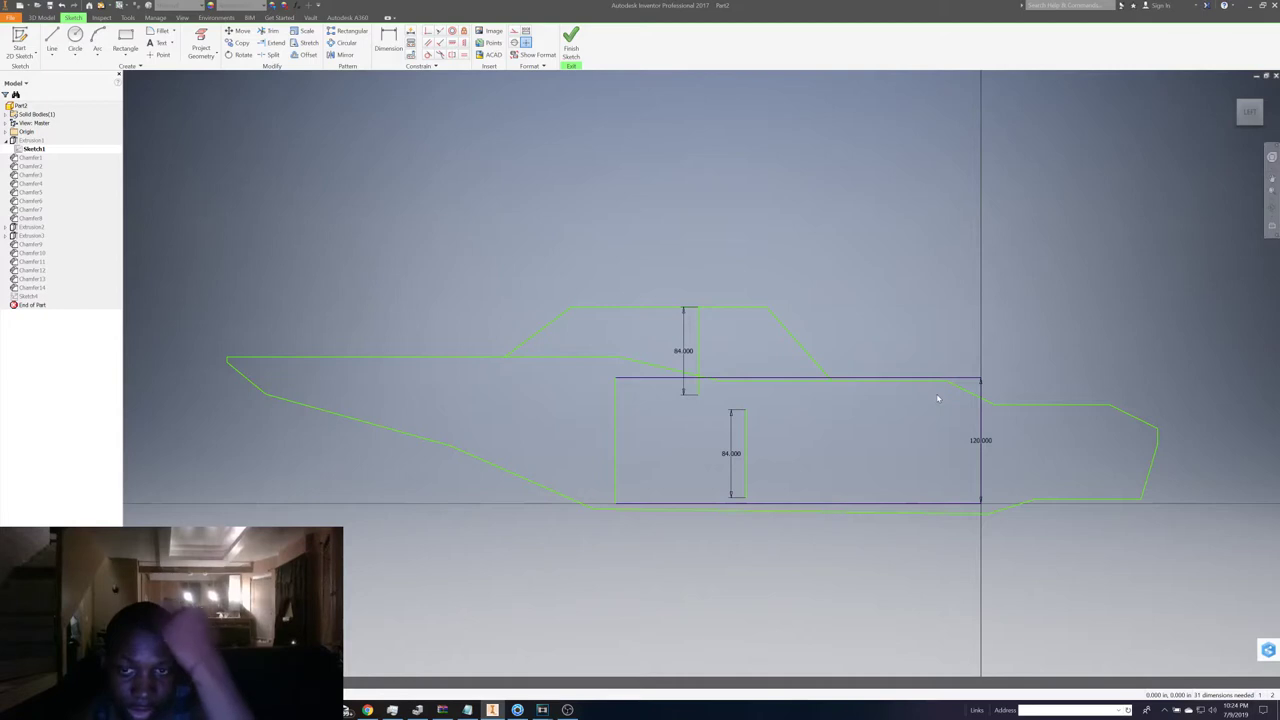
{"action": "key", "text": "l"}
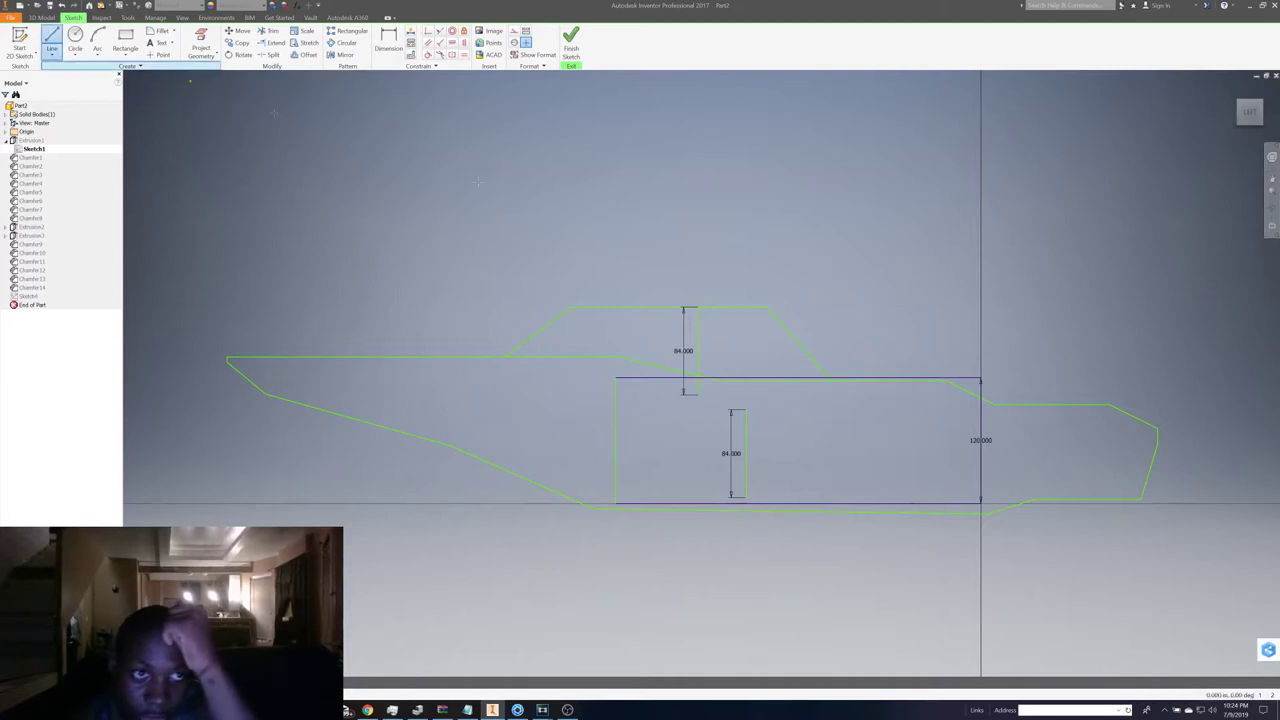
{"action": "left_click", "coordinate": [876, 378]}
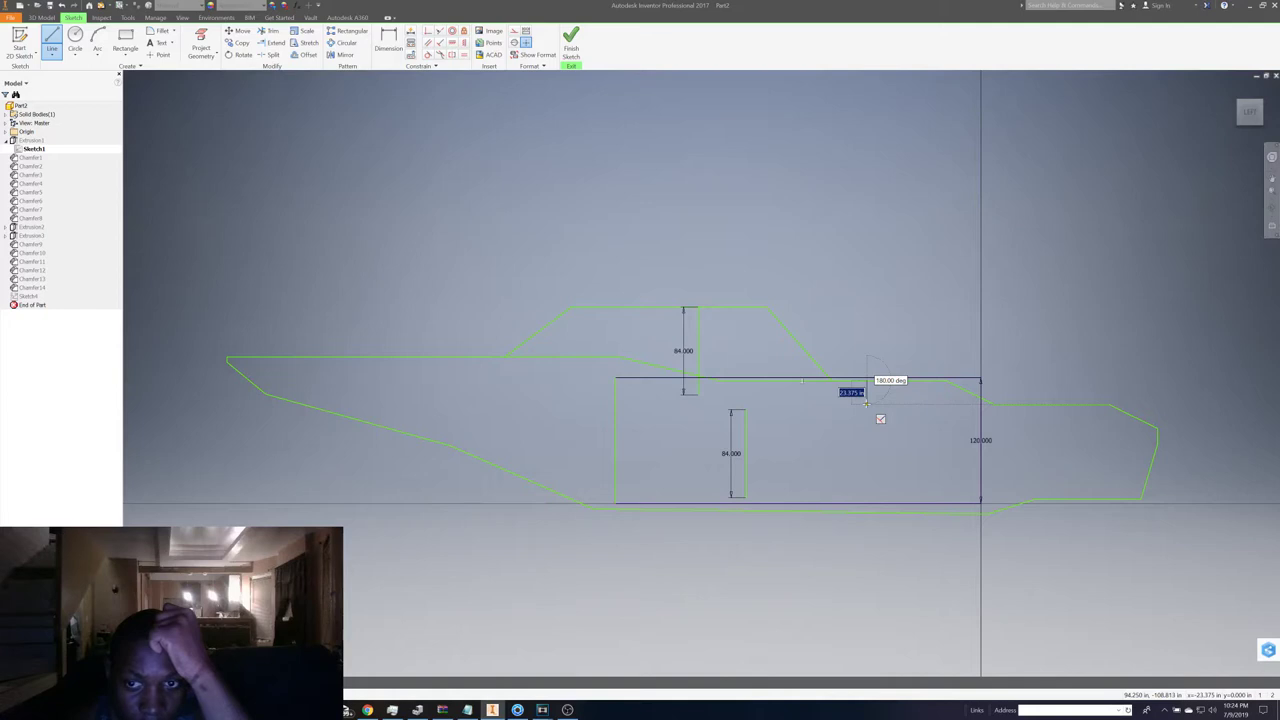
{"action": "right_click", "coordinate": [866, 402]}
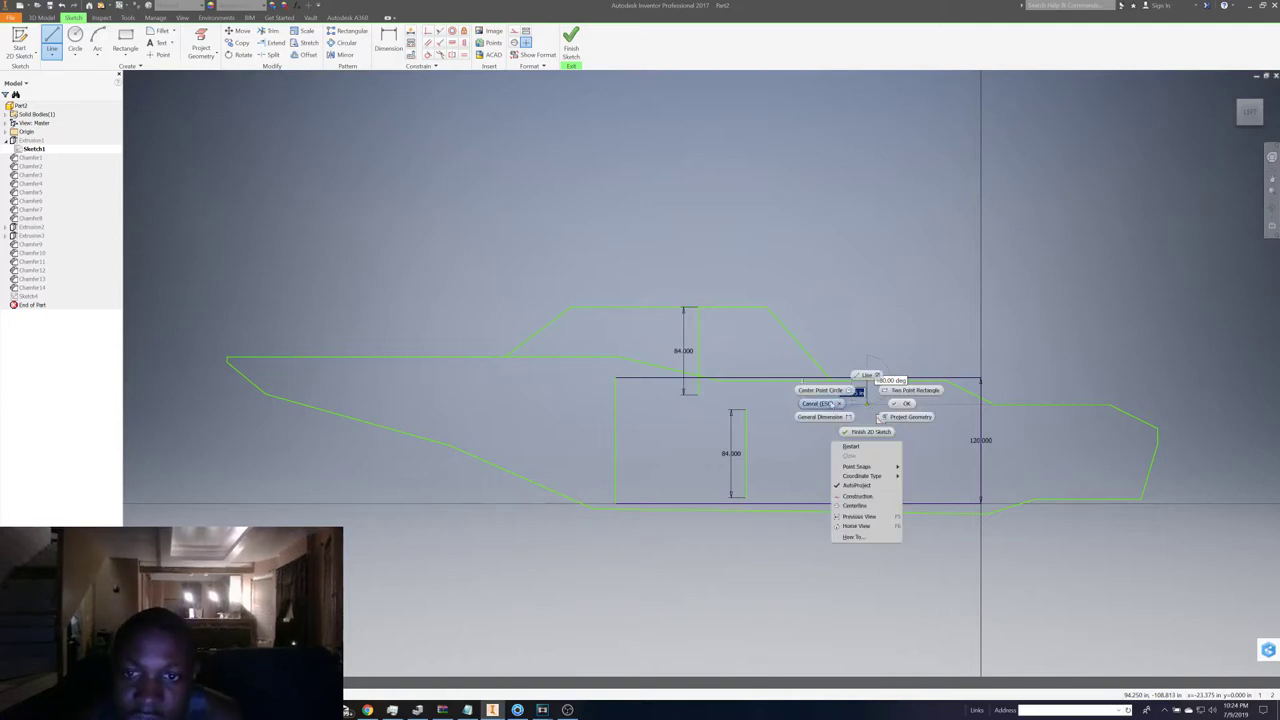
{"action": "key", "text": "Escape"}
{"action": "key", "text": "Escape"}
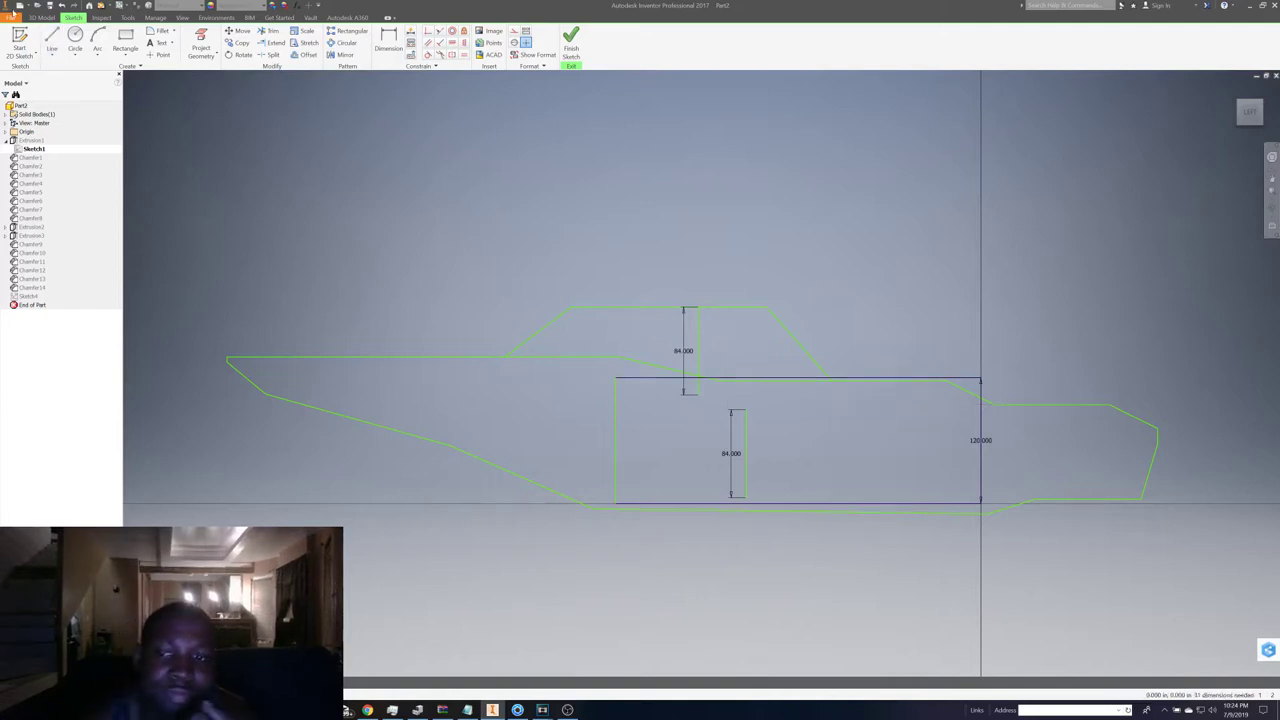
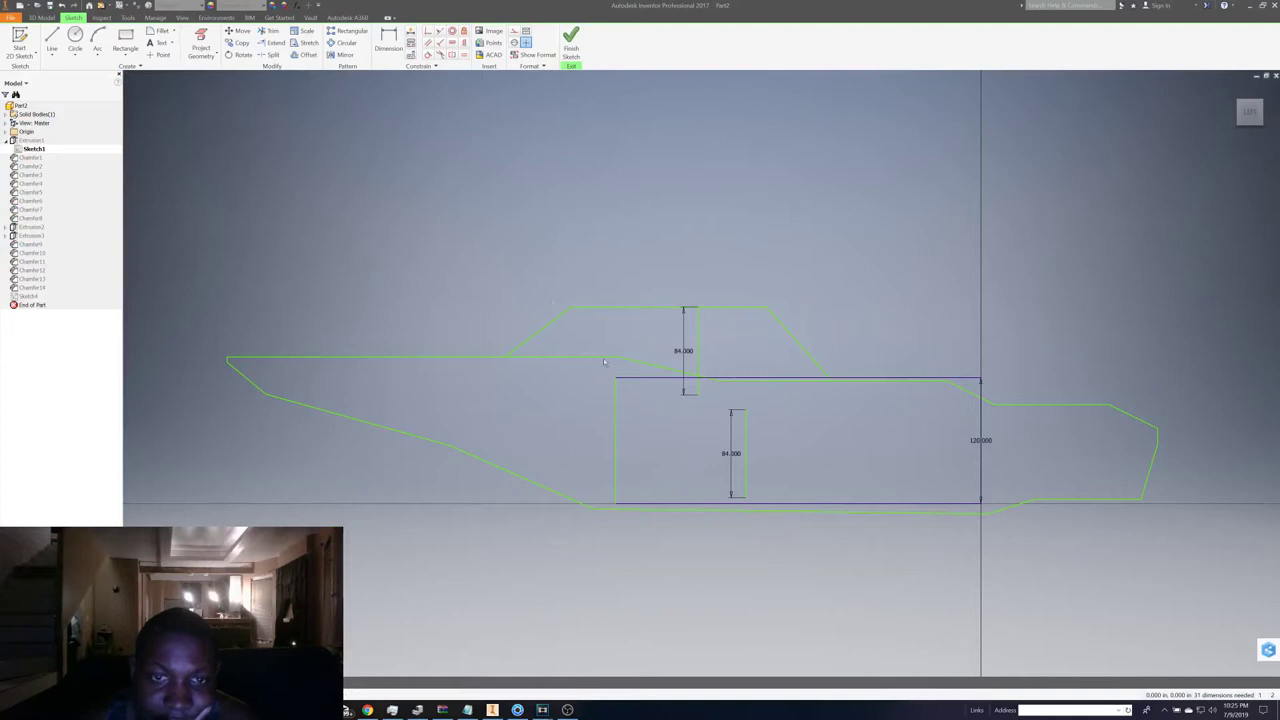
- Finish the side sketch, turn to an isometric view, and start a new sketch on the deck face
{"action": "left_click", "coordinate": [566, 42]}
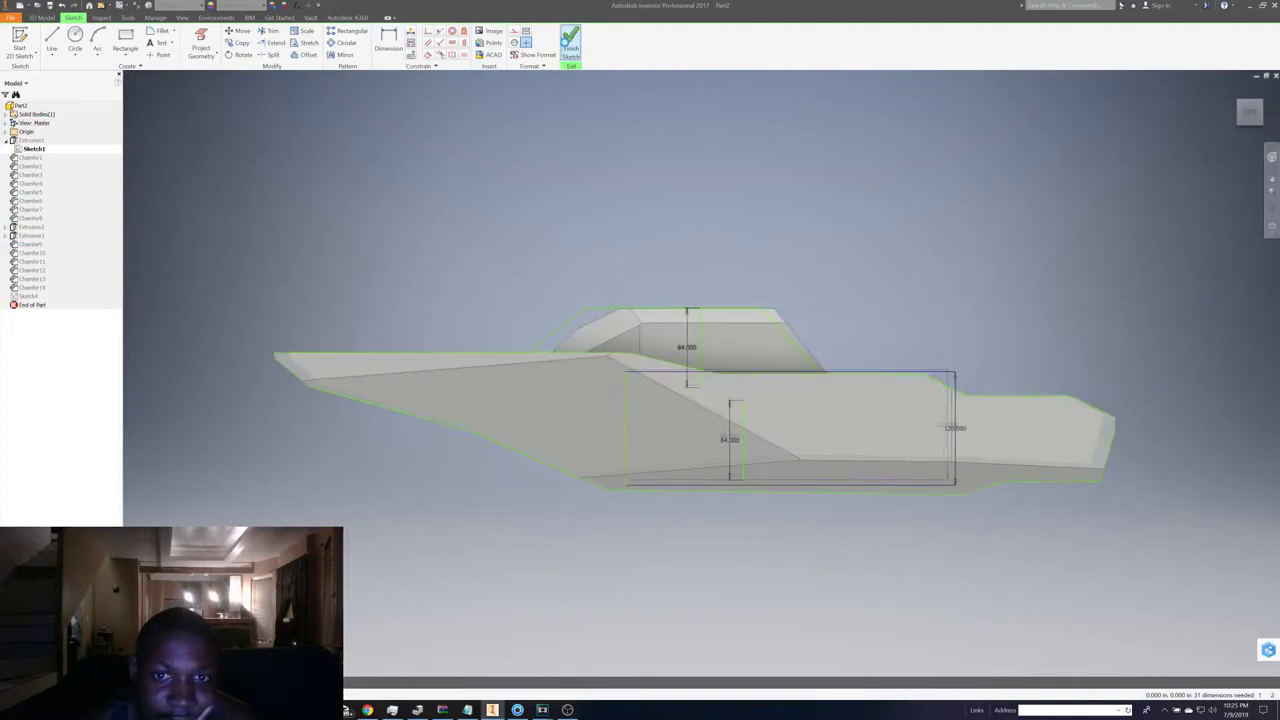
{"action": "left_click", "coordinate": [1249, 113]}
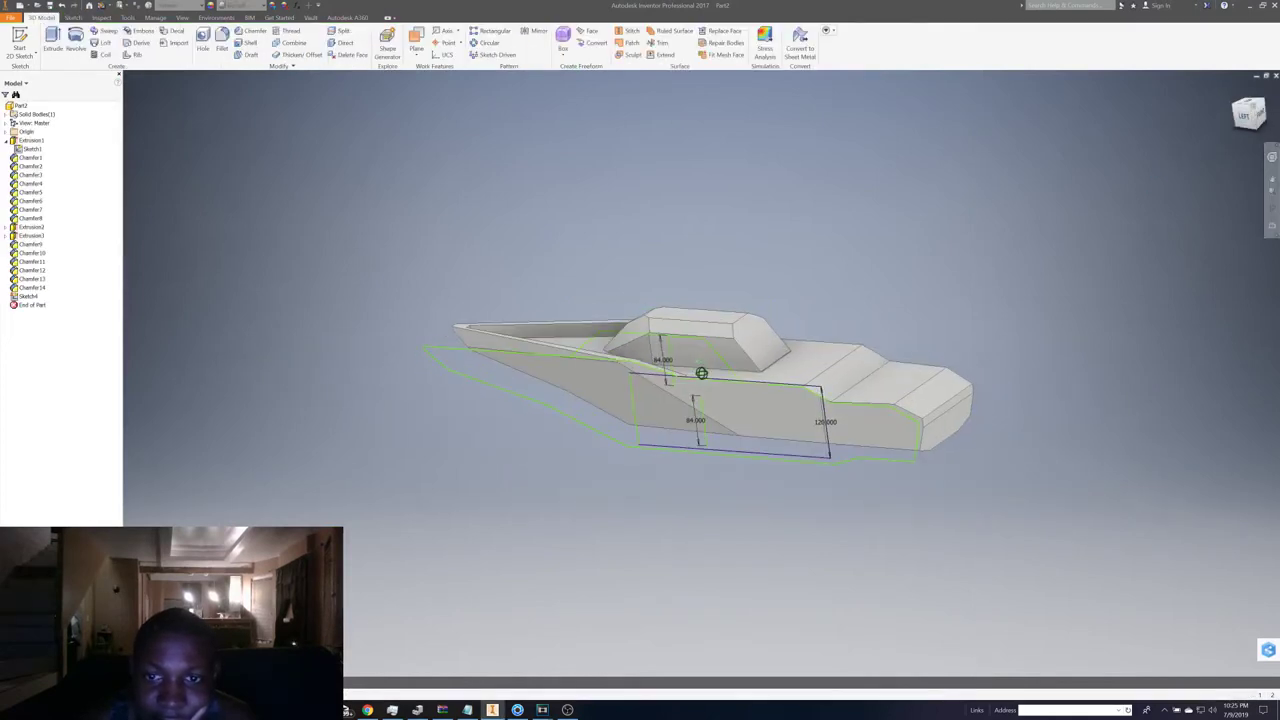
{"action": "right_click", "coordinate": [800, 376]}
{"action": "left_click", "coordinate": [803, 404]}
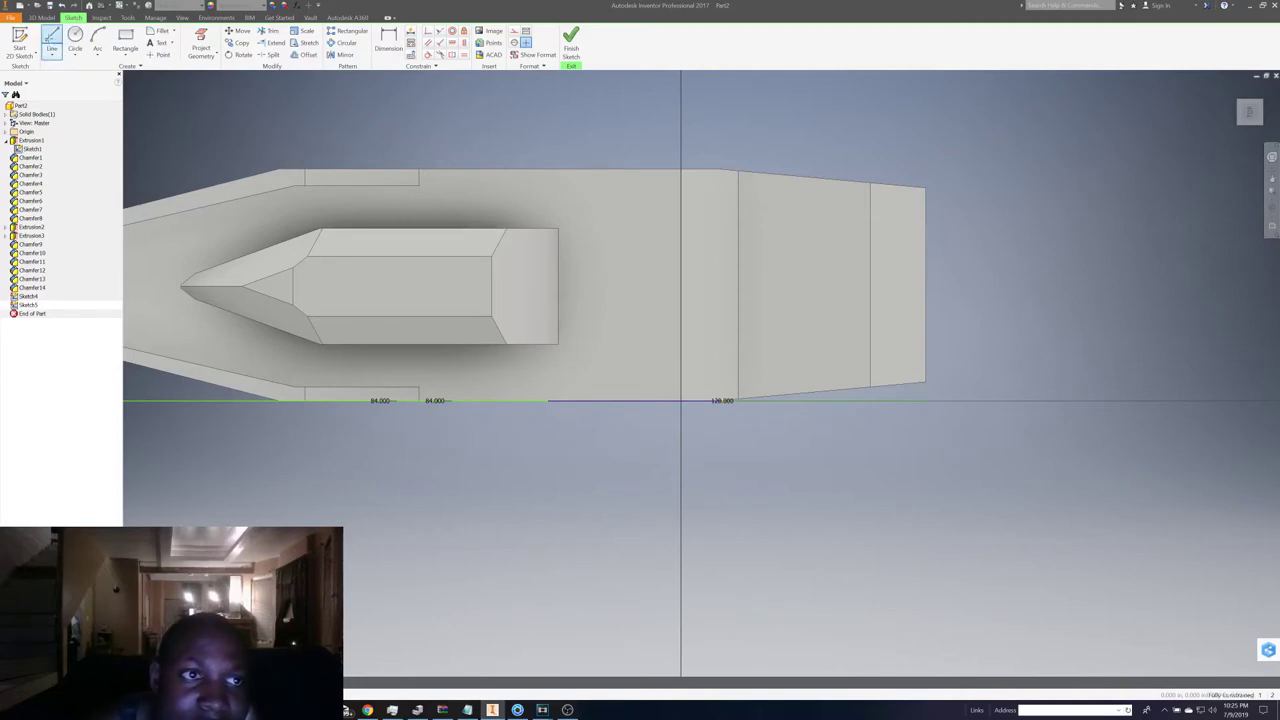
- Draw the stepped cockpit edge lines from the cabin pocket corner along the deck edge toward the stern
{"action": "left_click", "coordinate": [558, 229]}
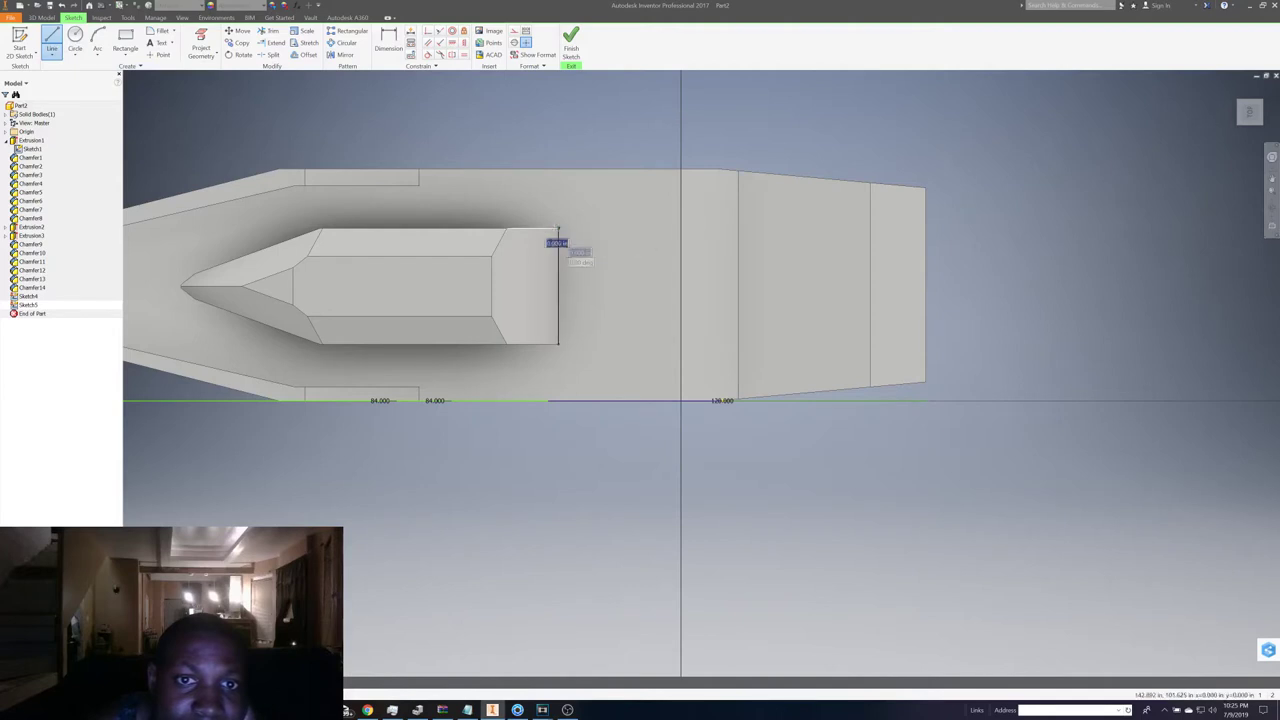
{"action": "left_click", "coordinate": [392, 229]}
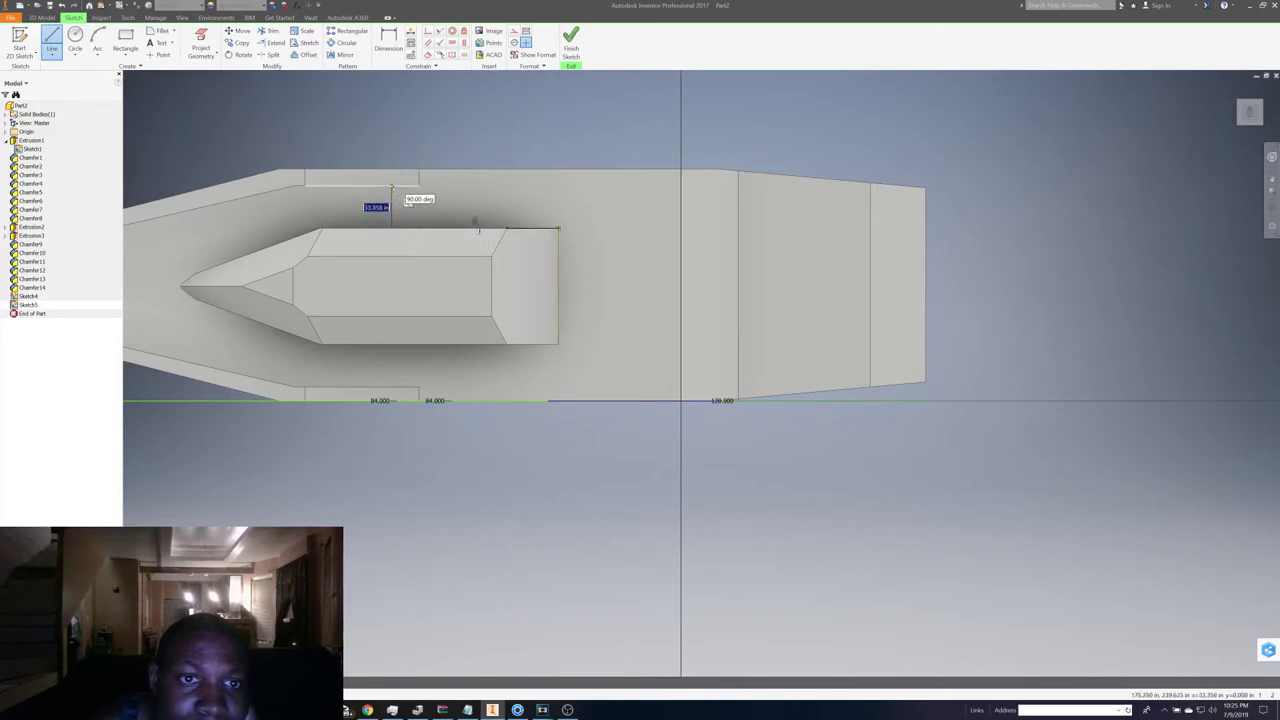
{"action": "left_click", "coordinate": [392, 186]}
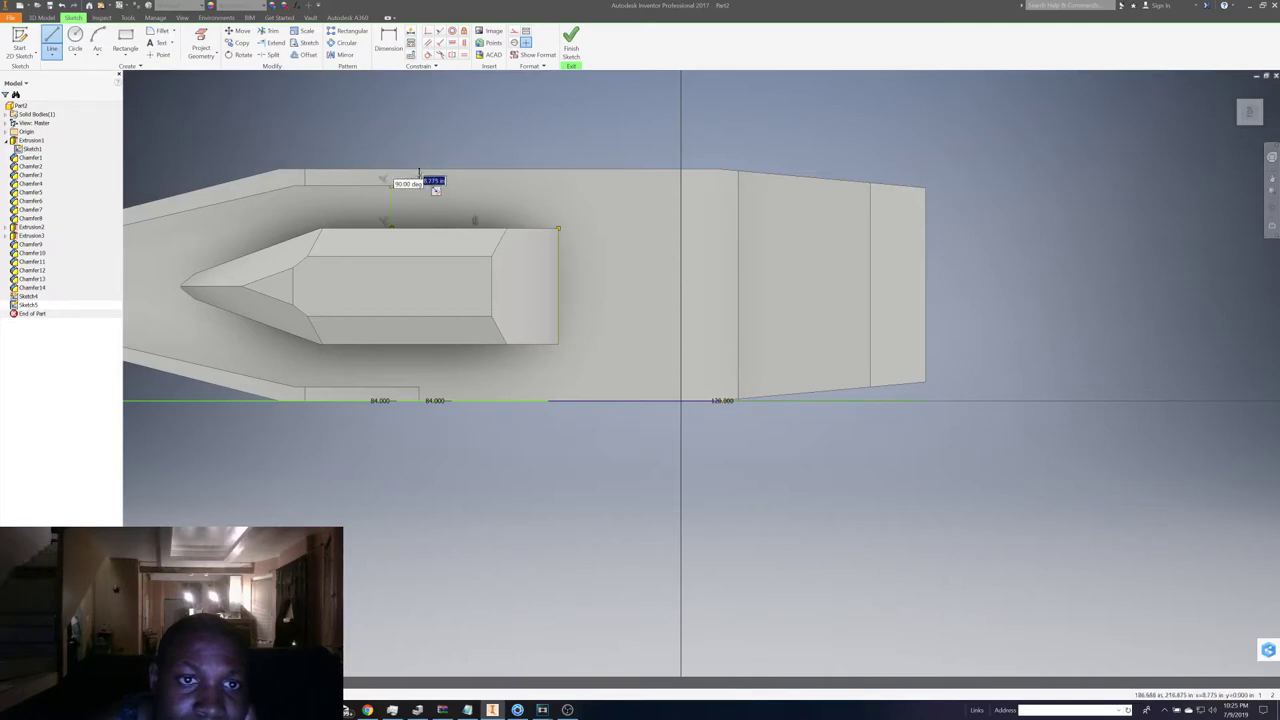
{"action": "key", "text": "Return"}
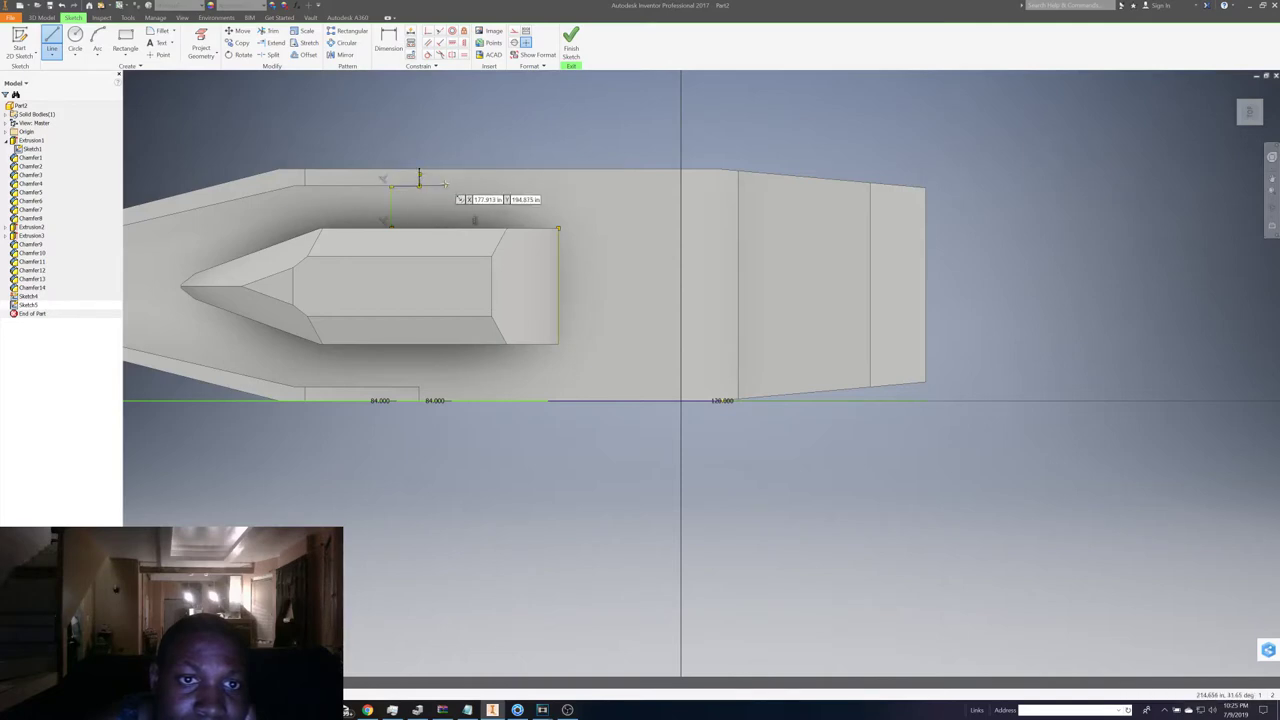
{"action": "left_click", "coordinate": [419, 176]}
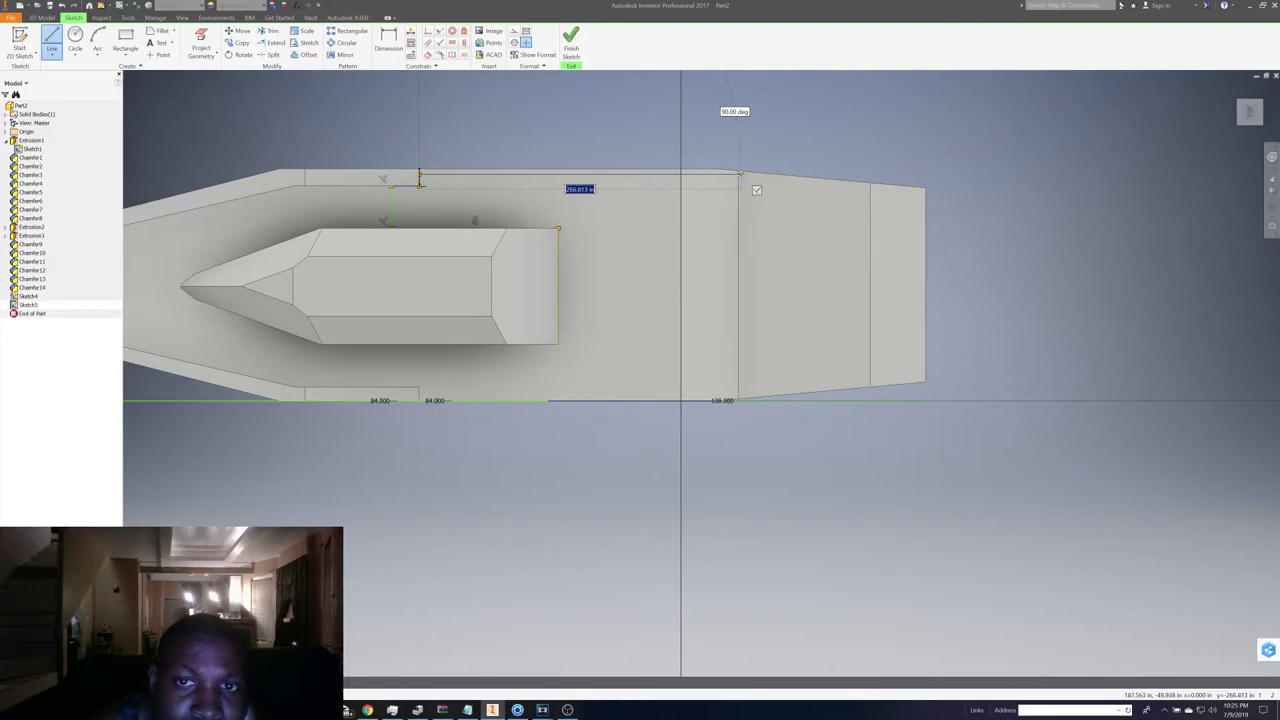
{"action": "left_click", "coordinate": [740, 175]}
{"action": "right_click", "coordinate": [748, 185]}
{"action": "left_click", "coordinate": [725, 212]}
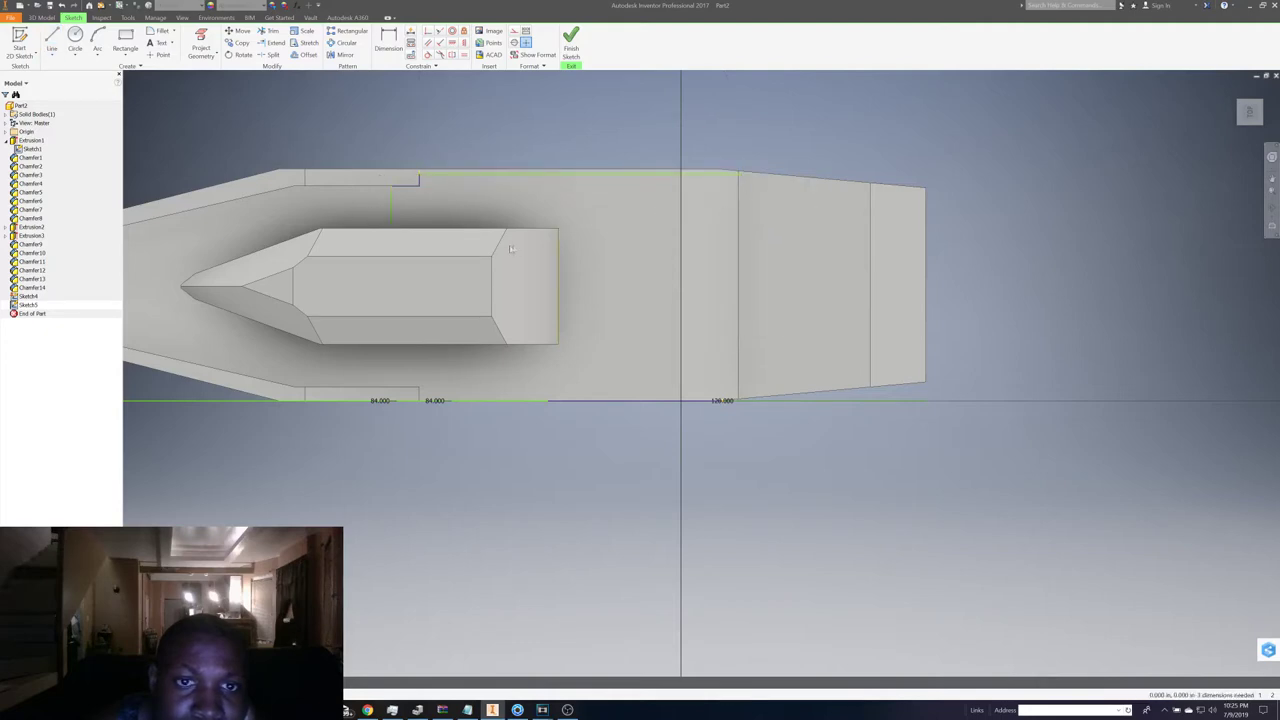
{"action": "left_click", "coordinate": [340, 56]}
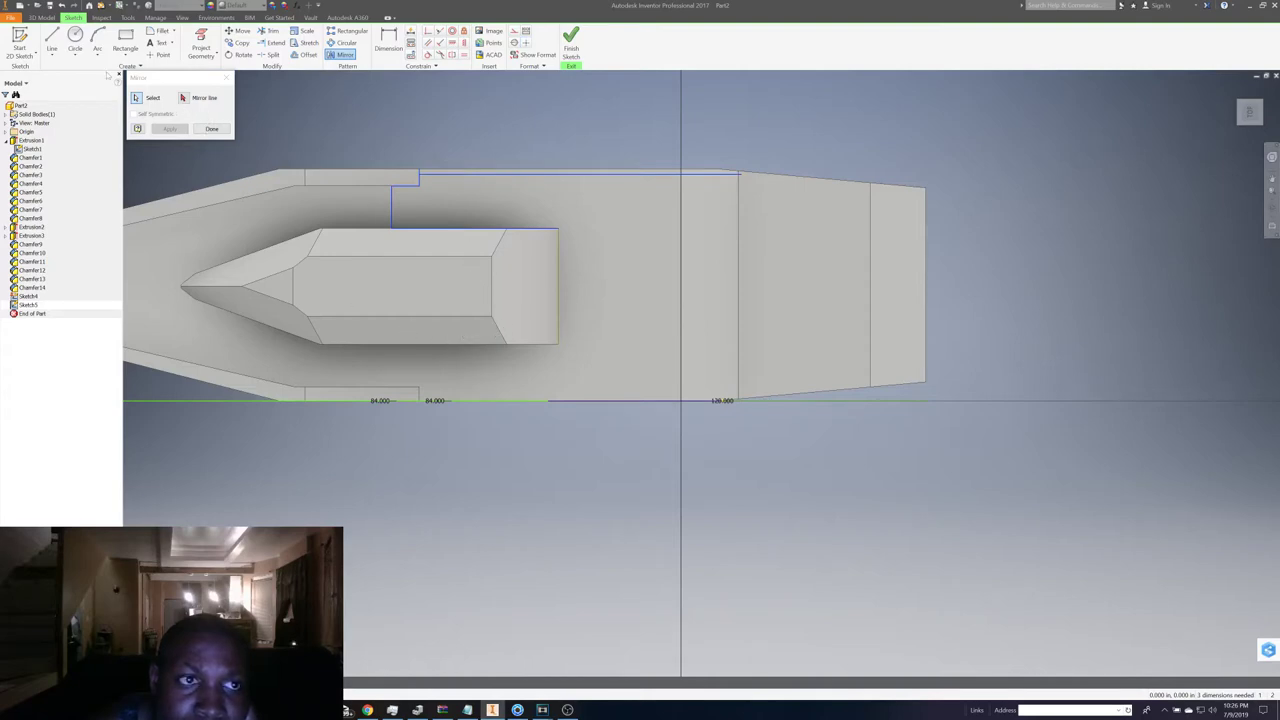
- Draw a centre line from the midpoint of the cabin's rear edge along the deck
{"action": "left_click", "coordinate": [52, 40]}
{"action": "left_click", "coordinate": [550, 281]}
{"action": "right_click", "coordinate": [672, 281]}
{"action": "left_click", "coordinate": [660, 296]}
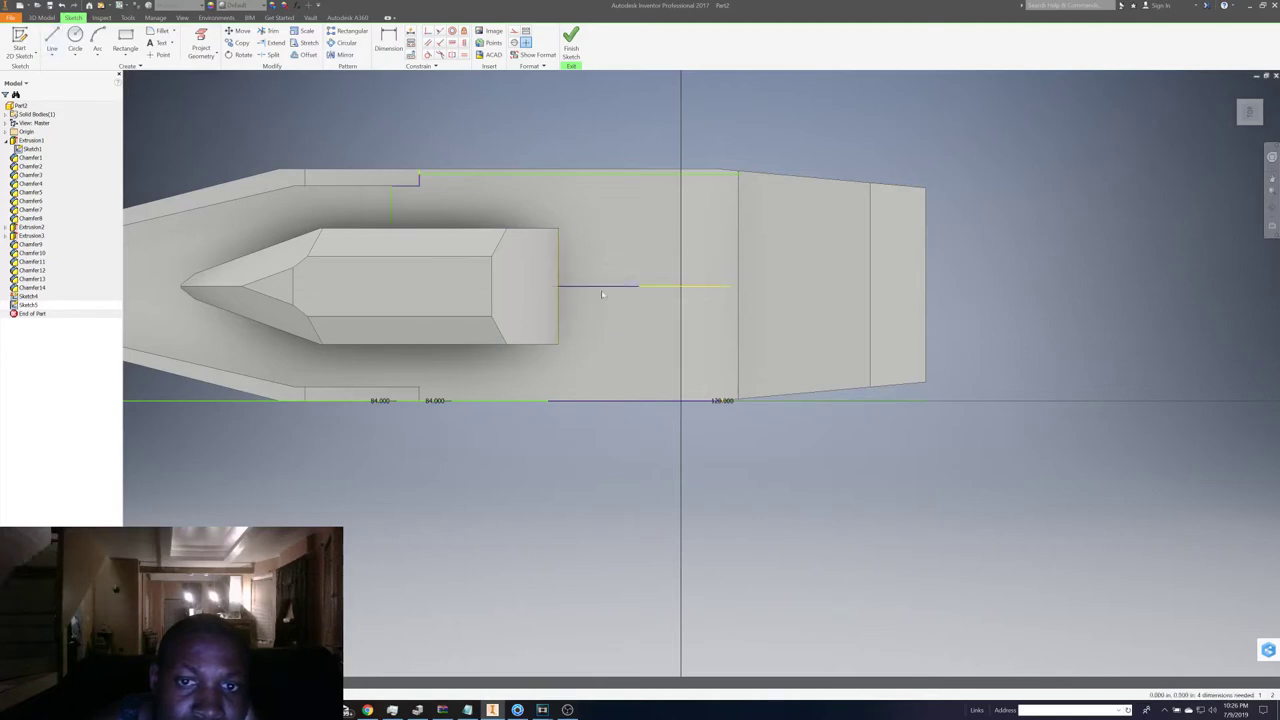
- Mirror the deck edge lines across the centre line to the opposite side
{"action": "left_click", "coordinate": [344, 55]}
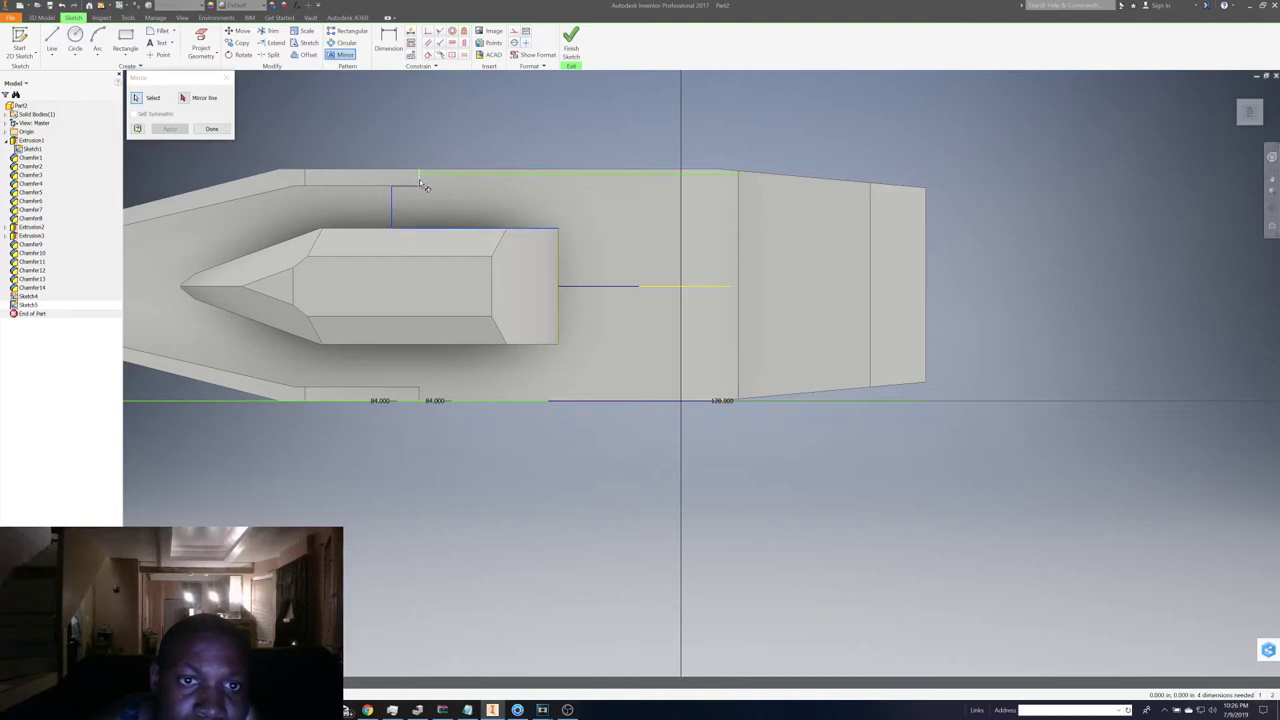
{"action": "left_click", "coordinate": [450, 177]}
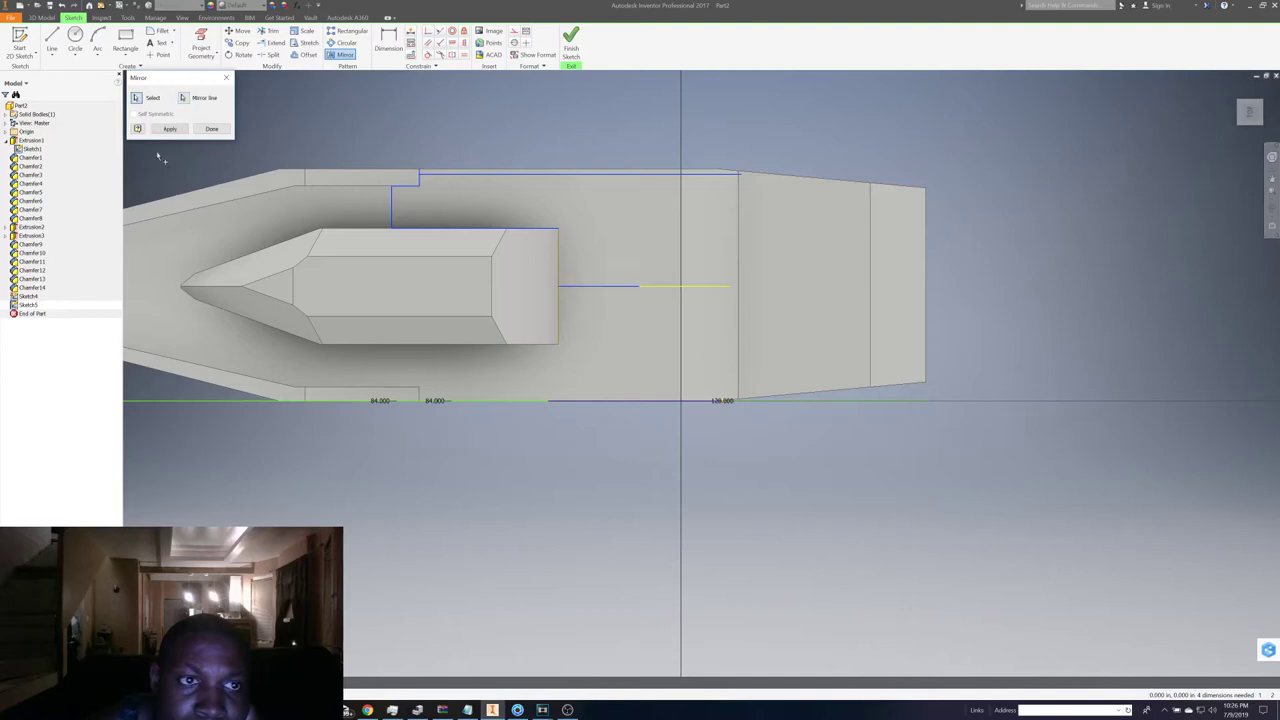
{"action": "left_click", "coordinate": [170, 129]}
{"action": "left_click", "coordinate": [209, 129]}
- Draw the aft closing line across the stern step and finish the sketch
{"action": "left_click", "coordinate": [55, 44]}
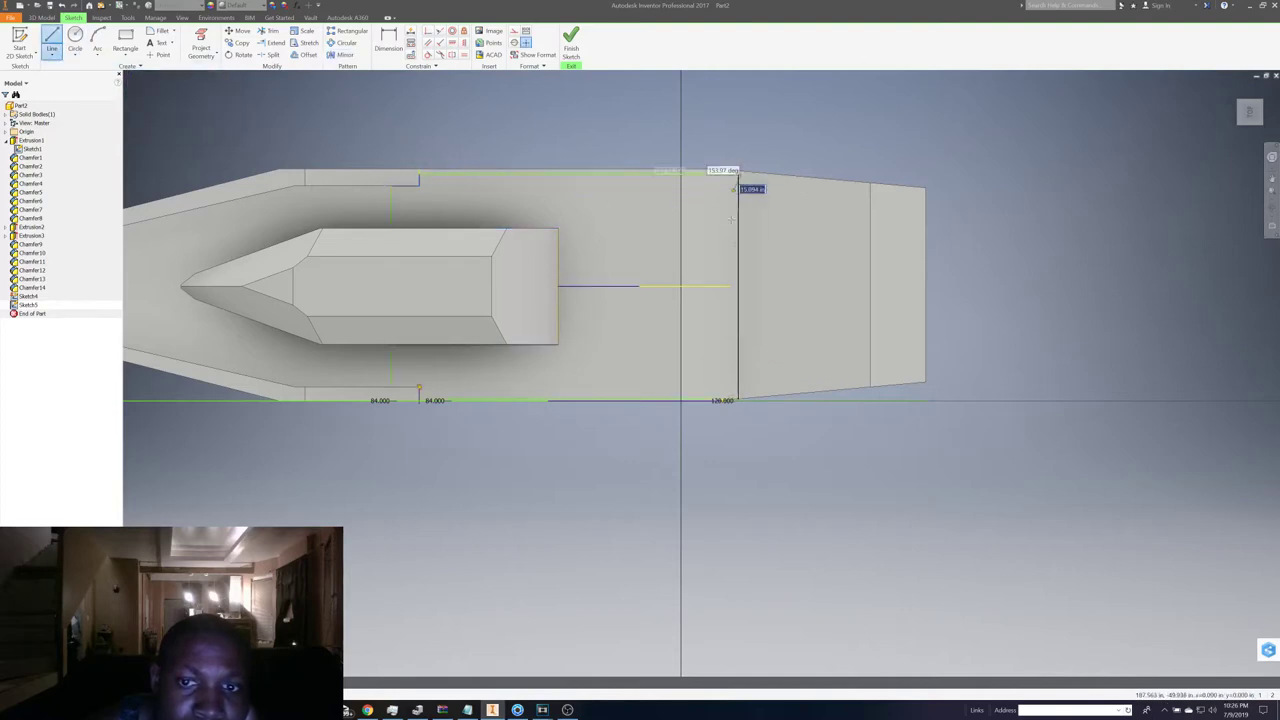
{"action": "scroll", "coordinate": [728, 283], "scroll_direction": "up", "scroll_amount": 3}
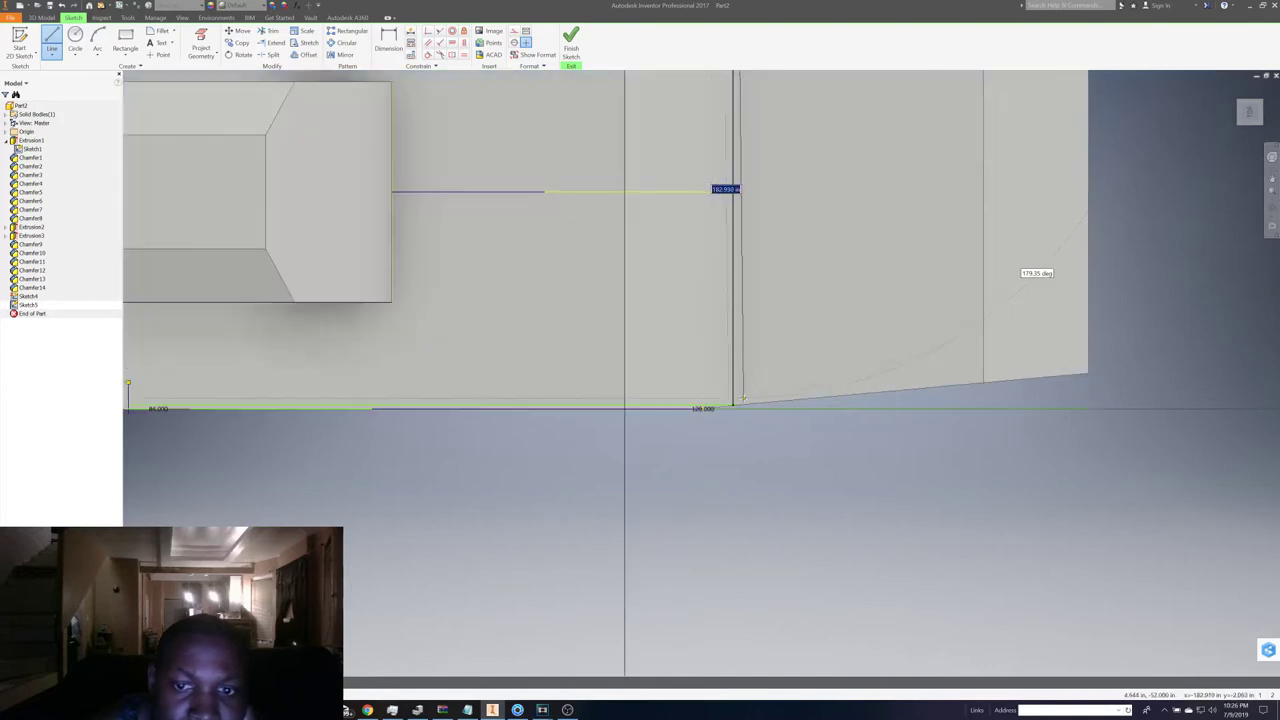
{"action": "left_click", "coordinate": [741, 401]}
{"action": "scroll", "coordinate": [783, 361], "scroll_direction": "down", "scroll_amount": 2}
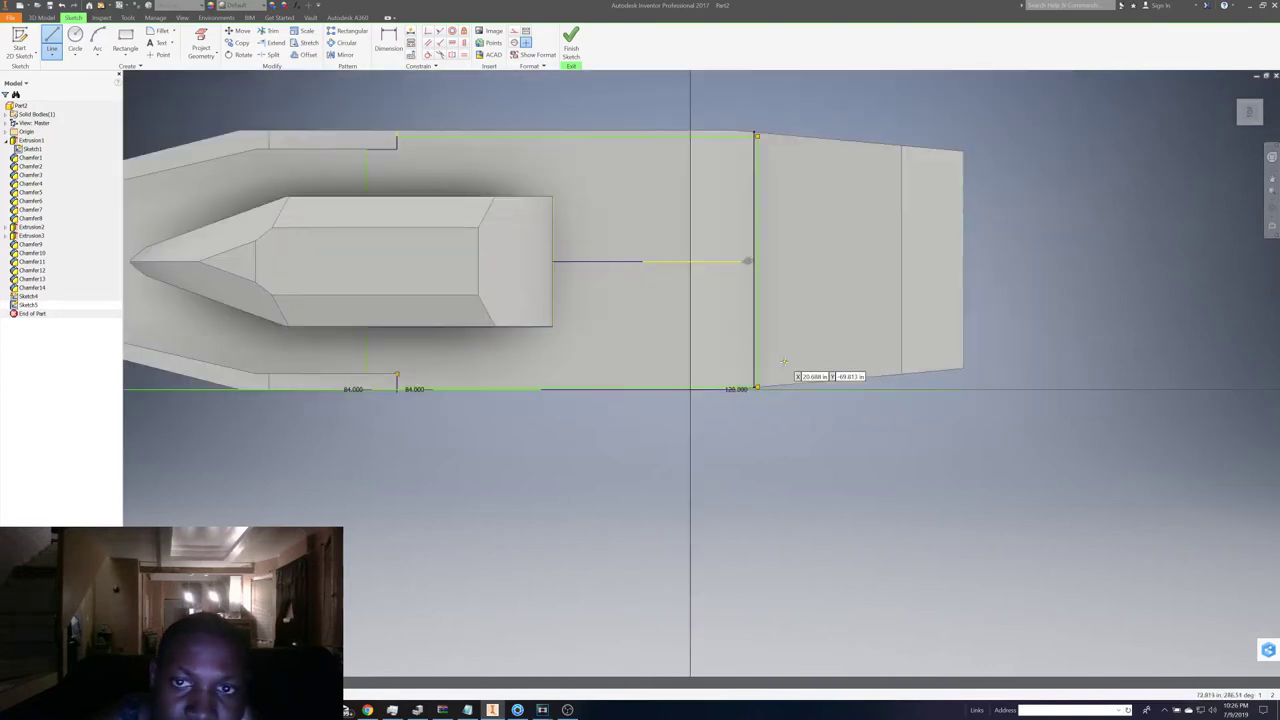
{"action": "right_click", "coordinate": [797, 337]}
{"action": "left_click", "coordinate": [824, 337]}
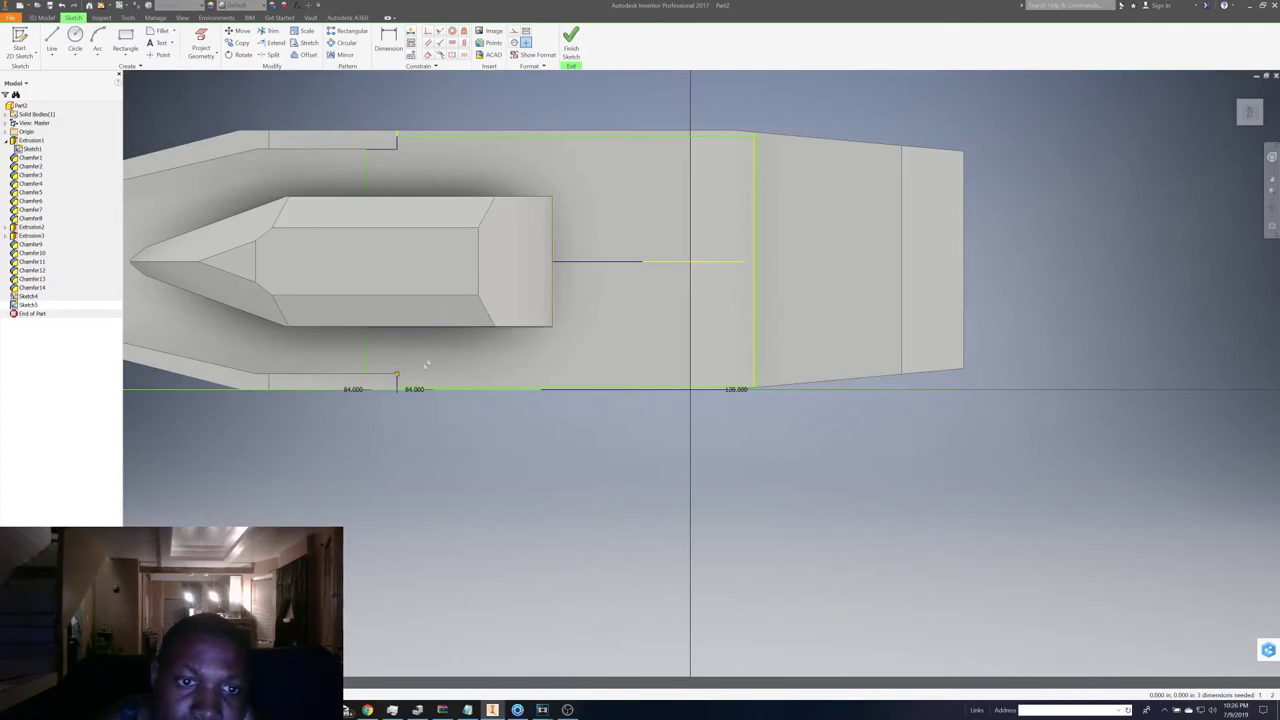
{"action": "left_click", "coordinate": [571, 42]}
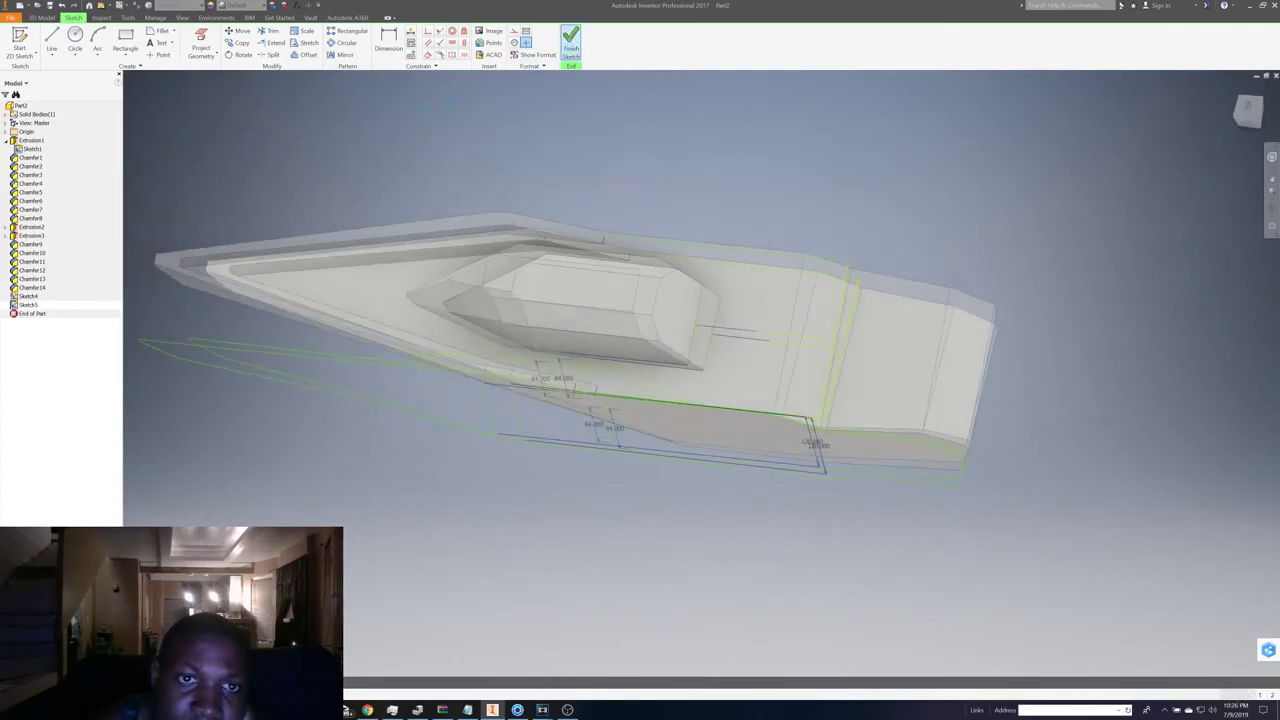
- Extrude the cockpit outline as a cut about 21.5 in deep into the deck, then view from above
{"action": "left_click", "coordinate": [55, 44]}
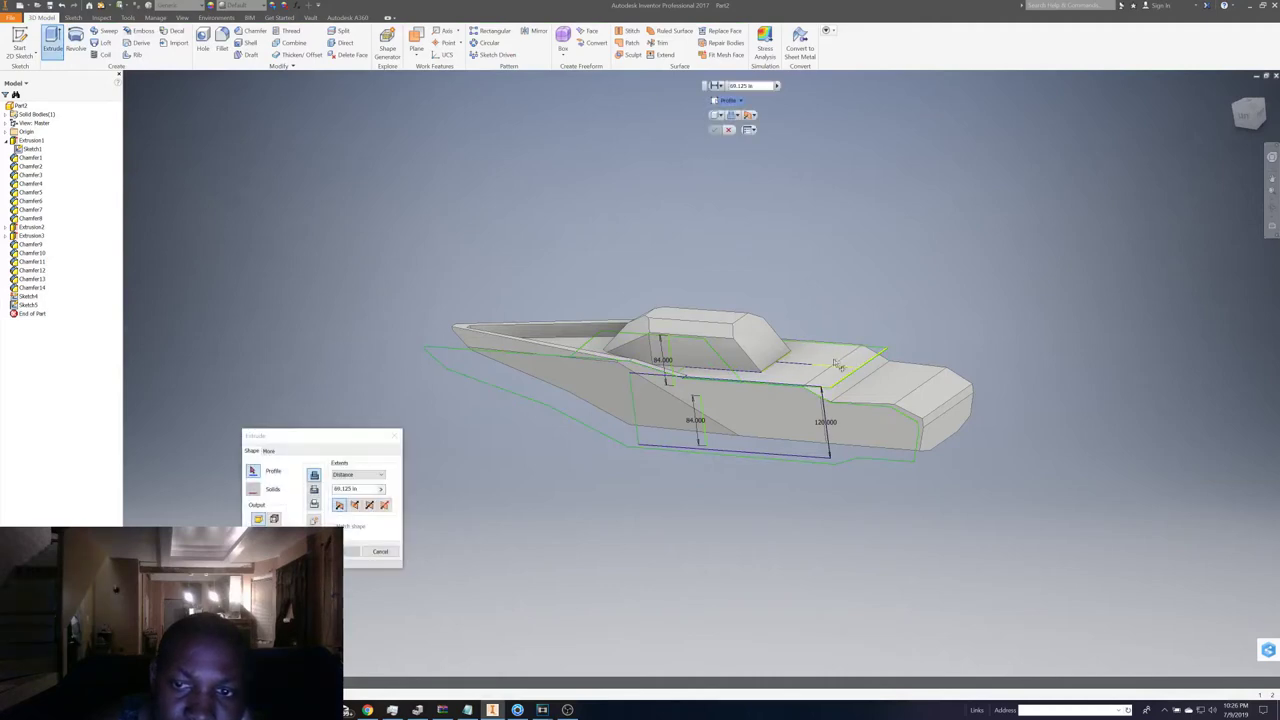
{"action": "left_click", "coordinate": [832, 371]}
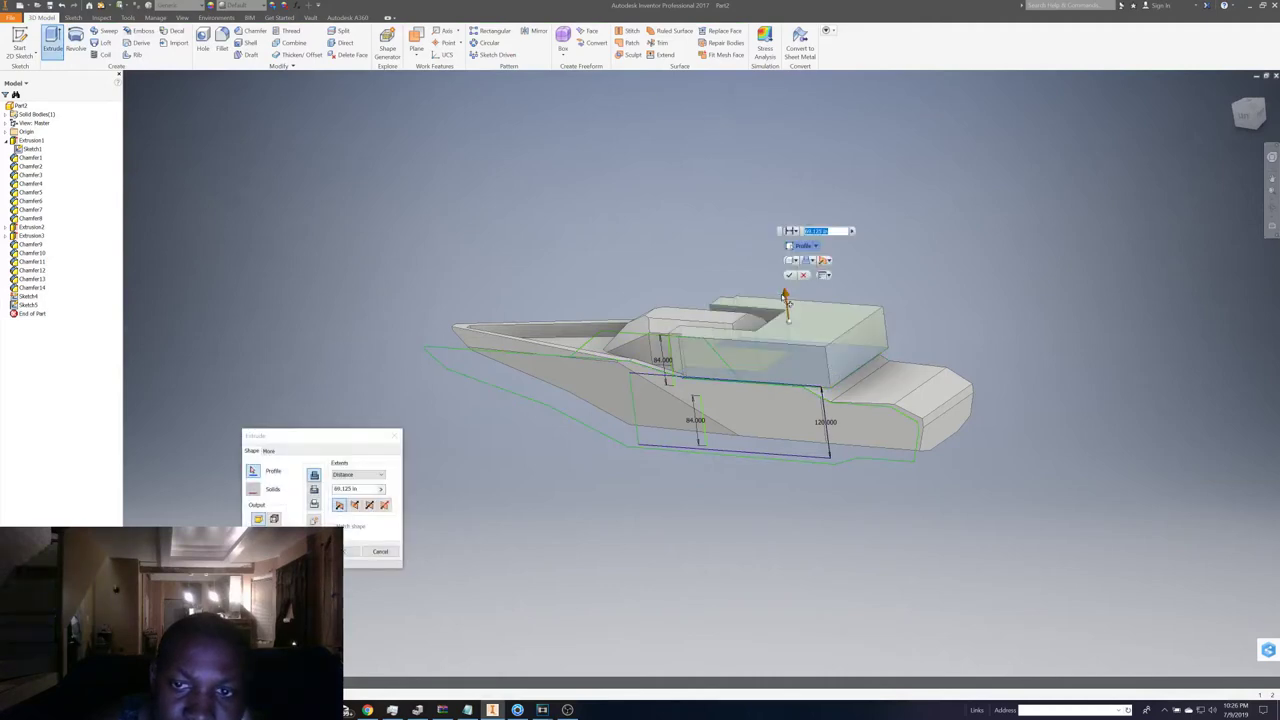
{"action": "left_click_drag", "start_coordinate": [788, 300], "coordinate": [796, 353]}
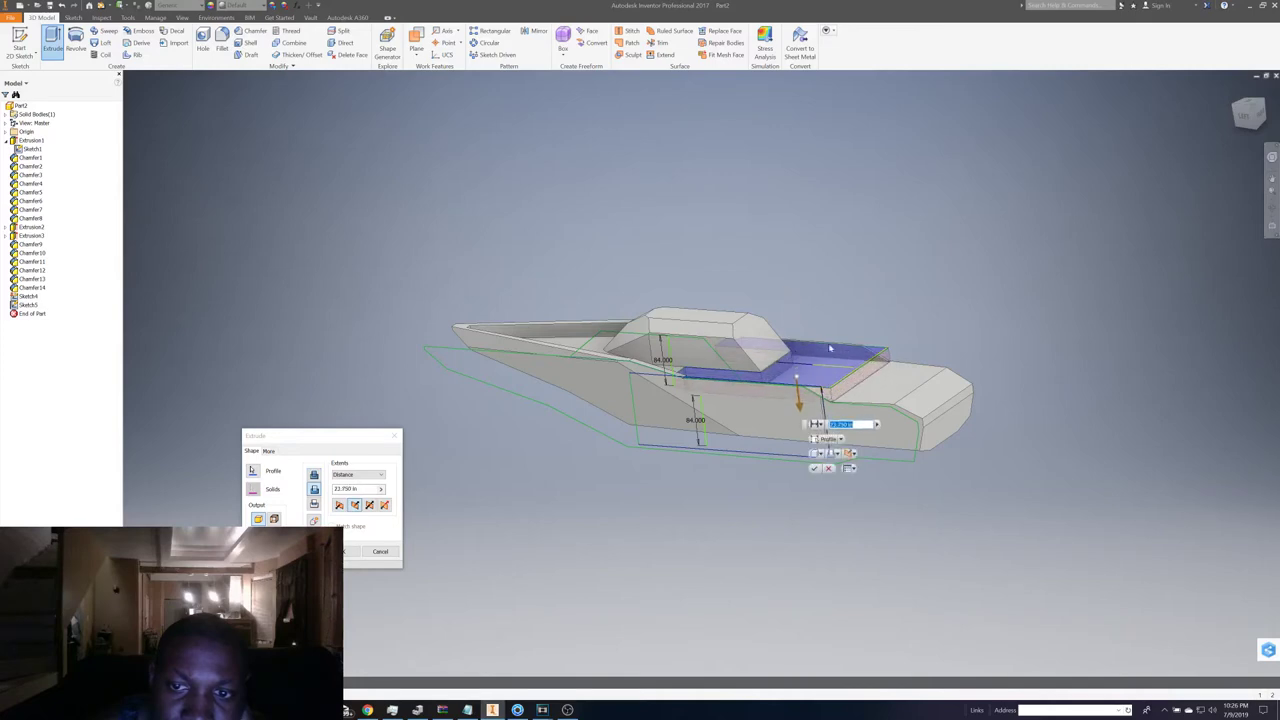
{"action": "left_click", "coordinate": [814, 469]}
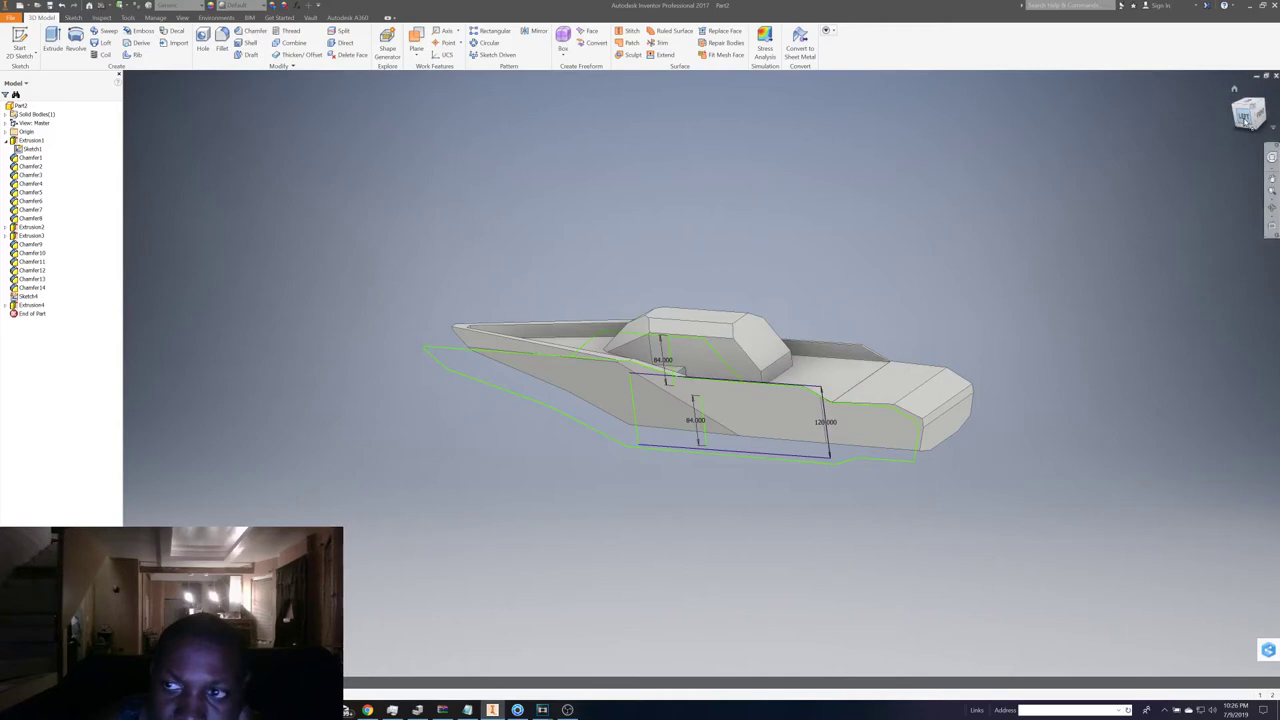
{"action": "left_click_drag", "start_coordinate": [1240, 122], "coordinate": [1200, 170]}
{"action": "middle_click_drag", "start_coordinate": [701, 373], "coordinate": [663, 354], "text": "shift"}
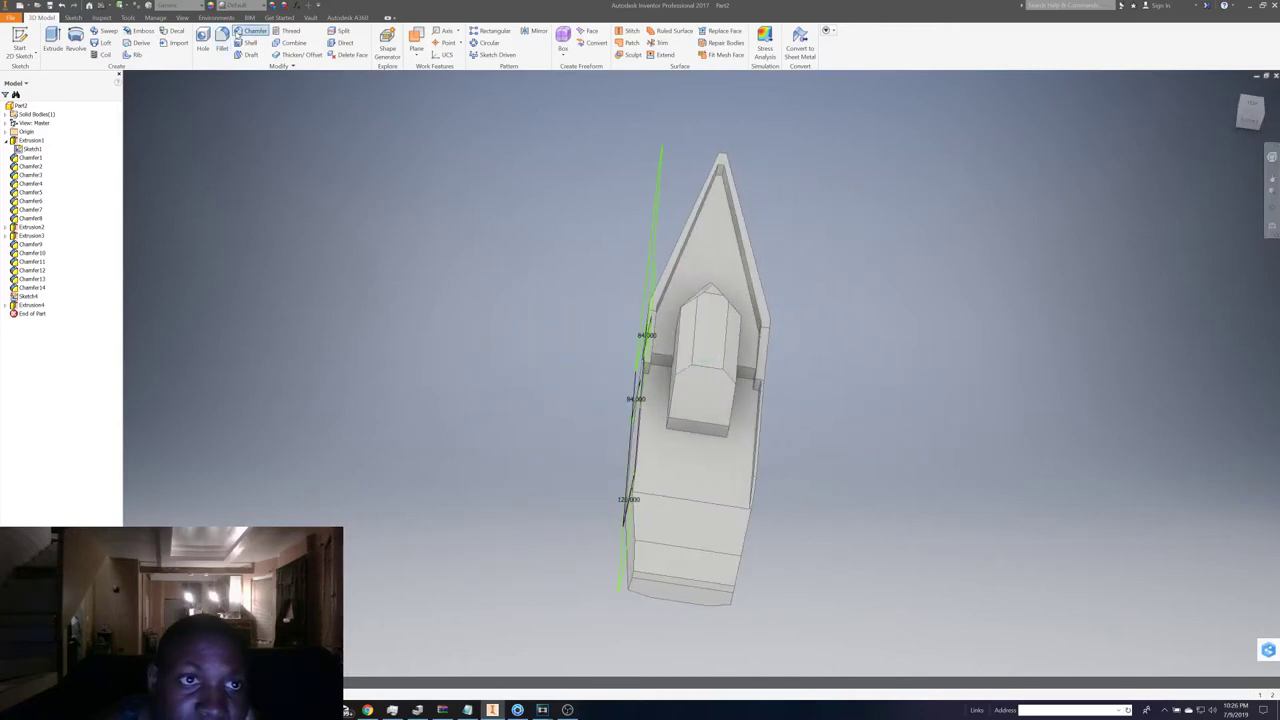
- Chamfer the cockpit's forward edges on both sides with two-distance chamfers, second distance 15
{"action": "left_click", "coordinate": [238, 33]}
{"action": "left_click", "coordinate": [664, 359]}
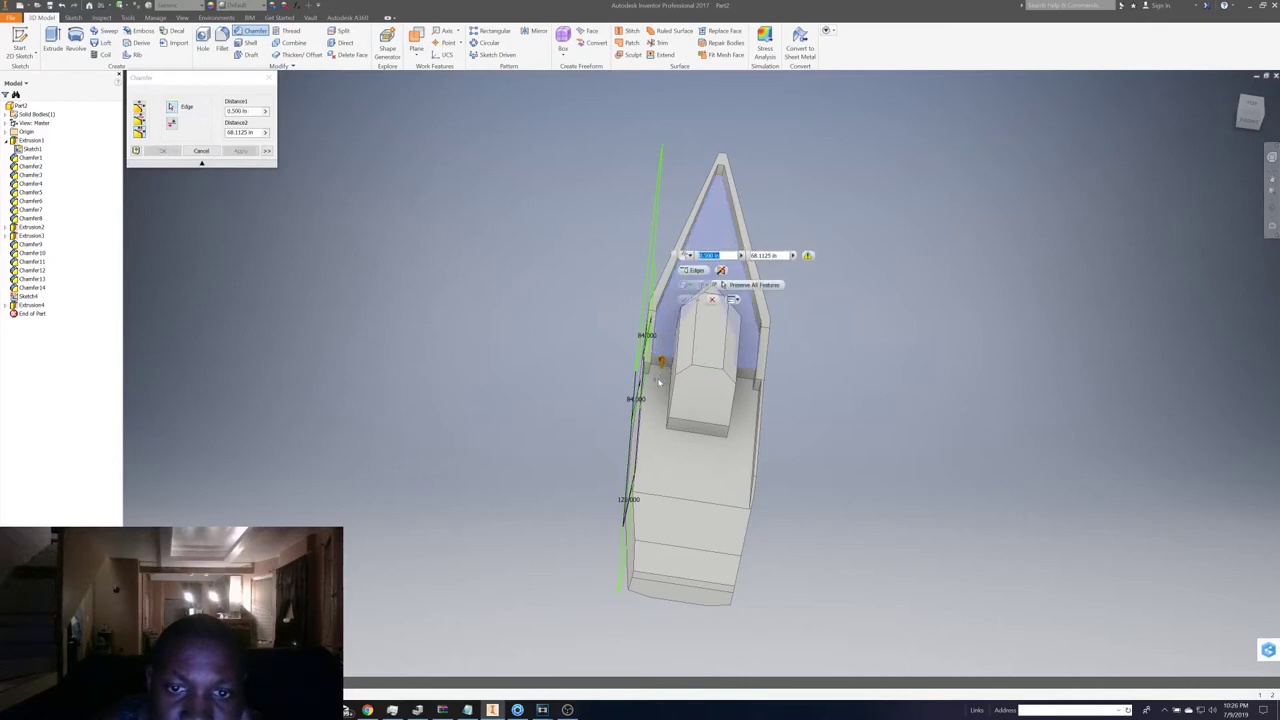
{"action": "key", "text": "Tab"}
{"action": "type", "text": "15"}
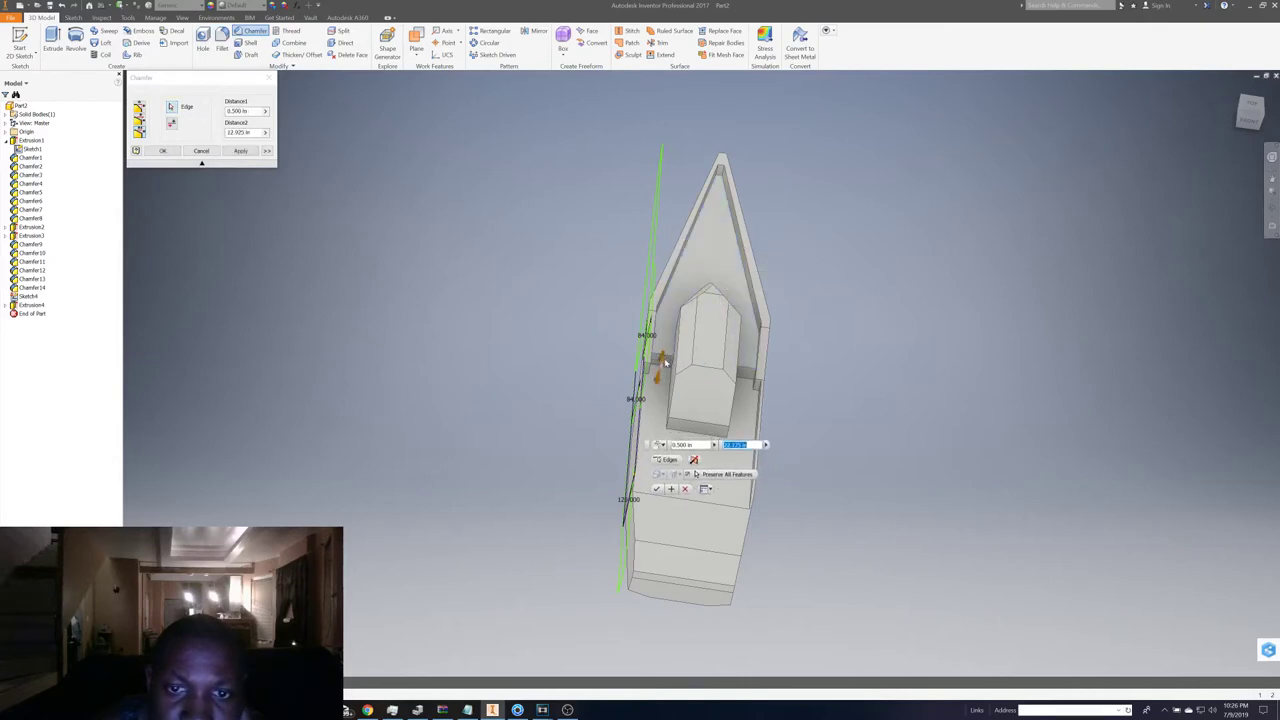
{"action": "scroll", "coordinate": [662, 358], "scroll_direction": "up", "scroll_amount": 5}
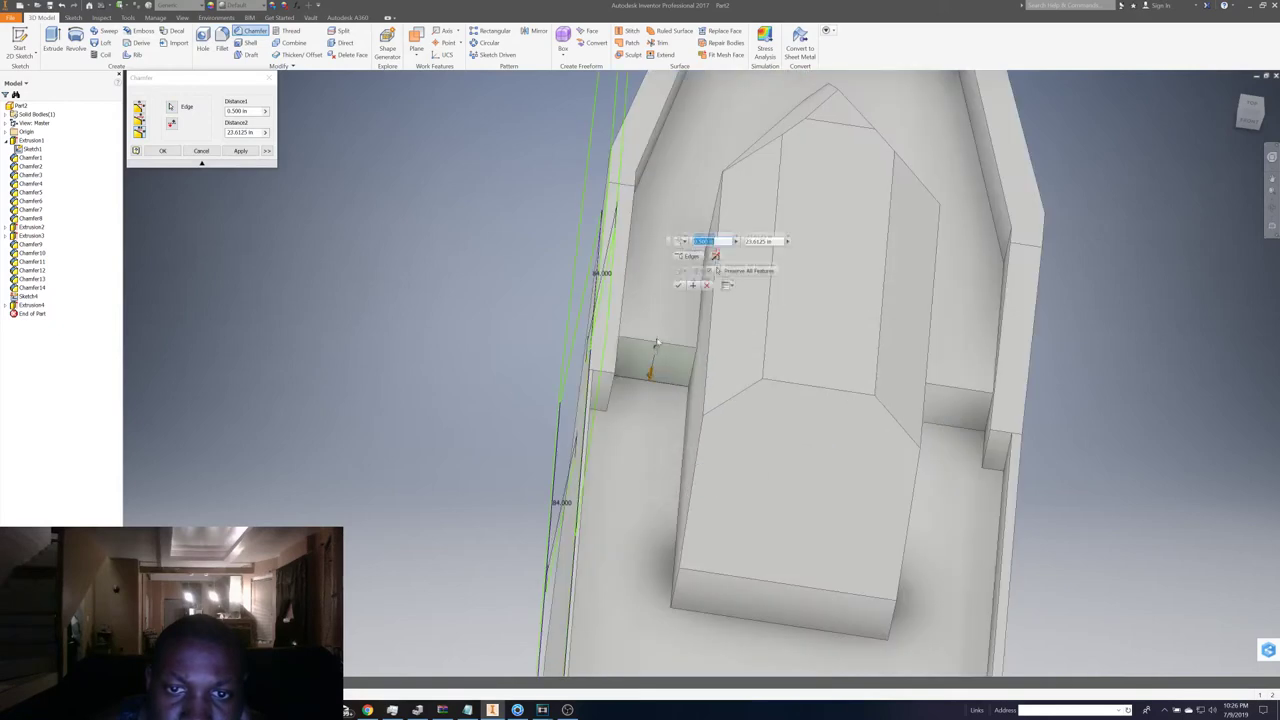
{"action": "left_click_drag", "start_coordinate": [656, 345], "coordinate": [669, 220]}
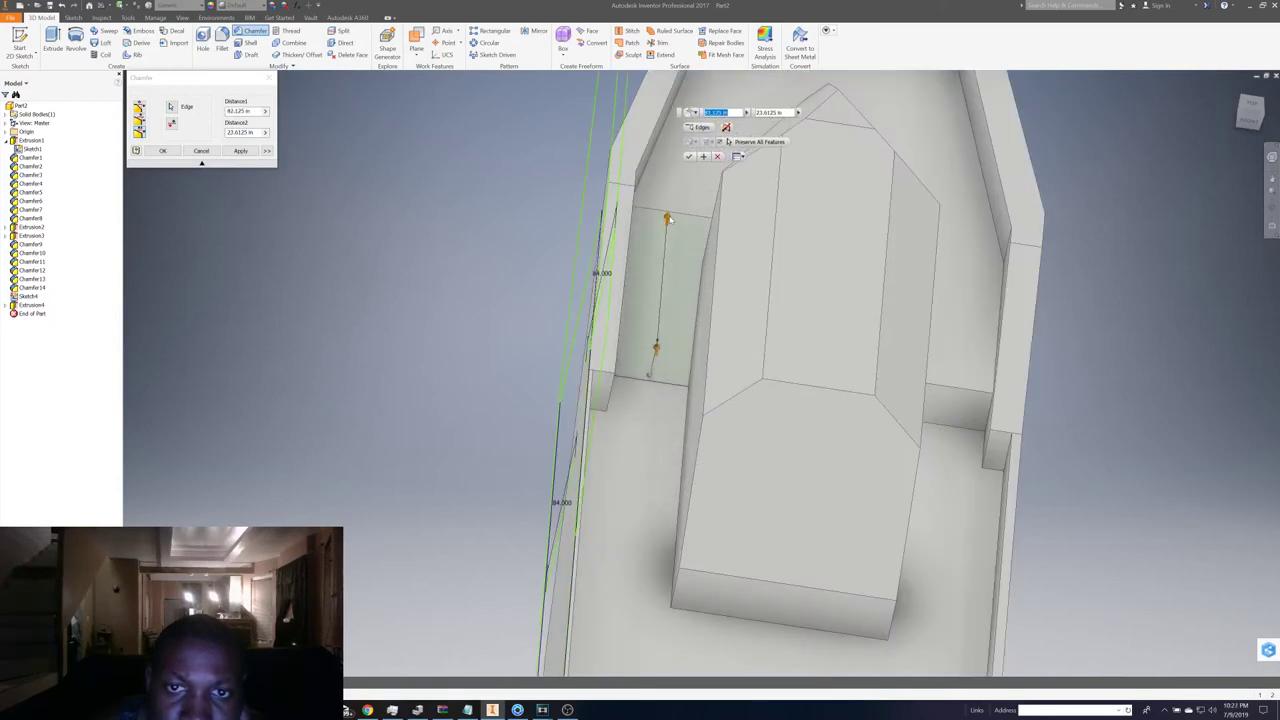
{"action": "left_click", "coordinate": [705, 157]}
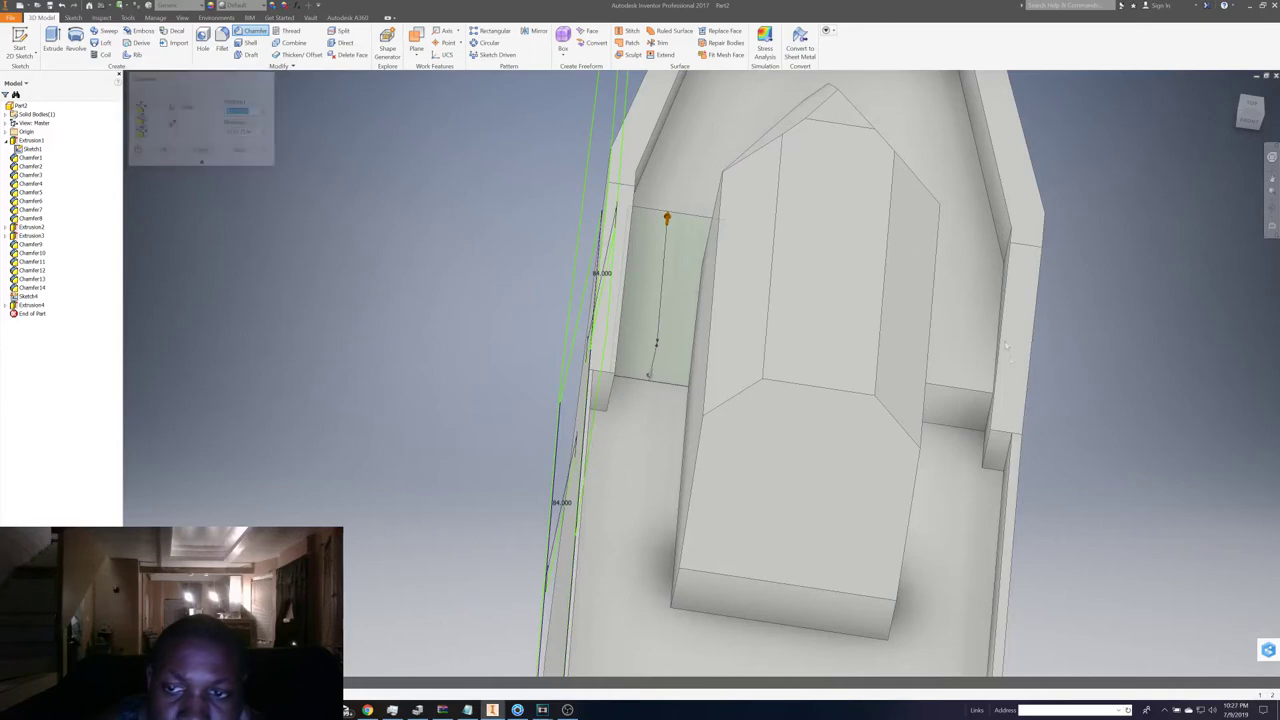
{"action": "left_click", "coordinate": [966, 394]}
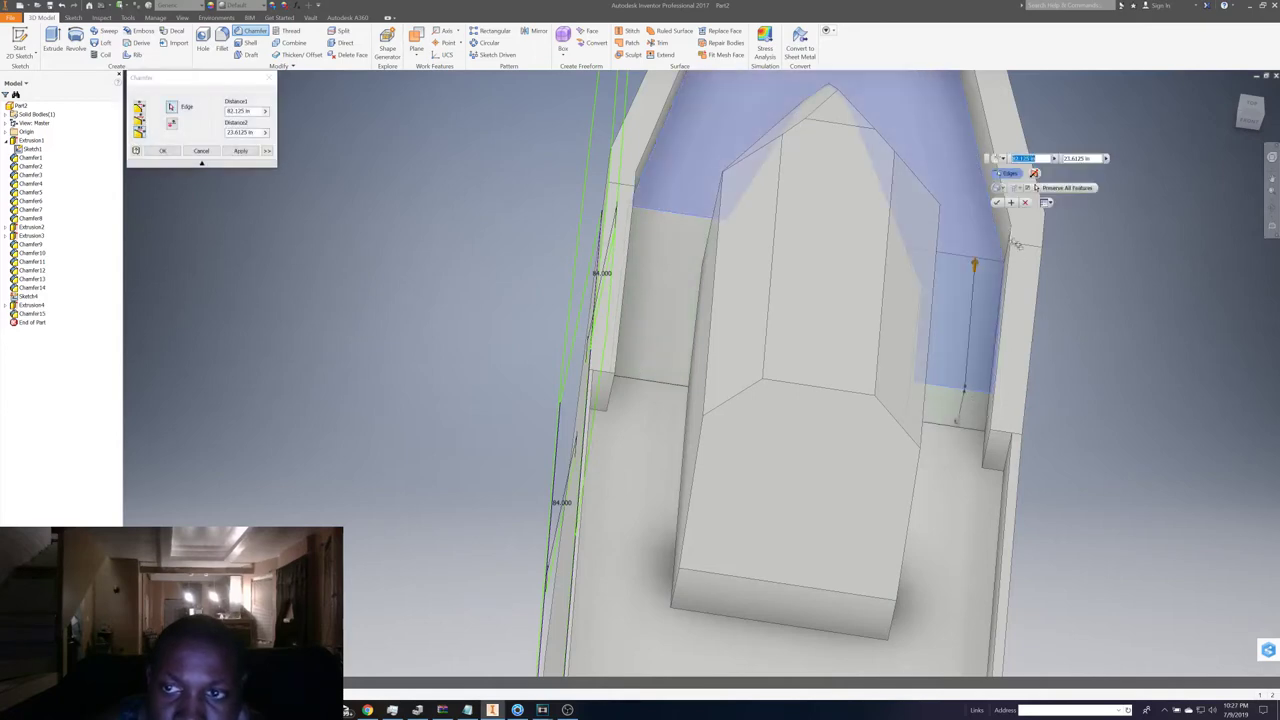
{"action": "left_click", "coordinate": [996, 202]}
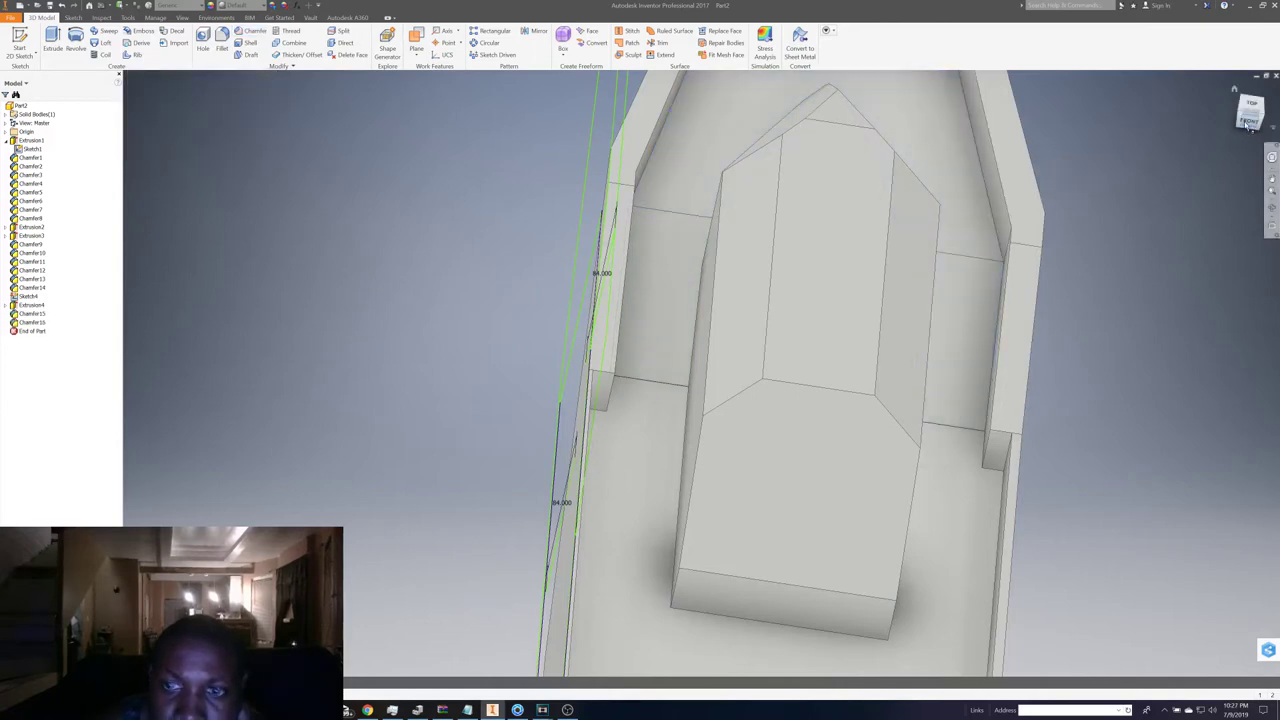
{"action": "left_click", "coordinate": [1249, 122]}
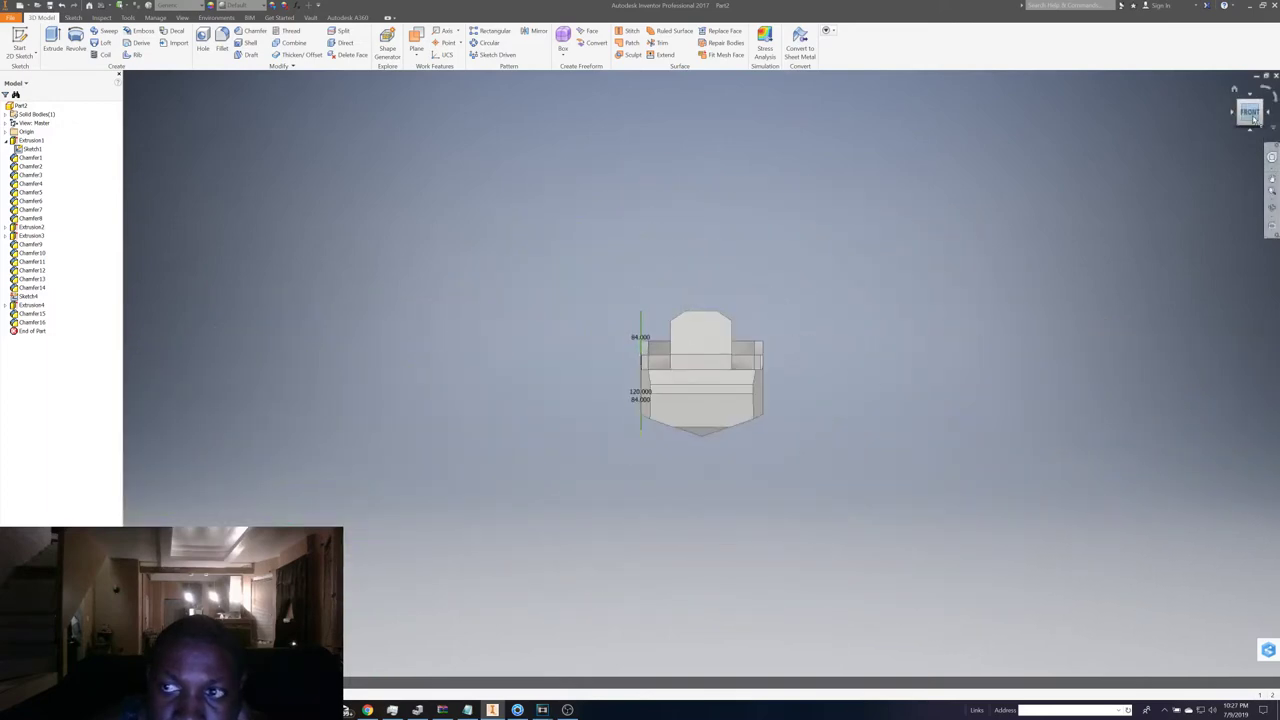
- Start a new sketch on the boat's front face
{"action": "left_click_drag", "start_coordinate": [1254, 118], "coordinate": [1118, 224]}
{"action": "right_click", "coordinate": [695, 400]}
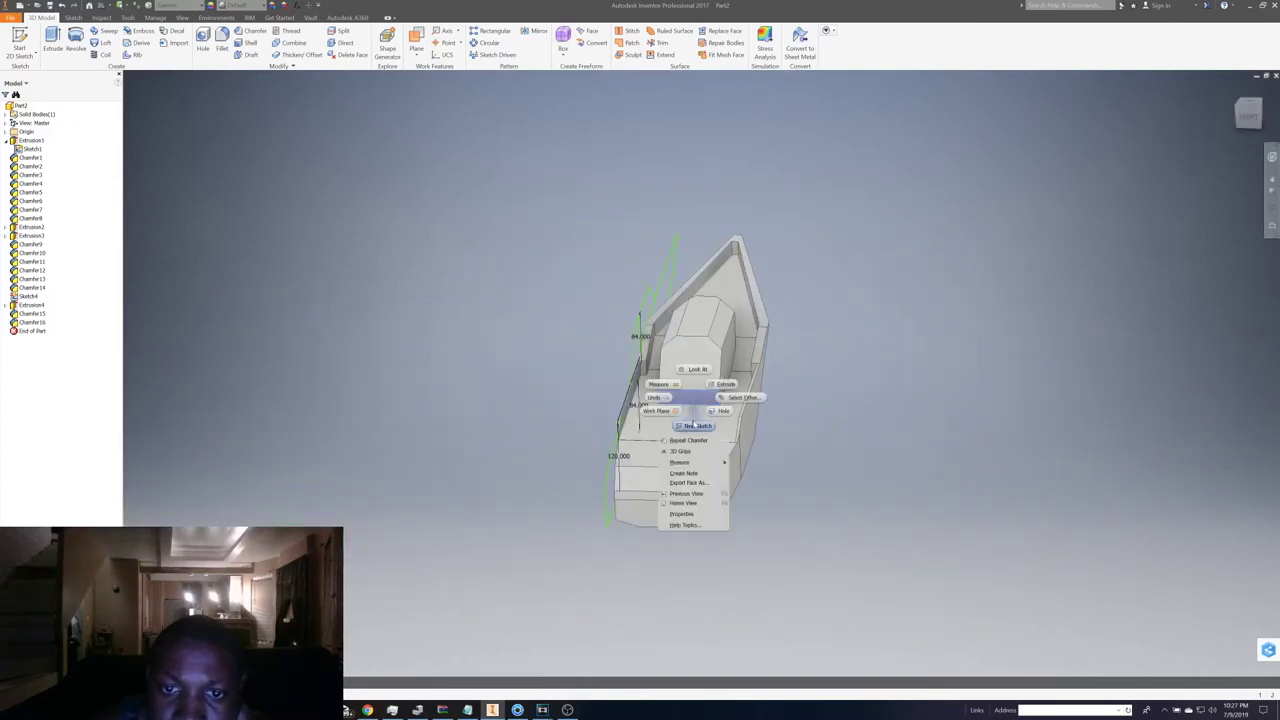
{"action": "left_click", "coordinate": [694, 425]}
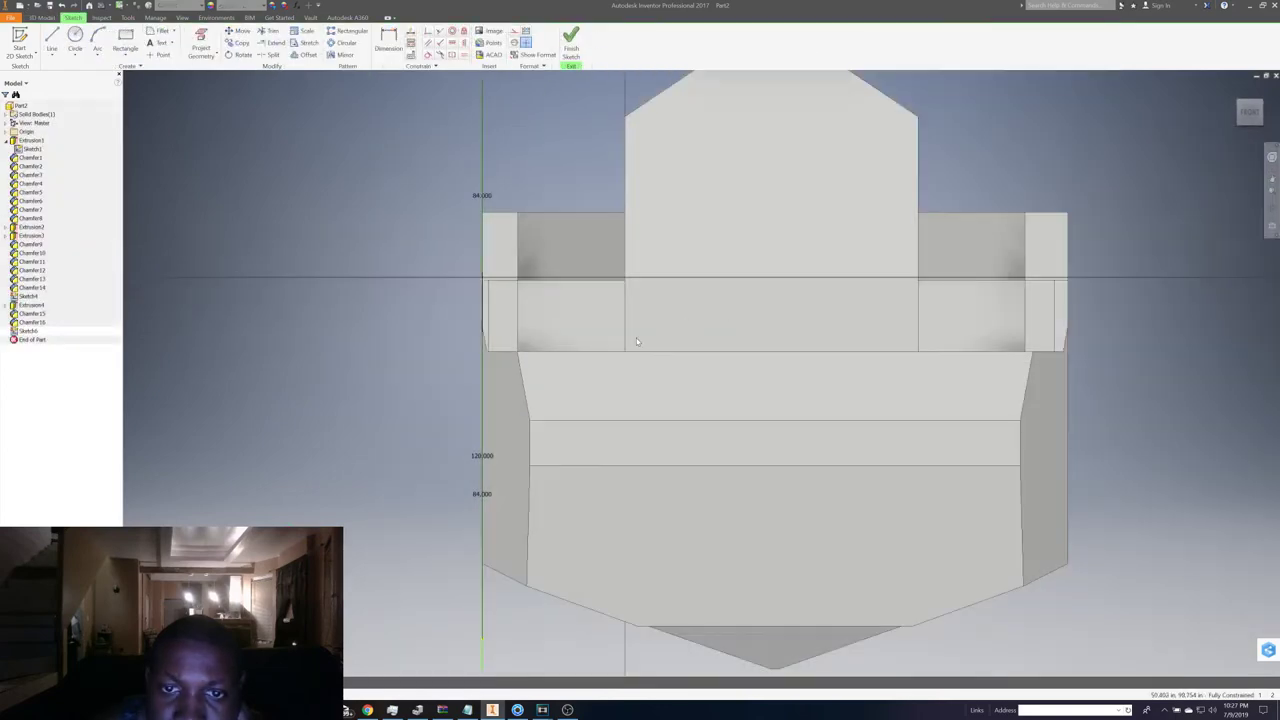
- Start and cancel two trial lines from the cabin's bottom edge, leaving the sketch empty
{"action": "left_click", "coordinate": [51, 45]}
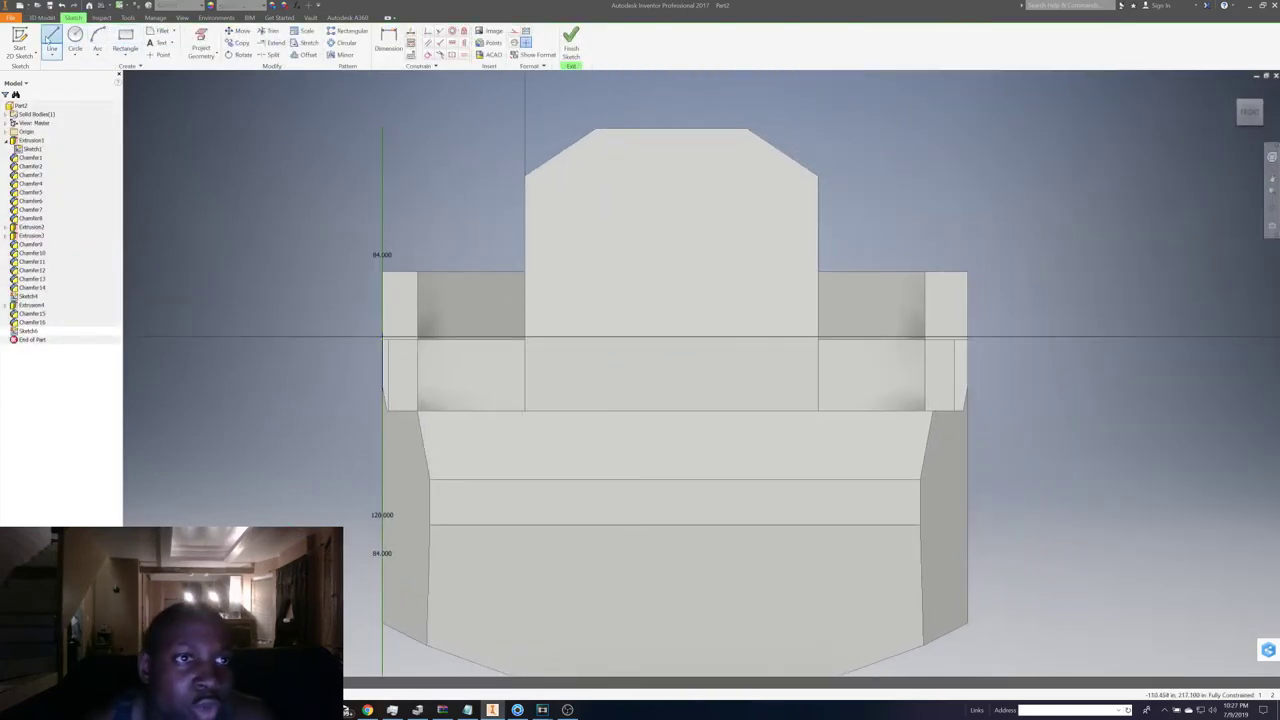
{"action": "left_click", "coordinate": [601, 410]}
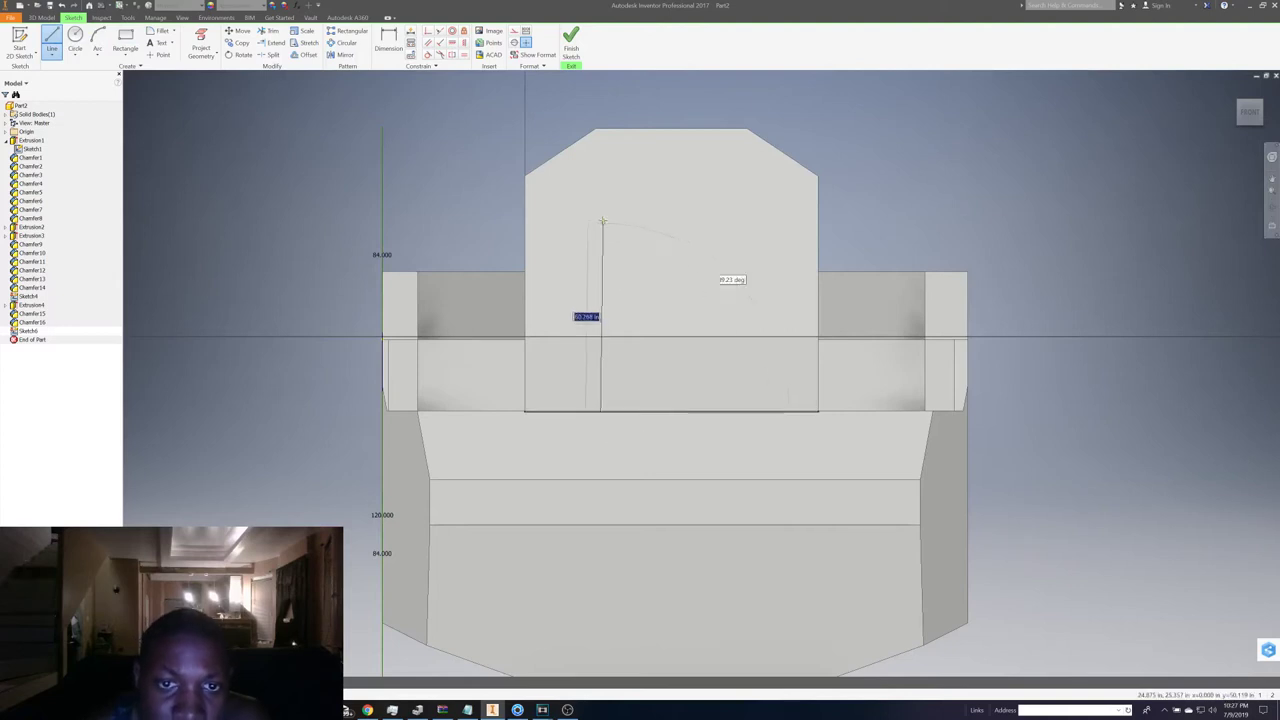
{"action": "right_click", "coordinate": [602, 213]}
{"action": "left_click", "coordinate": [568, 221]}
{"action": "left_click", "coordinate": [51, 45]}
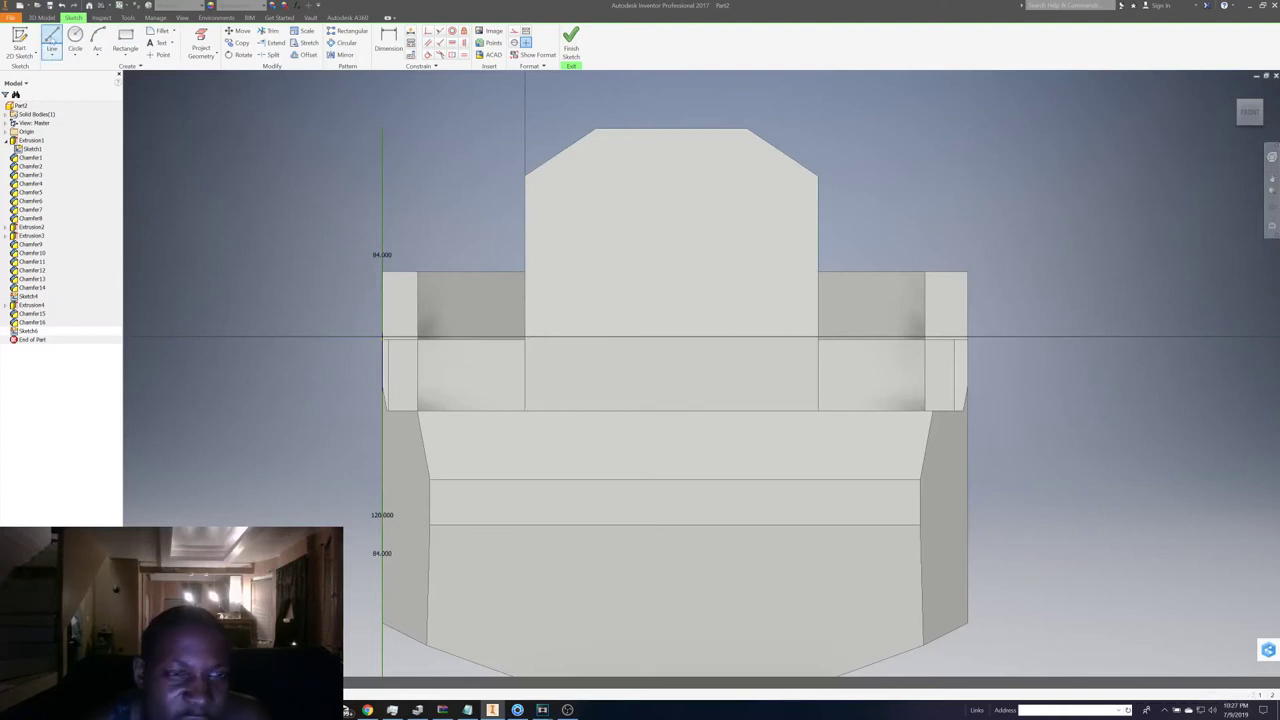
{"action": "left_click", "coordinate": [784, 410]}
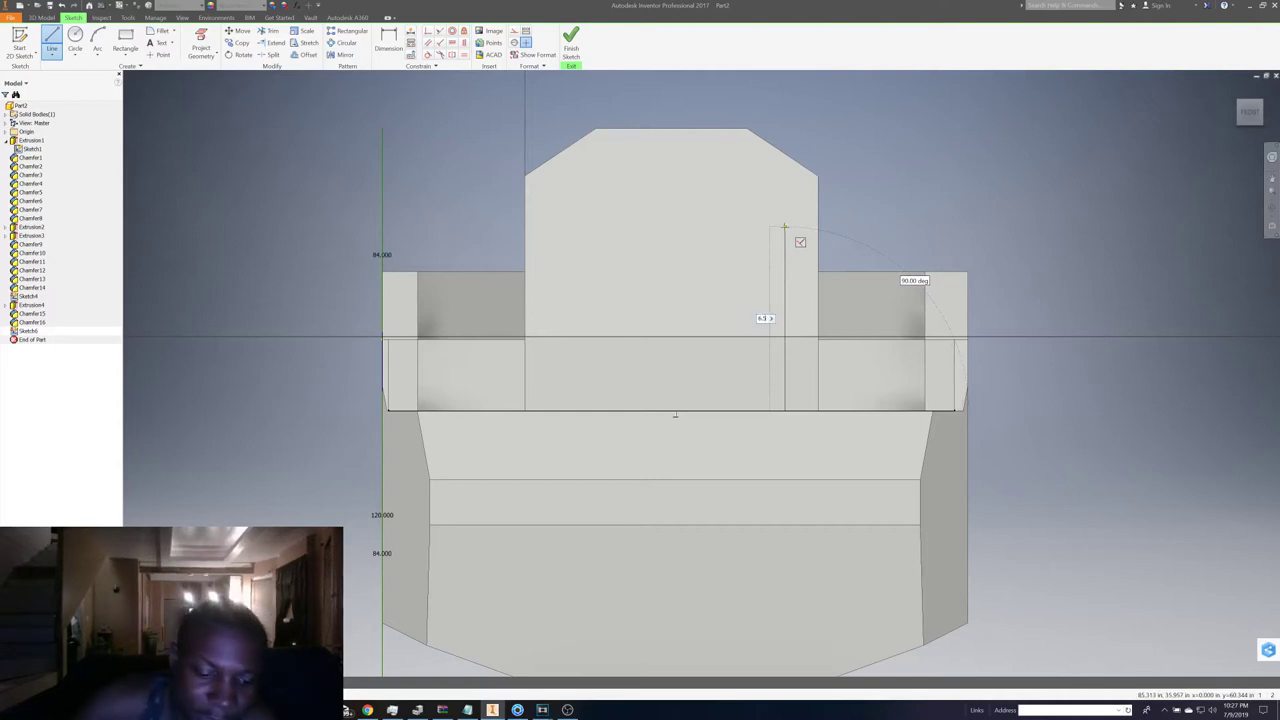
{"action": "left_click", "coordinate": [784, 228]}
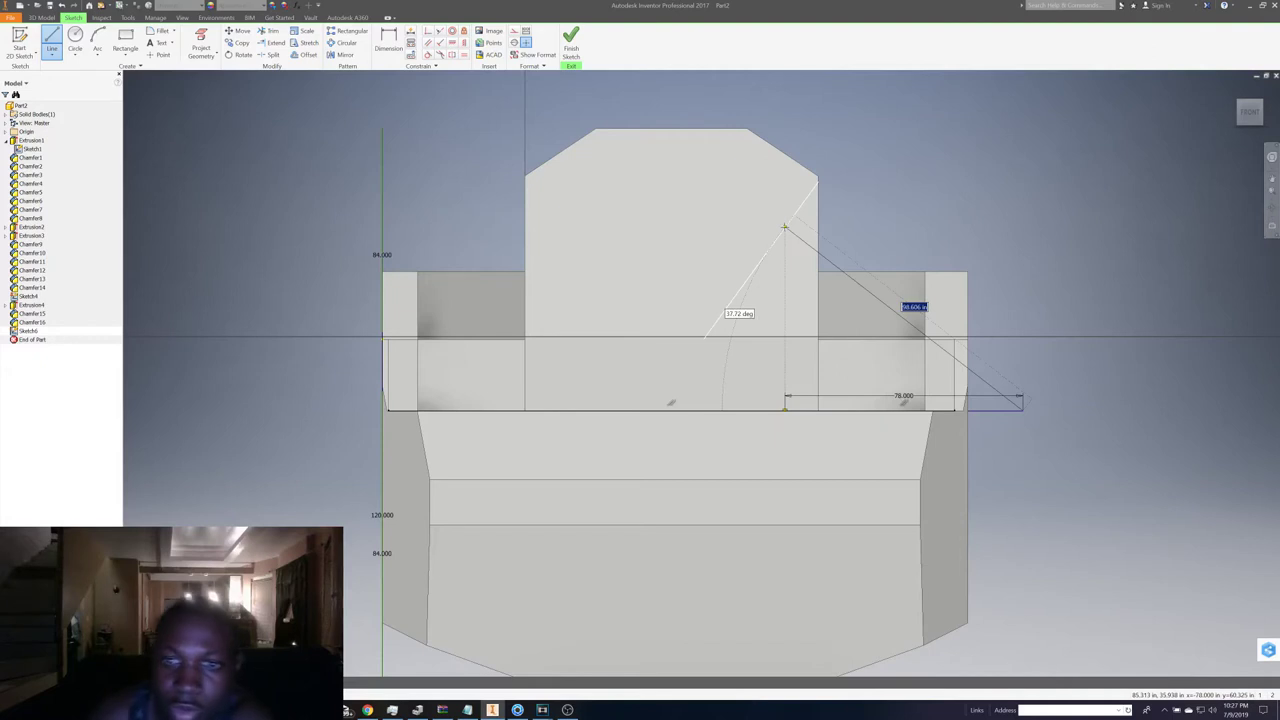
{"action": "right_click", "coordinate": [785, 228]}
{"action": "left_click", "coordinate": [738, 230]}
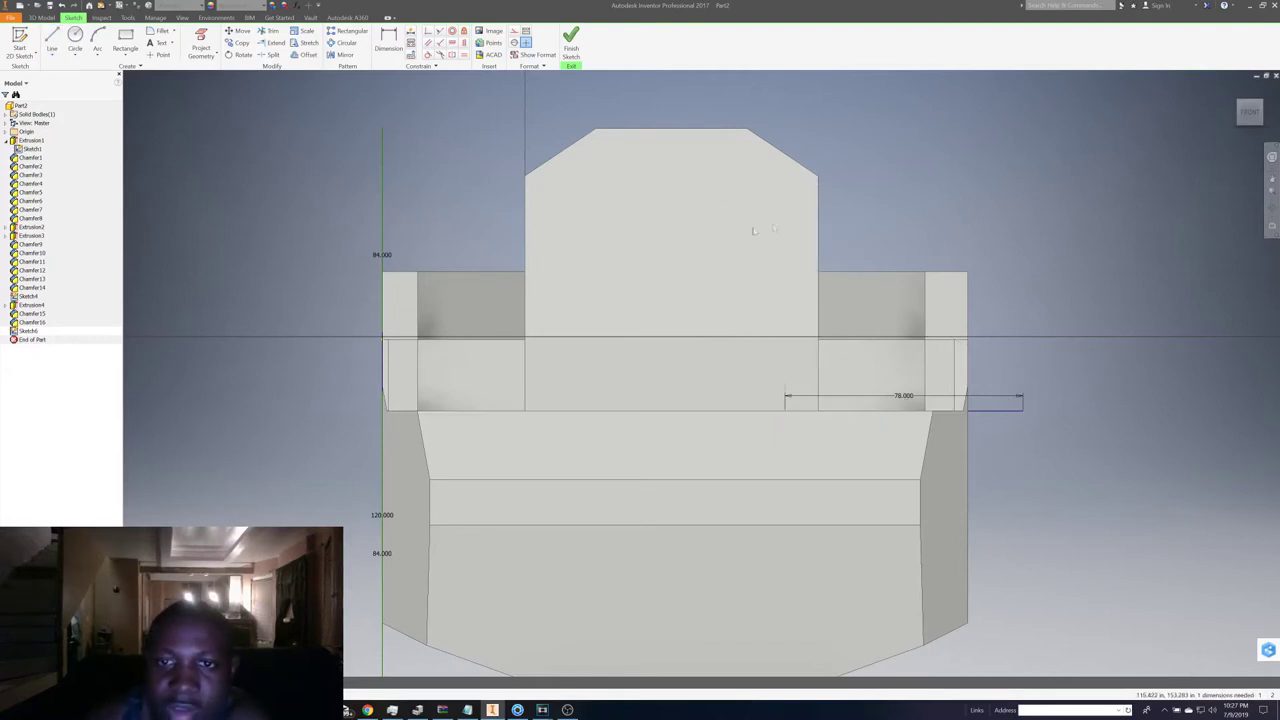
- Exit the sketch command and clear the leftover 78.000 dimension preview
{"action": "key", "text": "l"}
{"action": "right_click", "coordinate": [760, 228]}
{"action": "left_click", "coordinate": [729, 224]}
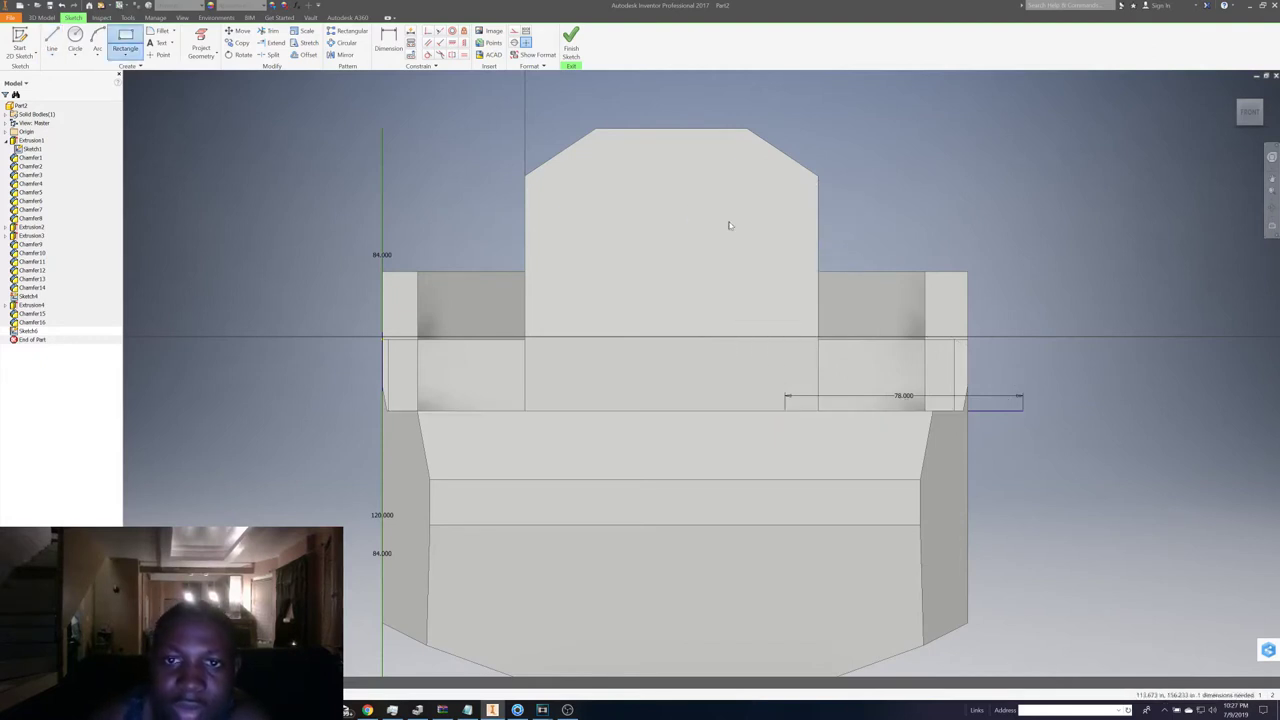
{"action": "right_click", "coordinate": [738, 215]}
{"action": "left_click", "coordinate": [702, 210]}
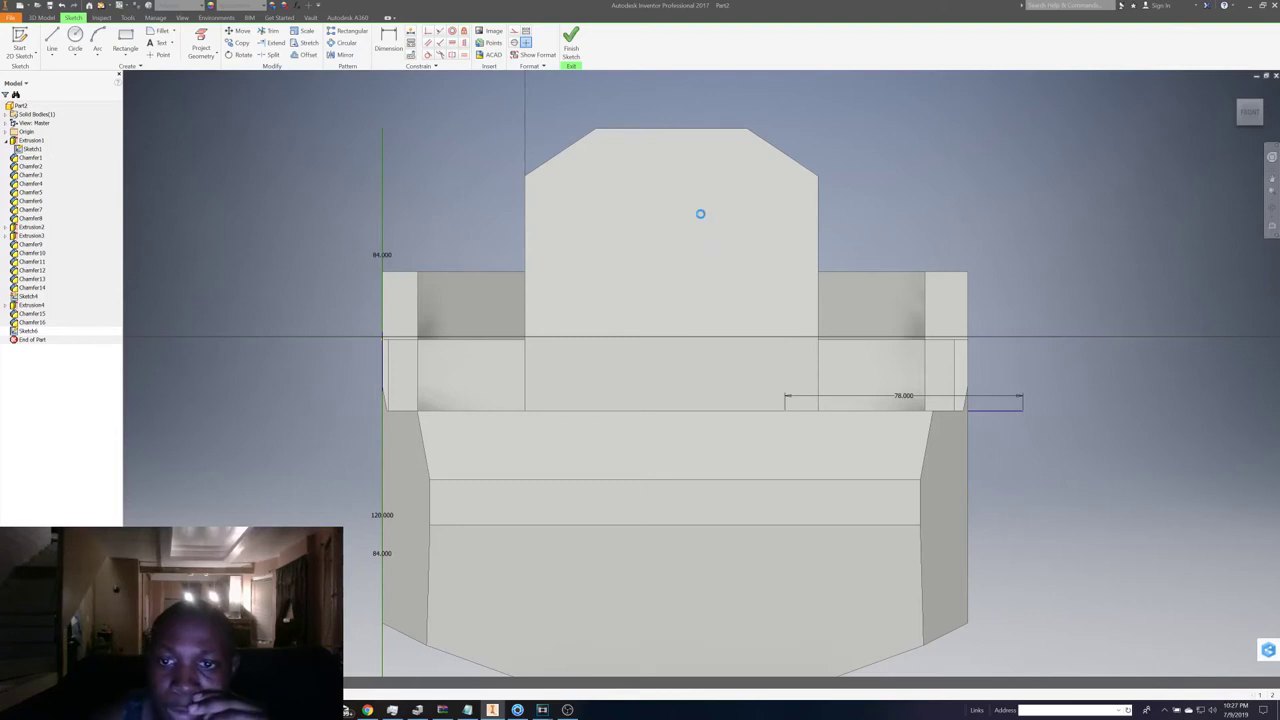
{"action": "left_click", "coordinate": [51, 40]}
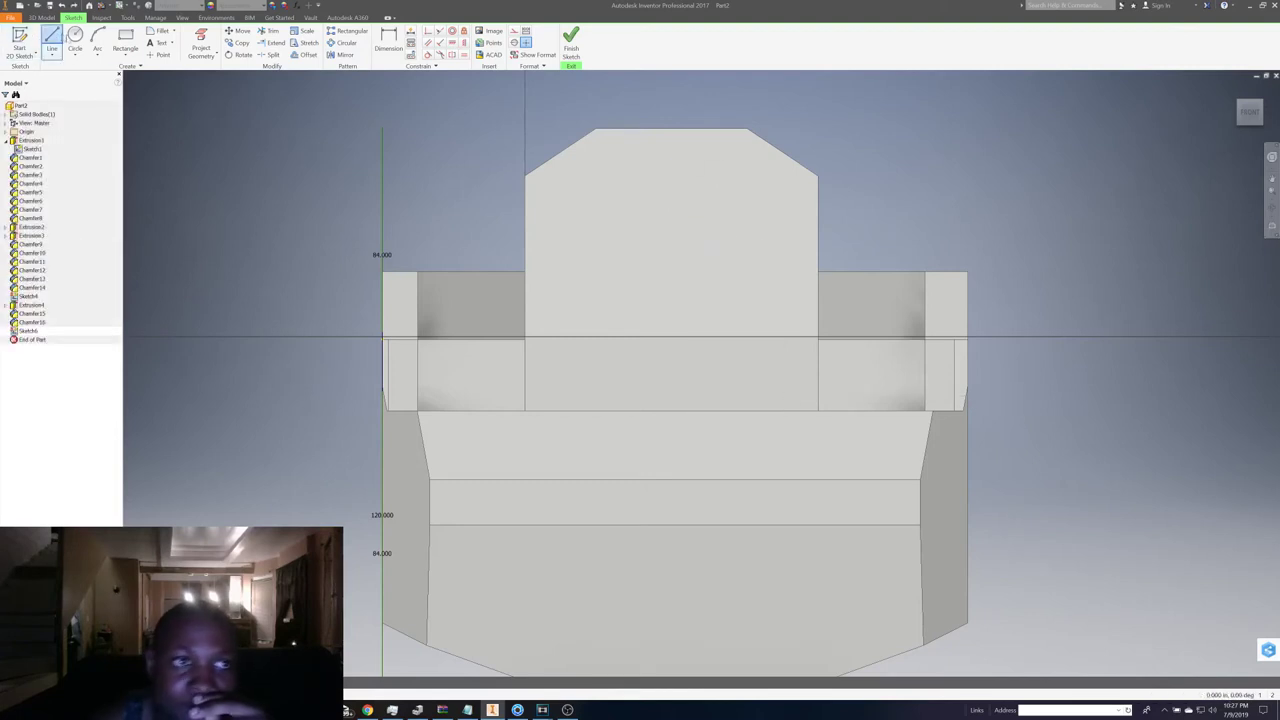
- Draw a tall rectangular door outline up from the cabin's bottom edge and finish the sketch
{"action": "left_click", "coordinate": [790, 410]}
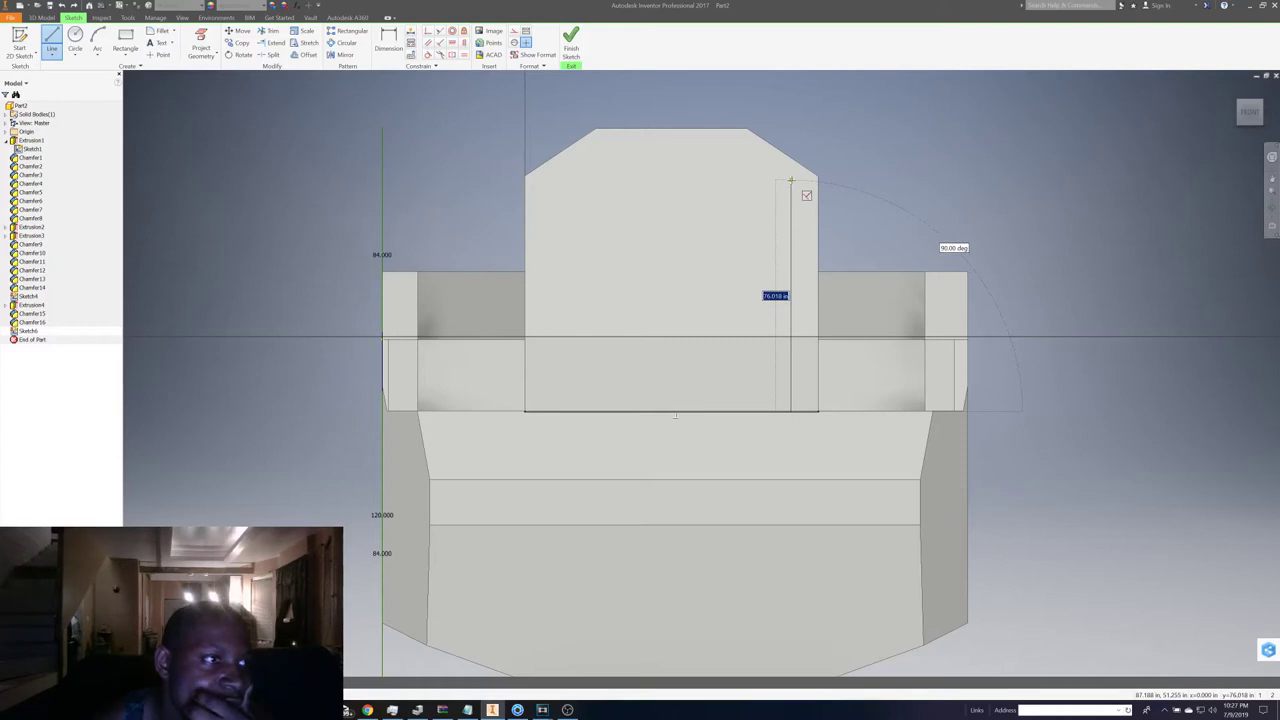
{"action": "left_click", "coordinate": [791, 173]}
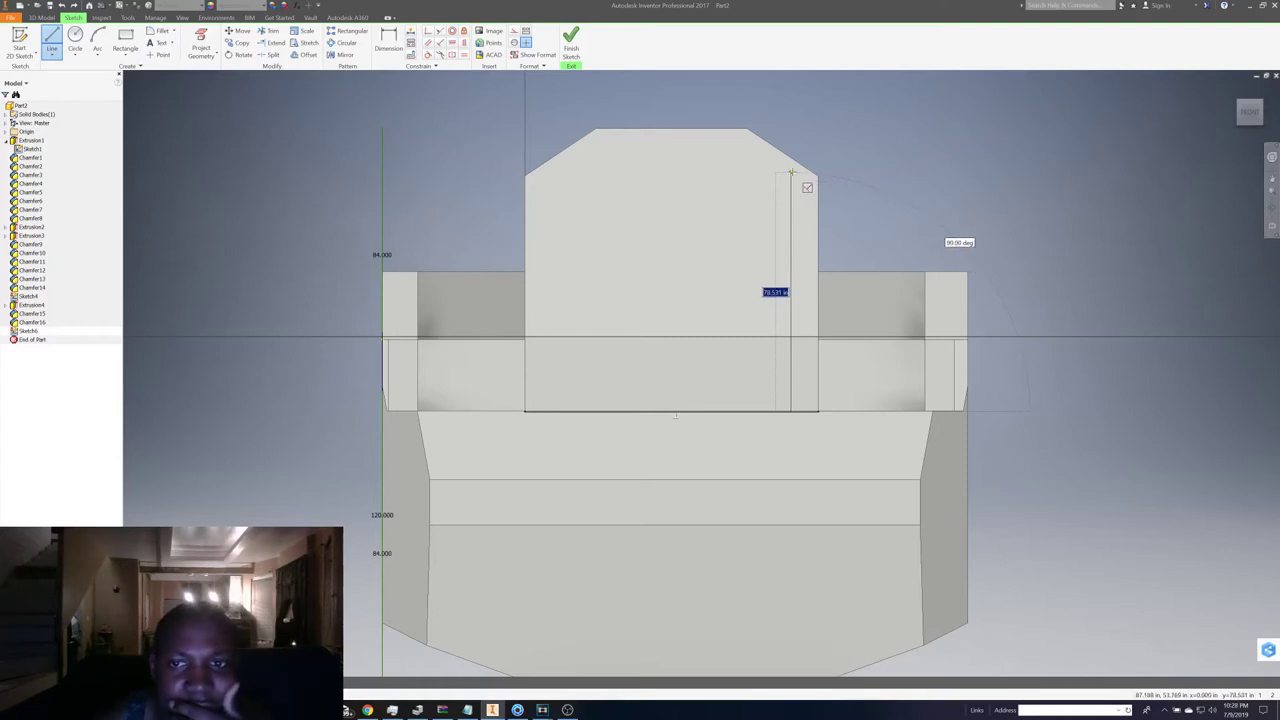
{"action": "left_click", "coordinate": [791, 173]}
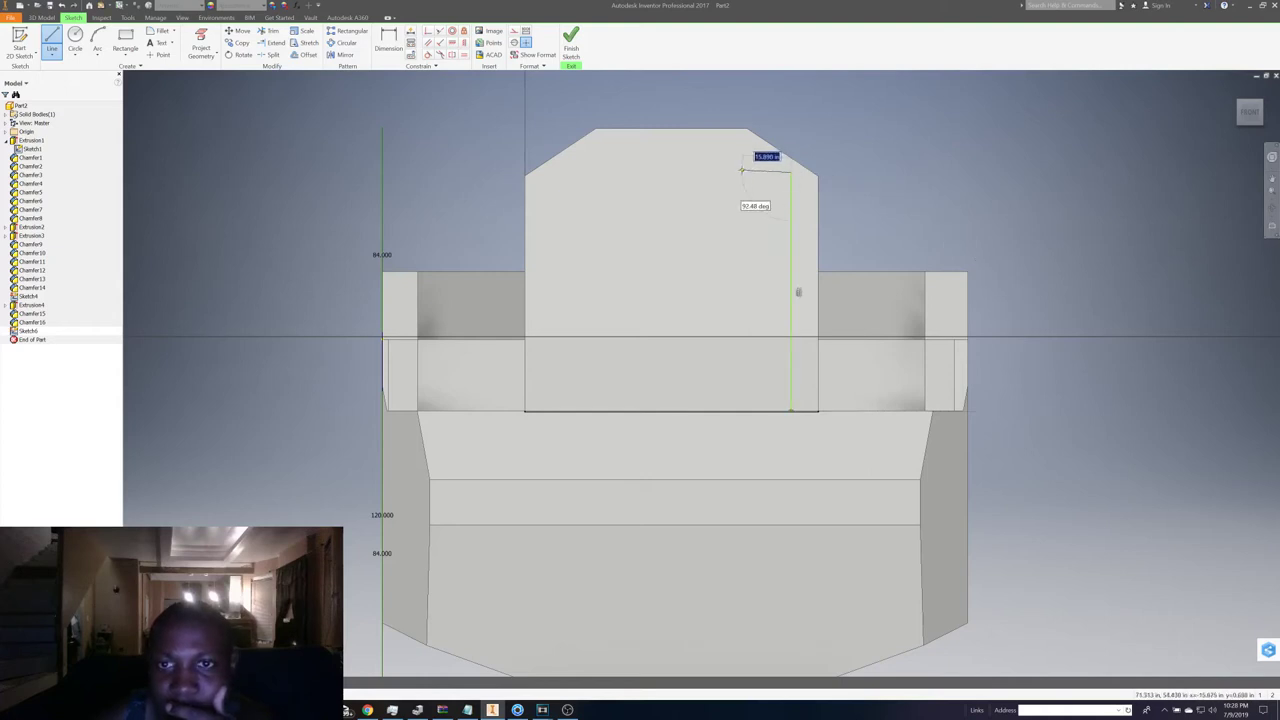
{"action": "left_click", "coordinate": [681, 172]}
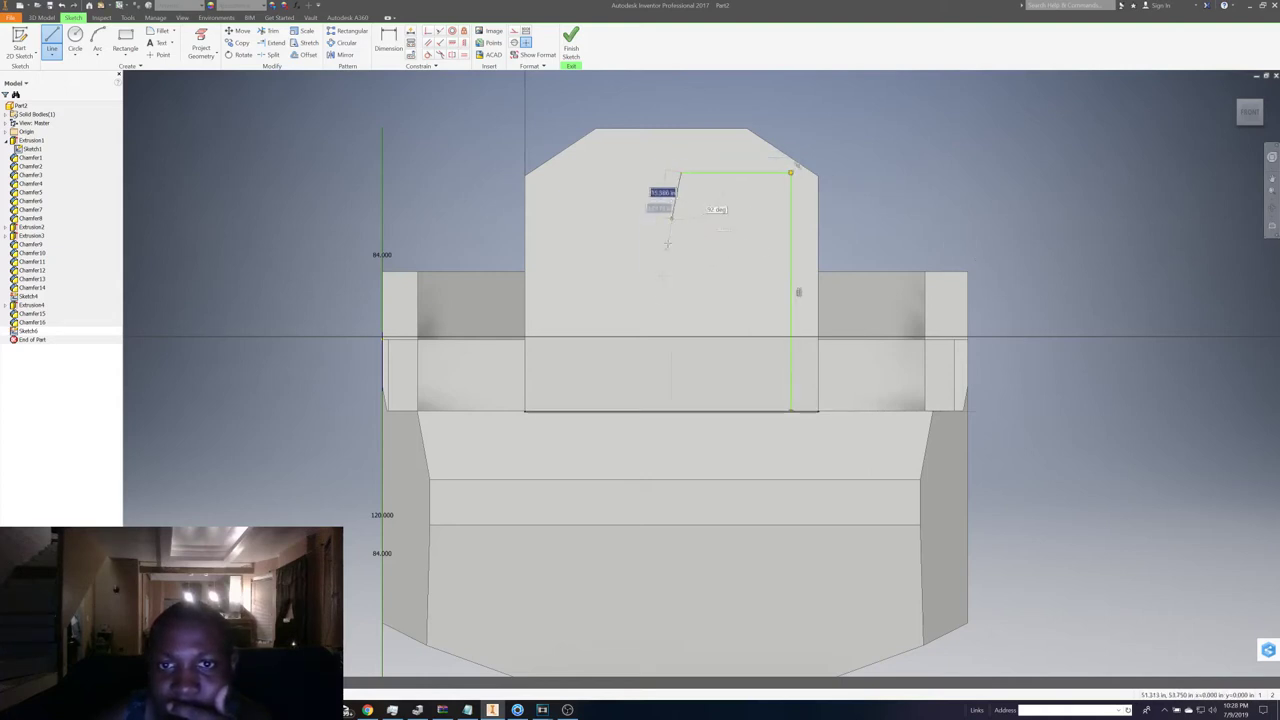
{"action": "left_click", "coordinate": [681, 410]}
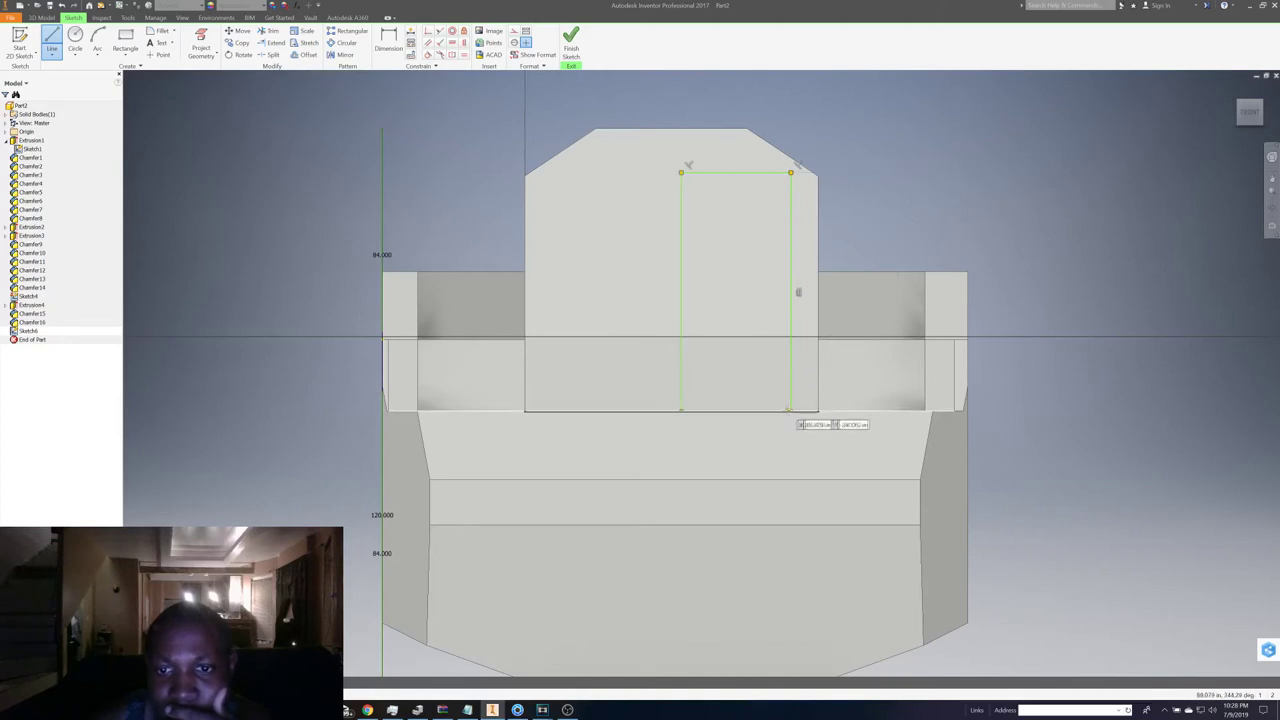
{"action": "left_click", "coordinate": [791, 410]}
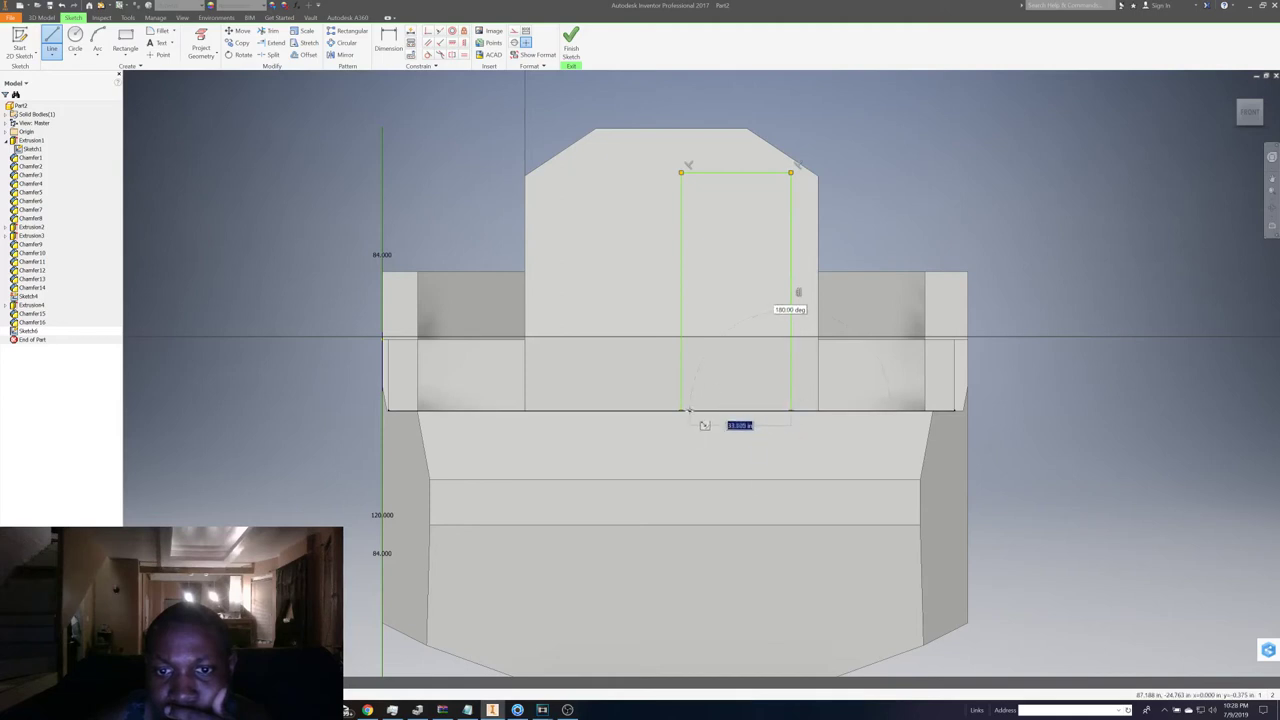
{"action": "right_click", "coordinate": [754, 365]}
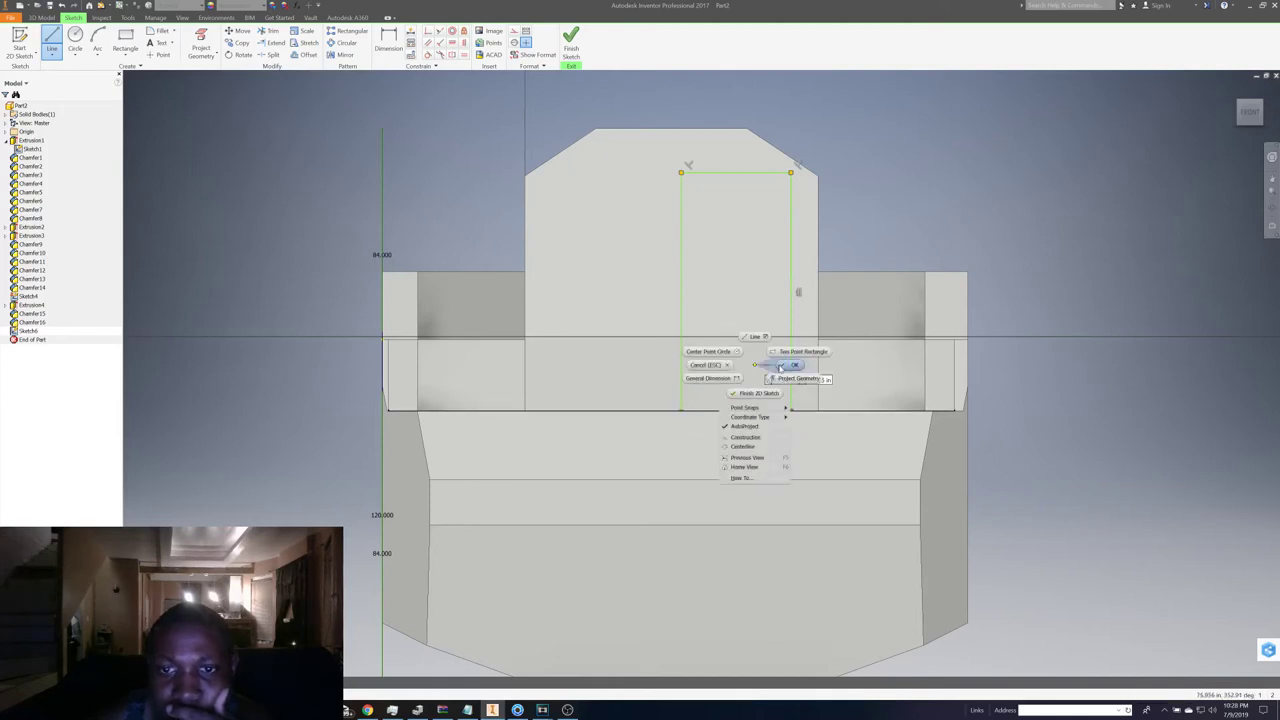
{"action": "left_click", "coordinate": [781, 368]}
{"action": "left_click", "coordinate": [570, 42]}
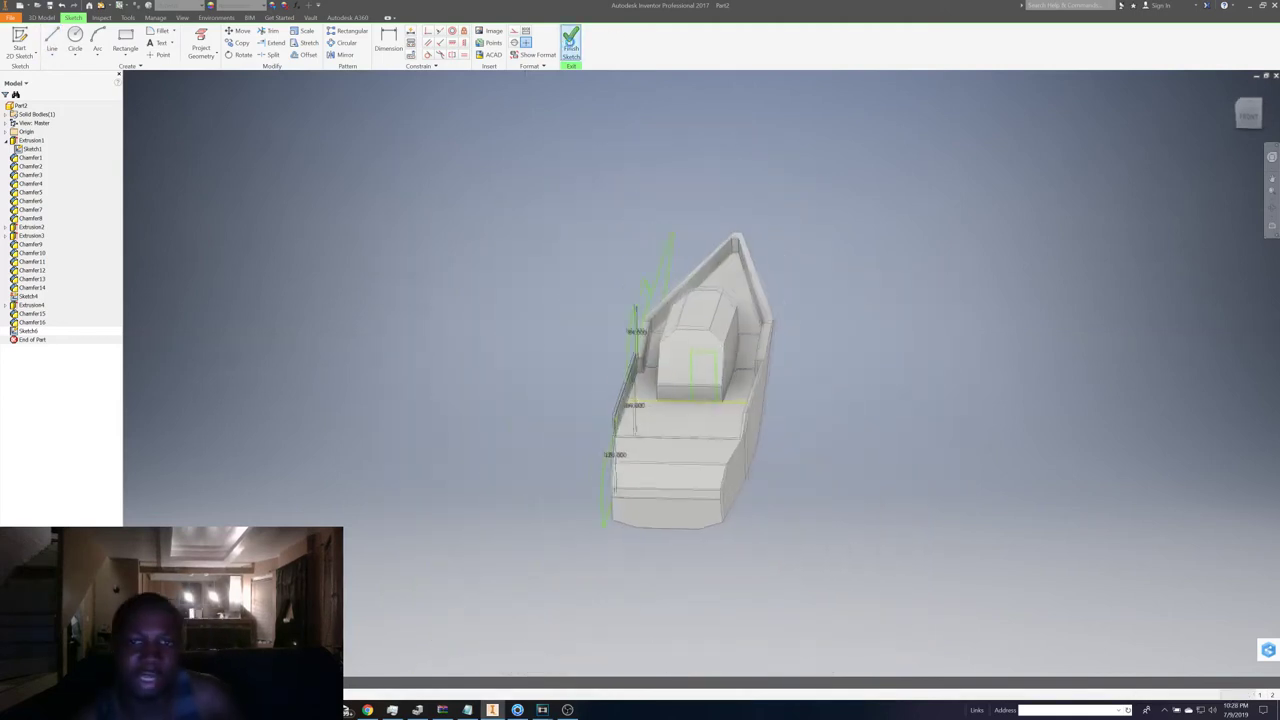
- Extrude the door outline on the cabin front as a cut through the wall
{"action": "key", "text": "e"}
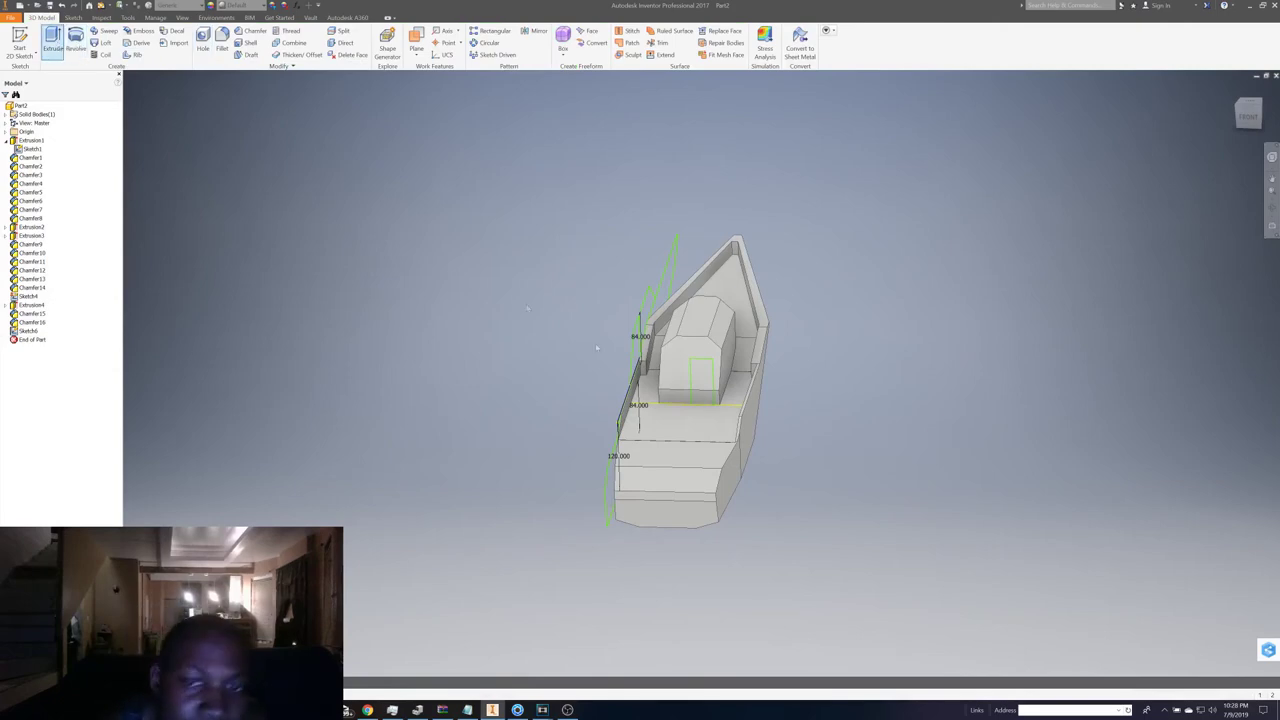
{"action": "scroll", "coordinate": [686, 430], "scroll_direction": "up", "scroll_amount": 3}
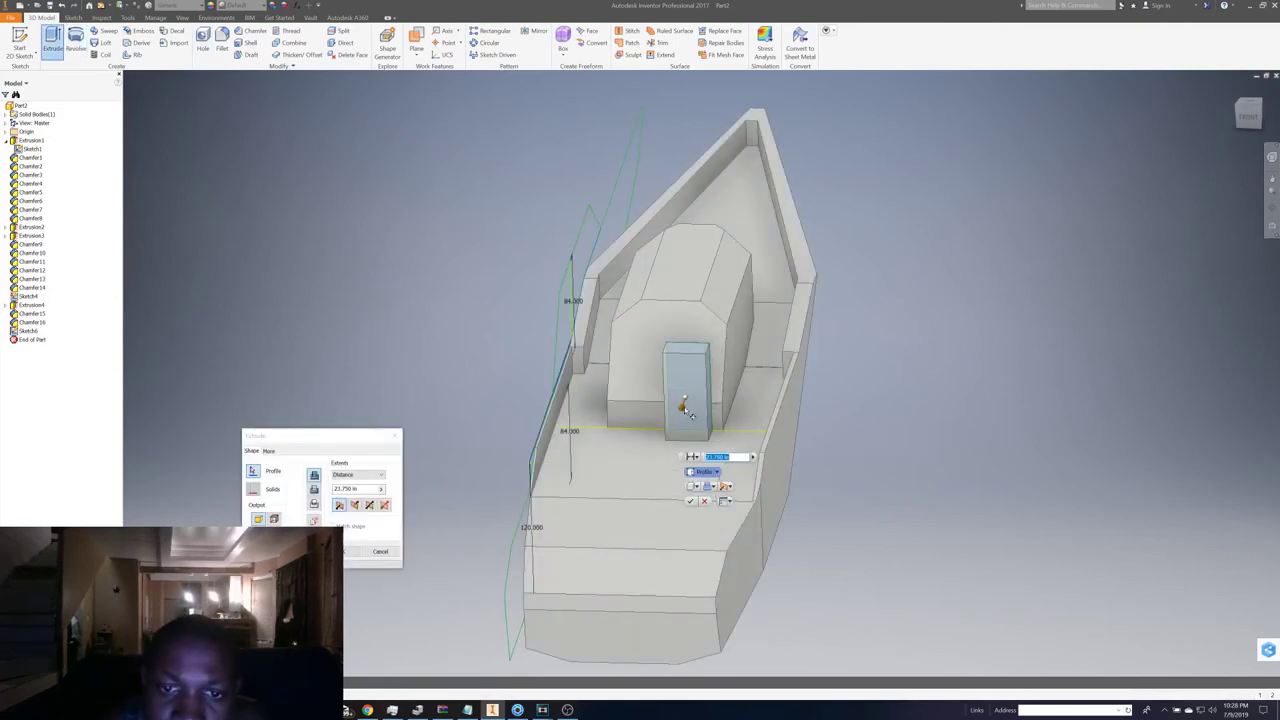
{"action": "left_click", "coordinate": [684, 404]}
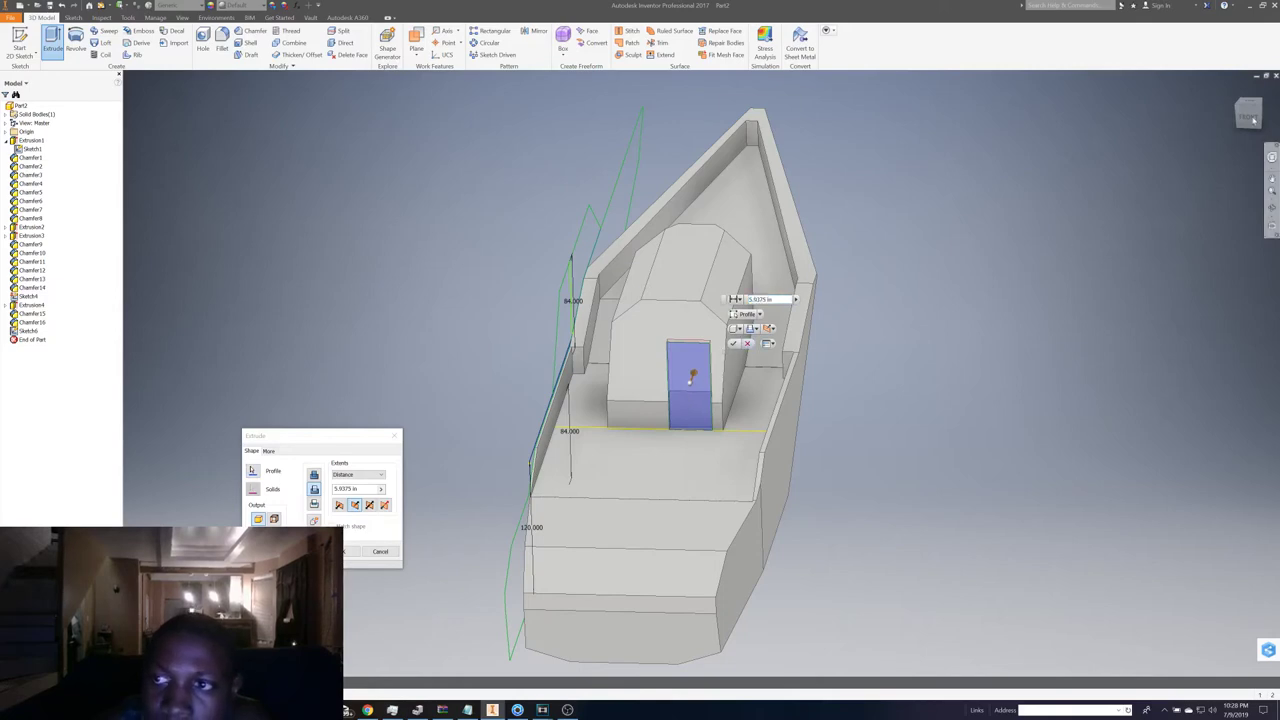
{"action": "mouse_move", "coordinate": [1226, 120]}
{"action": "left_mouse_down"}
{"action": "mouse_move", "coordinate": [686, 366]}
{"action": "mouse_move", "coordinate": [806, 290]}
{"action": "left_mouse_up"}
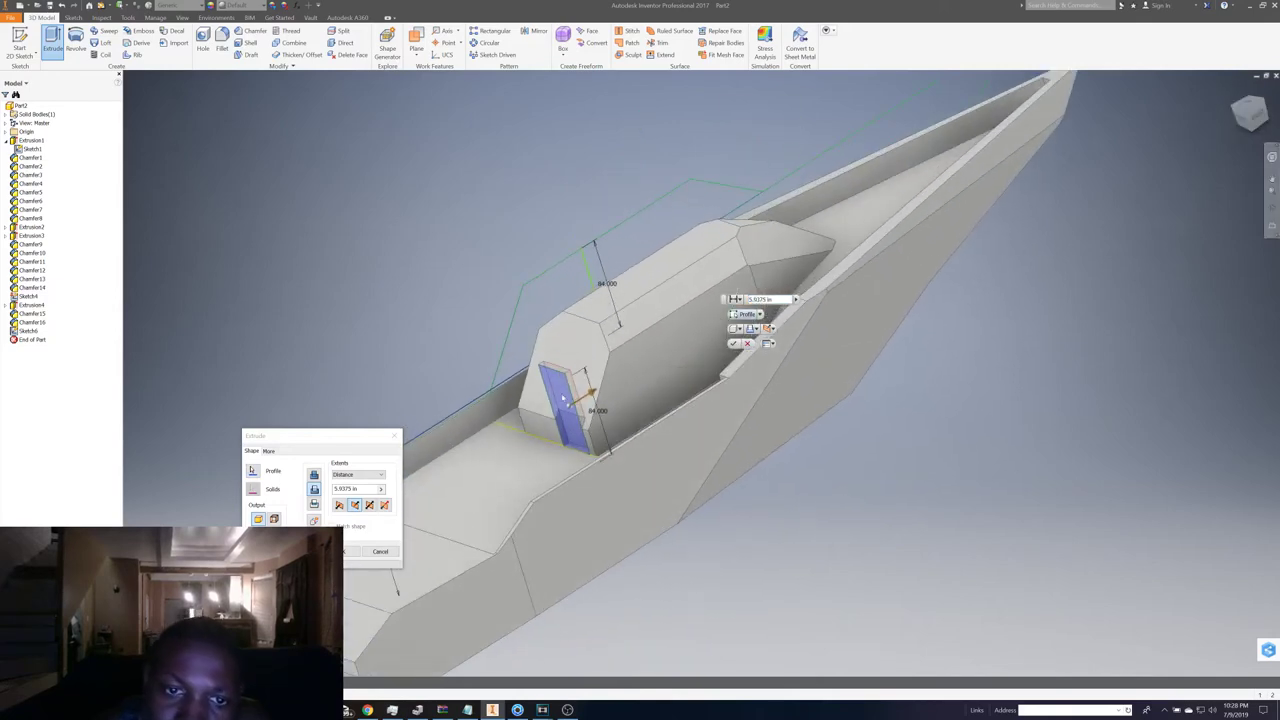
{"action": "left_click_drag", "start_coordinate": [593, 395], "coordinate": [629, 368]}
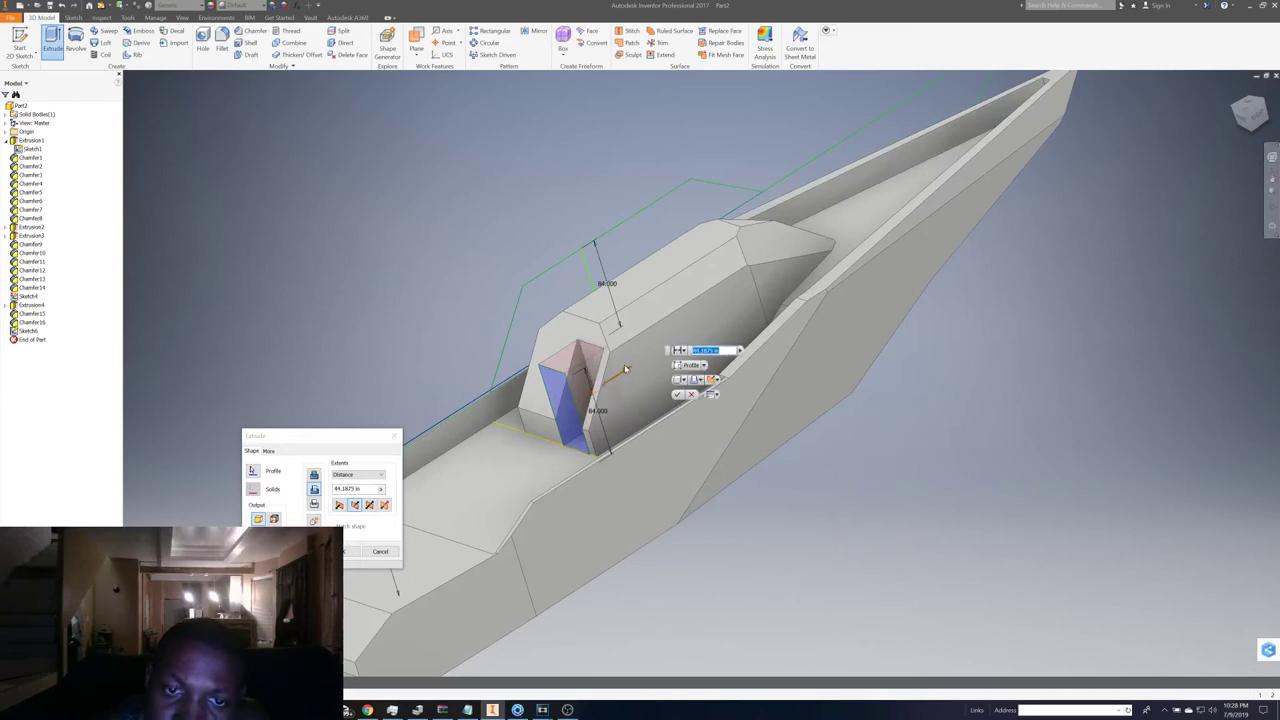
{"action": "left_click", "coordinate": [678, 395]}
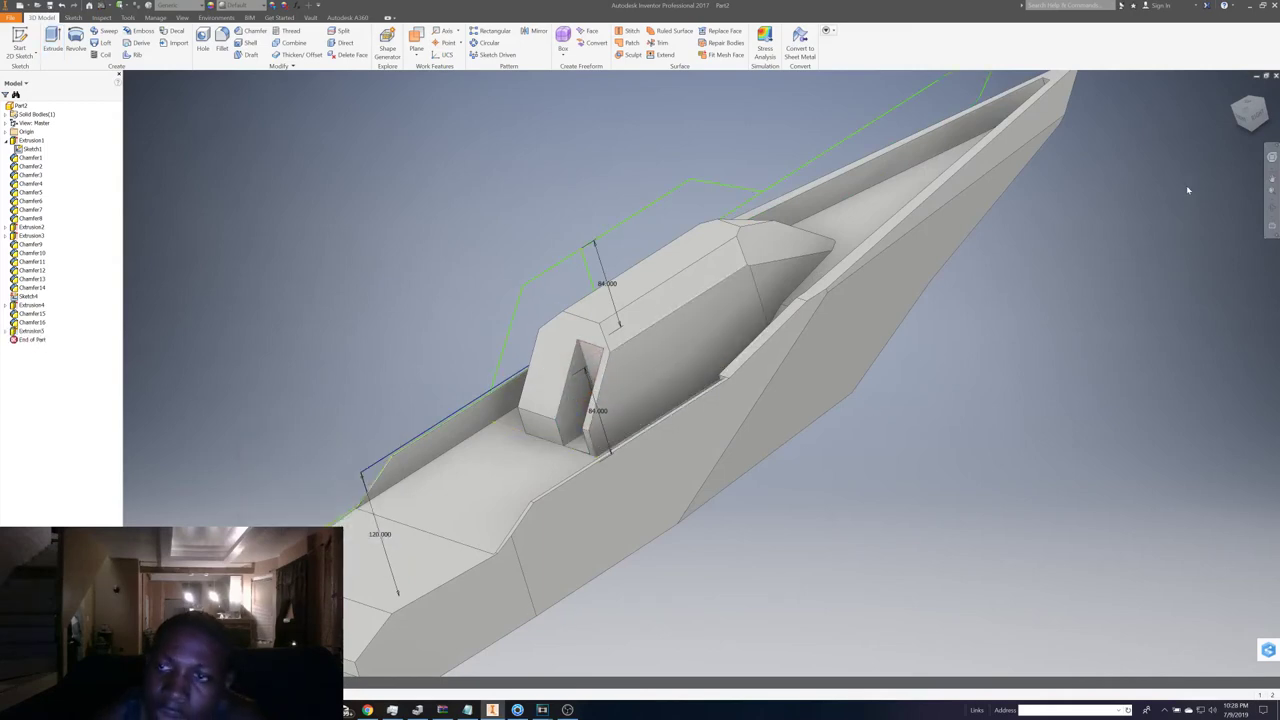
{"action": "left_click", "coordinate": [1252, 122]}
{"action": "middle_click_drag", "start_coordinate": [697, 371], "coordinate": [701, 373], "text": "shift"}
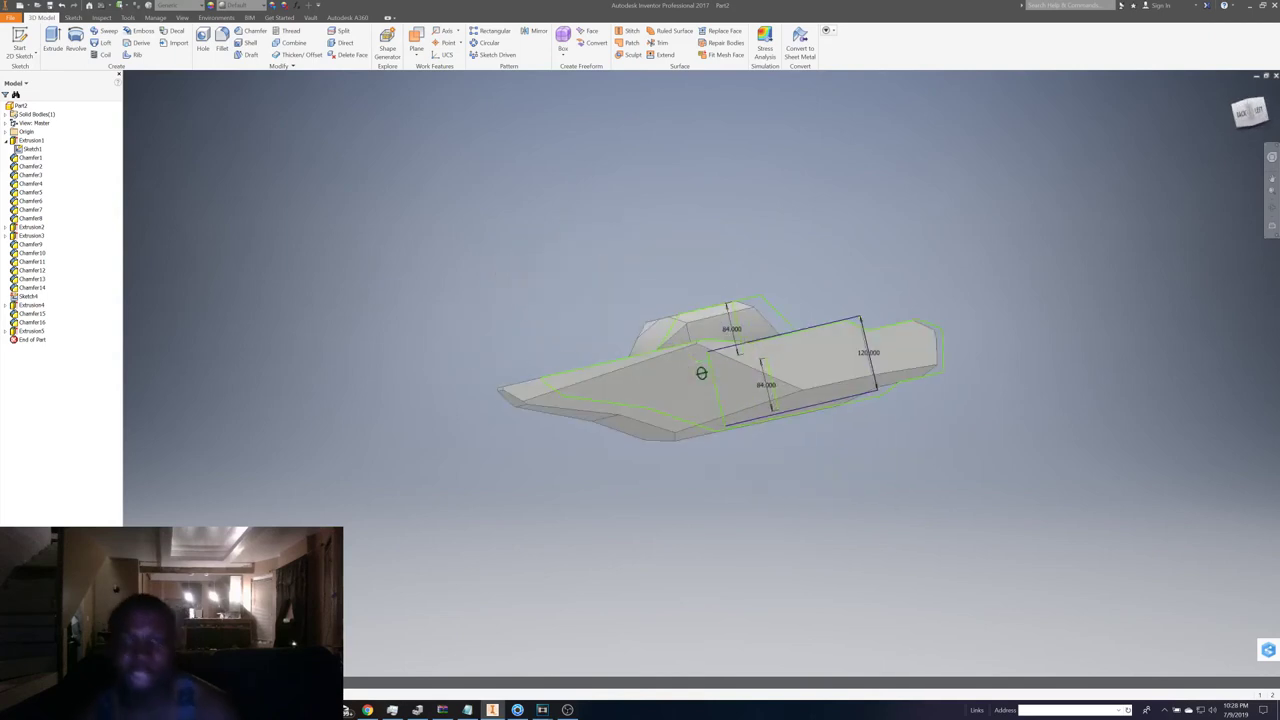
- Orbit around the boat between oblique views and a straight side view
{"action": "middle_click_drag", "start_coordinate": [701, 373], "coordinate": [701, 373], "text": "shift"}
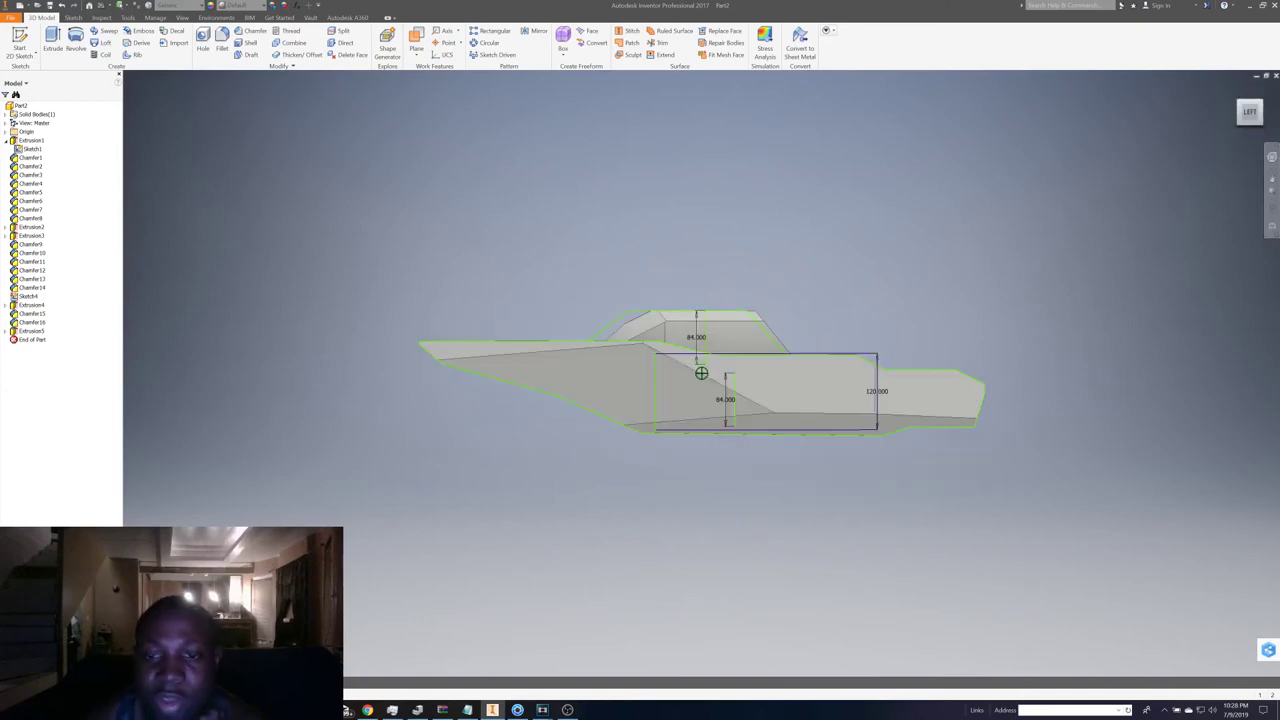
{"action": "middle_click_drag", "start_coordinate": [701, 373], "coordinate": [701, 373], "text": "shift"}
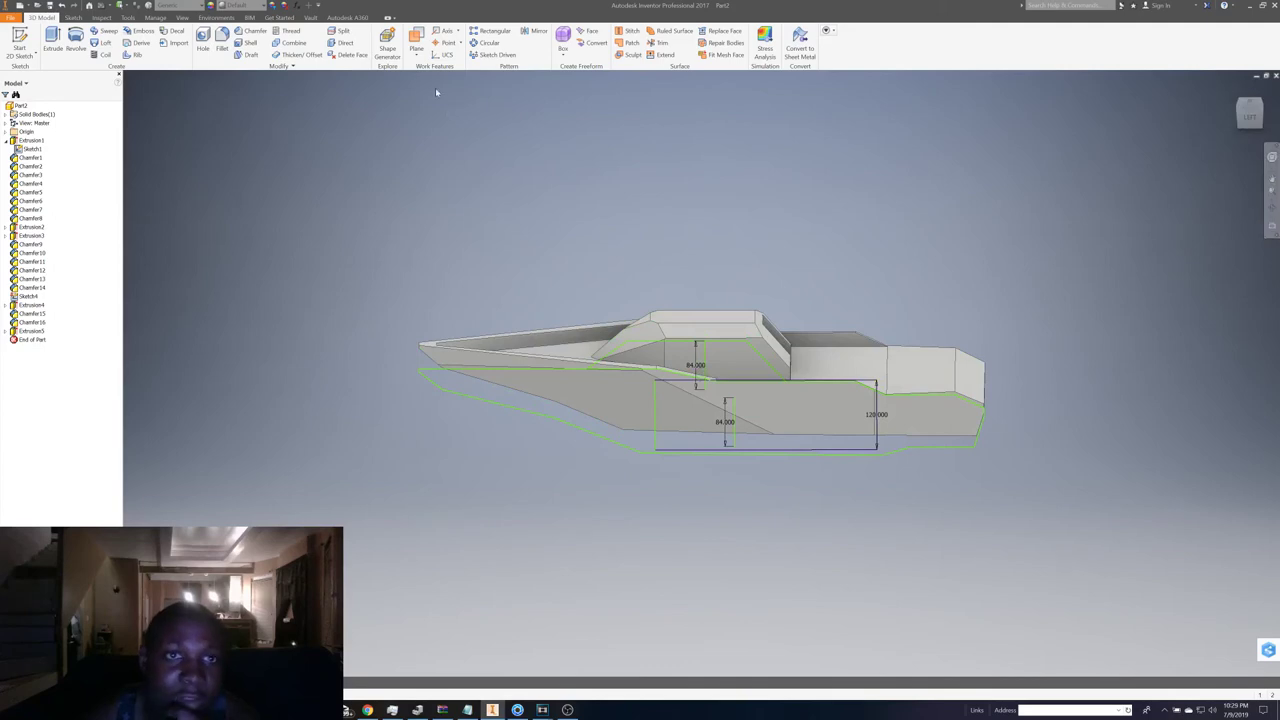
{"action": "mouse_move", "coordinate": [1250, 112]}
{"action": "left_click", "coordinate": [1245, 120]}
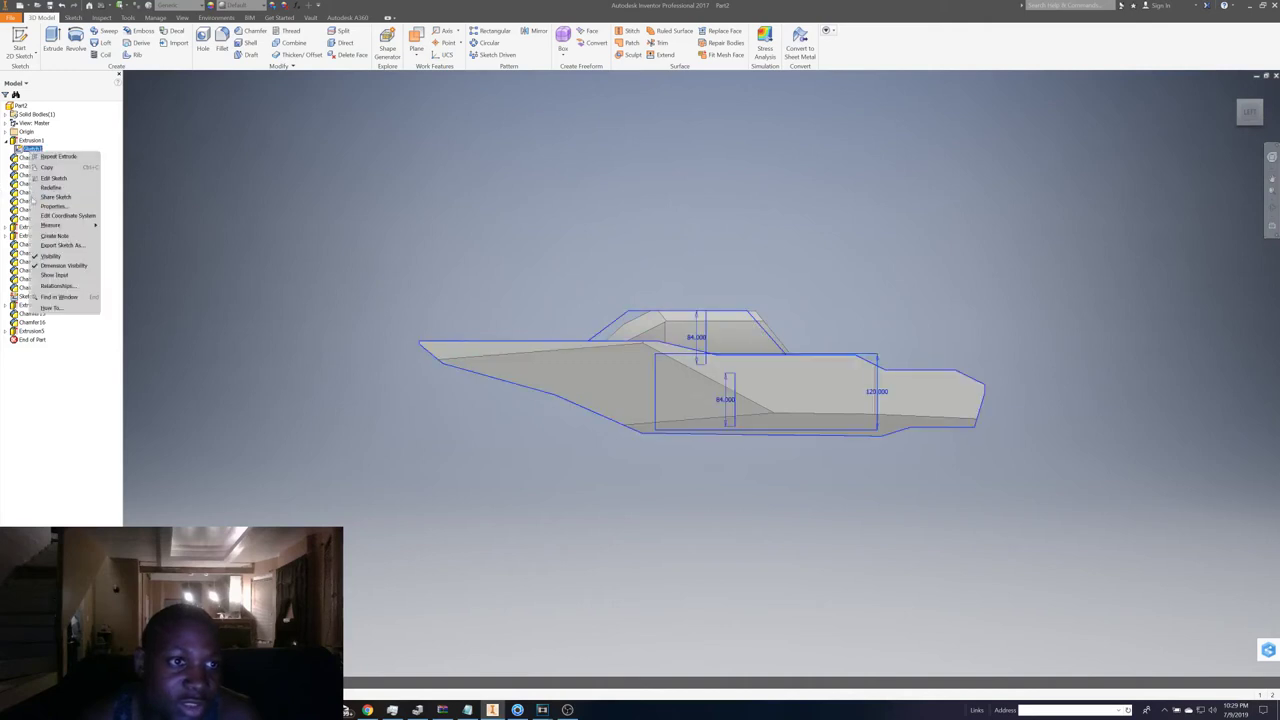
{"action": "middle_click_drag", "start_coordinate": [700, 370], "coordinate": [1108, 303], "text": "shift"}
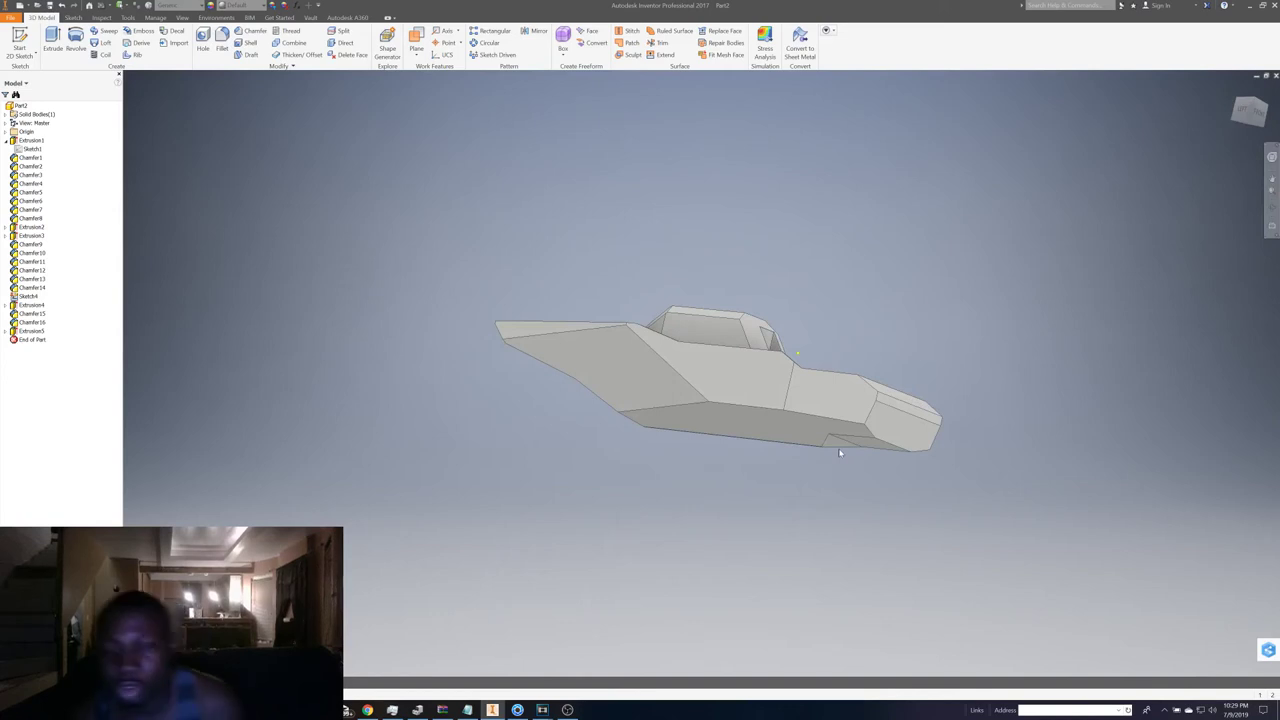
- Apply the Gold appearance to both slanted windshield faces on the cabin front
{"action": "left_click", "coordinate": [1245, 110]}
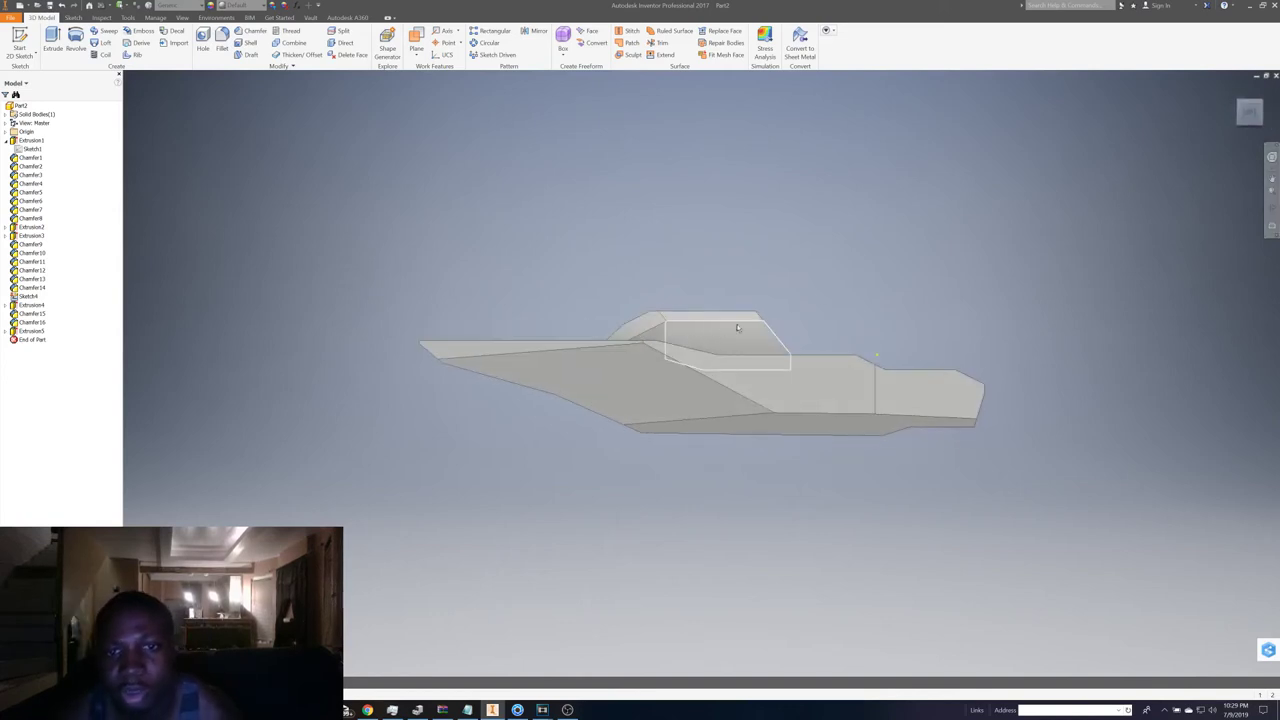
{"action": "left_click", "coordinate": [641, 335]}
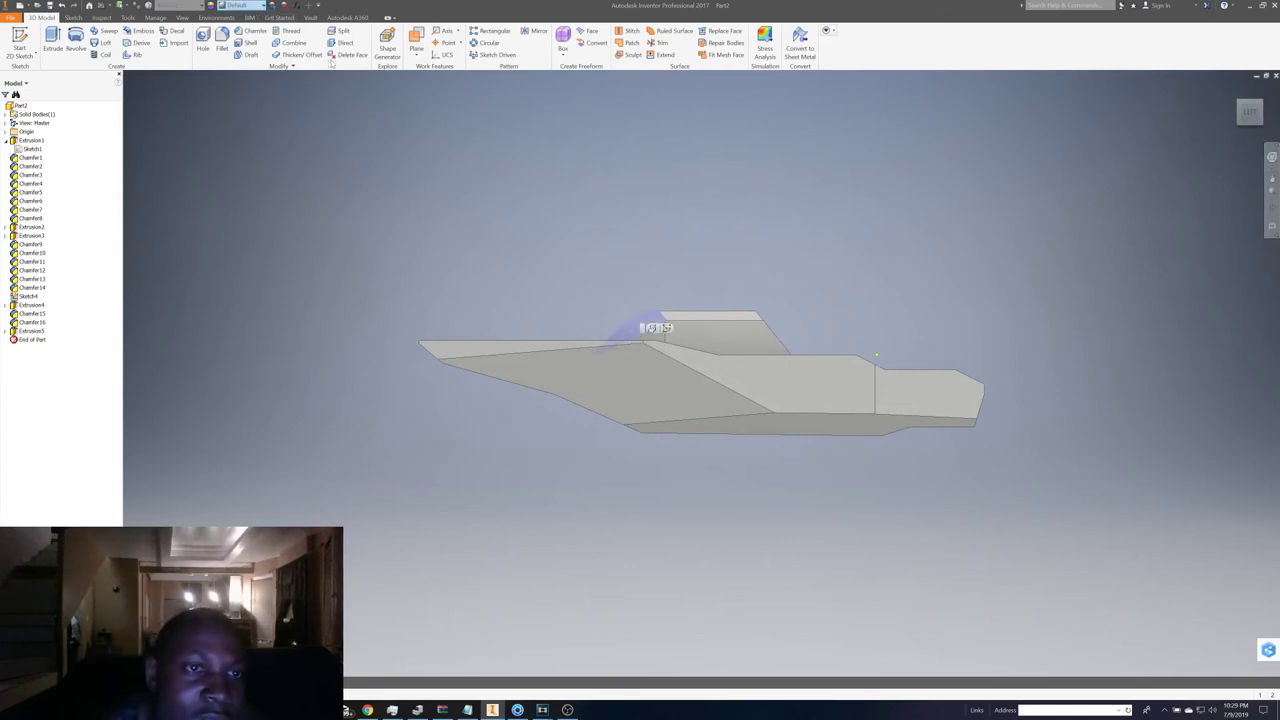
{"action": "left_click", "coordinate": [245, 5]}
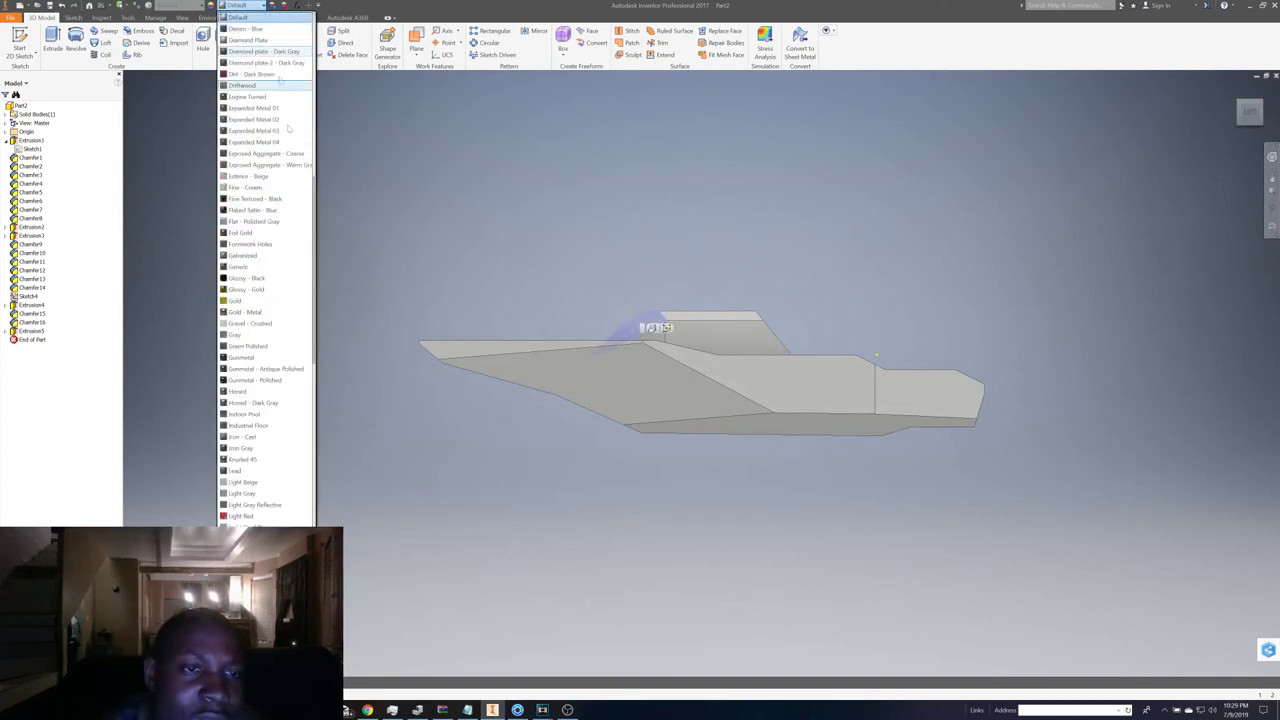
{"action": "left_click", "coordinate": [265, 295]}
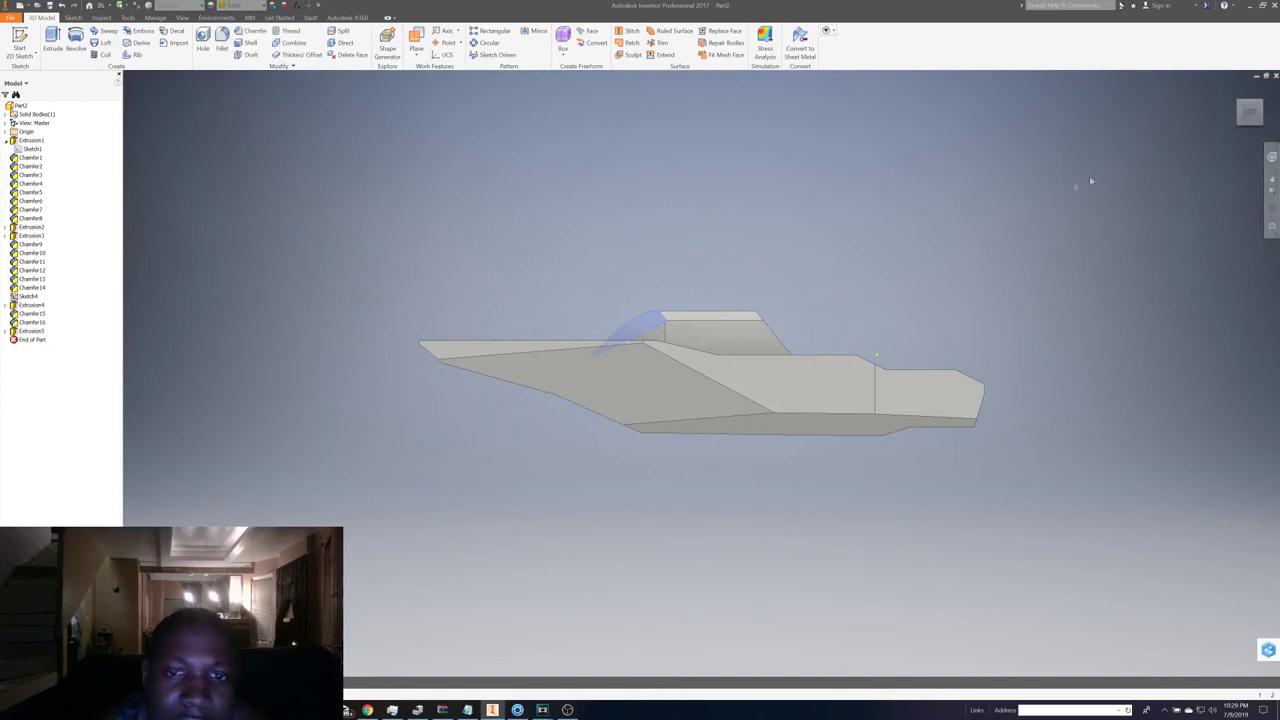
{"action": "left_click", "coordinate": [1250, 118]}
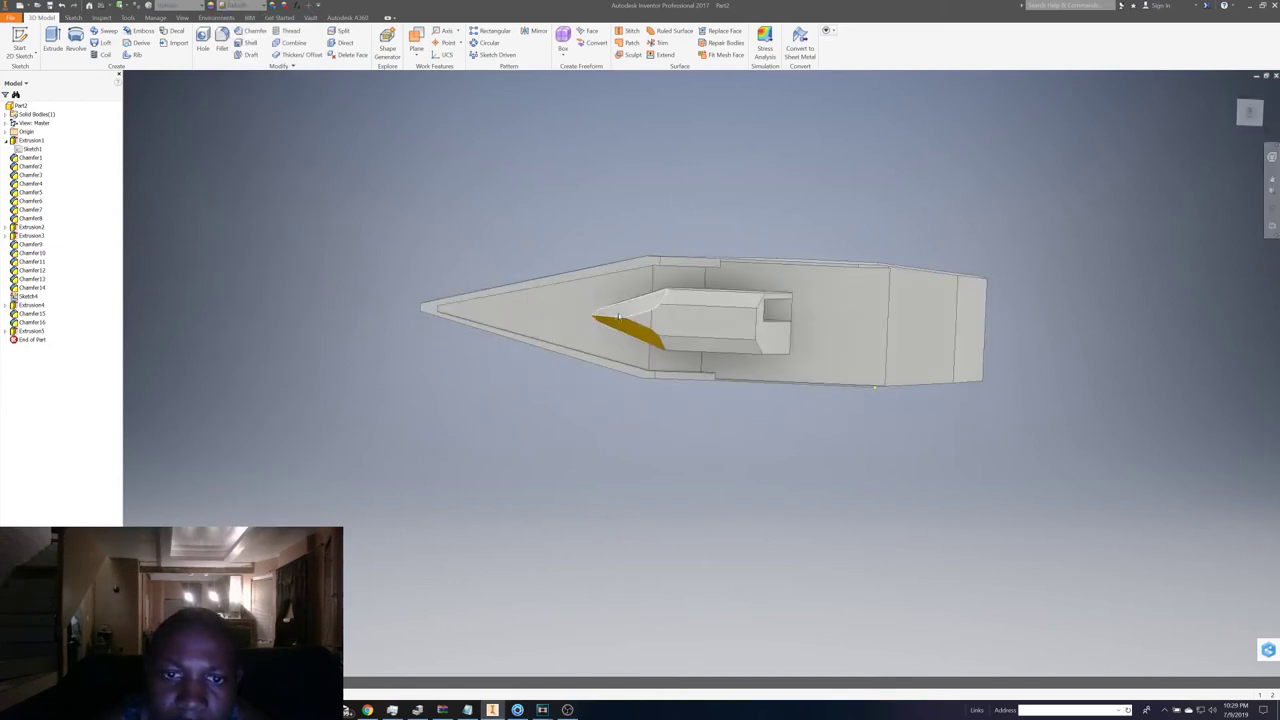
{"action": "left_click", "coordinate": [600, 306]}
{"action": "left_click", "coordinate": [240, 6]}
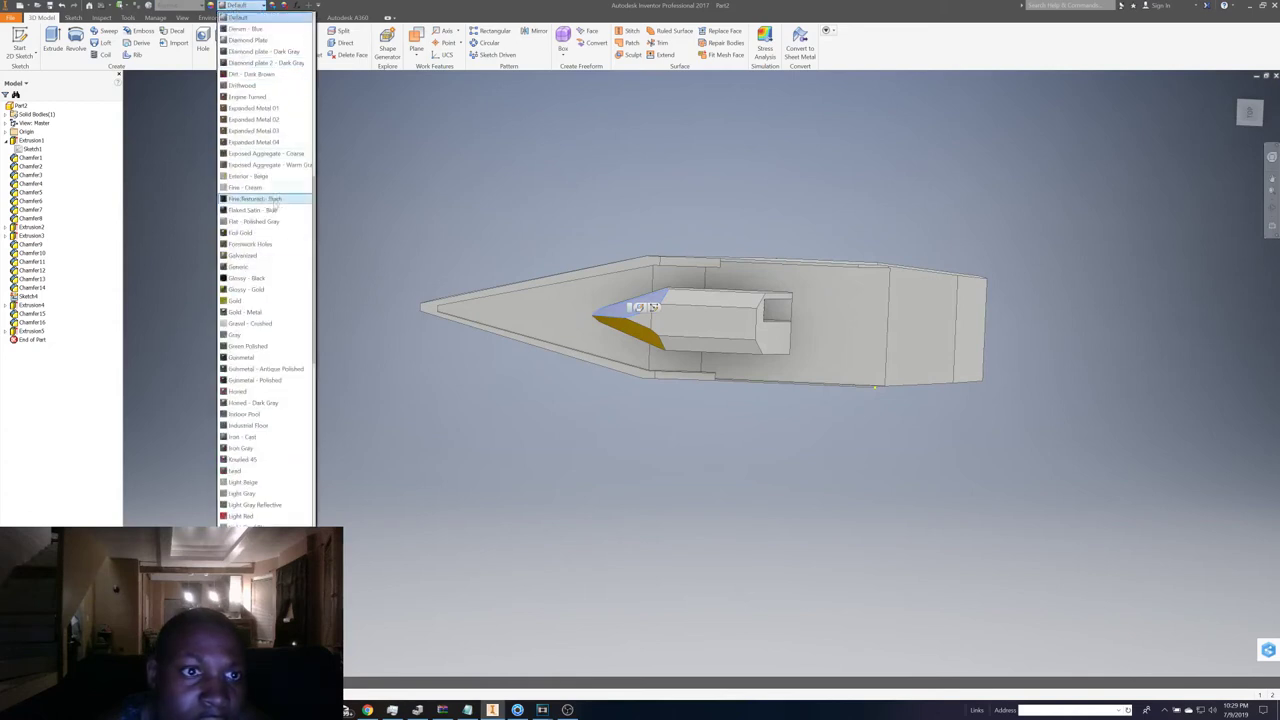
{"action": "left_click", "coordinate": [250, 302]}
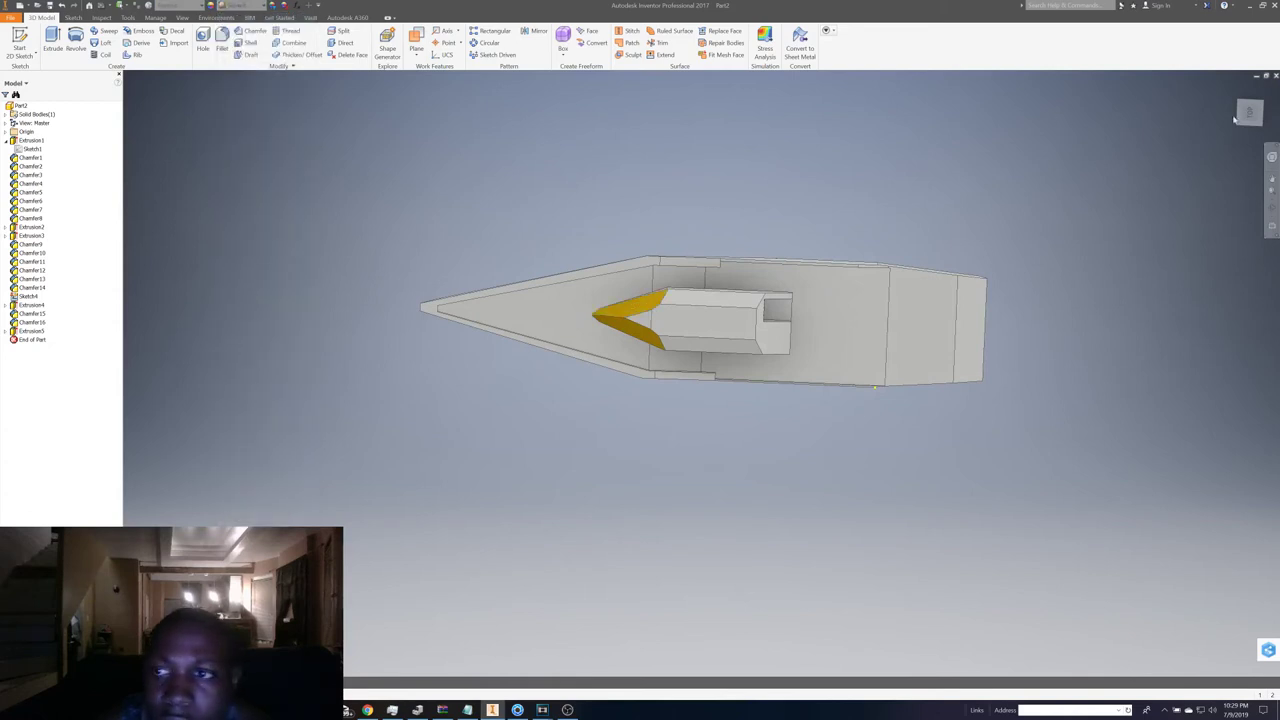
{"action": "middle_click_drag", "start_coordinate": [629, 300], "coordinate": [630, 301], "text": "shift"}
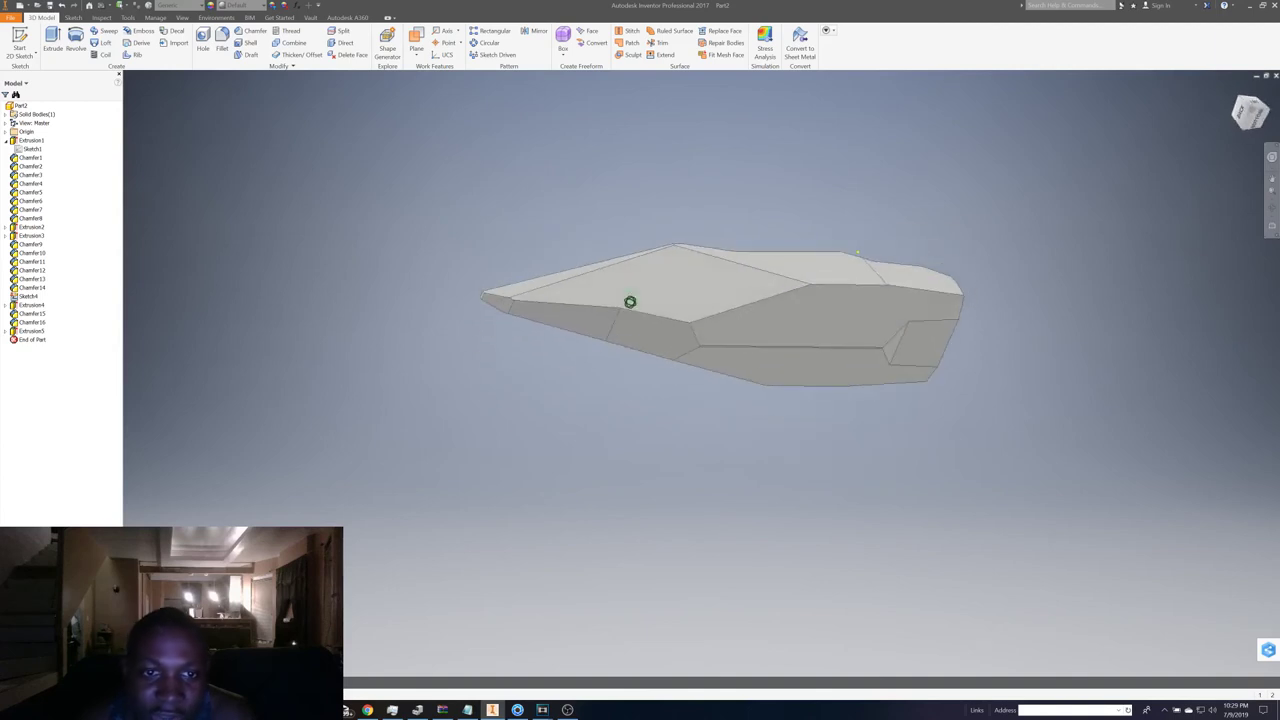
- Sketch a small center-point circle on the bow's nose face
{"action": "right_click", "coordinate": [497, 307]}
{"action": "left_click", "coordinate": [490, 340]}
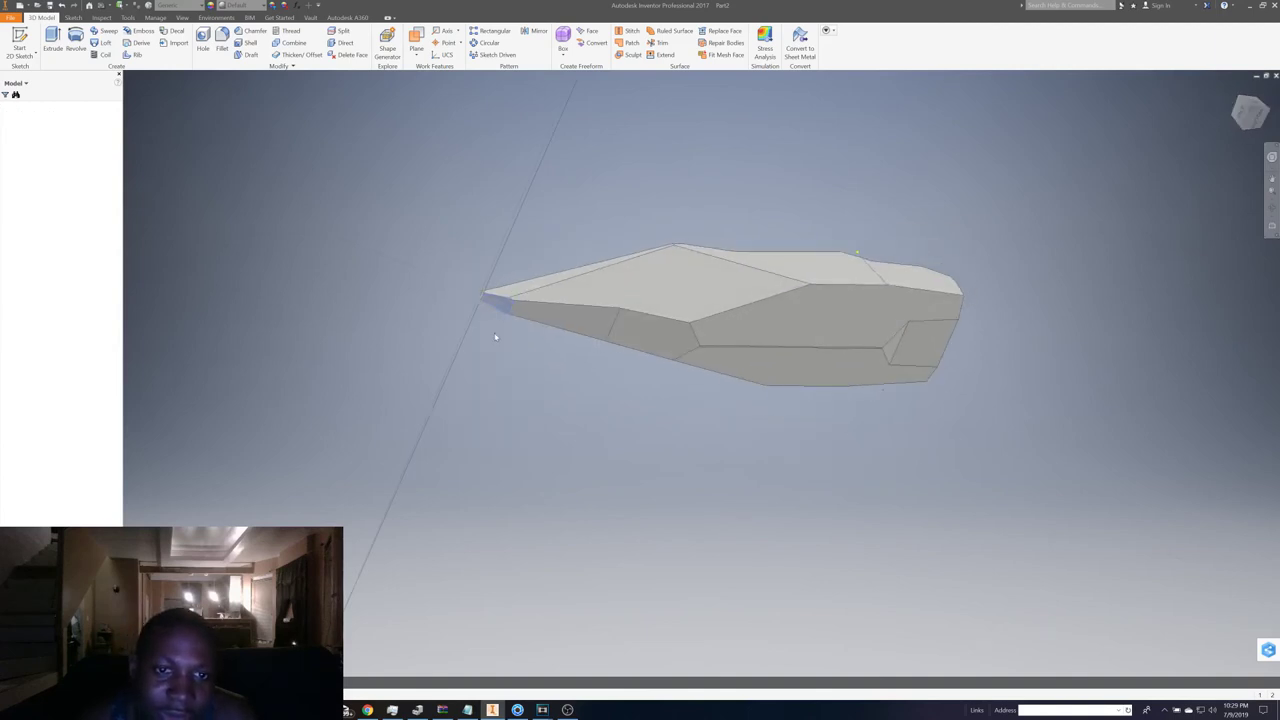
{"action": "scroll", "coordinate": [295, 440], "scroll_direction": "up", "scroll_amount": 5}
{"action": "scroll", "coordinate": [295, 440], "scroll_direction": "up", "scroll_amount": 2}
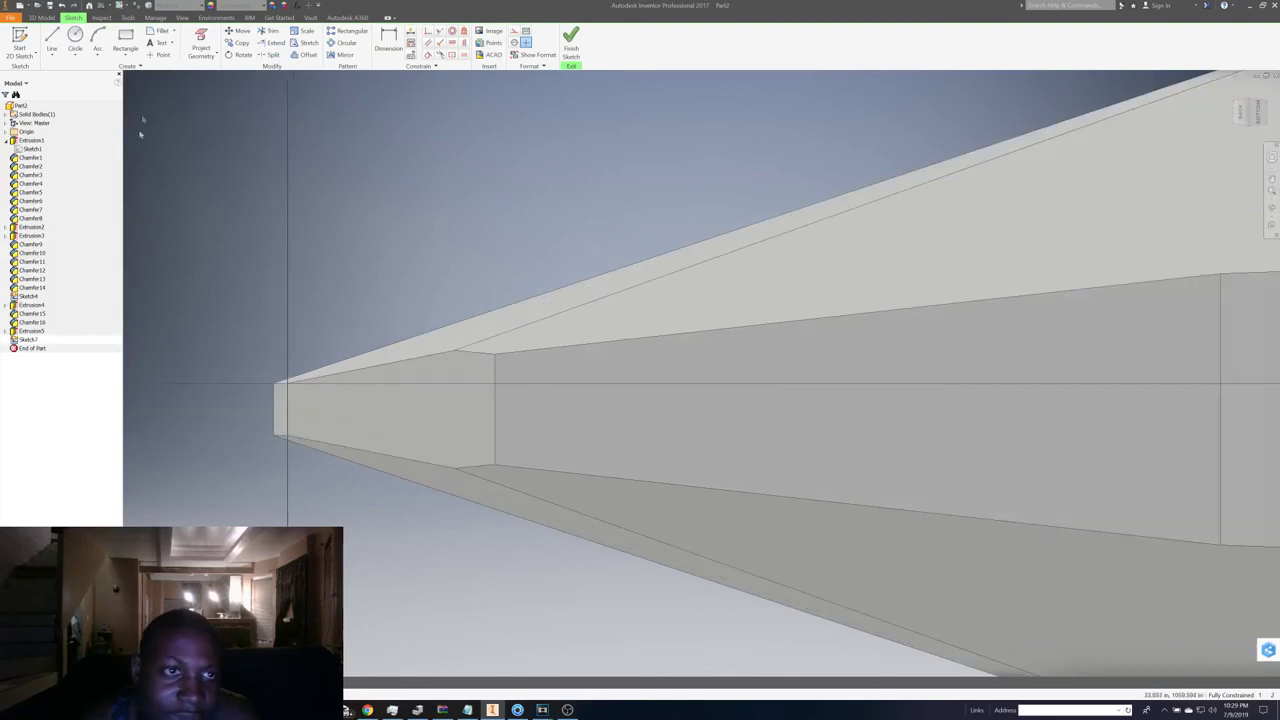
{"action": "left_click", "coordinate": [389, 410]}
{"action": "left_click", "coordinate": [410, 407]}
{"action": "right_click", "coordinate": [457, 423]}
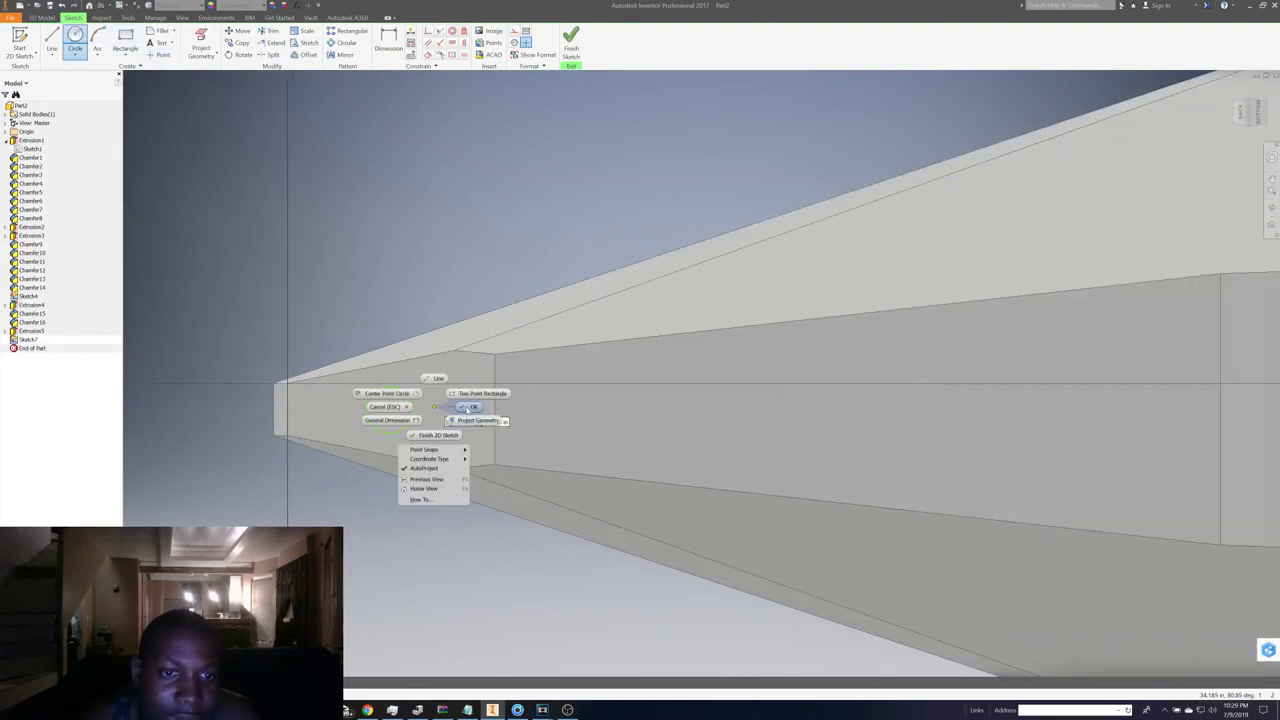
{"action": "key", "text": "Escape"}
{"action": "left_click", "coordinate": [570, 42]}
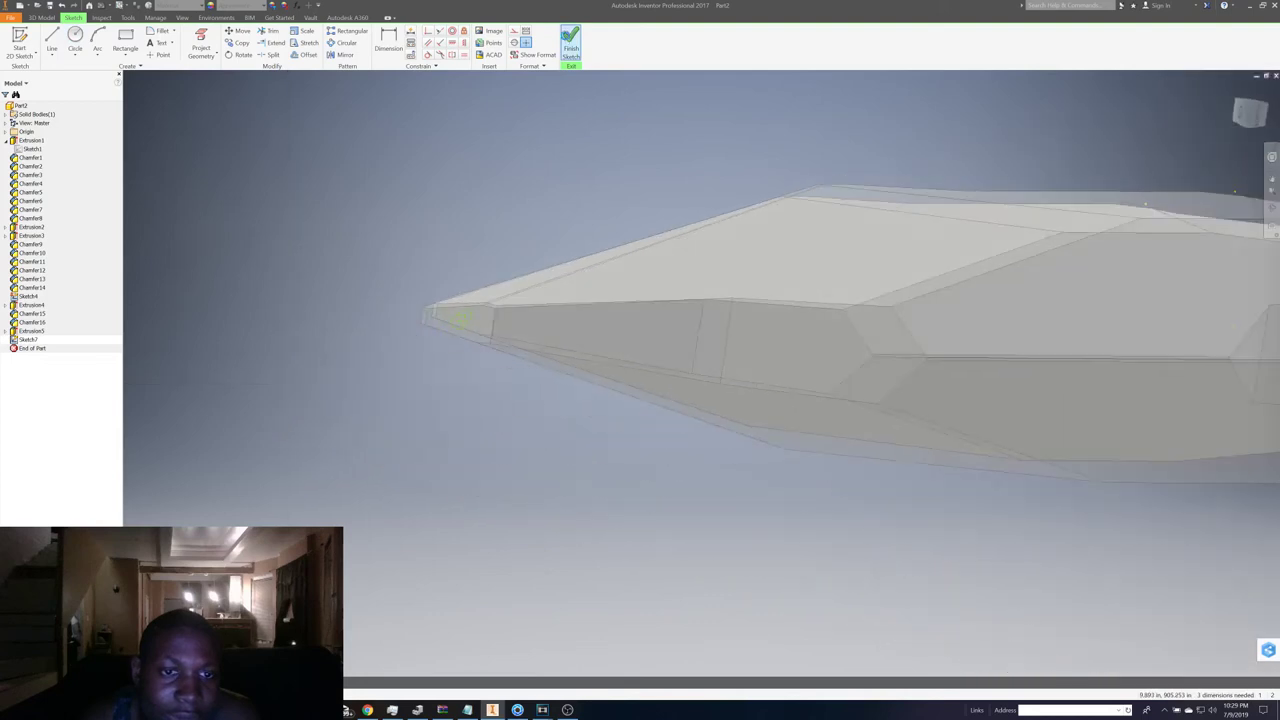
- Extrude the circle about 8.875 in into a short peg at the bow tip
{"action": "key", "text": "e"}
{"action": "scroll", "coordinate": [470, 310], "scroll_direction": "up", "scroll_amount": 3}
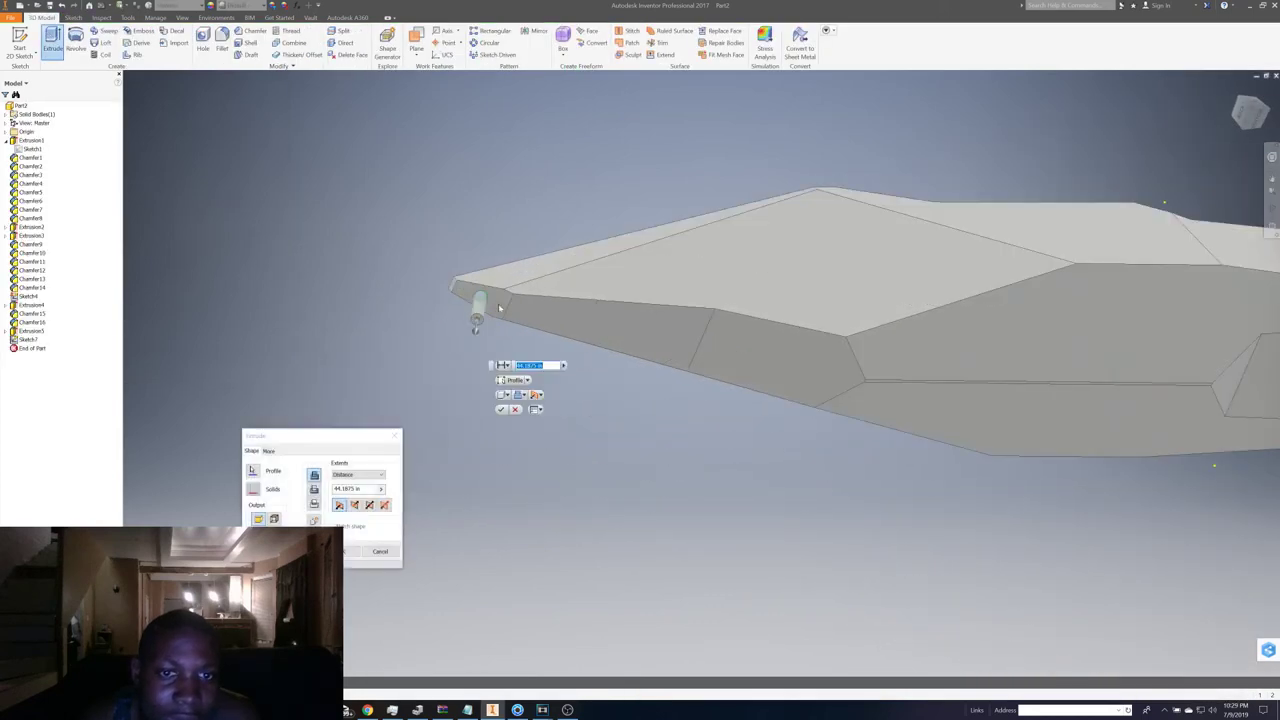
{"action": "left_click_drag", "start_coordinate": [476, 335], "coordinate": [485, 310]}
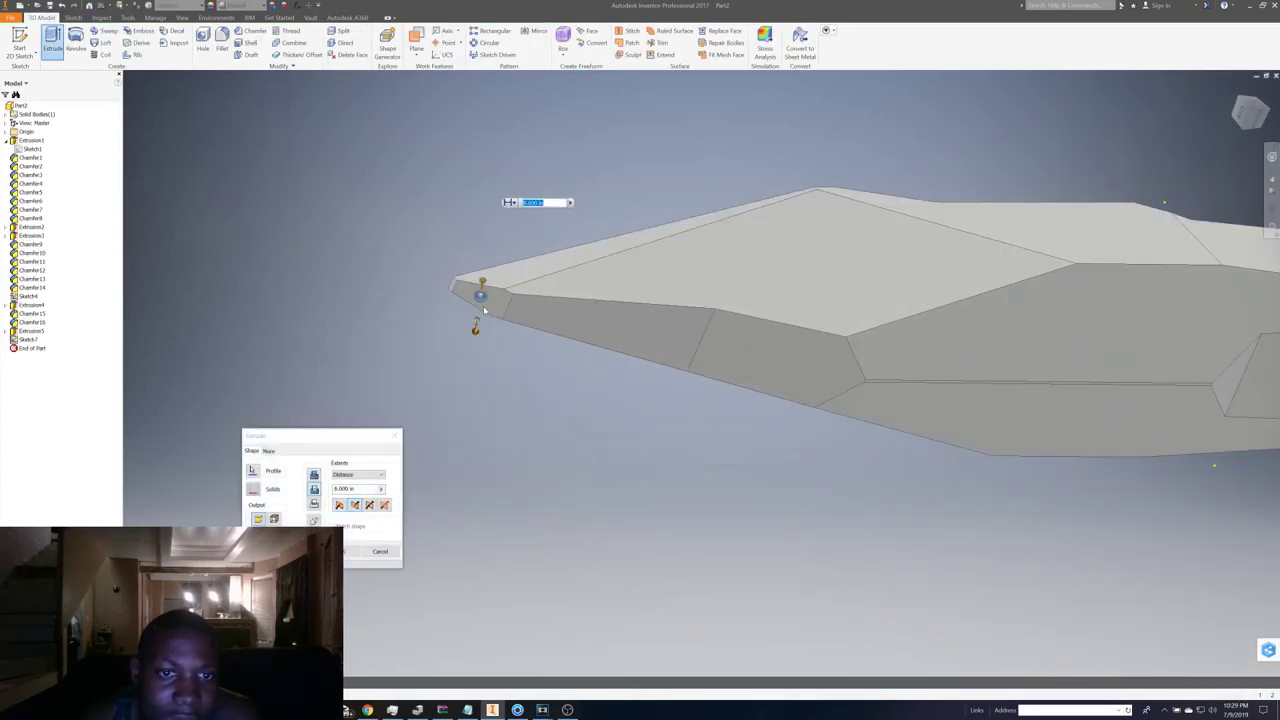
{"action": "key", "text": "Return"}
{"action": "scroll", "coordinate": [518, 236], "scroll_direction": "down", "scroll_amount": 2}
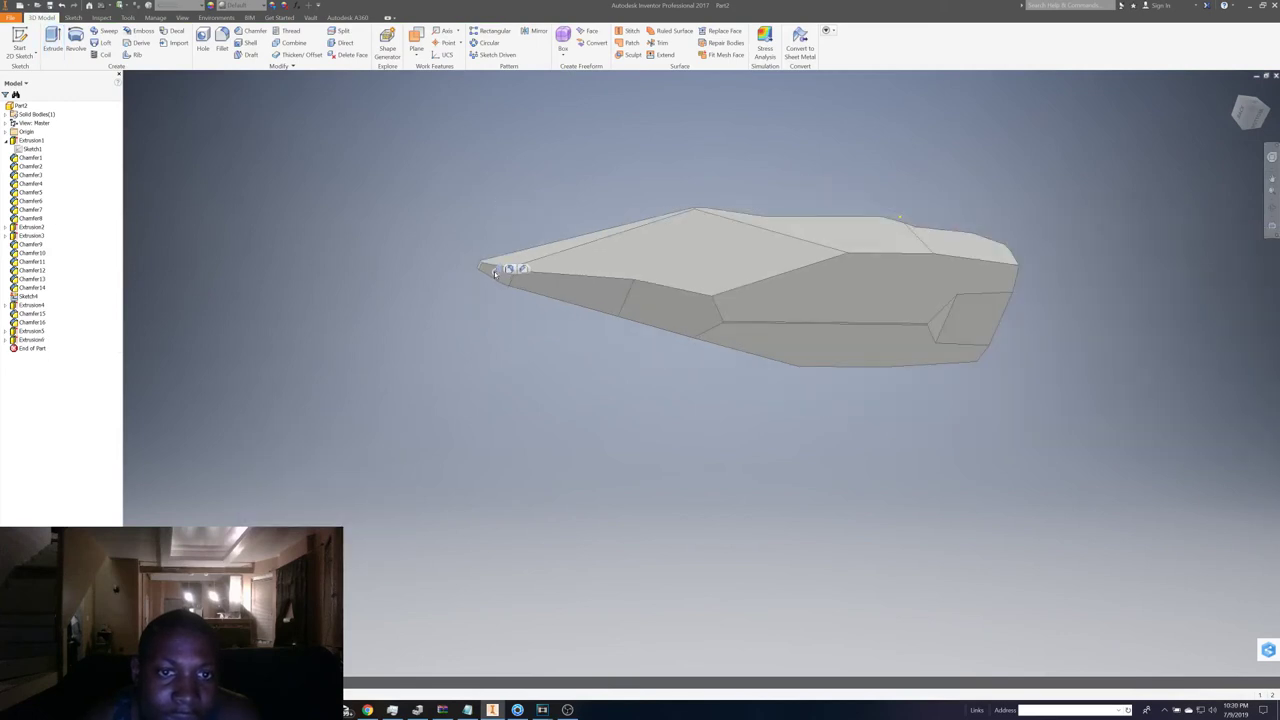
{"action": "scroll", "coordinate": [493, 273], "scroll_direction": "up", "scroll_amount": 3}
- Give the hull's long side face the Flaked Satin - Blue appearance
{"action": "left_click", "coordinate": [502, 273]}
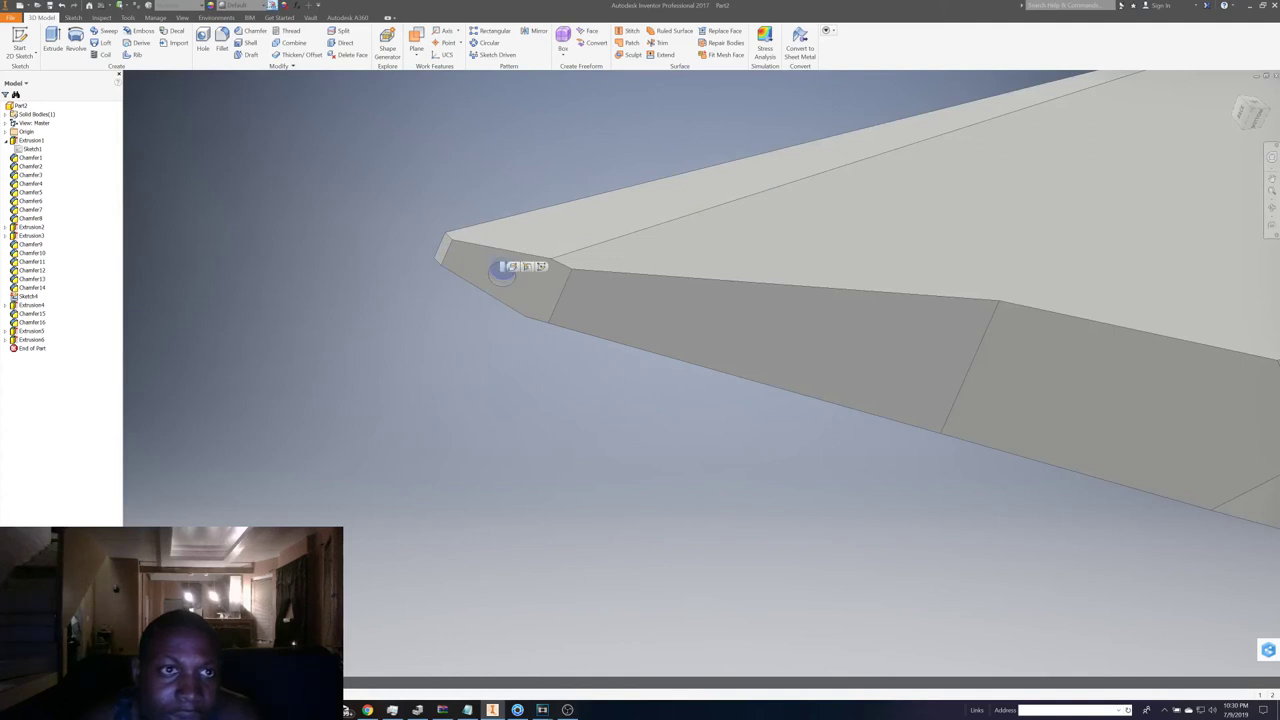
{"action": "left_click", "coordinate": [248, 6]}
{"action": "scroll", "coordinate": [281, 335], "scroll_direction": "up", "scroll_amount": 1}
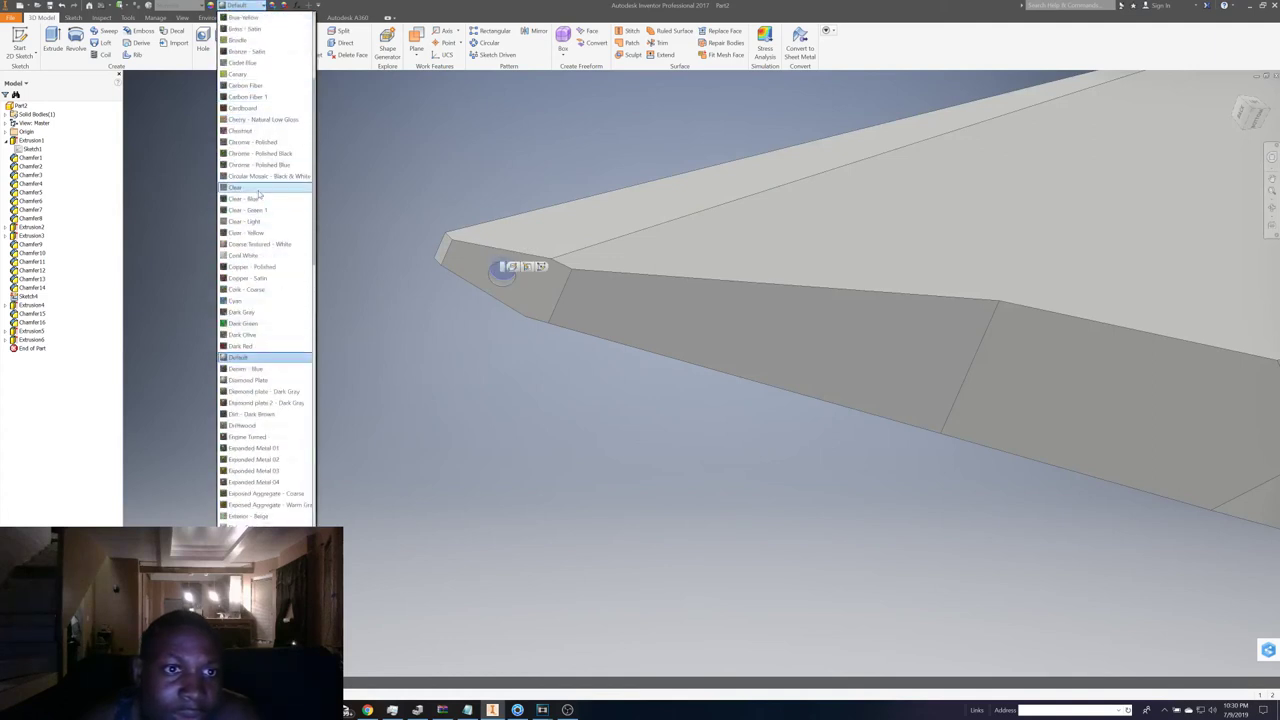
{"action": "left_click", "coordinate": [258, 193]}
{"action": "key", "text": "F6"}
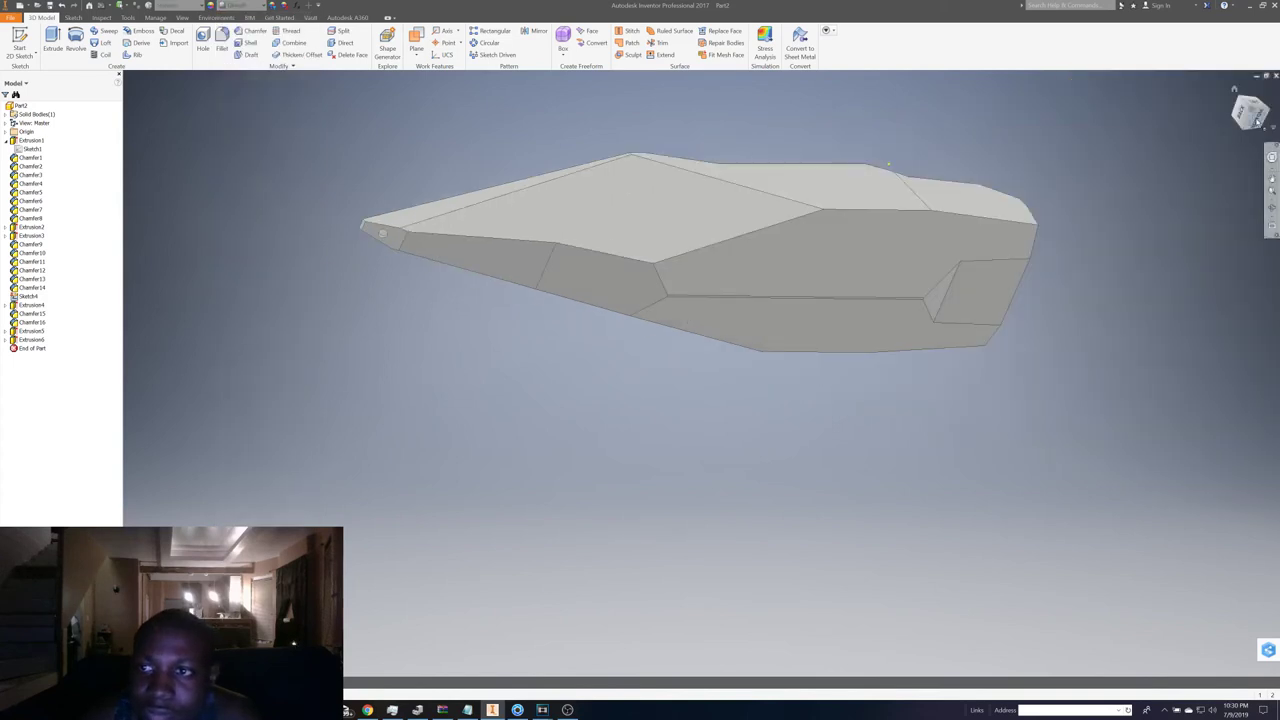
{"action": "left_click_drag", "start_coordinate": [1250, 112], "coordinate": [1240, 122]}
{"action": "left_click", "coordinate": [980, 217]}
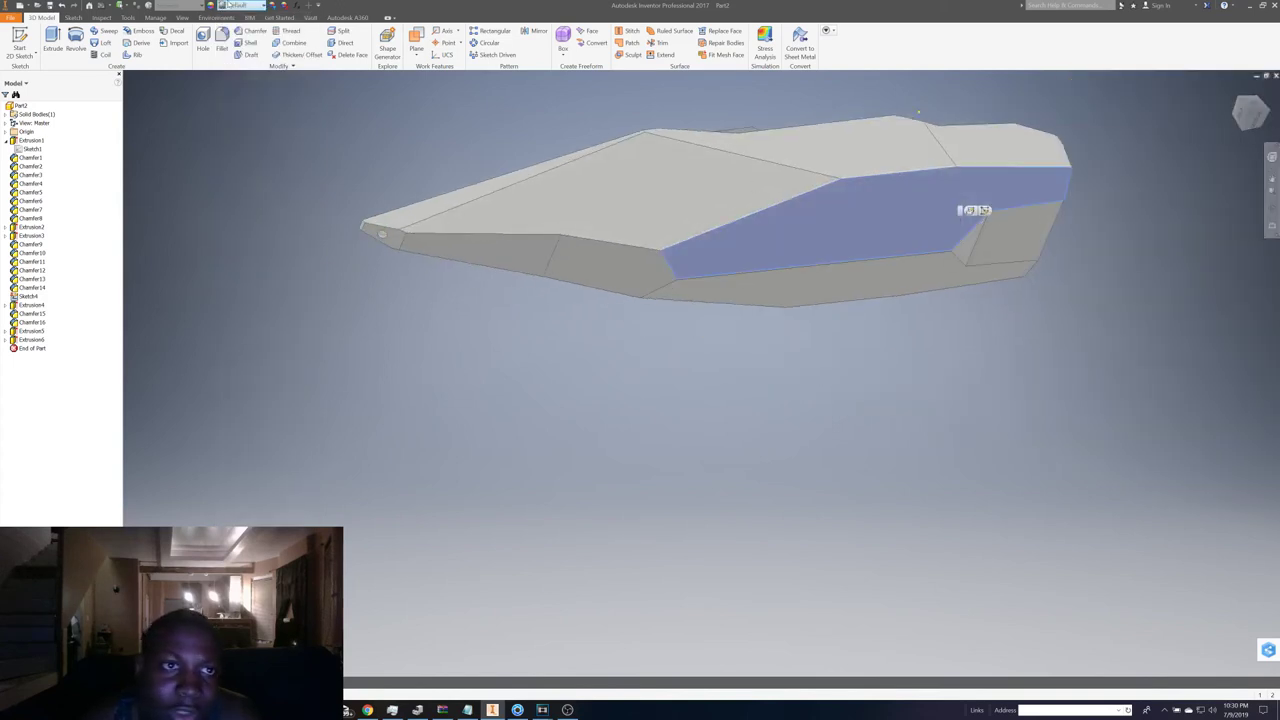
{"action": "left_click", "coordinate": [233, 8]}
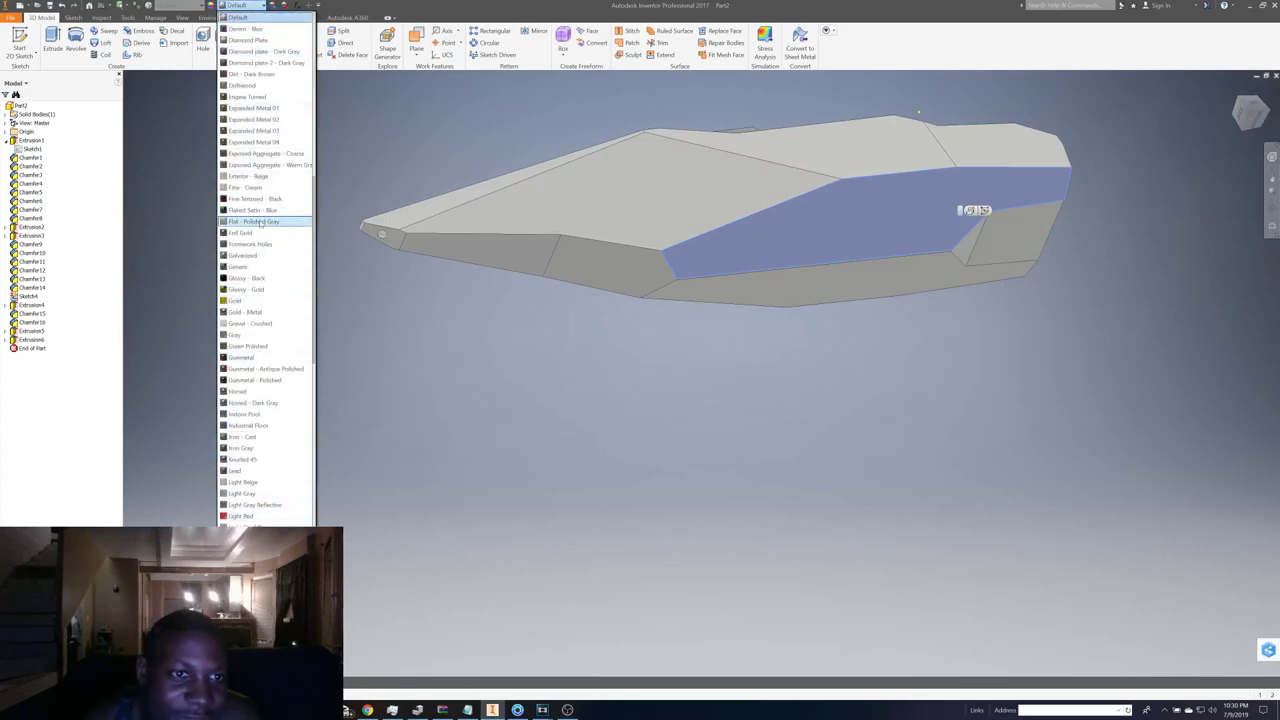
{"action": "left_click", "coordinate": [263, 213]}
- Apply the same Flaked Satin - Blue to the hull's bottom and lower front faces
{"action": "left_click", "coordinate": [750, 283]}
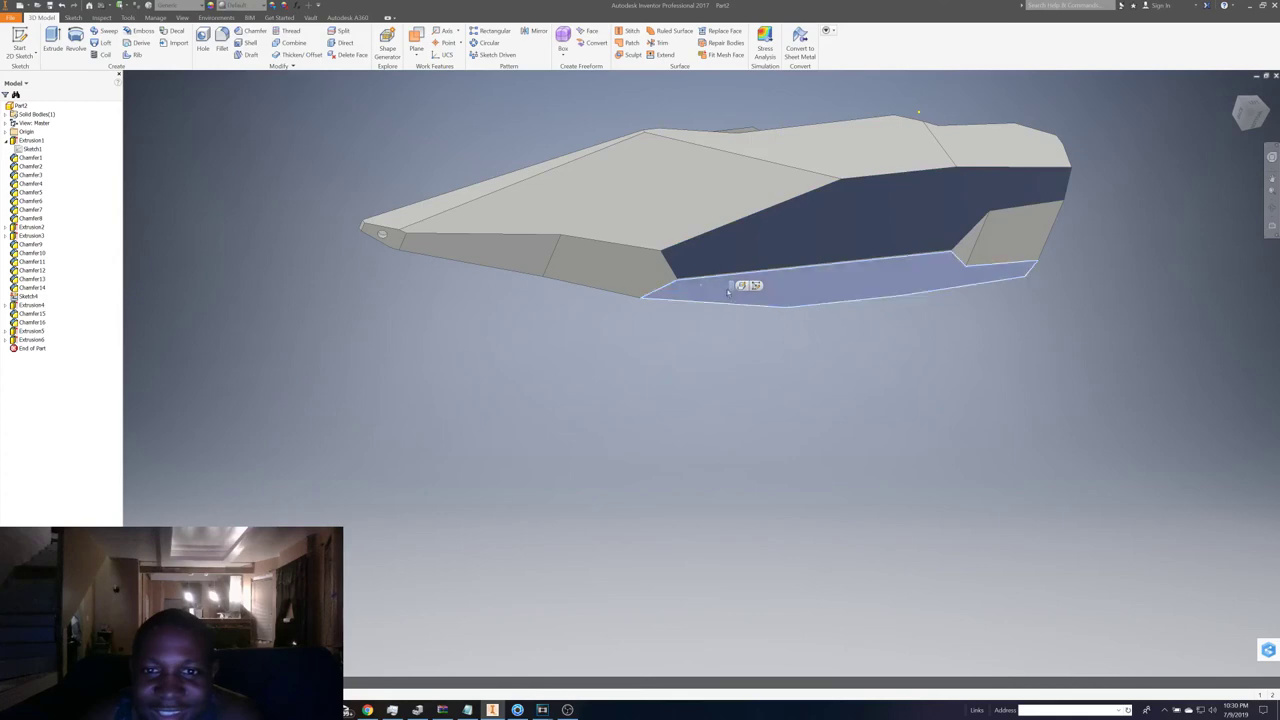
{"action": "left_click", "coordinate": [241, 8]}
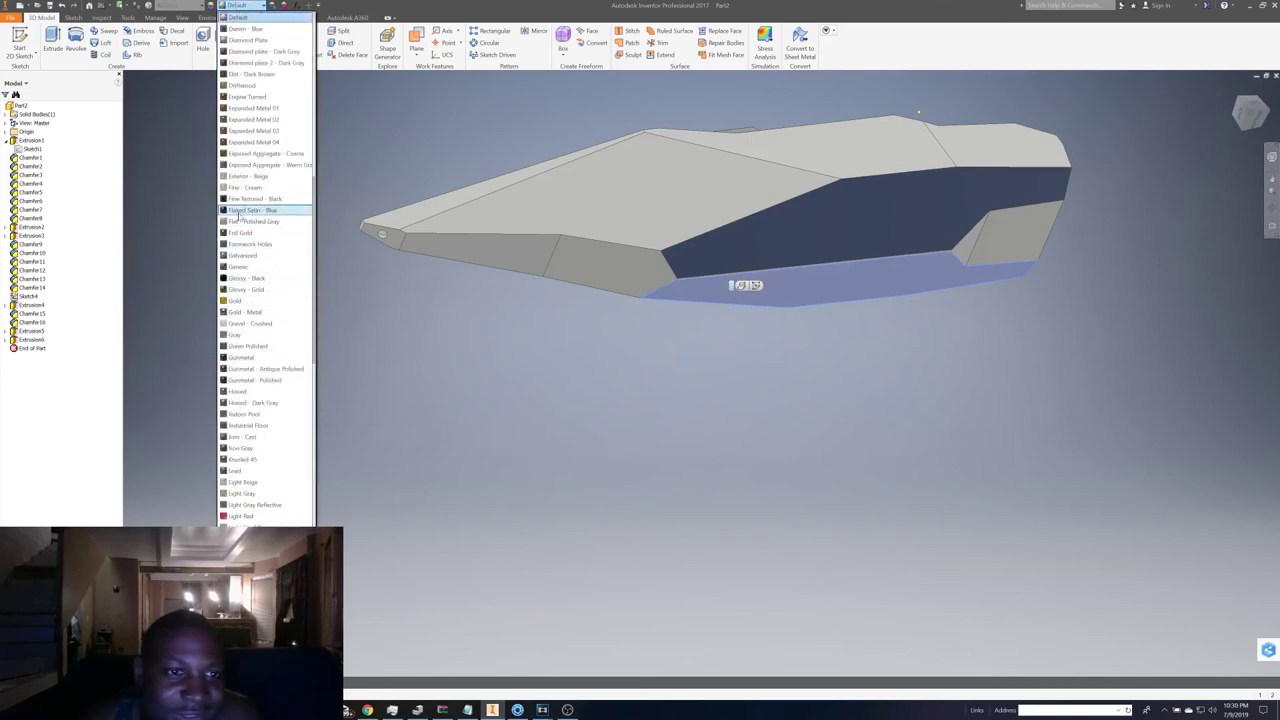
{"action": "left_click", "coordinate": [263, 213]}
{"action": "left_click", "coordinate": [612, 266]}
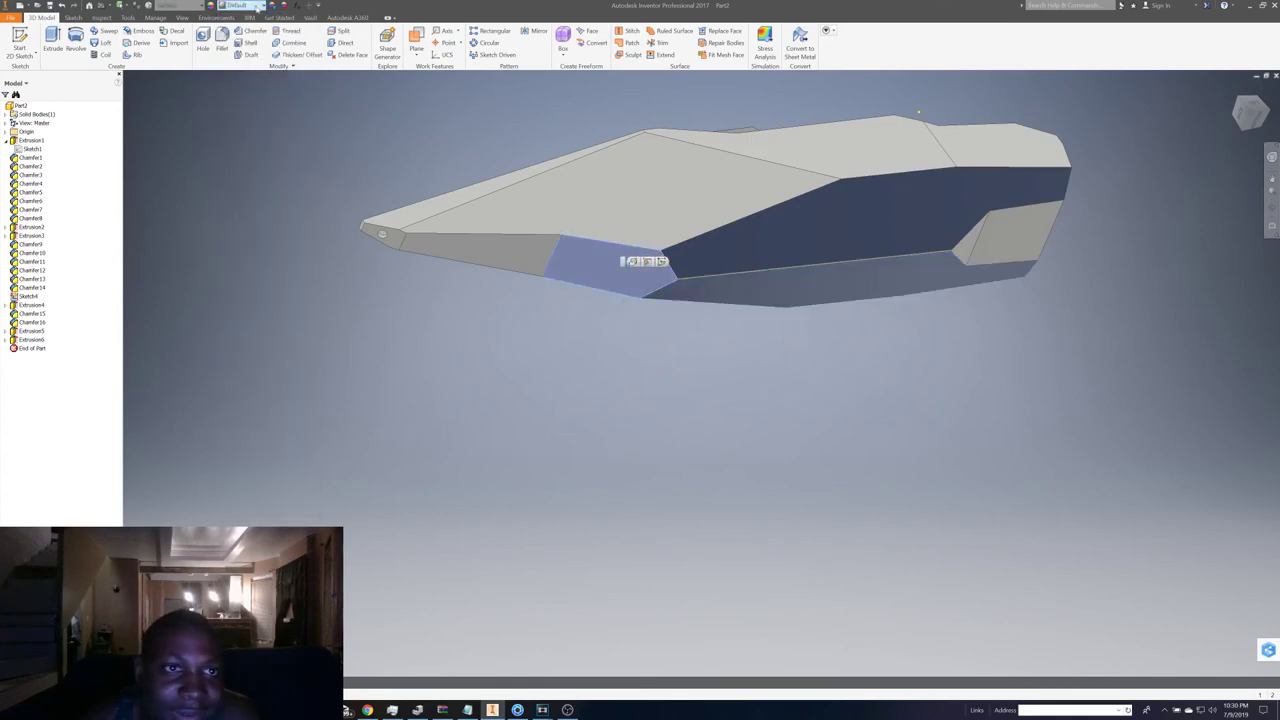
{"action": "left_click", "coordinate": [257, 7]}
{"action": "left_click", "coordinate": [263, 213]}
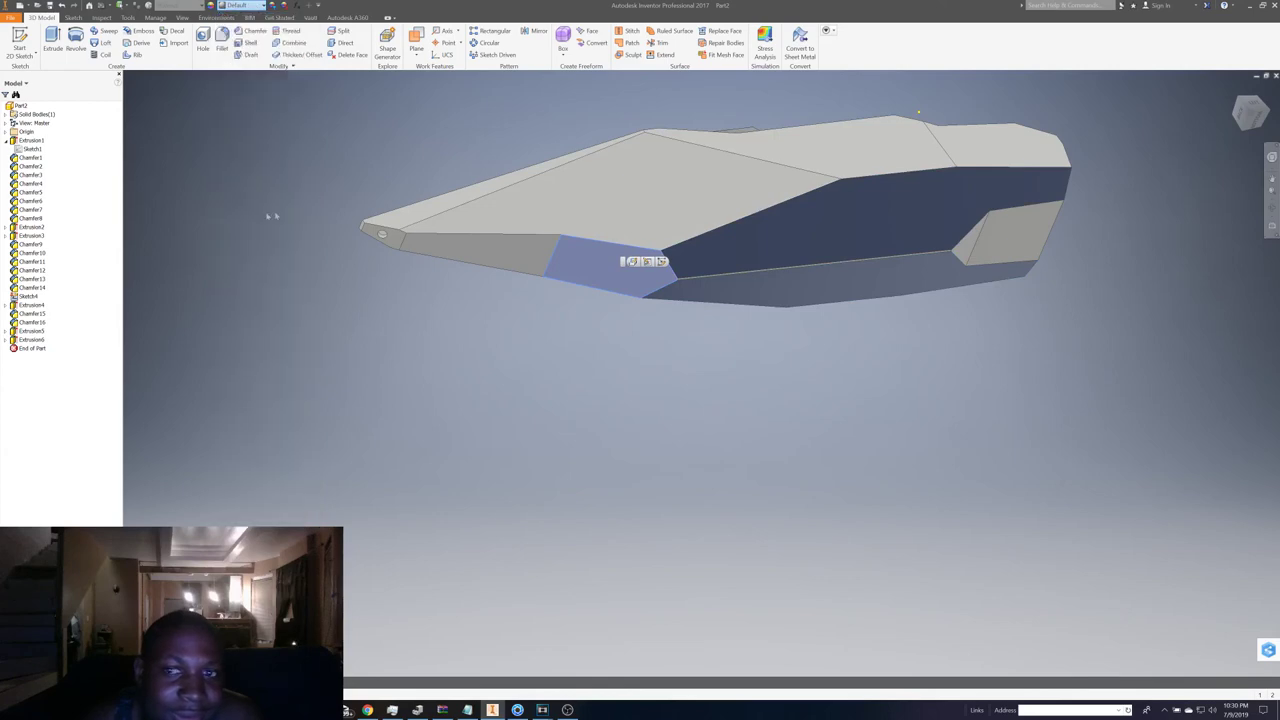
- Make the small rear face and the triangular rear face Flaked Satin - Blue as well
{"action": "left_click", "coordinate": [1012, 245]}
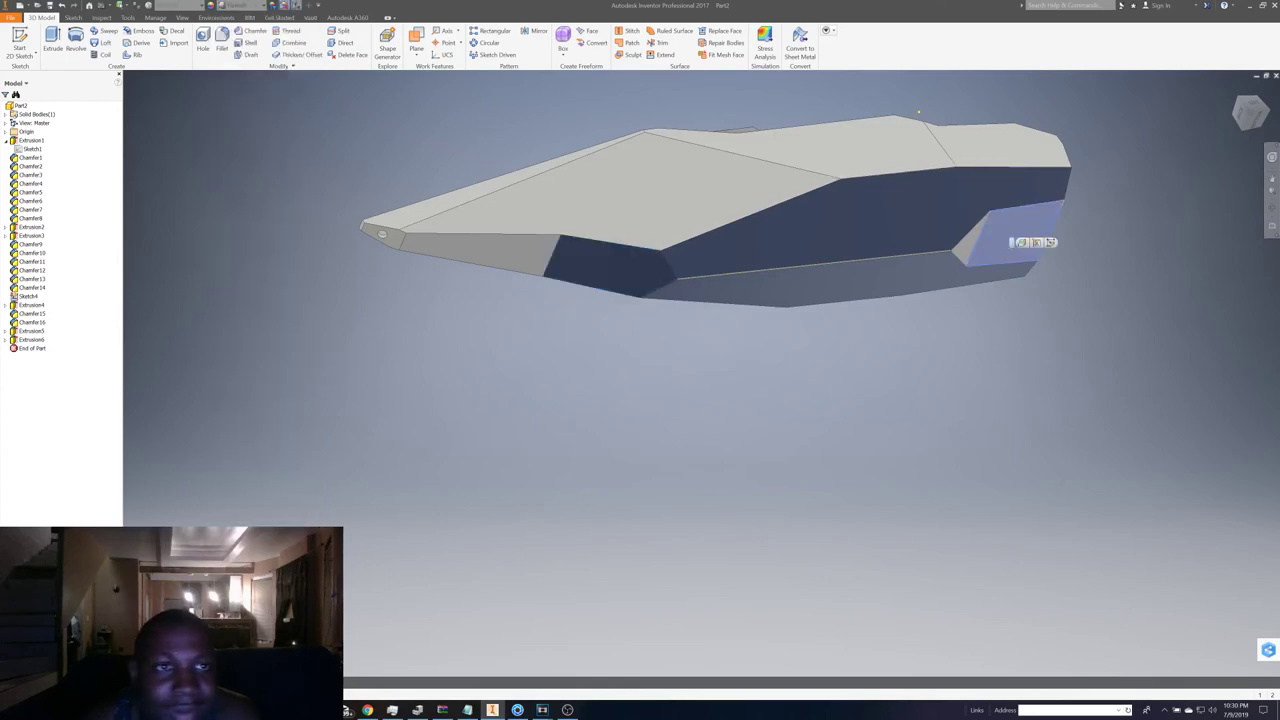
{"action": "left_click", "coordinate": [237, 8]}
{"action": "left_click", "coordinate": [263, 213]}
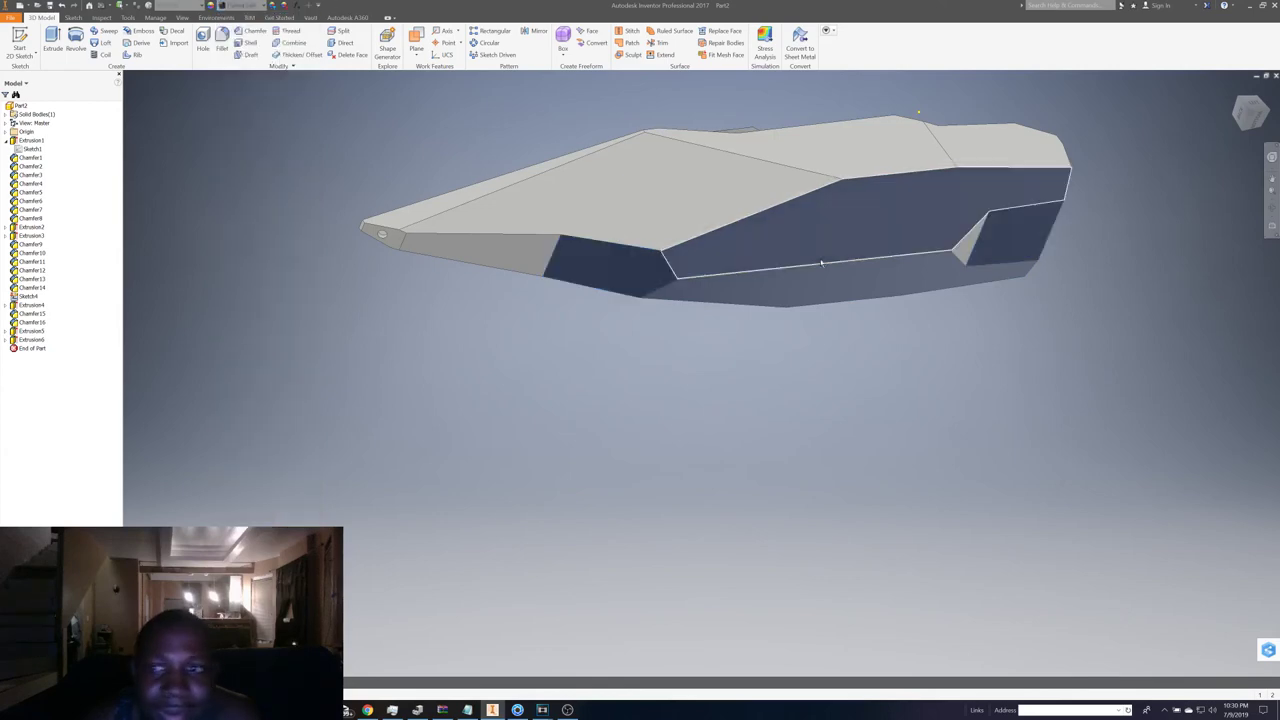
{"action": "left_click", "coordinate": [972, 235]}
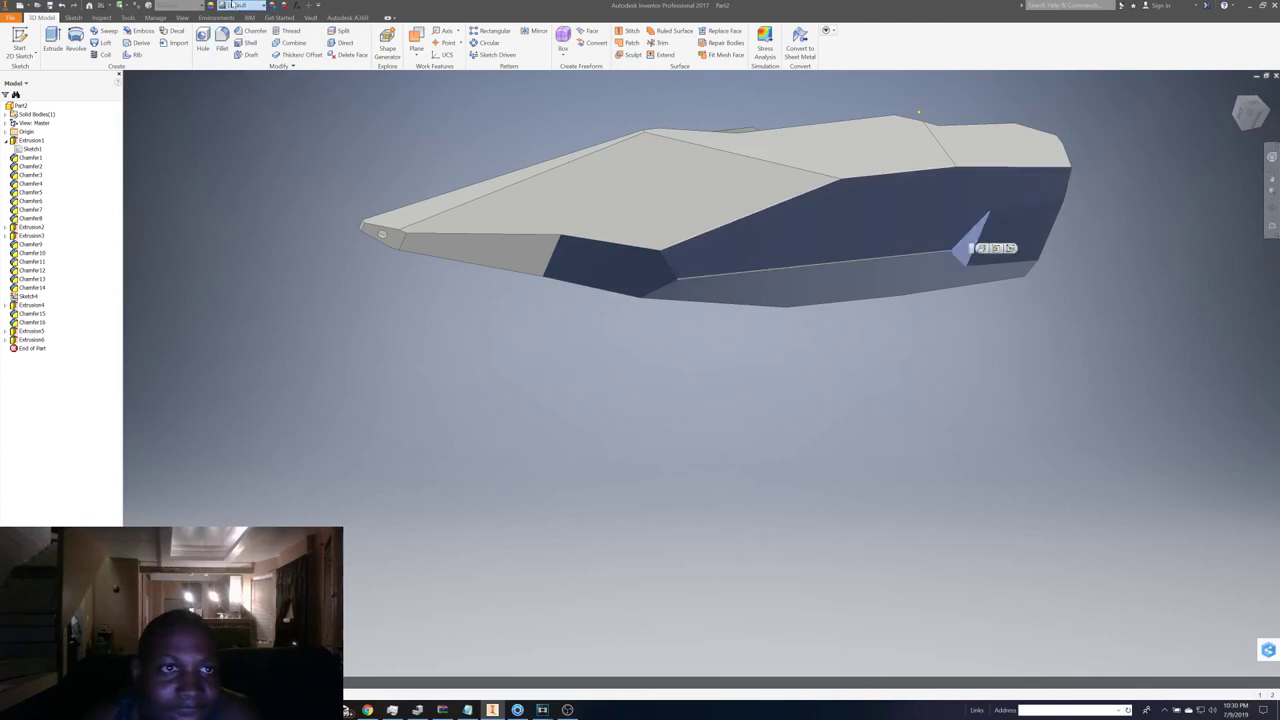
{"action": "left_click", "coordinate": [237, 7]}
{"action": "left_click", "coordinate": [260, 200]}
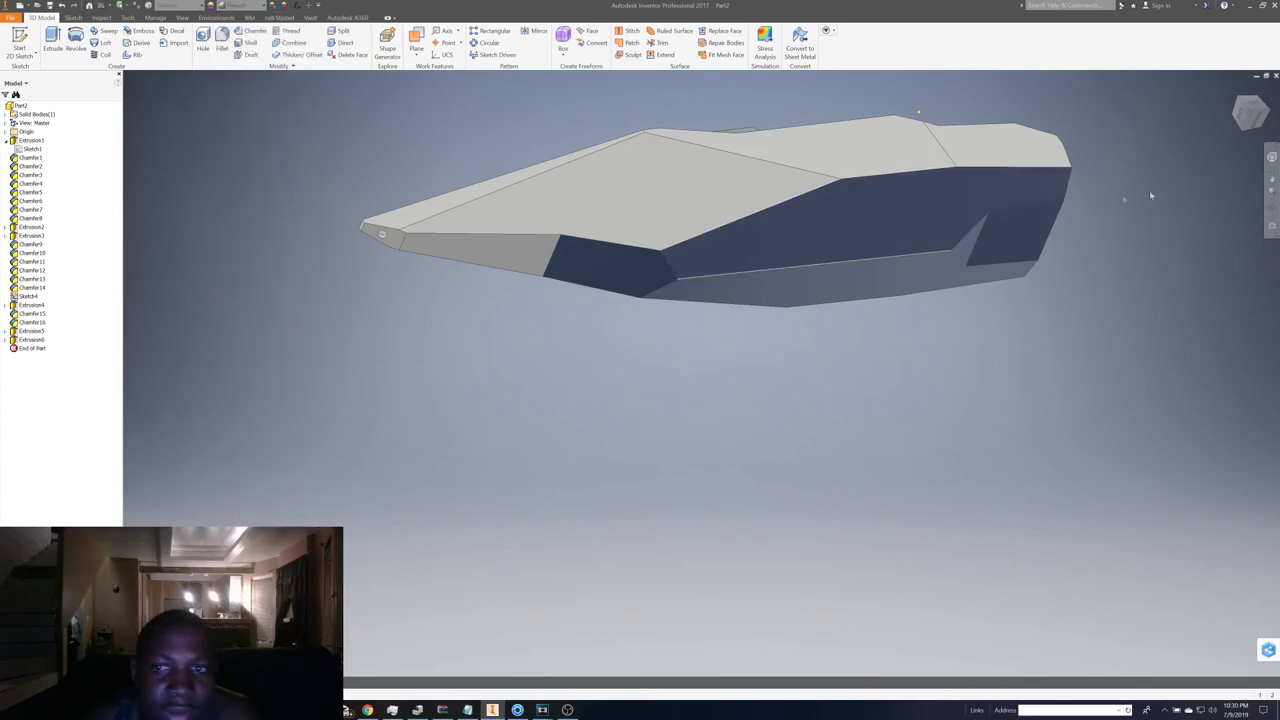
{"action": "left_click", "coordinate": [1257, 119]}
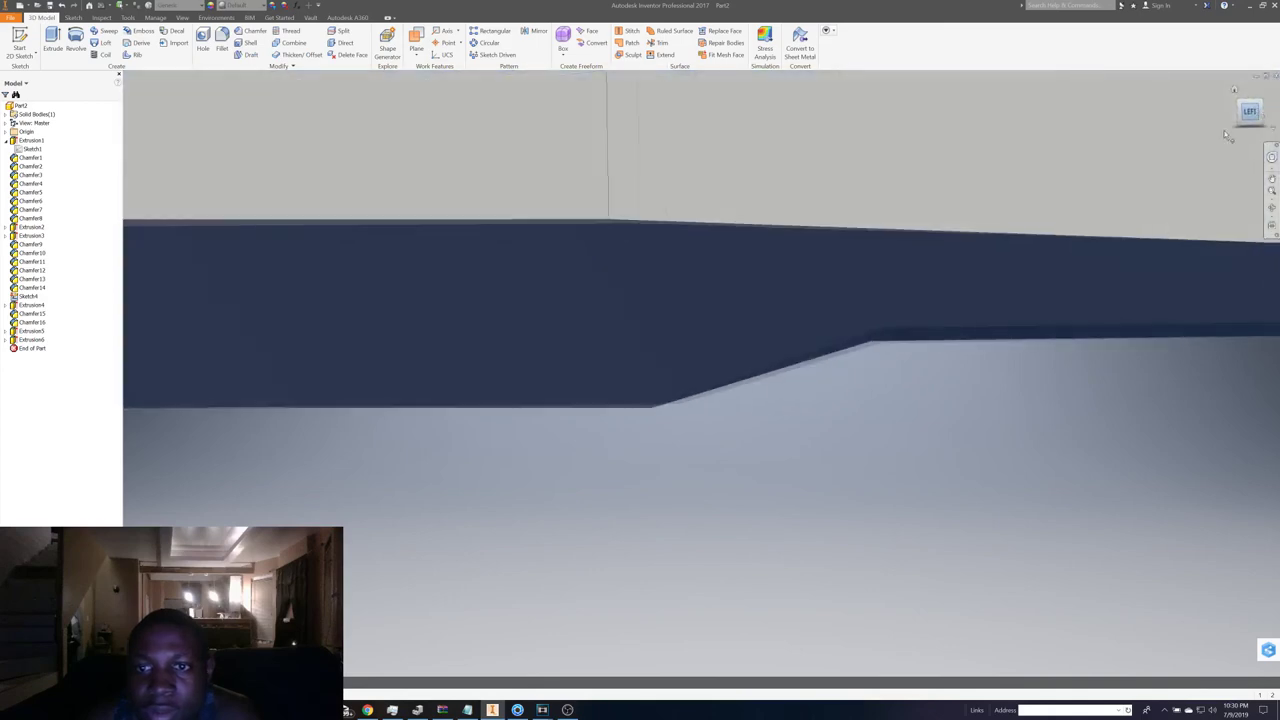
{"action": "scroll", "coordinate": [937, 313], "scroll_direction": "up", "scroll_amount": 3}
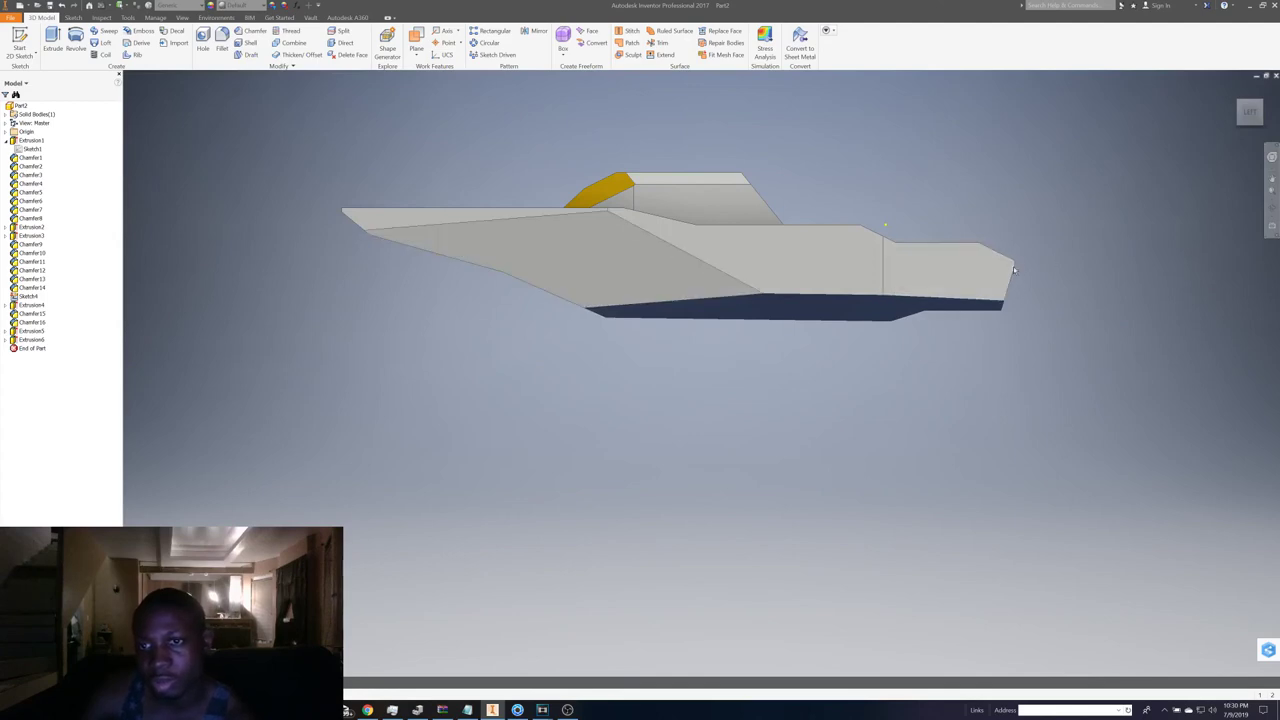
{"action": "mouse_move", "coordinate": [1249, 111]}
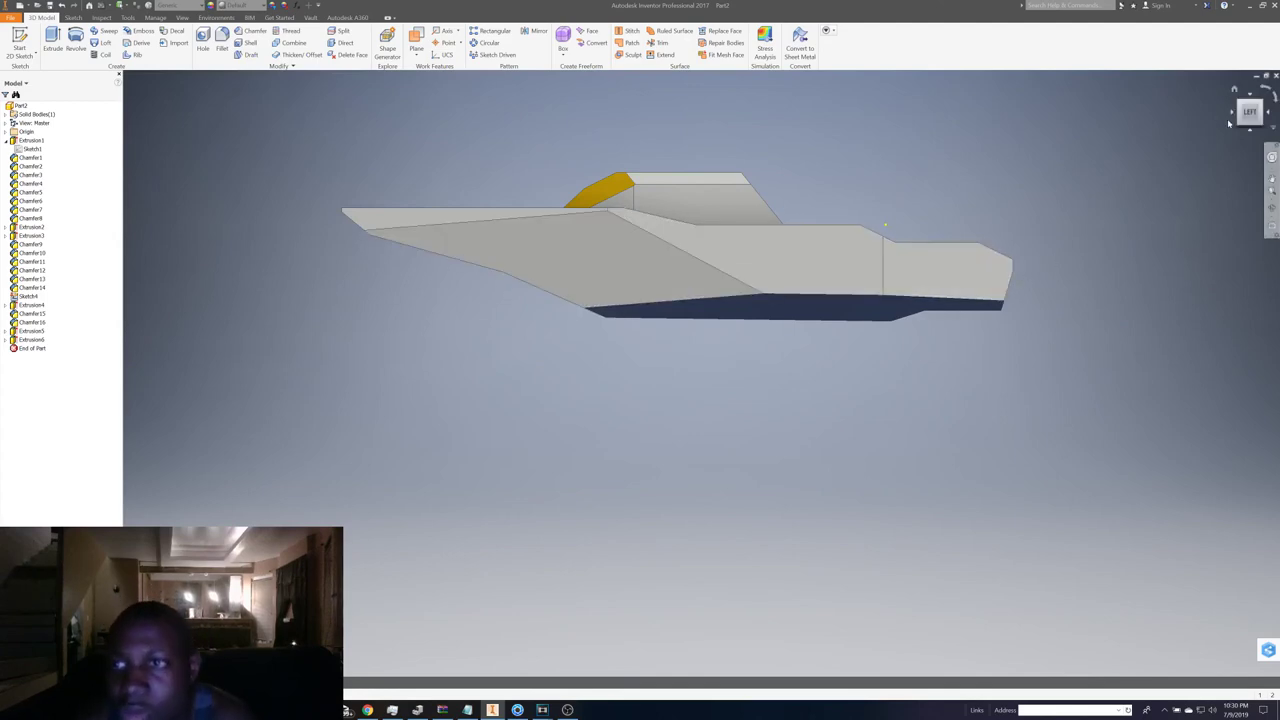
{"action": "middle_click_drag", "start_coordinate": [906, 314], "coordinate": [907, 317], "text": "shift"}
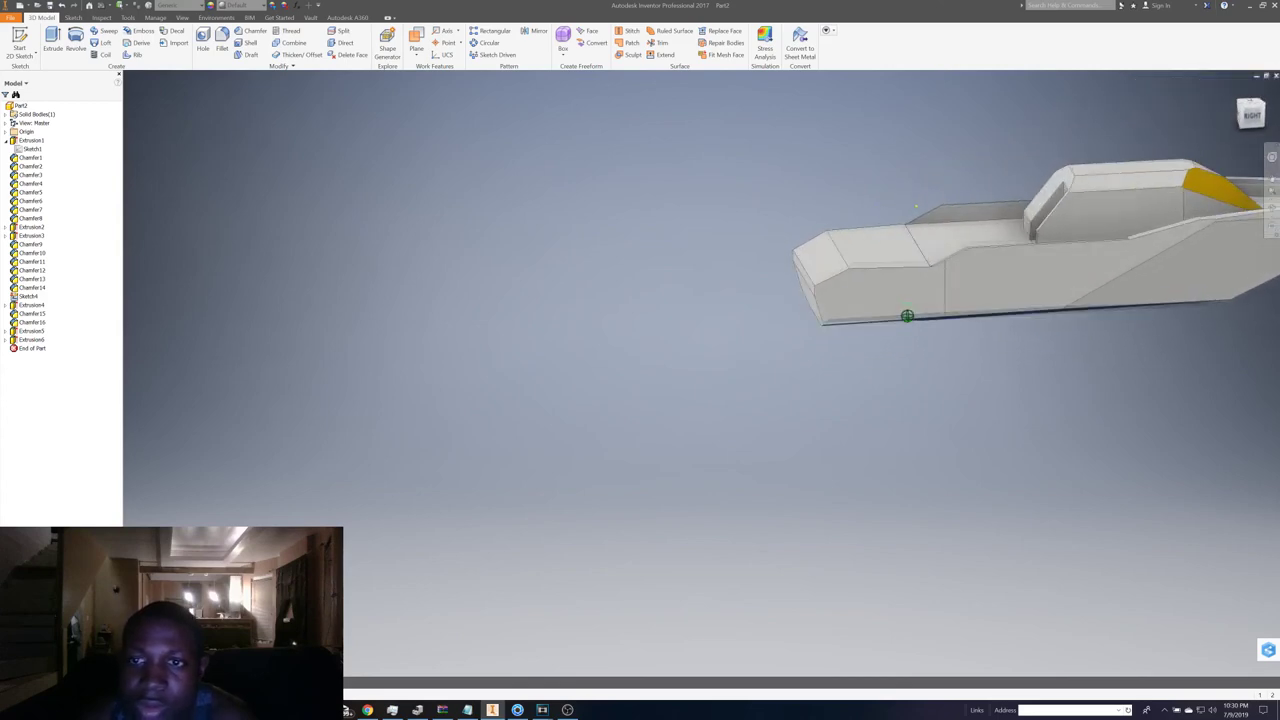
{"action": "middle_click_drag", "start_coordinate": [906, 317], "coordinate": [860, 282], "text": "shift"}
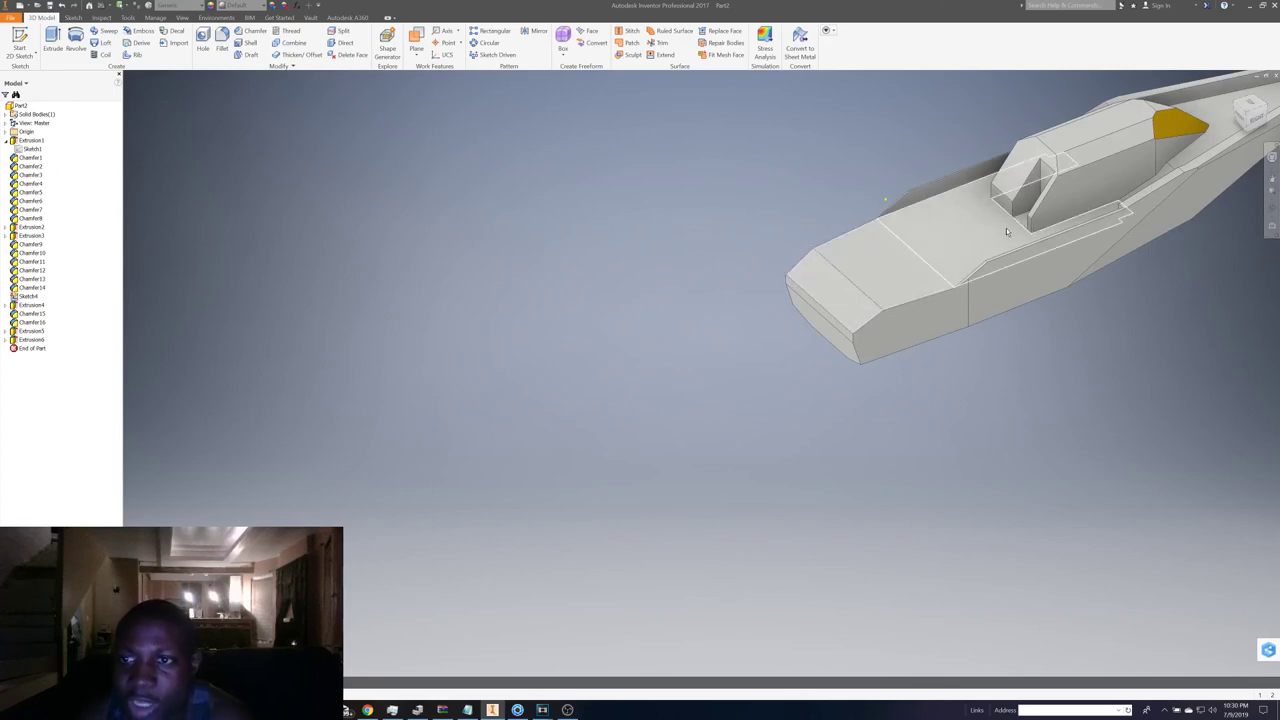
{"action": "scroll", "coordinate": [1007, 232], "scroll_direction": "down", "scroll_amount": 5}
{"action": "key", "text": "Home"}
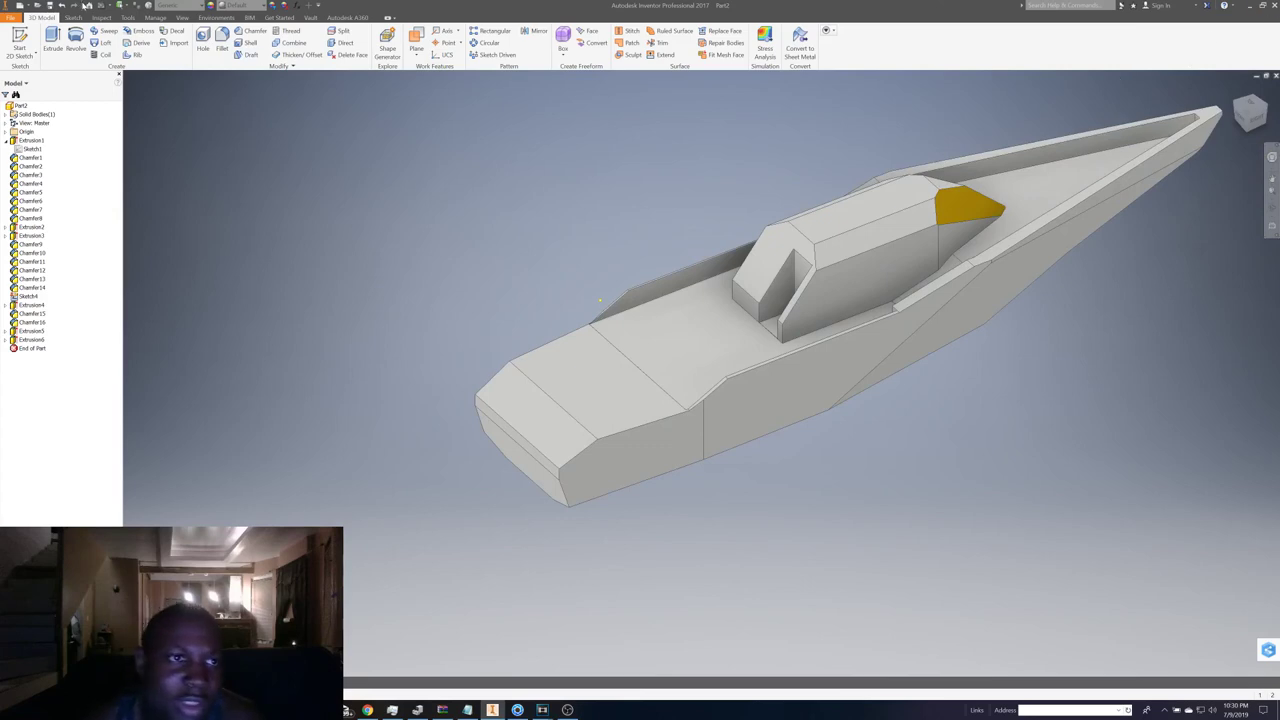
{"action": "left_click", "coordinate": [49, 6]}
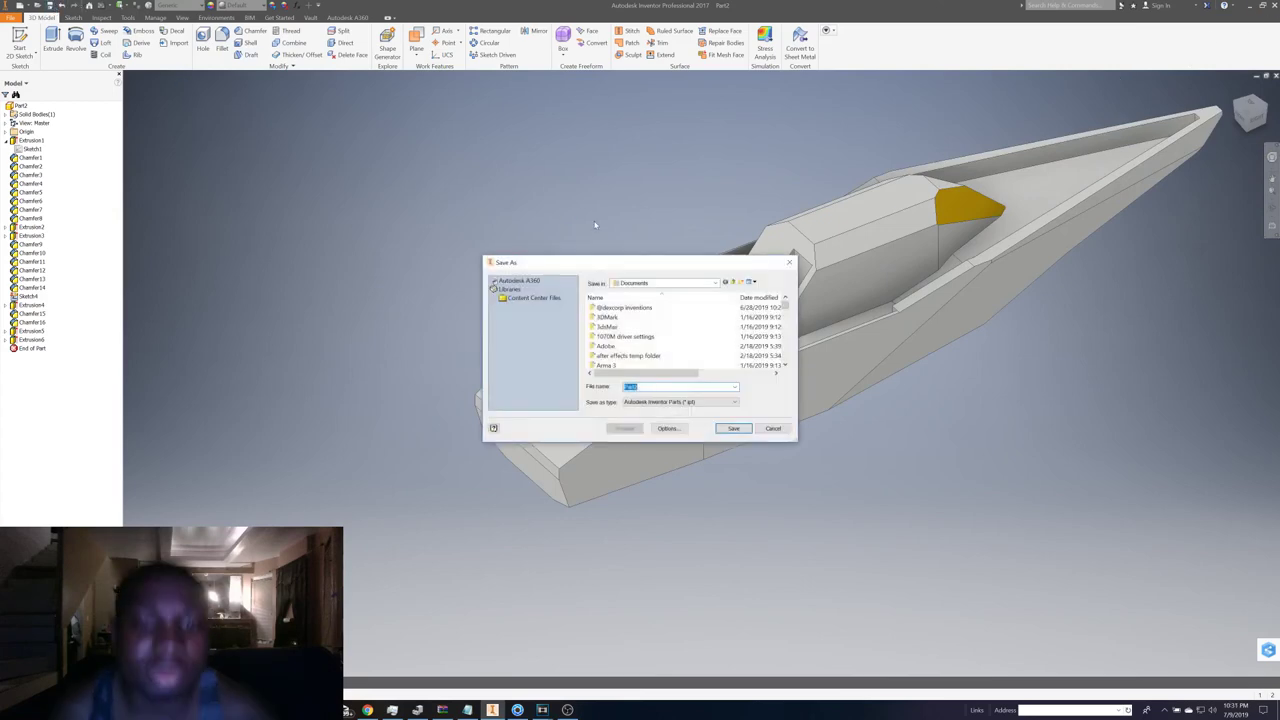
- Save the boat as the Inventor part file 'small modern boat.ipt'
{"action": "type", "text": "s"}
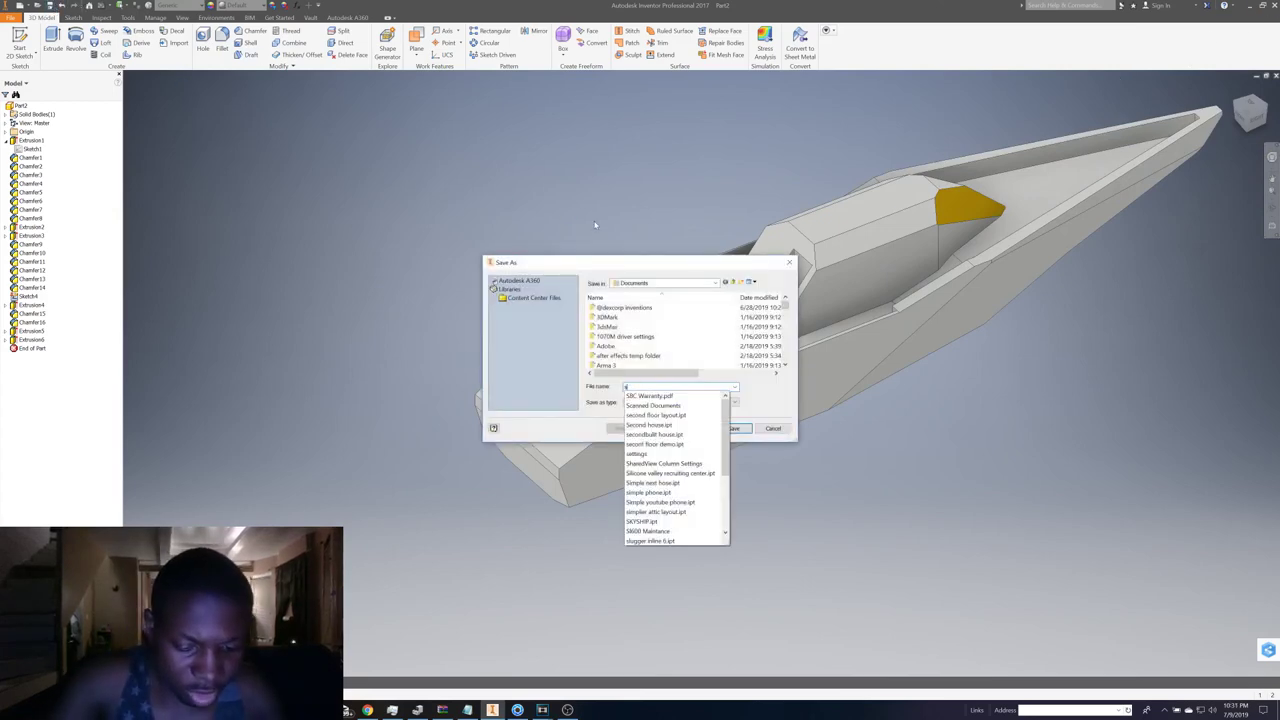
{"action": "type", "text": "m"}
{"action": "type", "text": "s"}
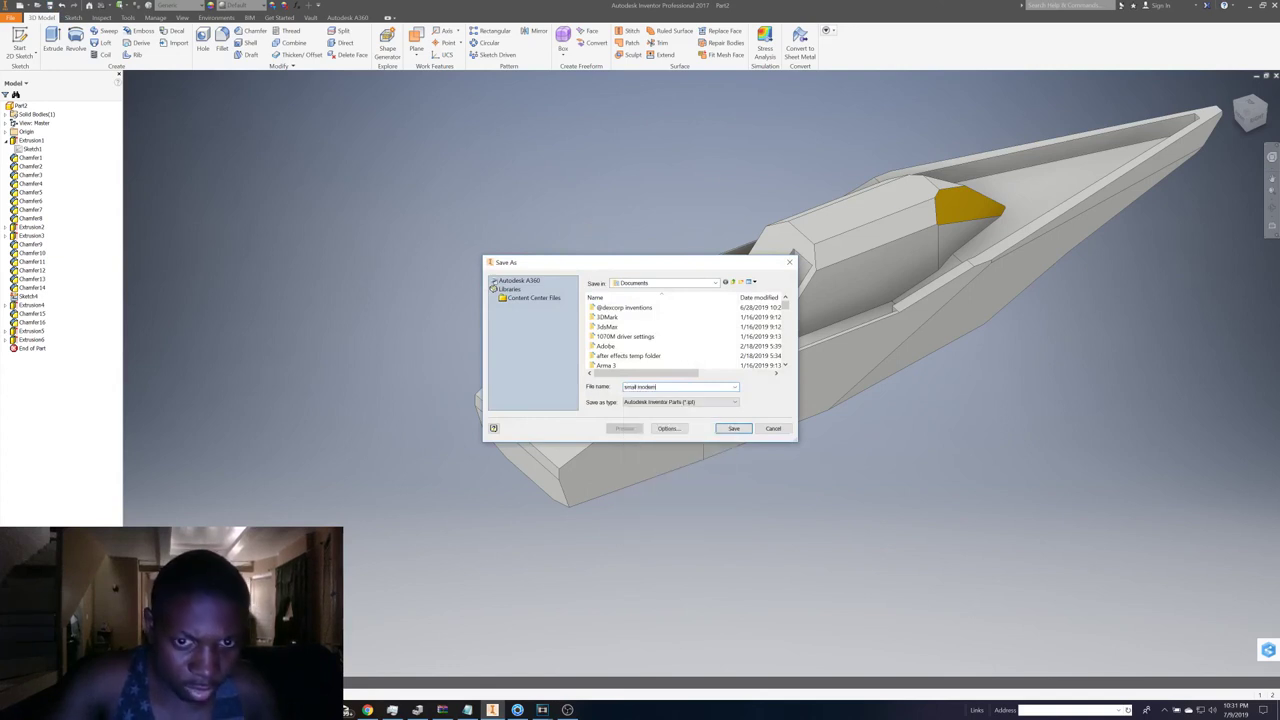
{"action": "type", "text": " boat"}
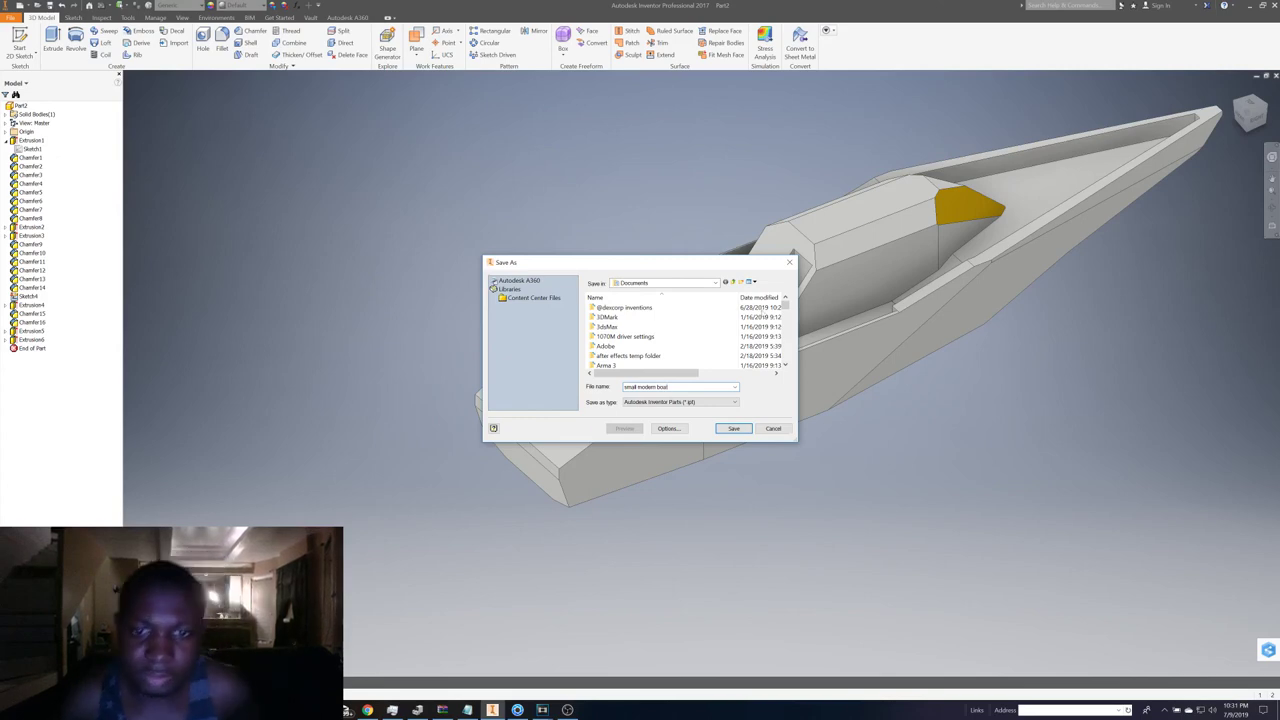
{"action": "left_click", "coordinate": [726, 430]}
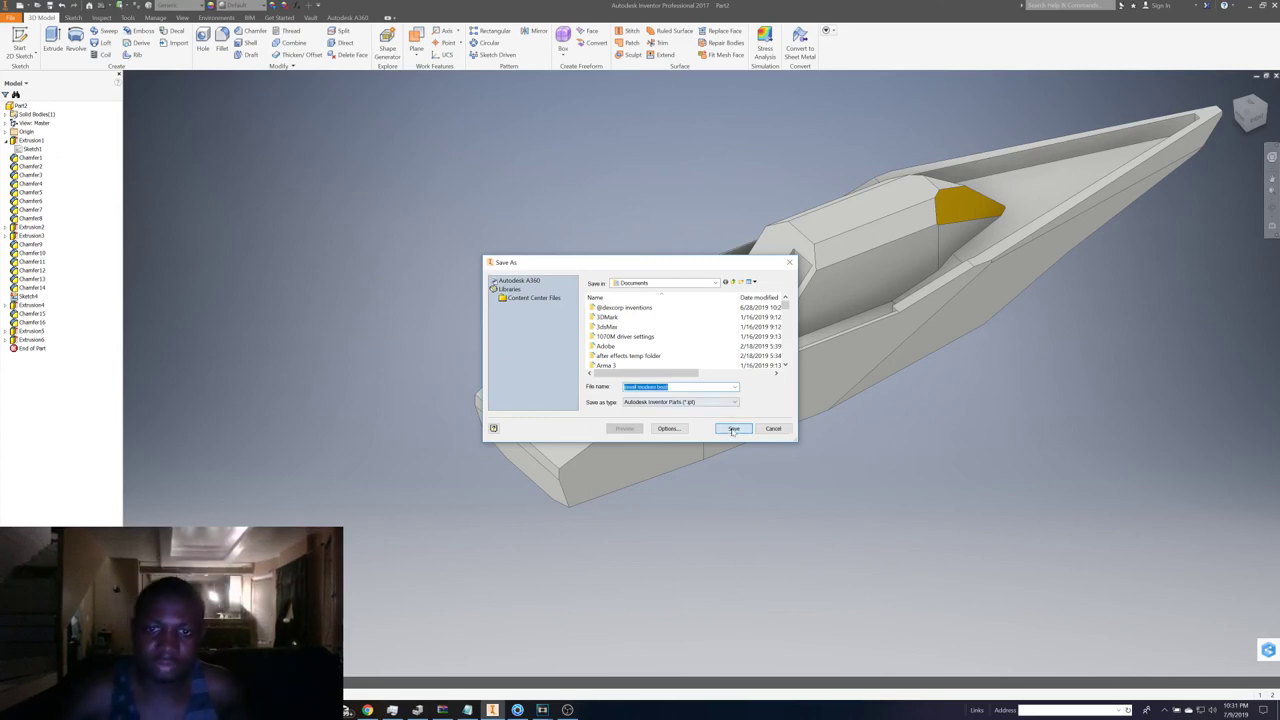
{"action": "left_click", "coordinate": [567, 709]}
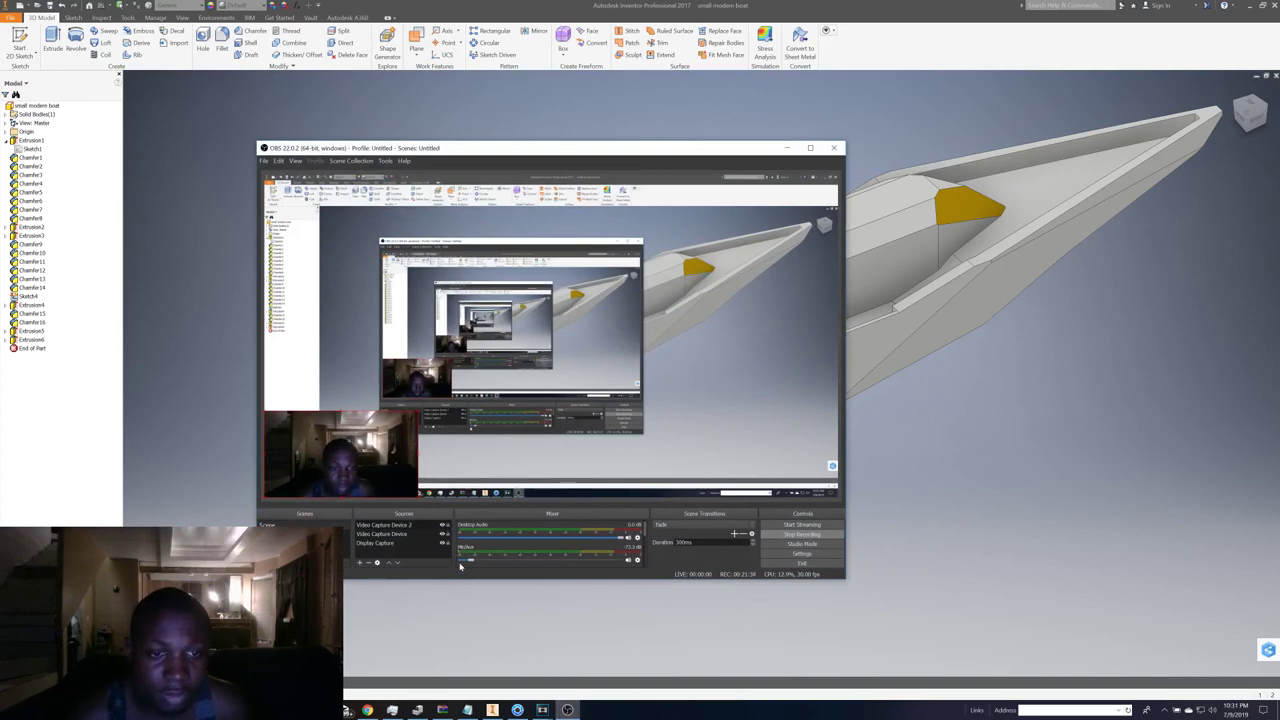